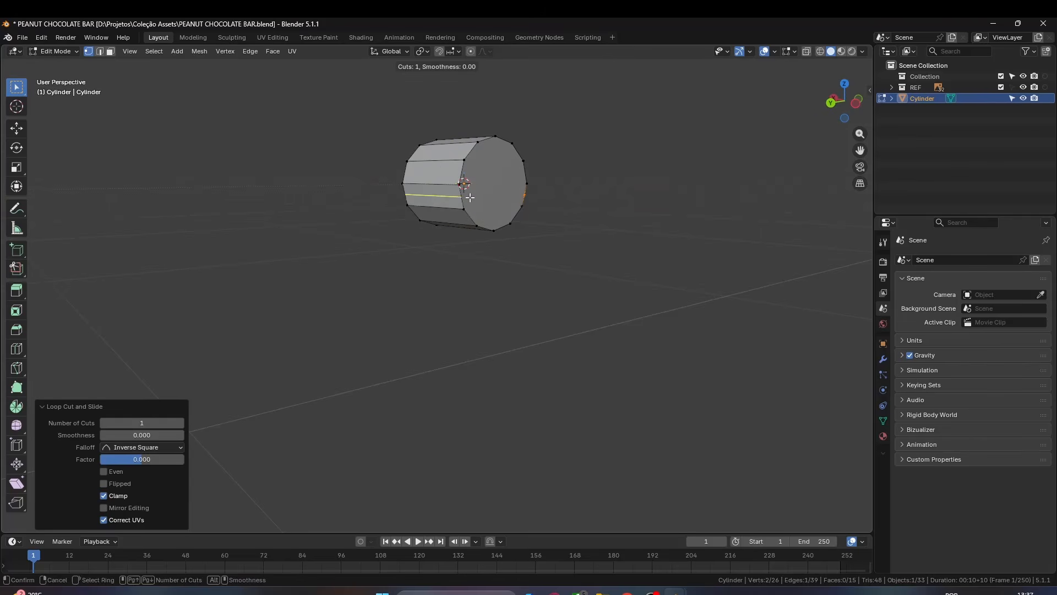
- Knife-cut across the cylinder's end caps just below mid-height, joining the vertices of the horizontal loop cuts
middle_drag(469, 197, 272, 209)
click(487, 200)
key(Return)
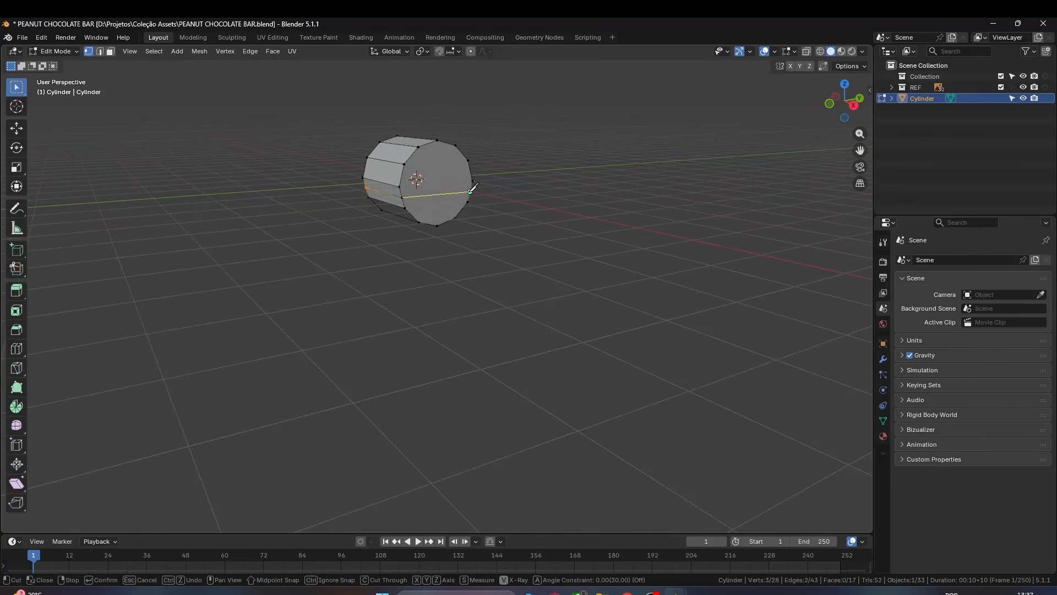
key(KP_1)
key(shift+z)
drag(335, 203, 485, 253)
key(x)
click(537, 269)
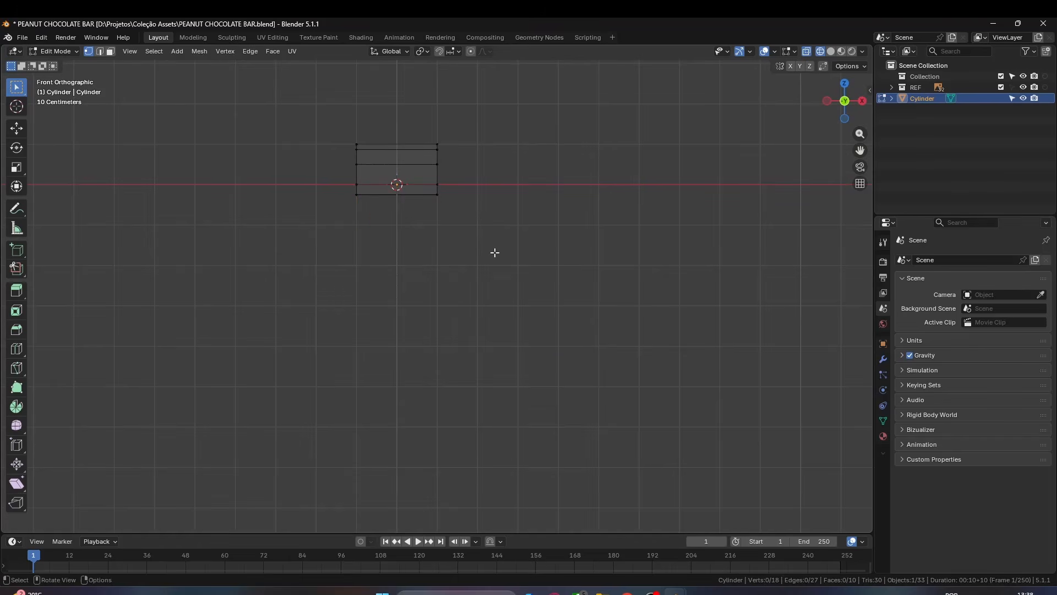
key(ctrl+z)
- Remove the cylinder's lowest vertices, selected through the mesh in the front view, to flatten its underside
drag(335, 211, 478, 256)
key(x)
click(477, 255)
key(shift+z)
- Select the leftover cut edges at the bottom of the flattened cylinder and dissolve them
mouse_move(373, 235)
middle_down()
mouse_move(455, 222)
mouse_move(276, 227)
mouse_move(439, 216)
mouse_move(382, 232)
mouse_move(397, 216)
middle_up()
alt+click(455, 222)
key(2)
shift+click(403, 220)
key(ctrl+x)
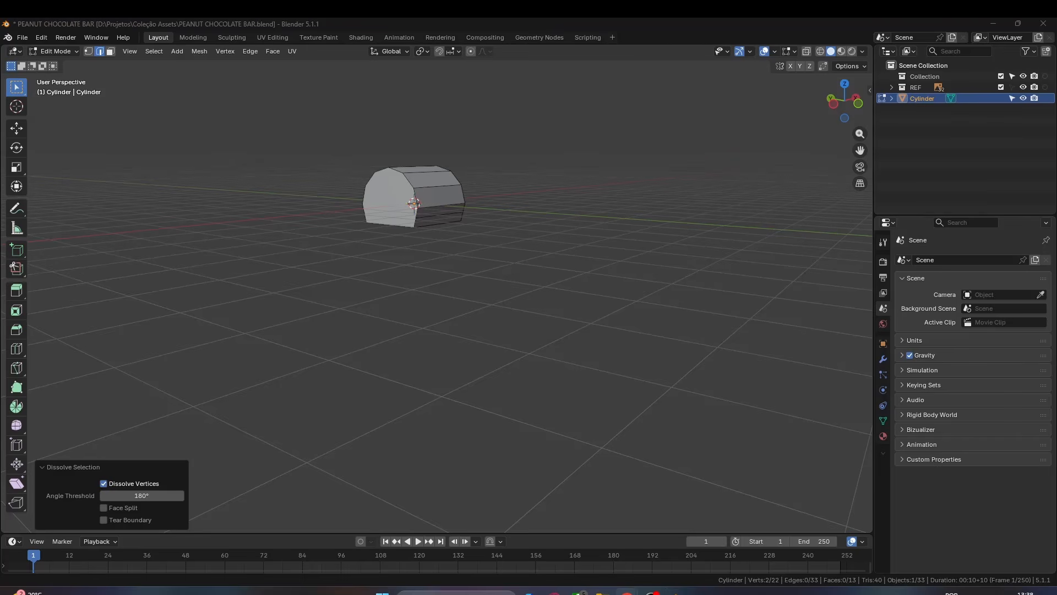
- Stretch the whole mesh along the X axis into a long bar and apply the object's scale
mouse_move(549, 242)
middle_down()
mouse_move(483, 293)
mouse_move(538, 238)
middle_up()
key(a)
key(s)
key(x)
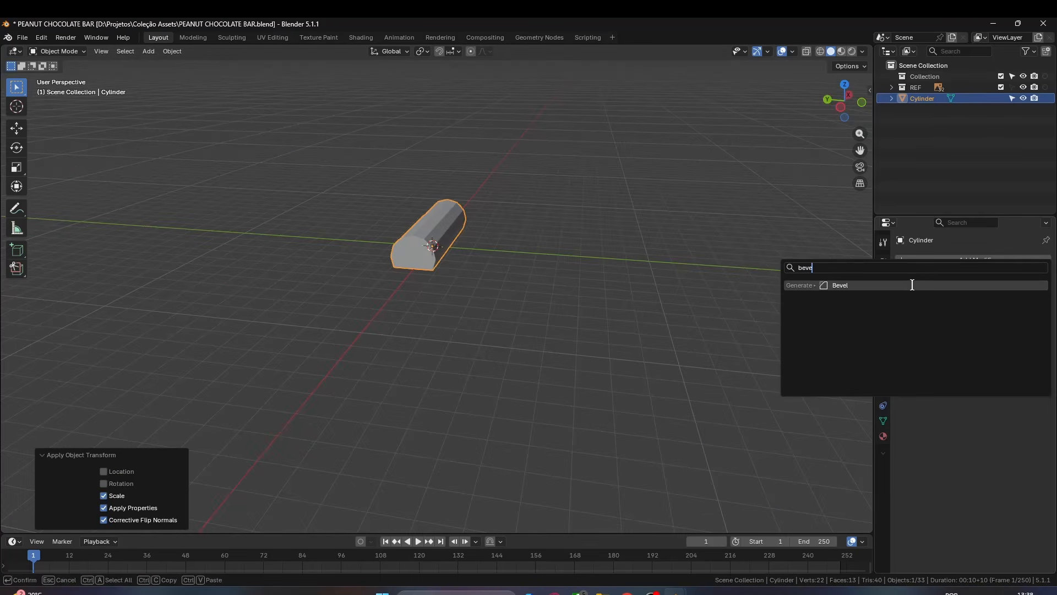
- Add a Bevel modifier and a level 2 Subdivision Surface modifier to the bar
key(Return)
key(ctrl+2)
- Inset both end faces of the bar by about 0.24 m
scroll(444, 240, up, 3)
middle_drag(444, 240, 478, 222)
key(3)
click(478, 223)
shift+click(478, 222)
key(i)
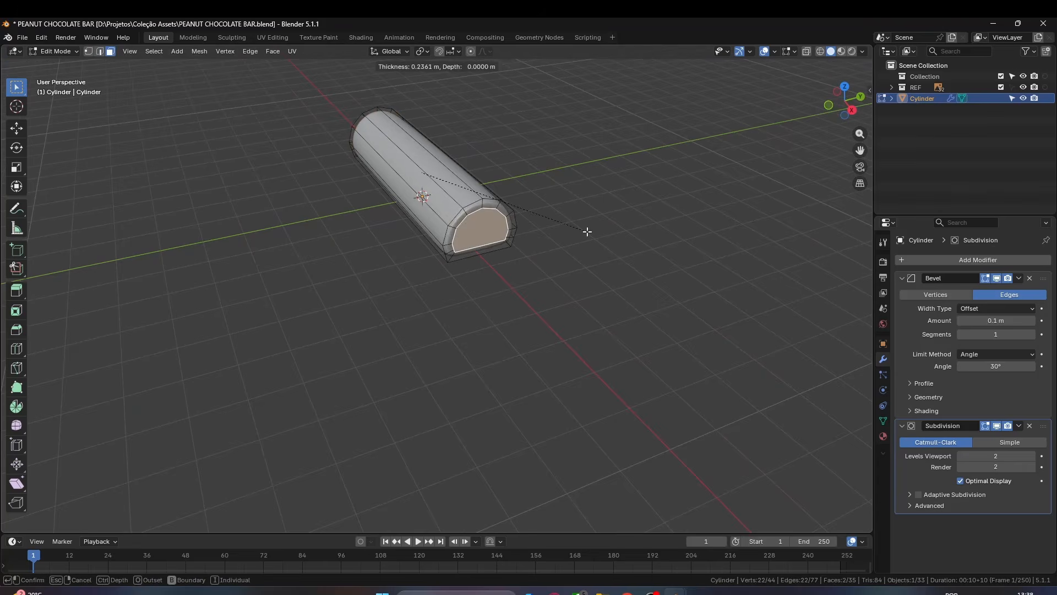
click(587, 232)
- Shade the bar smooth in Object Mode and apply its Bevel and Subdivision modifiers
key(Tab)
middle_drag(587, 232, 642, 230)
right_click(642, 230)
click(641, 230)
key(ctrl+a)
key(ctrl+a)
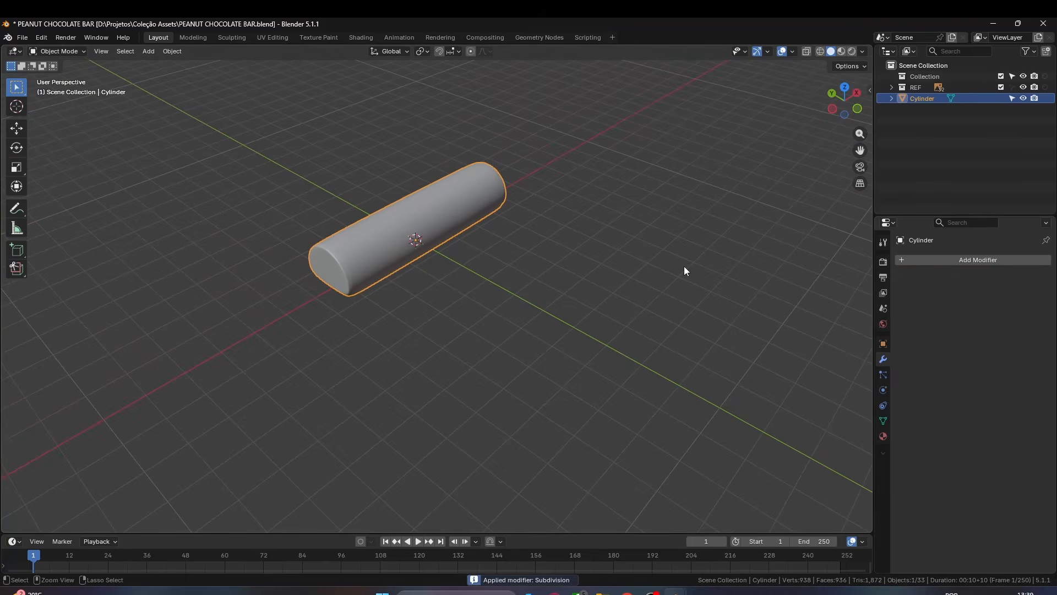
- Set a finer voxel size for the bar in Sculpt Mode and voxel-remesh it
key(ctrl+Tab)
key(r)
click(600, 293)
key(ctrl+r)
middle_drag(375, 261, 388, 237)
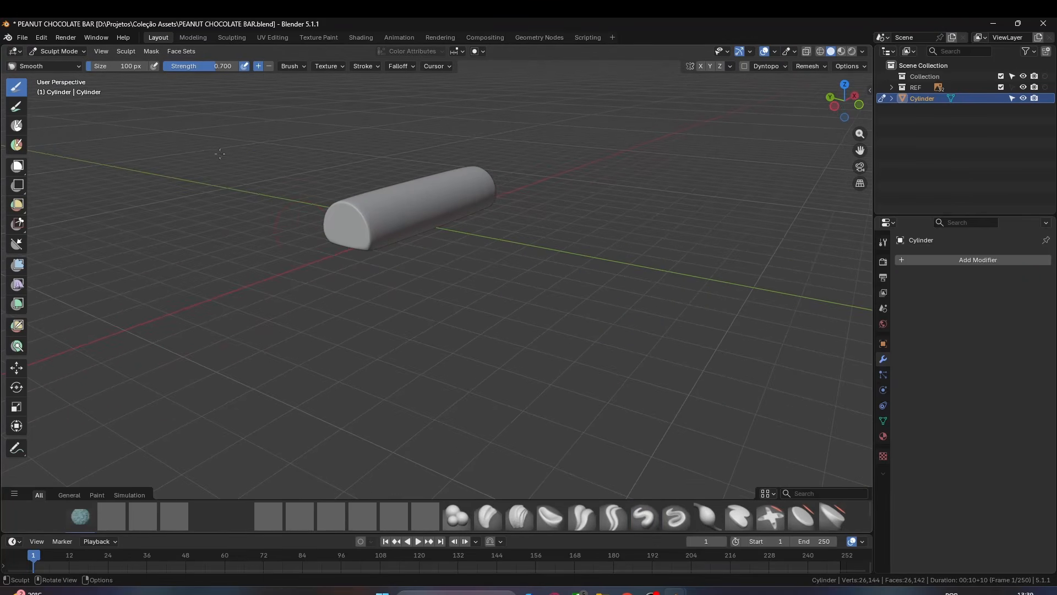
- Apply the bar's transform in Object Mode and set its origin to the center of mass (Volume)
middle_drag(555, 212, 541, 232)
key(ctrl+Tab)
click(420, 236)
key(ctrl+a)
click(478, 240)
right_click(478, 240)
click(579, 332)
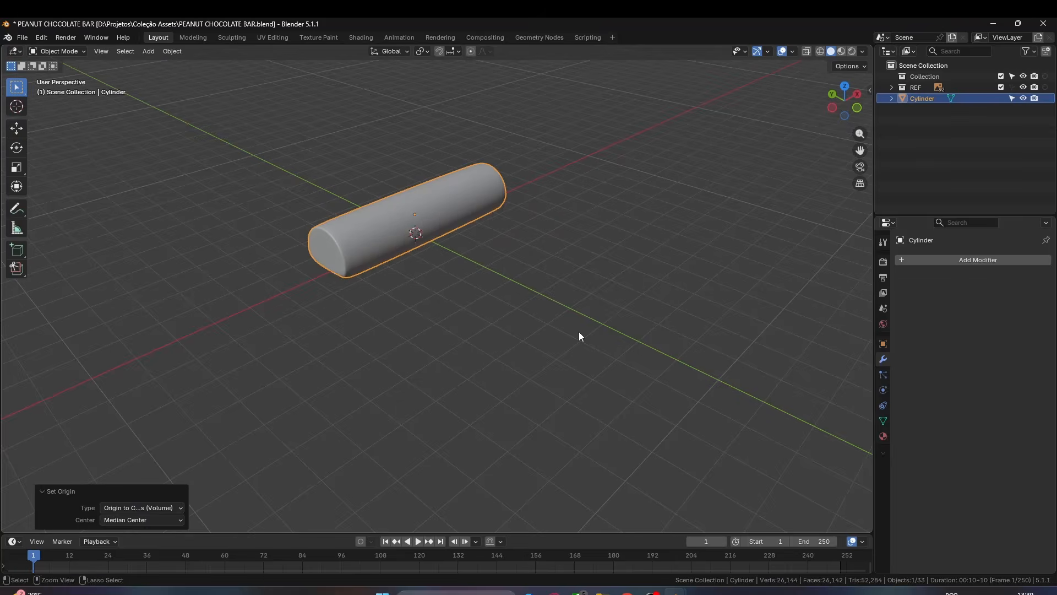
- Slice off the bar's bottom edge in Sculpt Mode with Box Trim from the front view
key(ctrl+Tab)
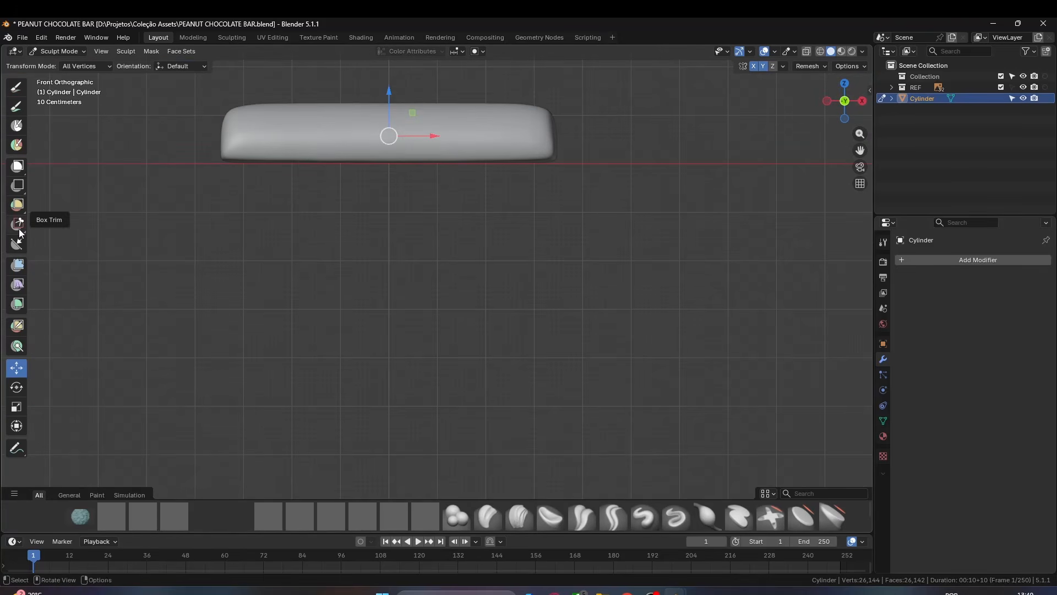
click(19, 228)
drag(212, 157, 575, 231)
- Scale the trimmed bar slightly with the sculpt Scale tool and voxel-remesh it again
middle_drag(448, 167, 535, 194)
click(14, 412)
drag(386, 203, 390, 203)
key(ctrl+r)
- Grow the face set on the bar twice using Edit Face Set in Grow Face Set mode
middle_drag(548, 284, 512, 295)
click(20, 328)
middle_drag(335, 226, 360, 165)
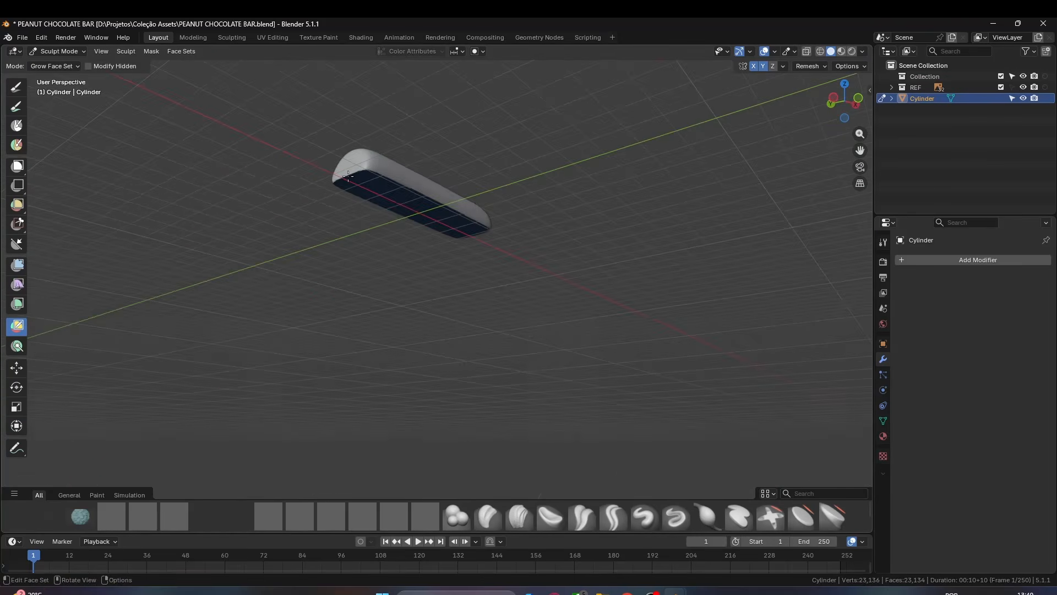
click(371, 157)
click(371, 158)
- Select only the faces along the bar's flat underside in Edit Mode, using a see-through front view
key(KP_1)
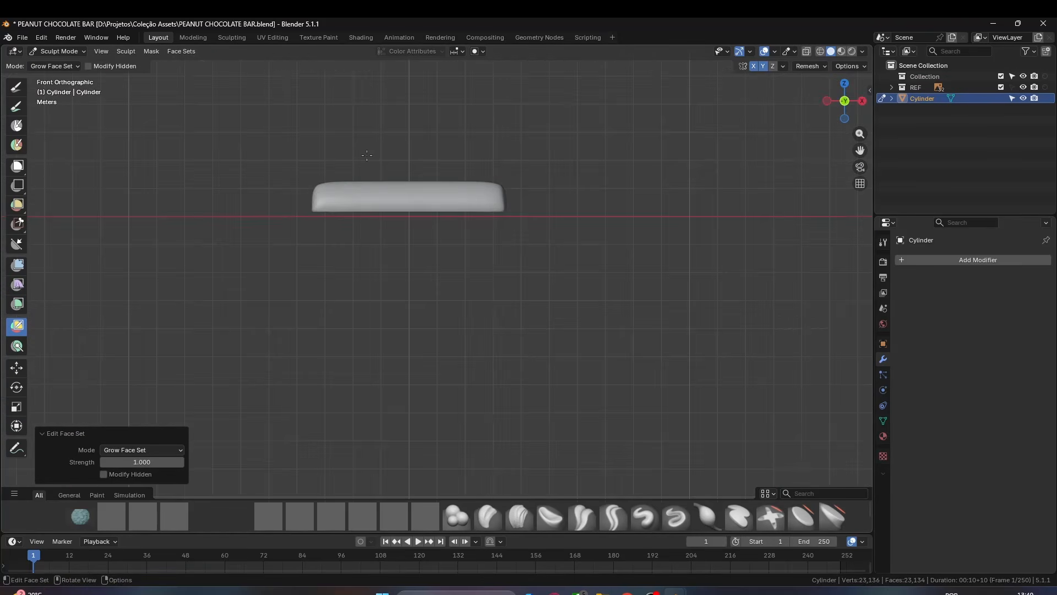
scroll(309, 181, up, 1)
key(Tab)
key(shift+z)
drag(282, 196, 542, 223)
scroll(486, 210, up, 4)
shift+middle_drag(486, 209, 596, 298)
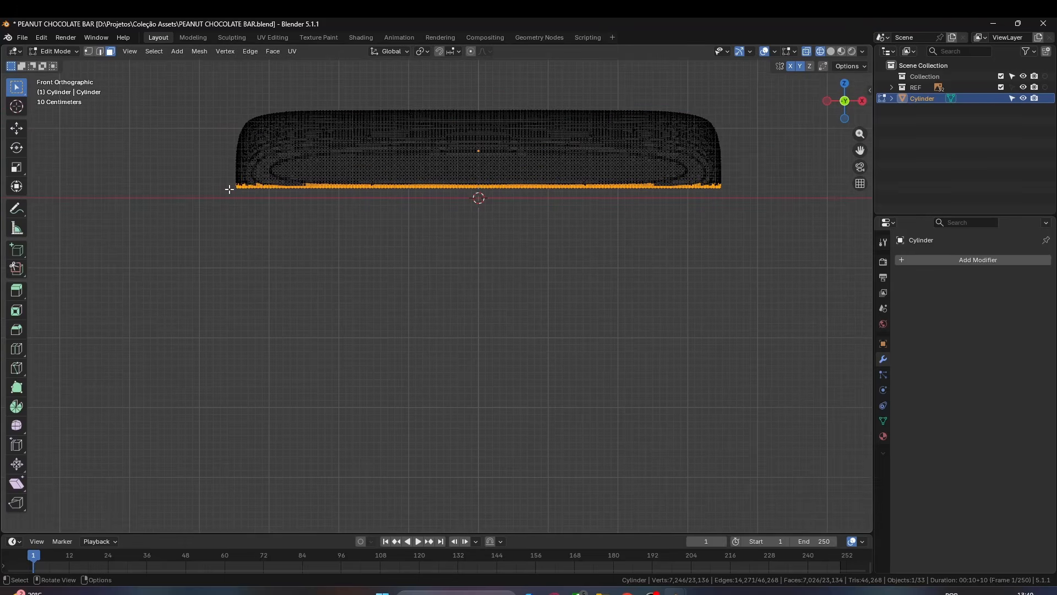
drag(227, 186, 768, 299)
- Create a vertex group named Bottom for the selected underside faces
click(883, 421)
click(1042, 298)
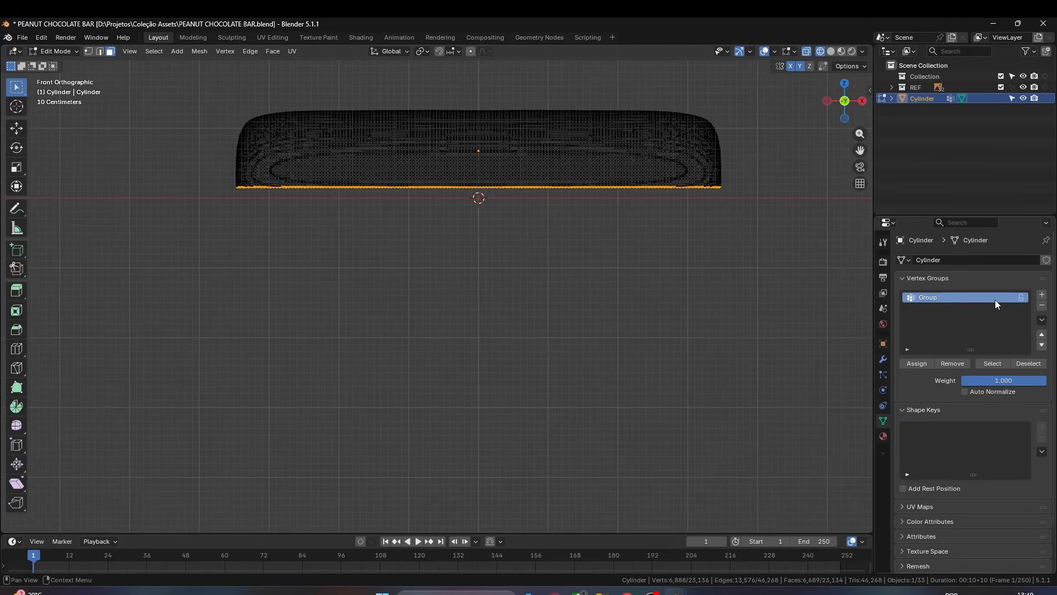
double_click(996, 299)
text(Bottom)
key(Return)
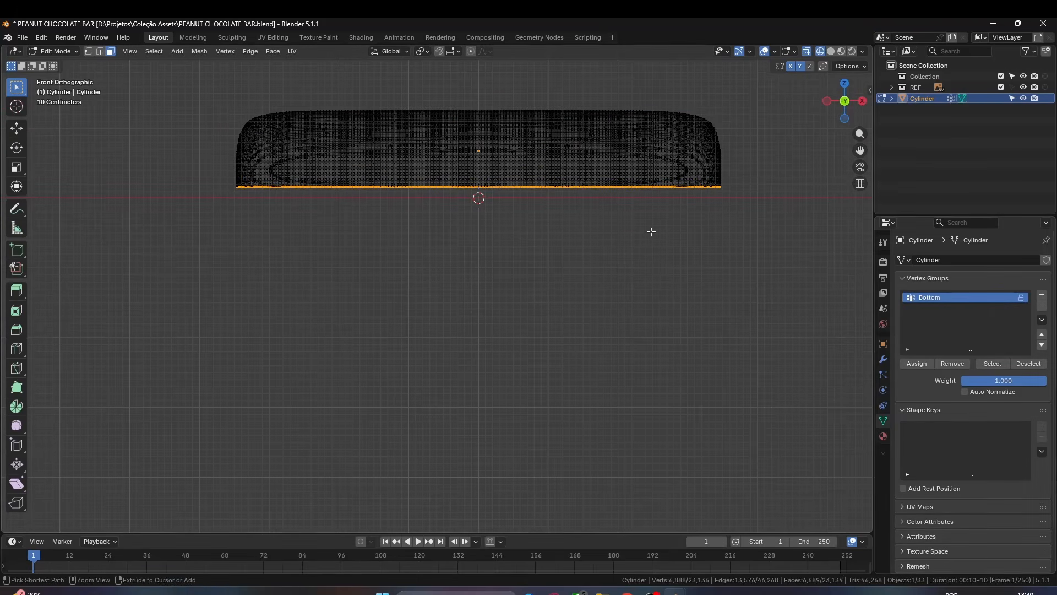
- Invert the selection, store the rest of the bar in a second vertex group, and return to Object Mode
key(ctrl+i)
key(Tab)
middle_drag(662, 258, 553, 286)
- Add a Displace modifier to the bar and limit it to the Bottom vertex group
click(883, 359)
click(949, 260)
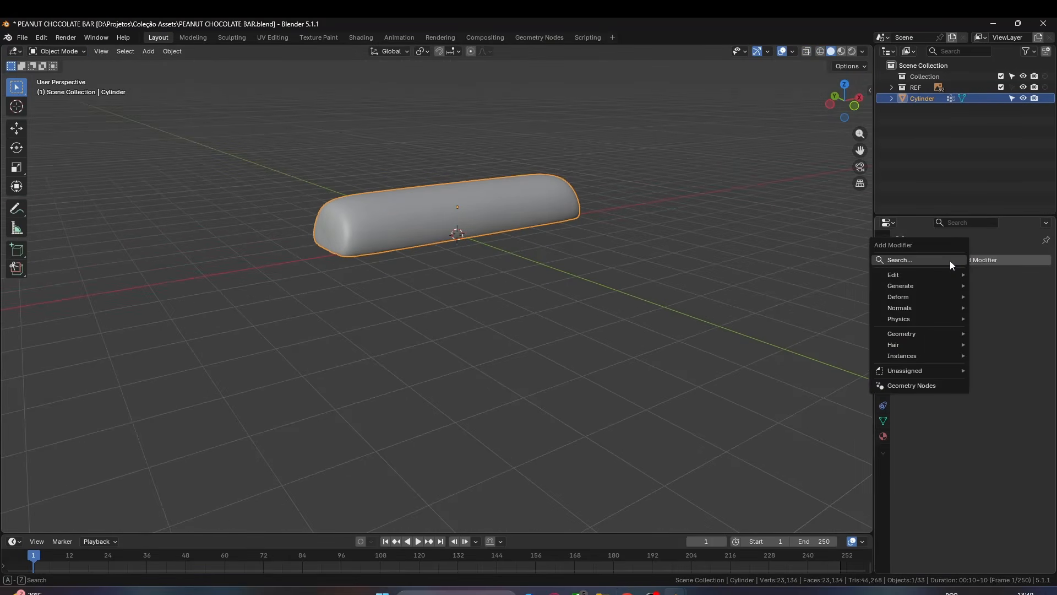
key(space)
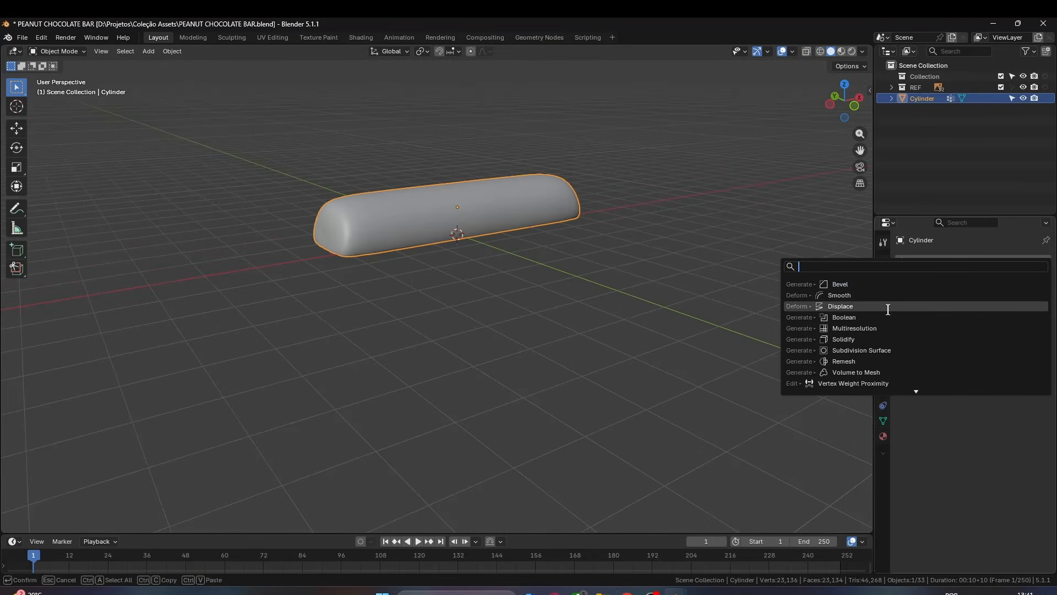
click(895, 306)
click(994, 372)
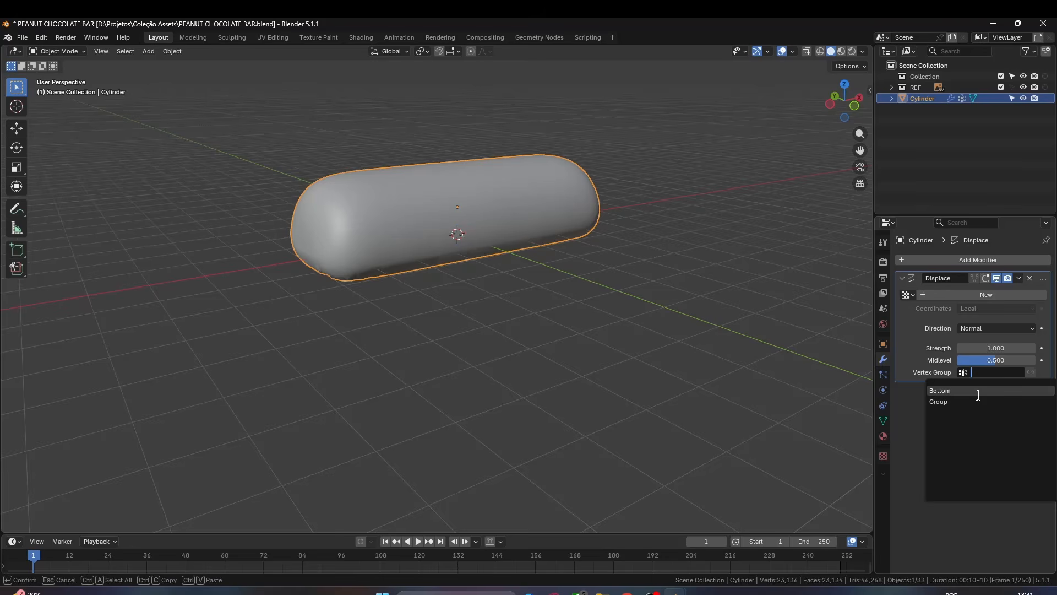
click(978, 391)
- Give the Displace modifier a new image texture using the black-and-white zigzag PNG and set its strength to 0.025
click(1004, 294)
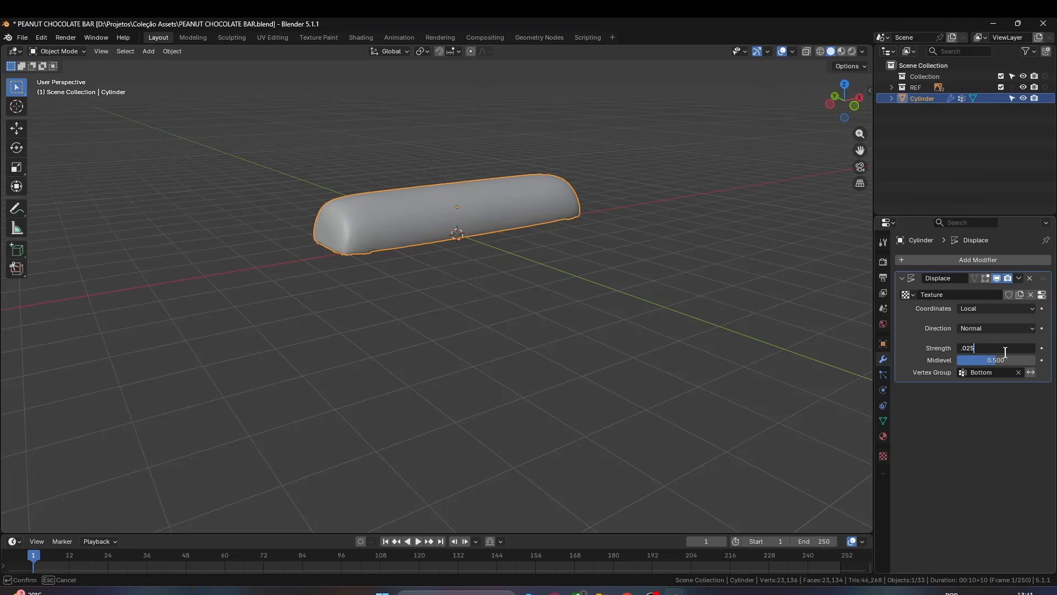
click(1042, 295)
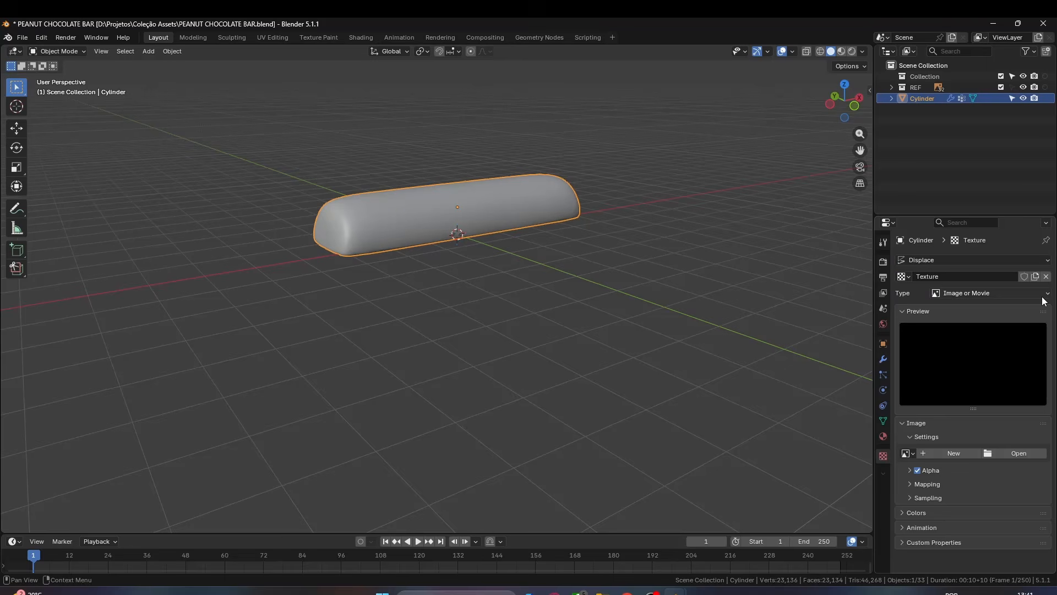
click(999, 291)
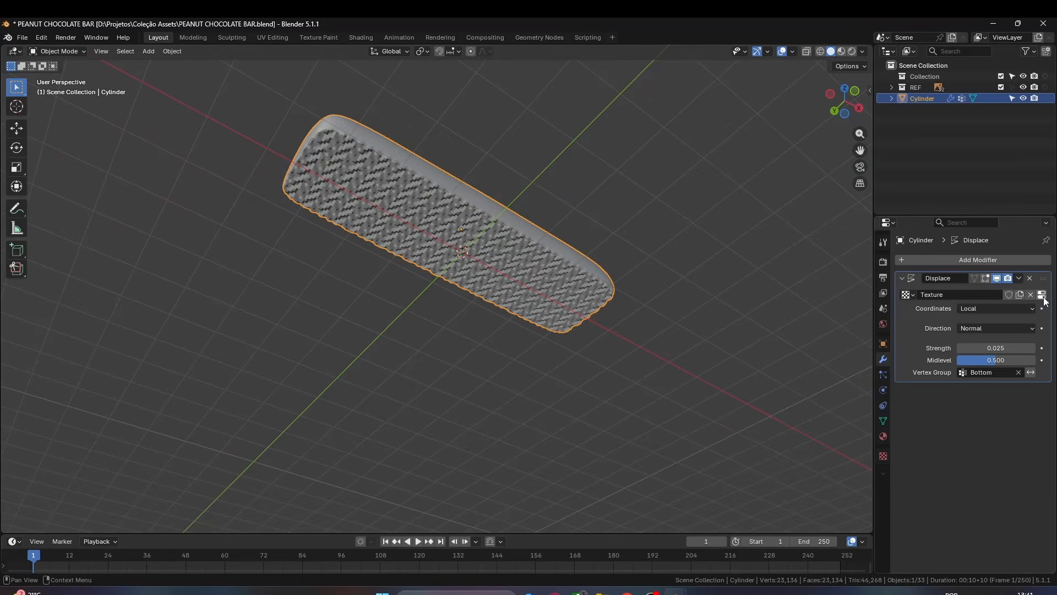
- Enable Flip Axes in the zigzag texture's mapping and apply smooth shading to the bar
click(1044, 298)
click(928, 506)
click(960, 523)
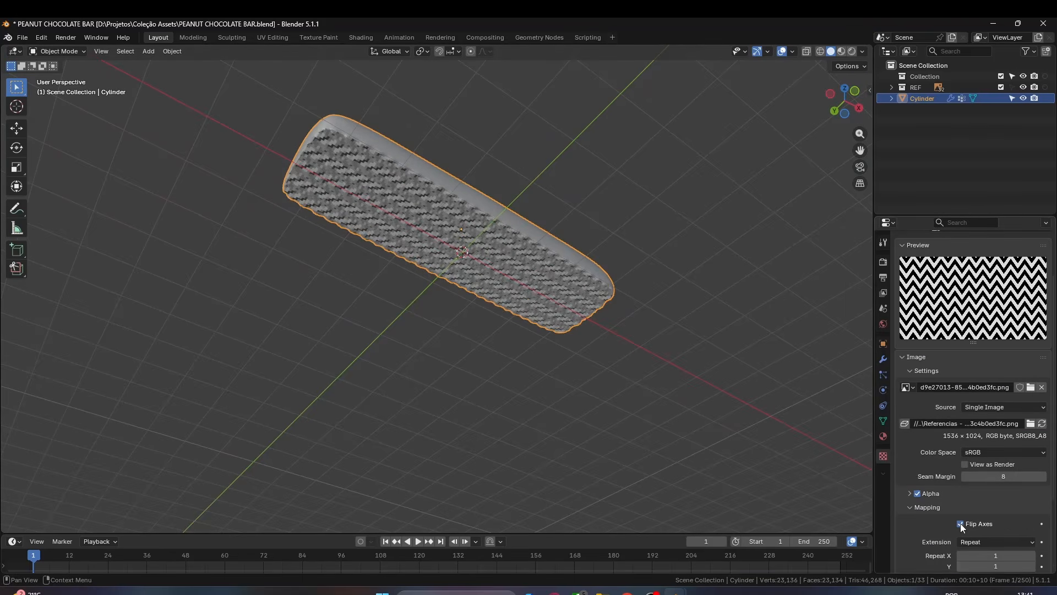
right_click(533, 243)
click(536, 243)
scroll(542, 248, down, 3)
middle_drag(553, 256, 680, 224)
scroll(680, 223, up, 3)
scroll(952, 507, down, 2)
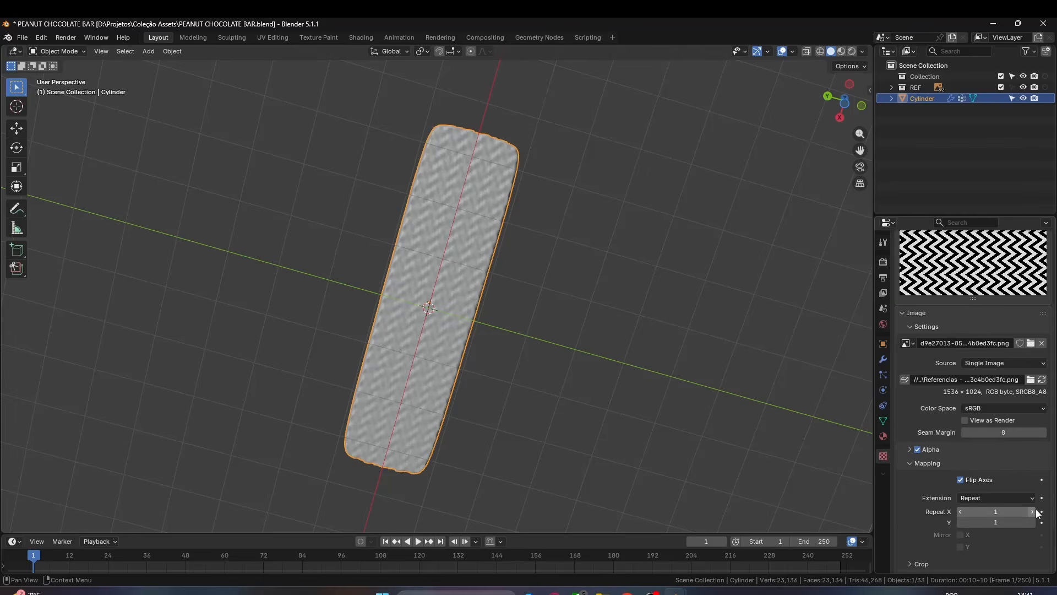
- Try a higher Repeat X for the texture, return it to 1, and reapply Shade Smooth to the bar
click(1031, 511)
click(959, 512)
mouse_move(440, 234)
middle_down()
mouse_move(434, 290)
mouse_move(495, 336)
mouse_move(483, 312)
middle_up()
right_click(435, 290)
click(434, 292)
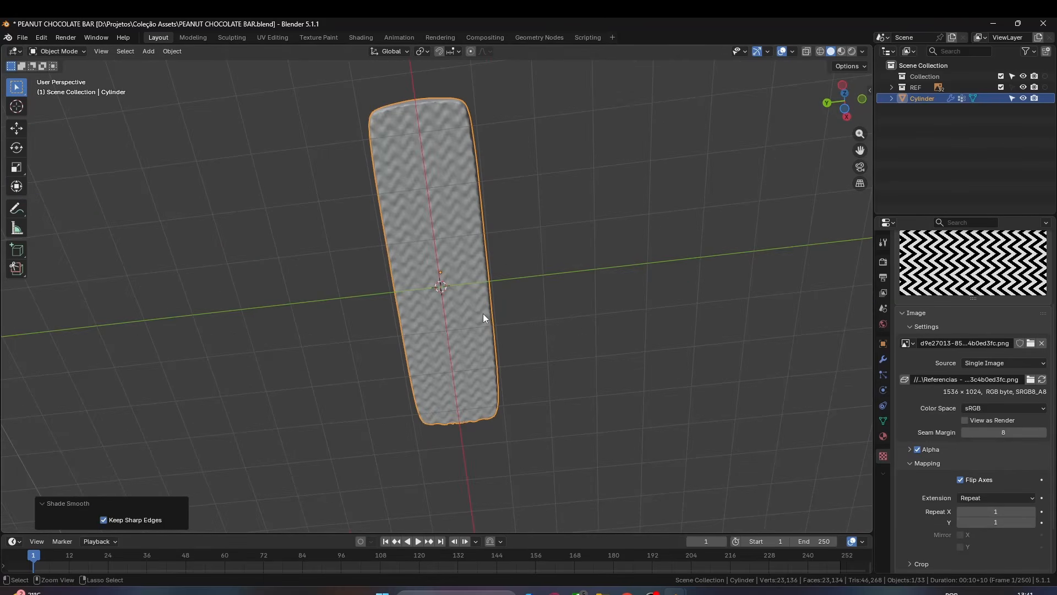
- Unwrap the entire bar from the bottom view with Project from View
key(Tab)
key(ctrl+KP_7)
key(shift+z)
key(shift+z)
scroll(359, 309, down, 3)
key(a)
key(u)
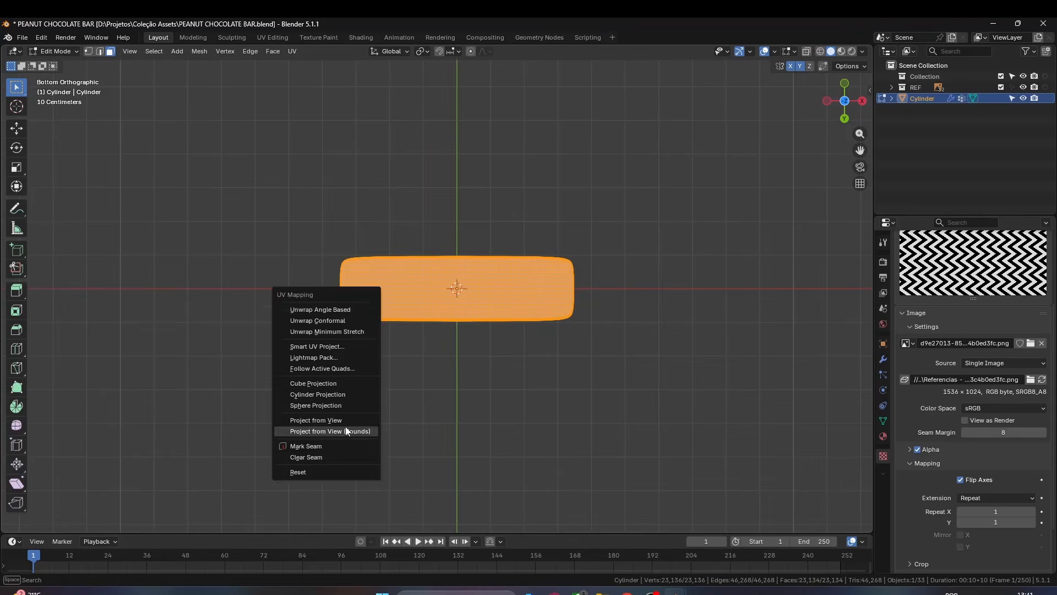
click(345, 426)
- Split off a UV Editor beside the 3D viewport and display d9e27013-858f-4b92-a473-713c4b0ed3fc.png in it
key(Tab)
click(5, 526)
drag(3, 530, 317, 512)
click(14, 52)
click(43, 93)
click(93, 51)
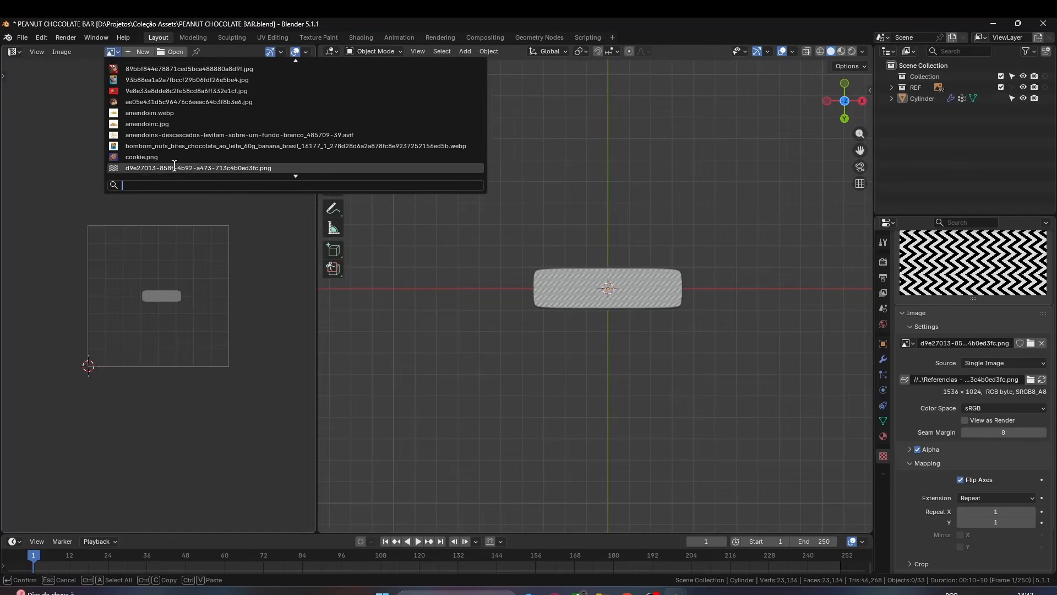
scroll(220, 137, down, 2)
click(181, 167)
- Set the Displace modifier's texture coordinates to UV and rotate the bar's UV layout by 90°
click(990, 498)
click(883, 359)
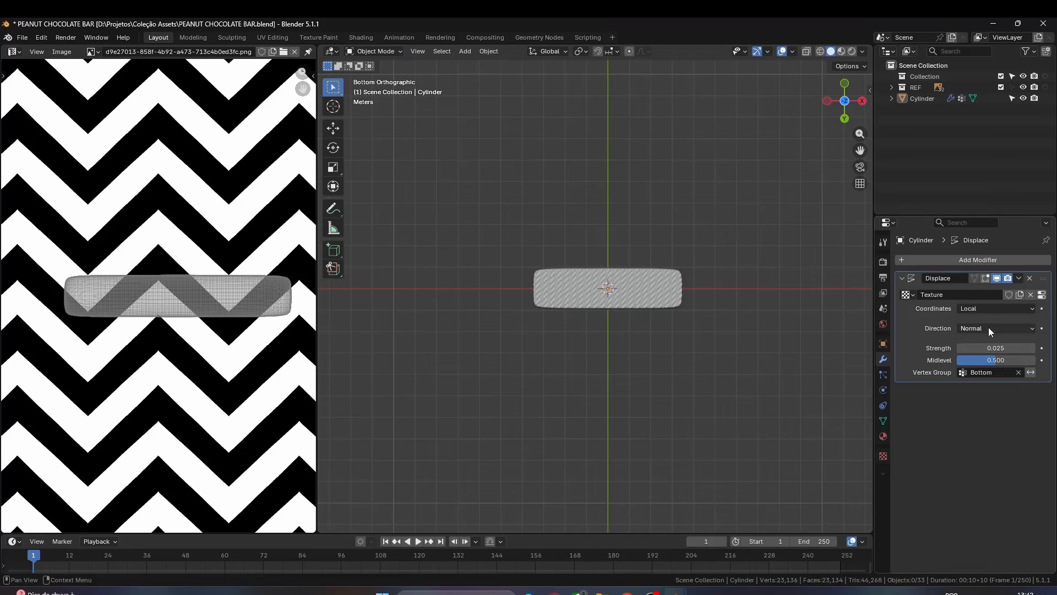
key(Tab)
key(s)
scroll(245, 265, down, 6)
key(r)
key(9)
key(0)
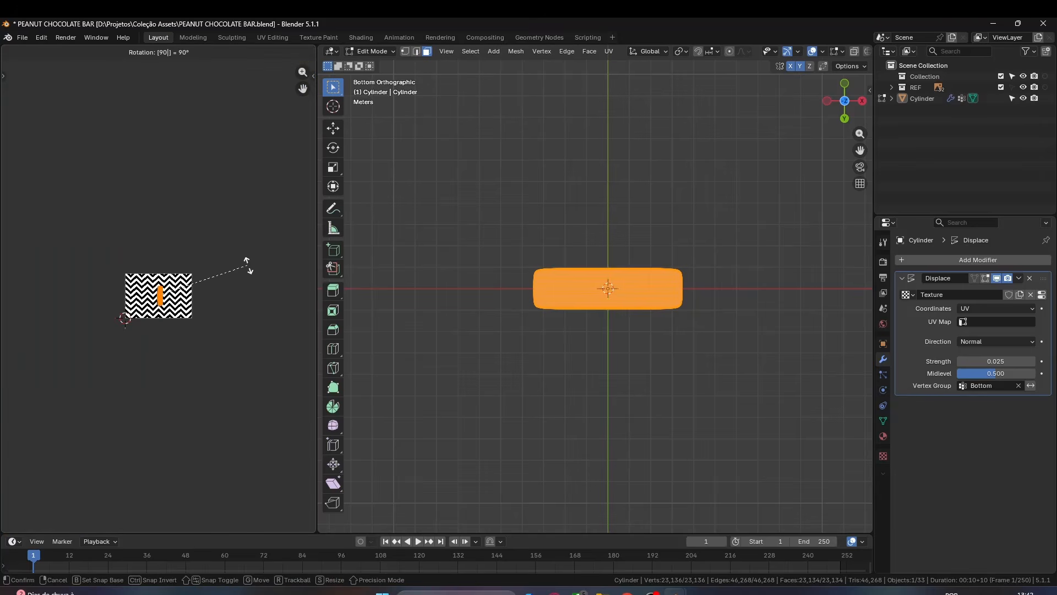
click(245, 264)
- Scale the bar's UV layout in several passes until it spans about five times the zigzag image's height
key(s)
click(158, 403)
key(Tab)
scroll(594, 288, up, 4)
key(Tab)
key(s)
click(242, 302)
key(Tab)
key(Tab)
key(s)
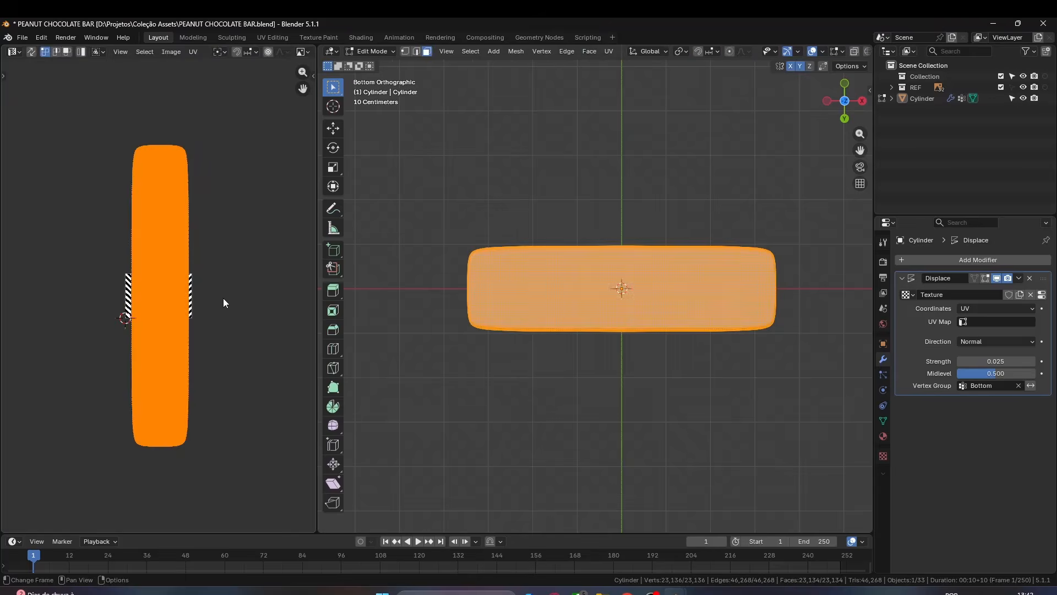
click(223, 299)
key(Tab)
key(Tab)
key(s)
click(204, 293)
key(Tab)
- Select the bar in Object Mode and shade its zigzag-textured surface smooth
click(567, 291)
middle_drag(583, 308, 594, 242)
scroll(570, 319, up, 5)
right_click(605, 242)
click(611, 245)
- Add a Subdivision Surface modifier and place the Displace modifier after it in the stack
click(939, 259)
text(s)
click(882, 303)
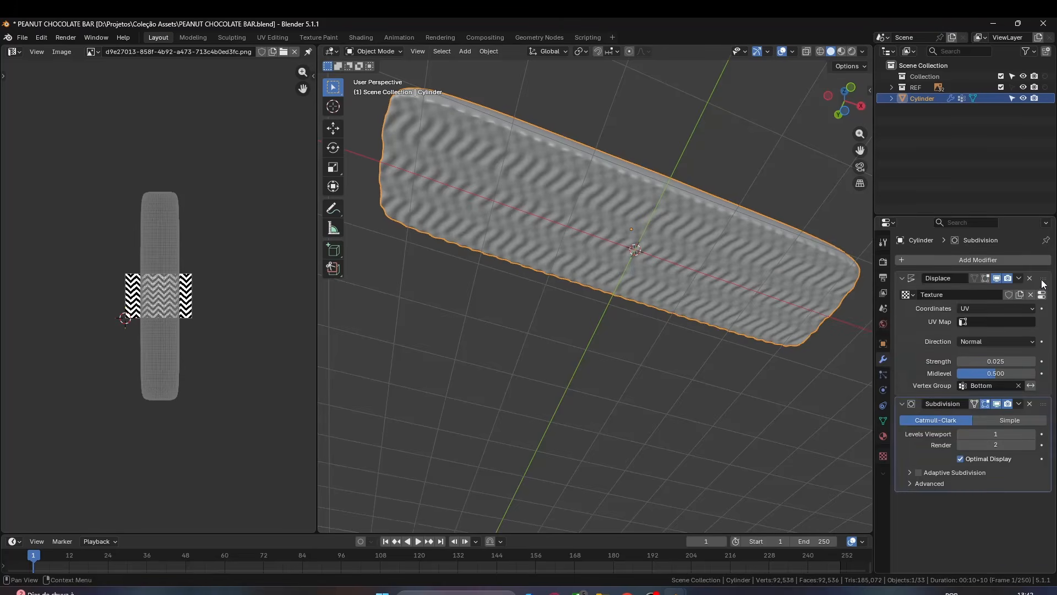
drag(1043, 279, 1051, 445)
- Set the Subdivision modifier's viewport and render levels to 1 and refresh the bar's smooth shading
scroll(585, 232, down, 2)
middle_drag(584, 232, 539, 280)
click(1033, 309)
click(960, 309)
click(961, 319)
right_click(617, 236)
click(616, 238)
scroll(573, 242, down, 2)
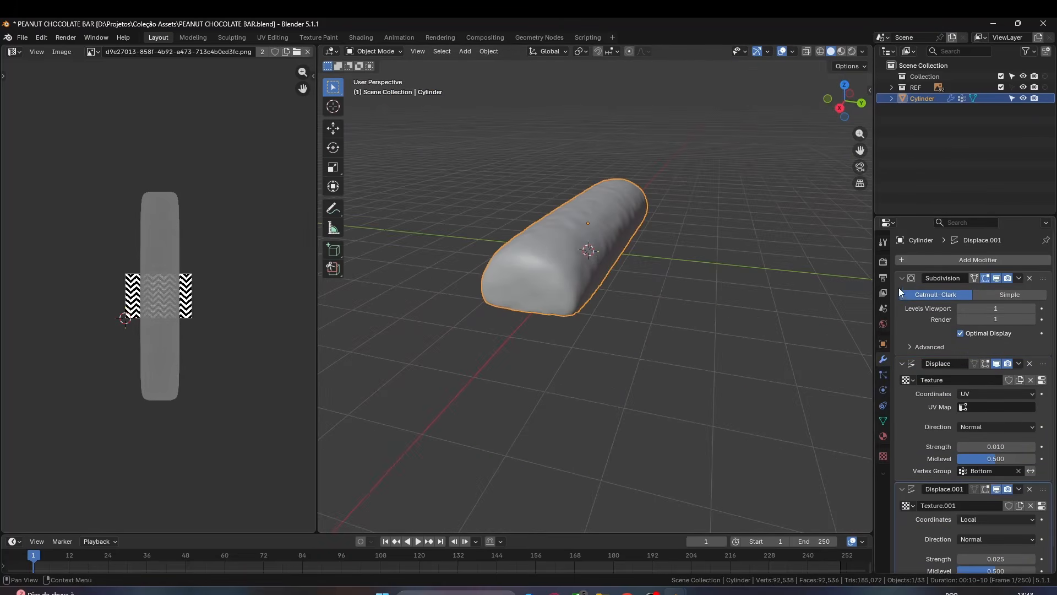
- Collapse the Subdivision and zigzag Displace modifiers and change the strength of the surface-bump Displace modifier
click(902, 280)
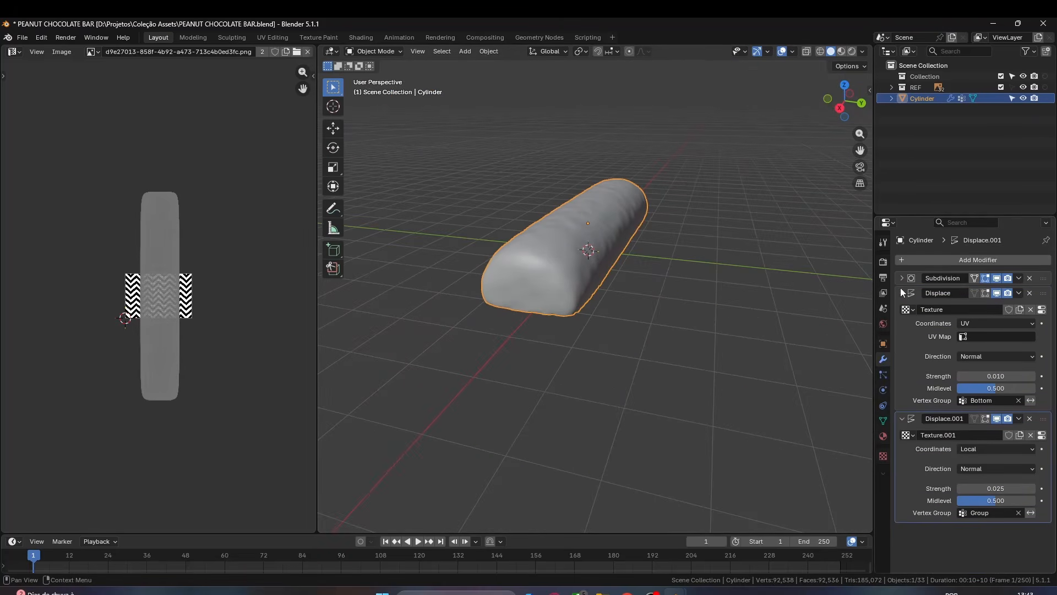
click(902, 292)
click(986, 377)
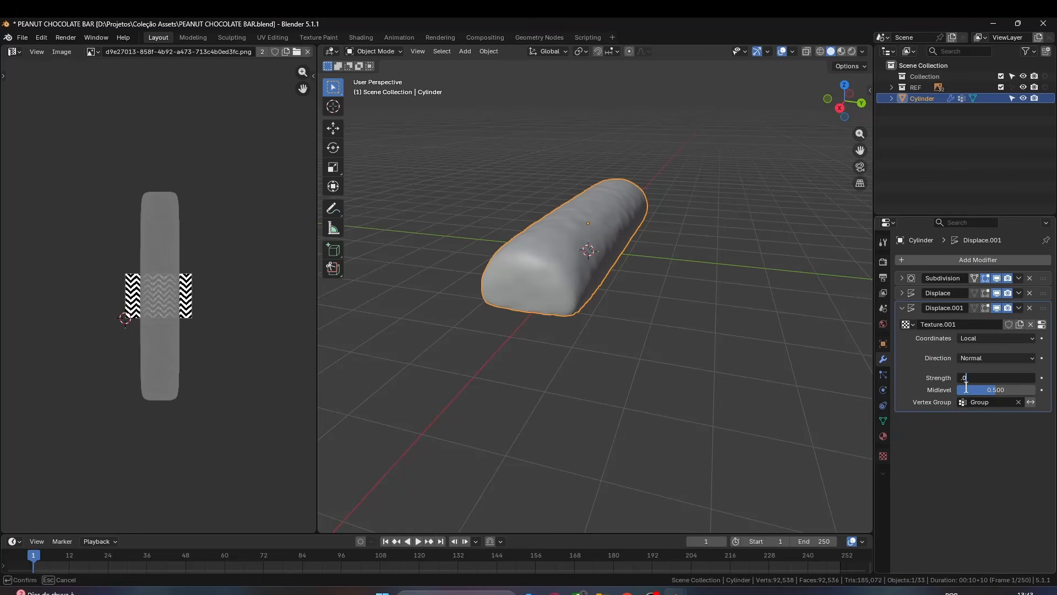
click(743, 366)
middle_drag(743, 367, 586, 271)
- Adjust the size of the Clouds texture driving the bar's surface bumps and expand its color settings
click(1041, 326)
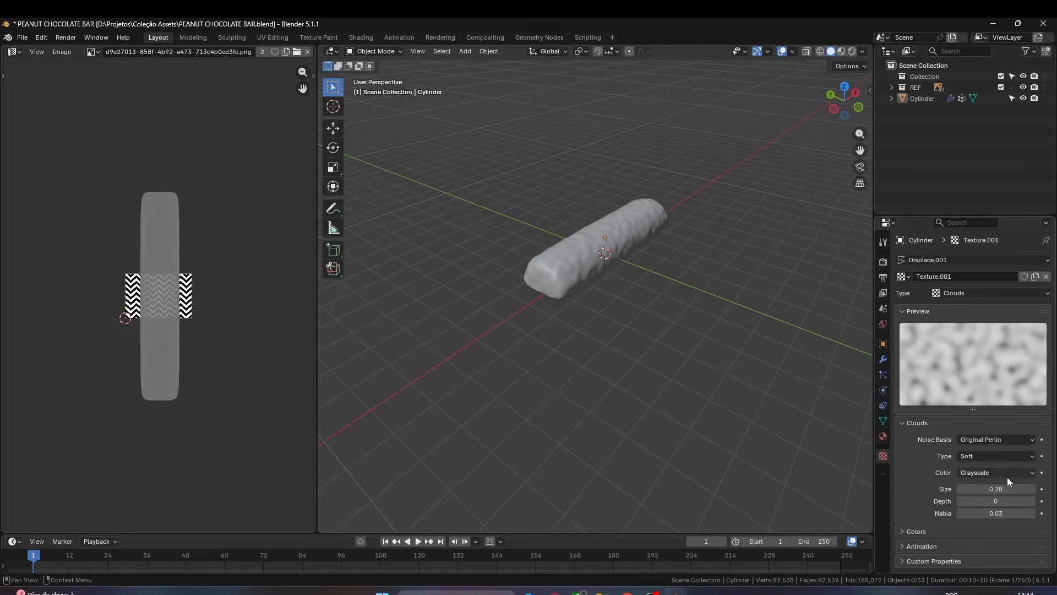
drag(1007, 489, 1029, 494)
click(948, 530)
scroll(948, 531, down, 5)
mouse_move(633, 275)
middle_down()
mouse_move(679, 275)
mouse_move(755, 220)
mouse_move(706, 269)
mouse_move(768, 218)
mouse_move(692, 286)
mouse_move(727, 246)
mouse_move(637, 269)
mouse_move(626, 297)
mouse_move(629, 289)
middle_up()
scroll(706, 270, up, 4)
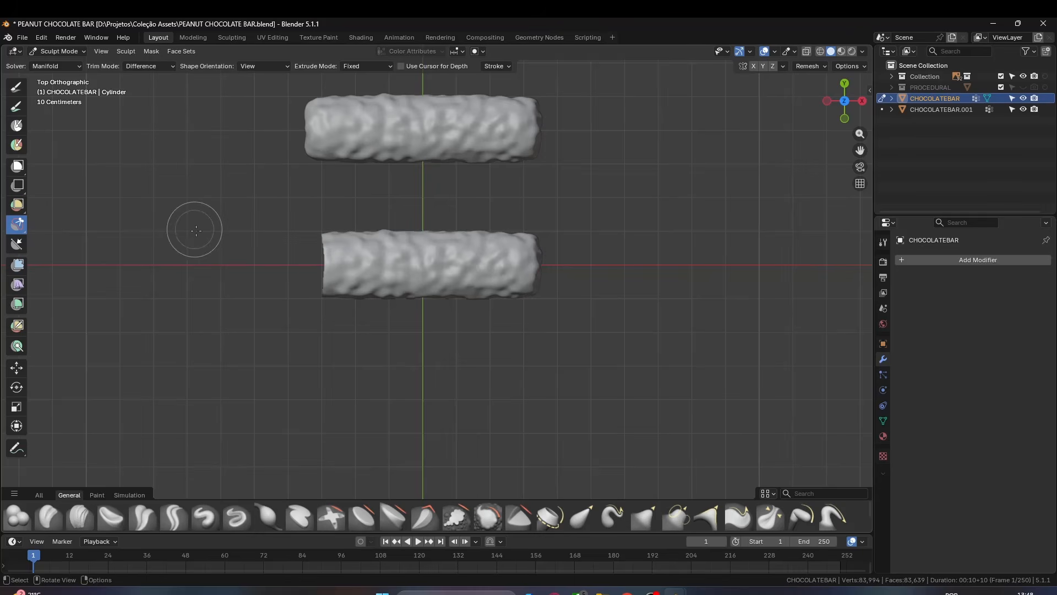
- Remesh the bar with the trimmed end at a finer voxel size and select the Smooth brush
middle_drag(196, 231, 309, 149)
scroll(495, 308, up, 4)
mouse_move(496, 311)
middle_down()
mouse_move(545, 319)
mouse_move(562, 338)
mouse_move(345, 306)
mouse_move(291, 286)
mouse_move(278, 315)
middle_up()
scroll(567, 324, up, 4)
scroll(573, 319, down, 5)
key(r)
click(584, 340)
scroll(576, 339, up, 3)
key(shift+s)
middle_drag(379, 300, 36, 269)
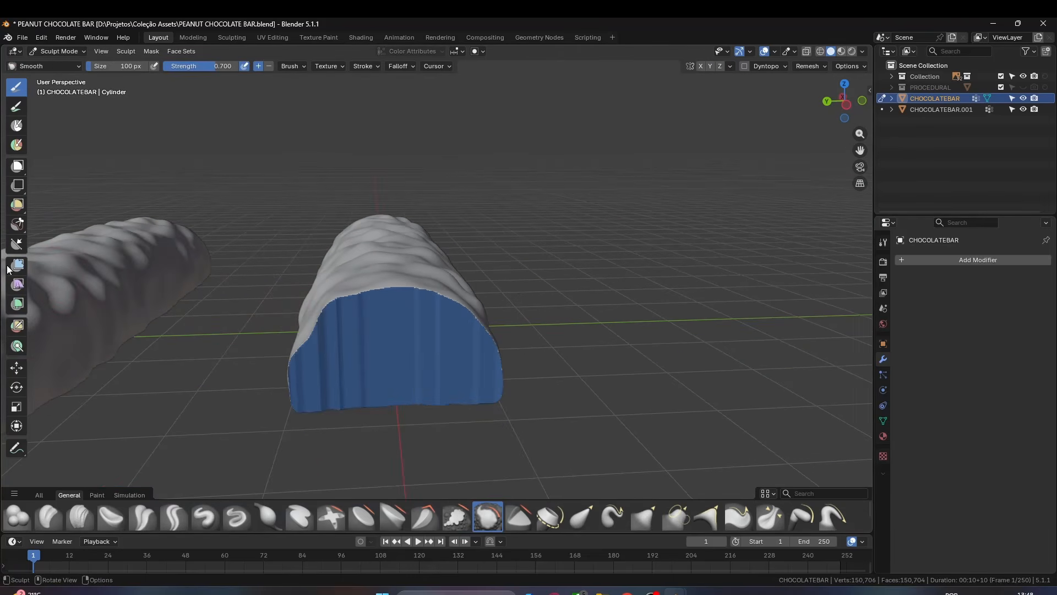
- Grow the bar body's face set onto the rim of the cut end and hide the inner face set
click(18, 326)
click(364, 262)
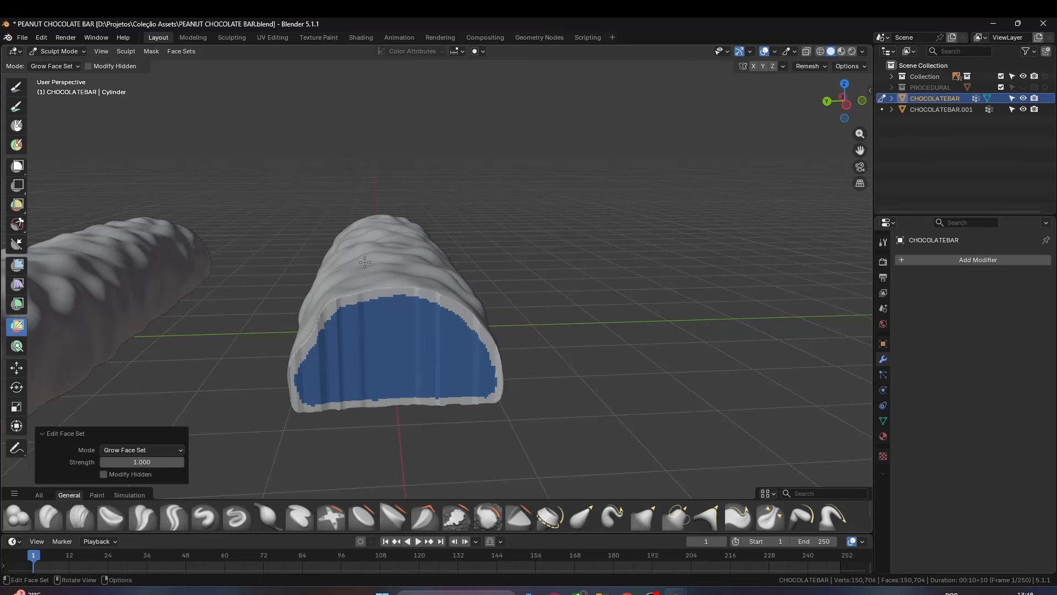
scroll(364, 264, down, 3)
middle_drag(364, 265, 411, 273)
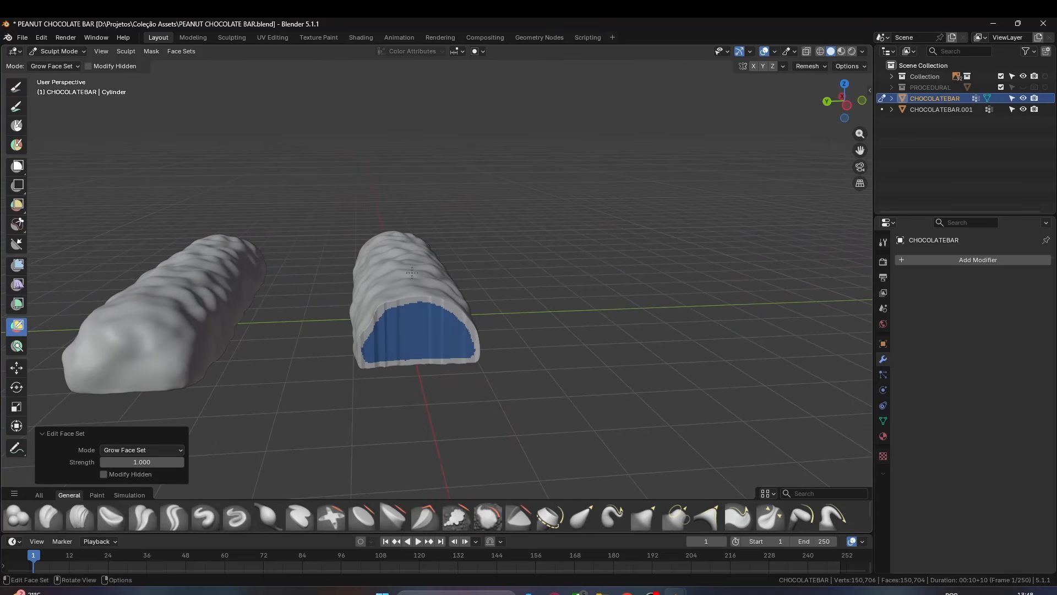
key(h)
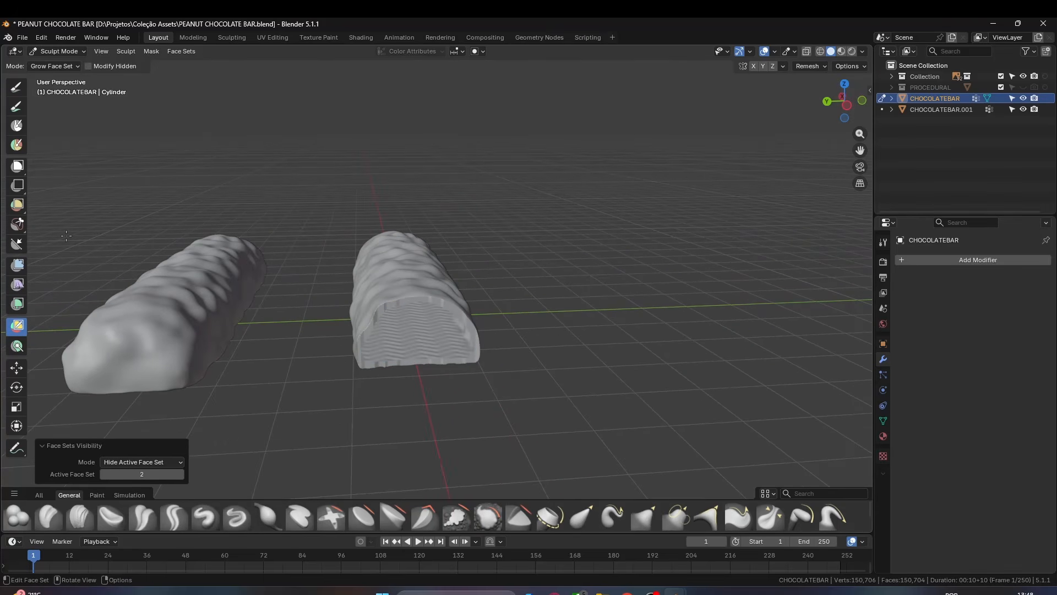
- Box-mask the bar's visible outer shell and reveal the hidden inner cut face
click(17, 126)
scroll(273, 211, down, 2)
click(19, 164)
drag(316, 148, 495, 374)
key(alt+h)
- Move the unmasked cut face inward along the bar's length to form a recess
middle_drag(473, 341, 453, 365)
scroll(454, 365, up, 2)
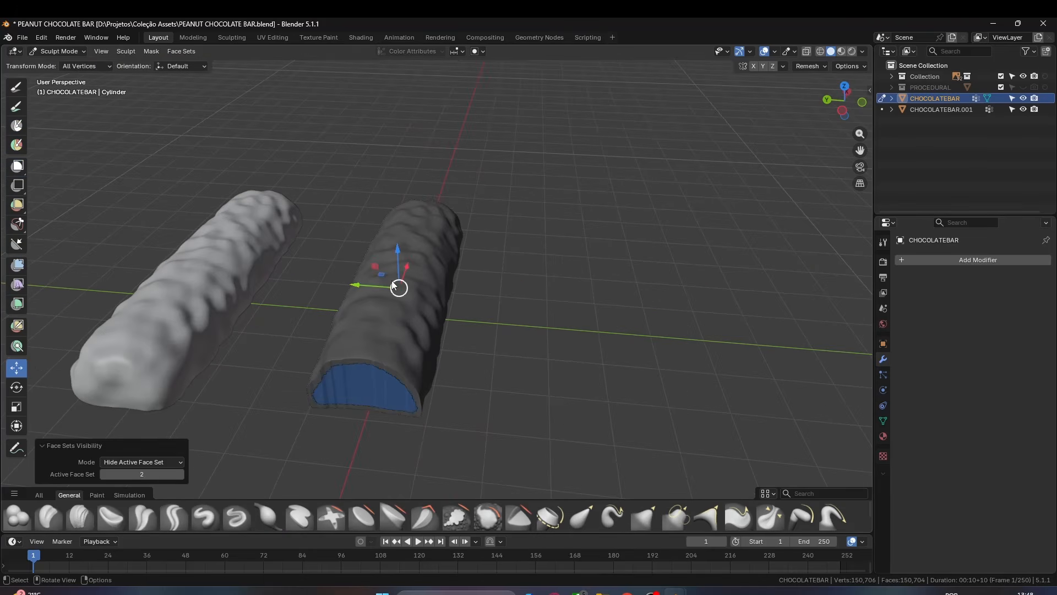
drag(408, 266, 410, 263)
- Paint a new face set over the recessed end face and isolate it
click(17, 145)
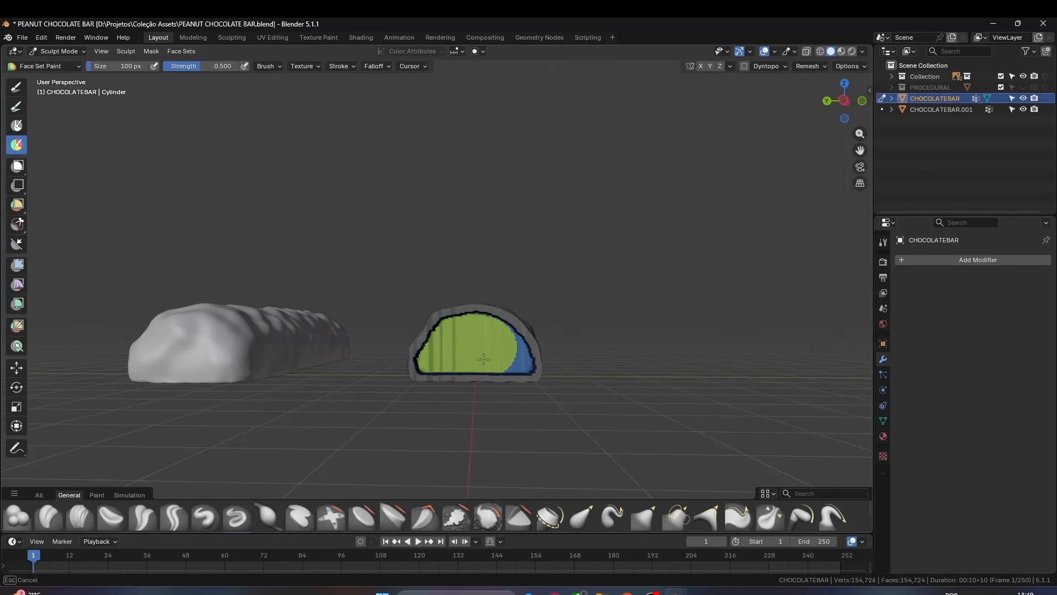
middle_drag(434, 326, 505, 390)
key(h)
- Duplicate the isolated faces in Edit Mode, move the copy -1.0366 m along X, and separate it into its own object
key(Tab)
key(shift+d)
key(y)
key(x)
click(538, 421)
right_click(539, 421)
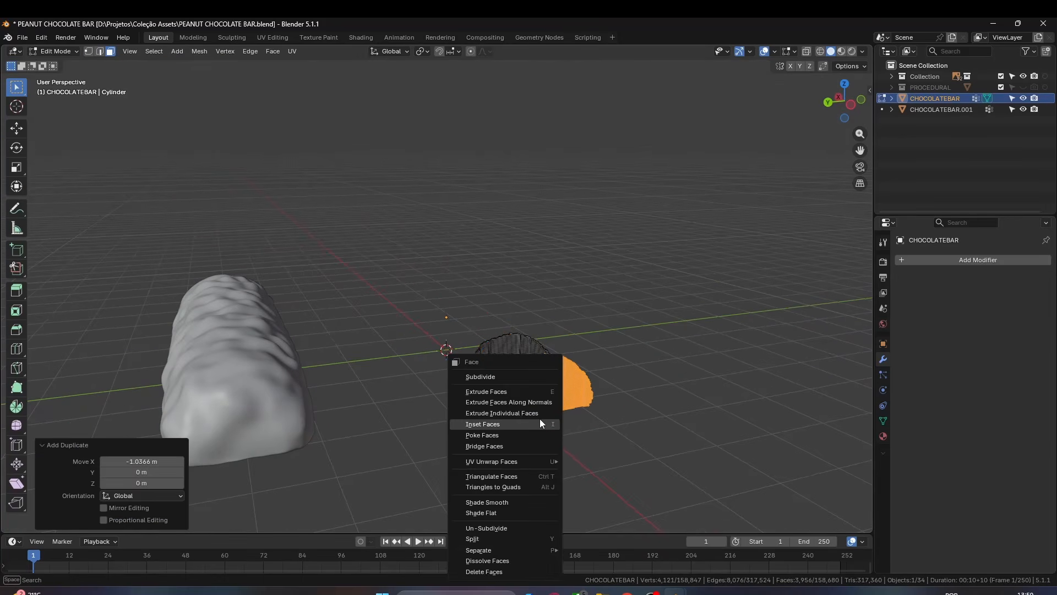
key(Escape)
click(539, 418)
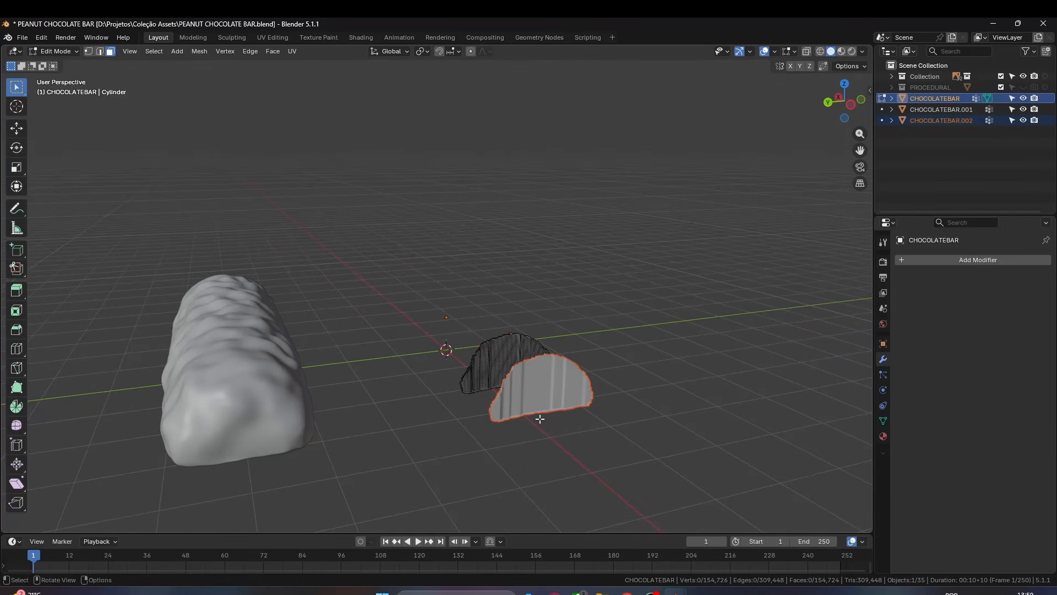
- Set the separated end piece's origin to its center of mass (volume) in Object Mode
key(Tab)
click(556, 402)
right_click(556, 401)
mouse_move(556, 402)
click(631, 448)
- Extrude the separated end piece's faces in Edit Mode to give it thickness, and return to Object Mode
key(ctrl+Tab)
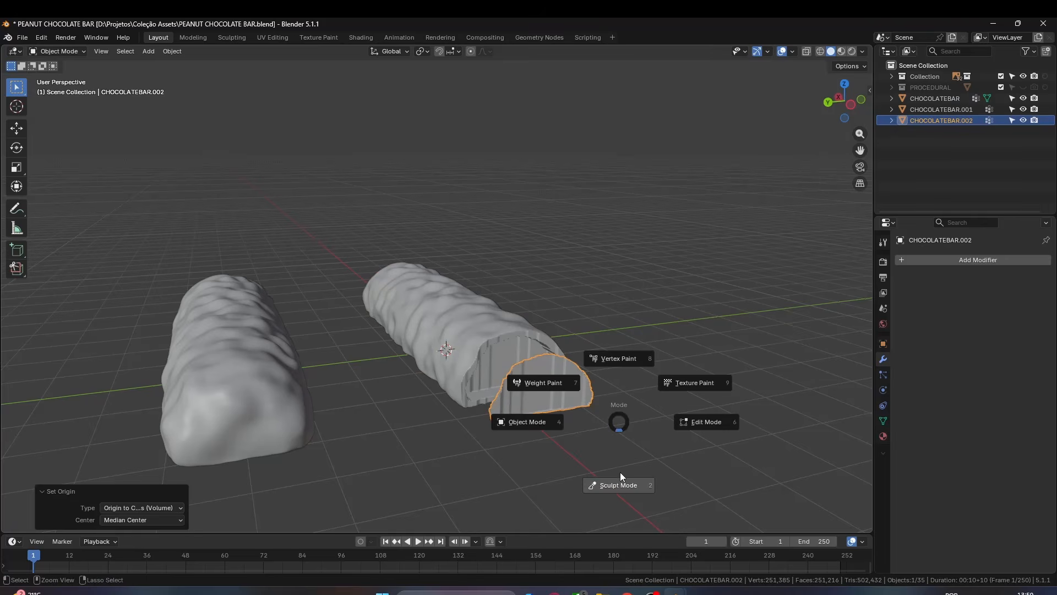
click(718, 424)
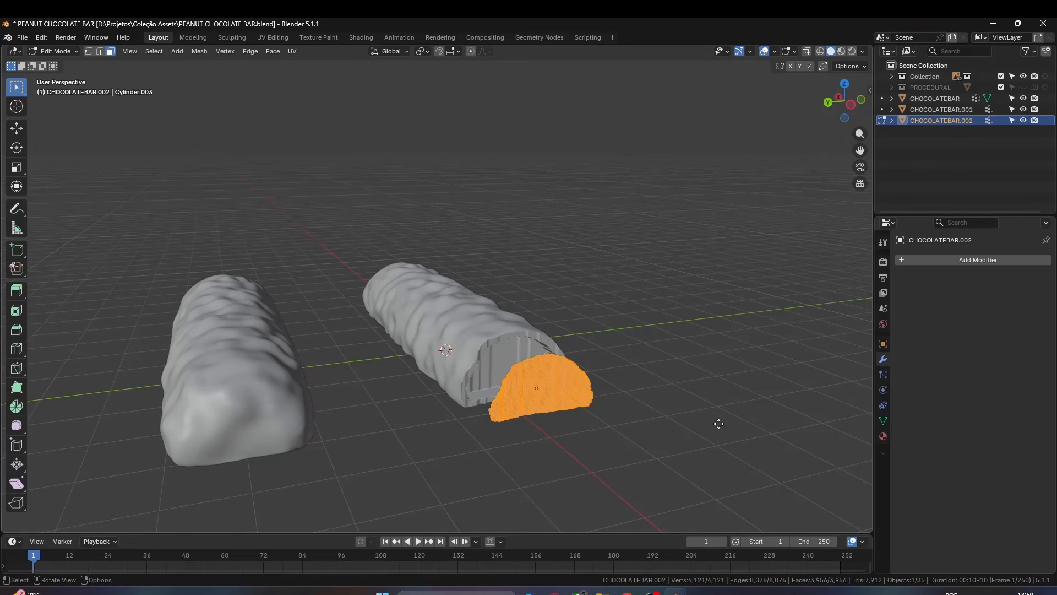
key(e)
click(707, 418)
key(Tab)
- Put the hollowed chocolate bar in Sculpt Mode and hide the separated filling piece
click(457, 308)
middle_drag(565, 381, 557, 382)
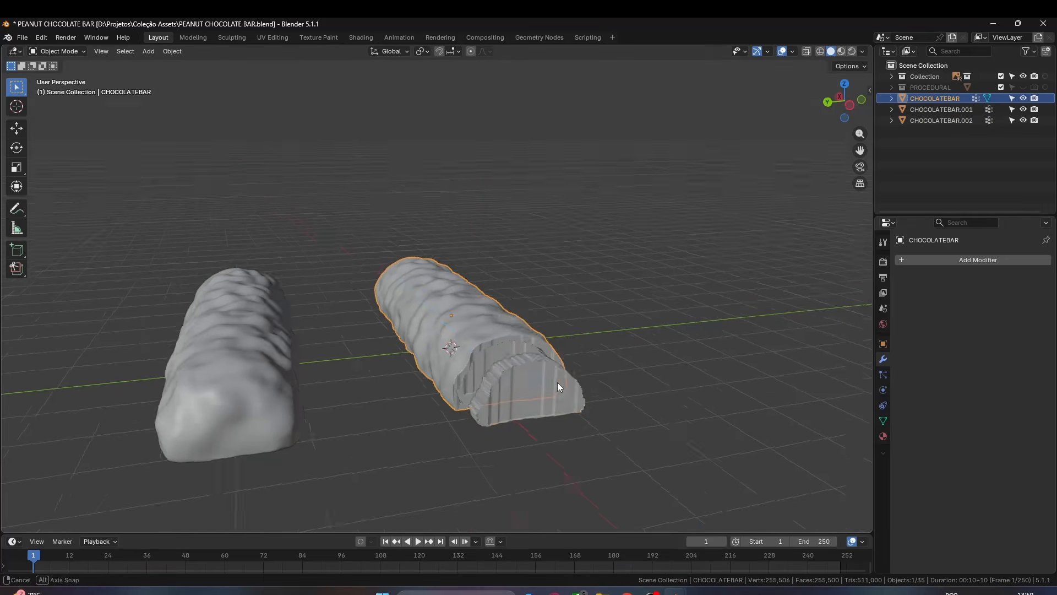
key(ctrl+Tab)
click(537, 442)
middle_drag(538, 444, 453, 382)
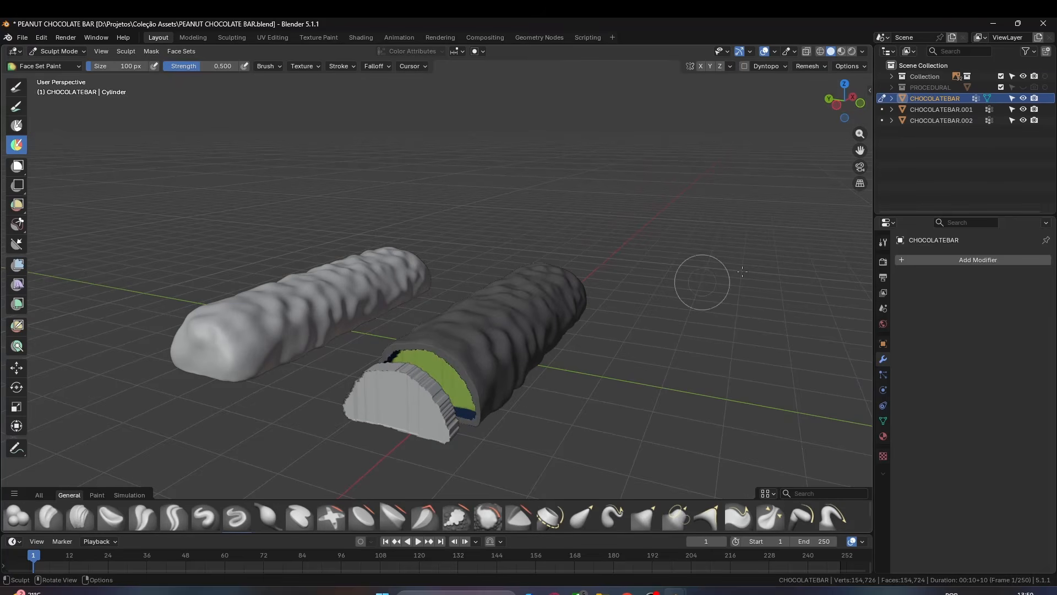
click(1022, 110)
click(1023, 110)
click(1024, 119)
- Isolate the green face set at the bar's cut end by hiding the outer body's face set
middle_drag(358, 292, 409, 329)
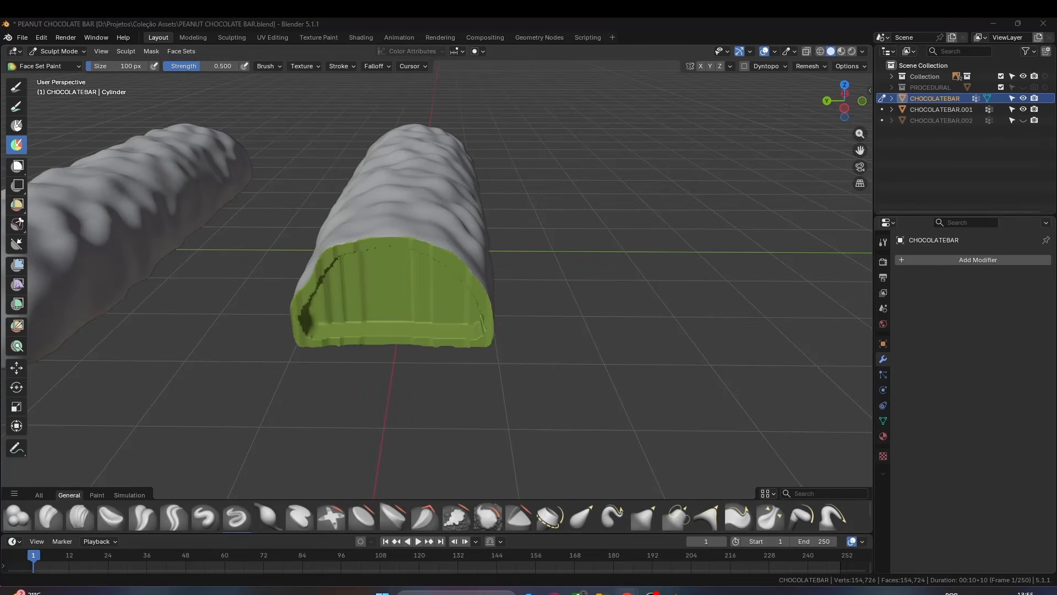
middle_drag(504, 242, 441, 251)
key(shift+h)
- Turn on the Screencast Keys display for the viewport
key(n)
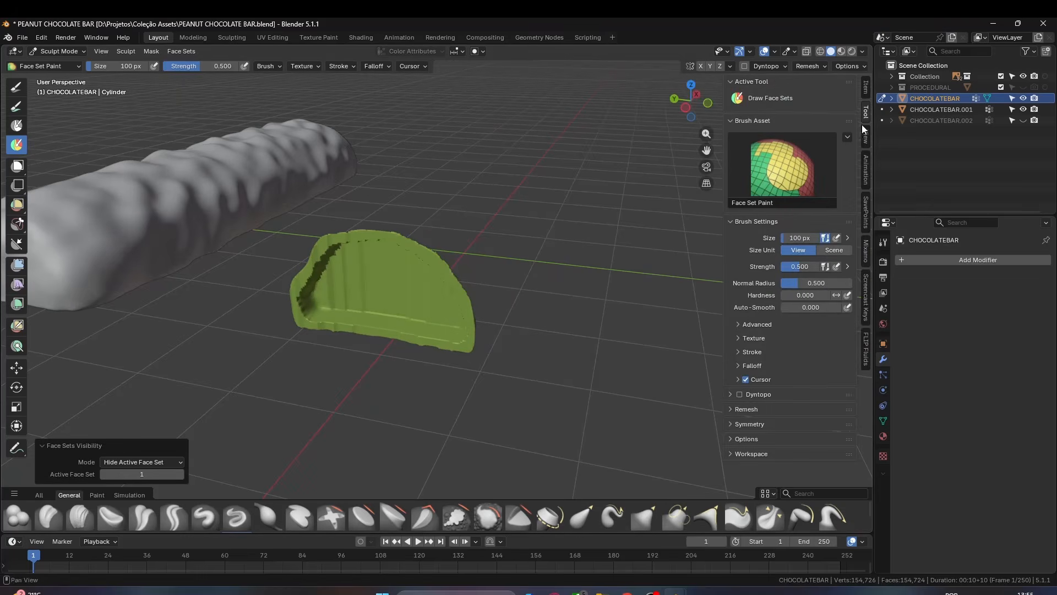
click(865, 297)
click(737, 81)
click(101, 444)
middle_drag(247, 397, 388, 373)
- In Weight Paint mode, rename the vertex group Group to Chocolate and add a vertex group named ChocoIn
key(ctrl+Tab)
click(381, 274)
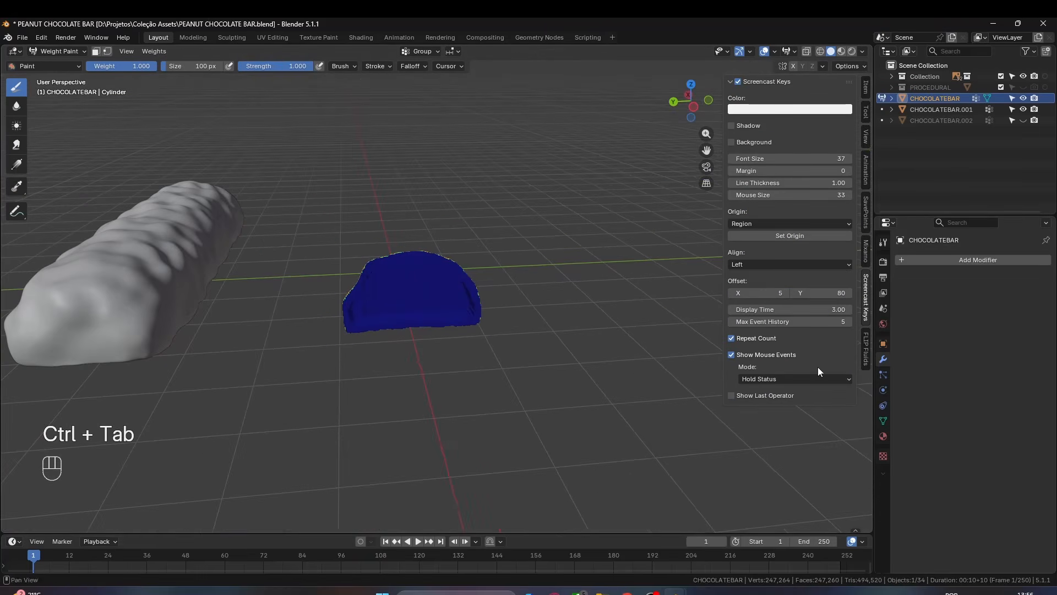
click(883, 420)
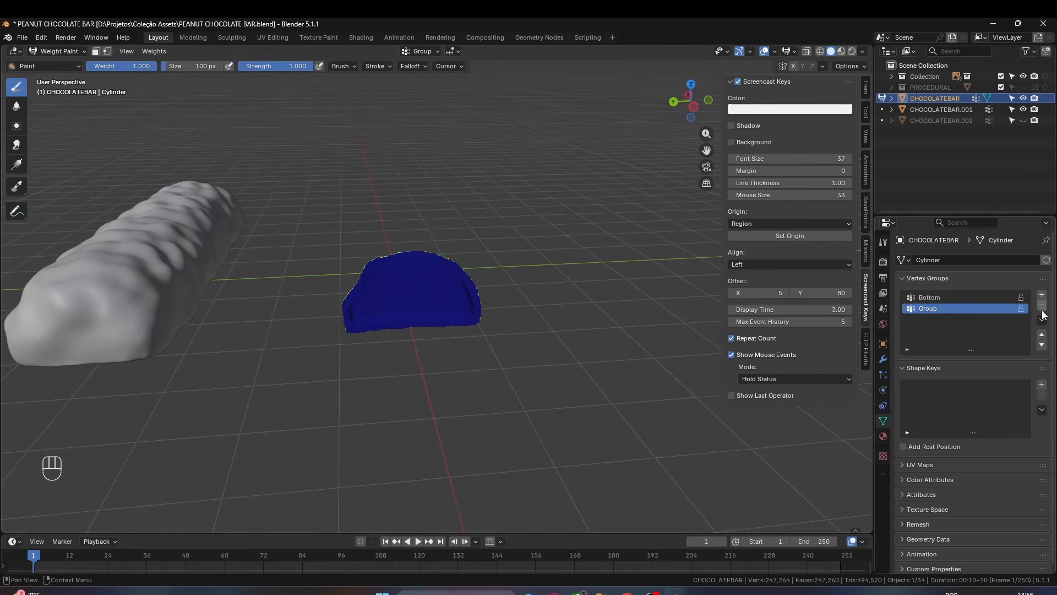
double_click(959, 309)
text(Chocolate)
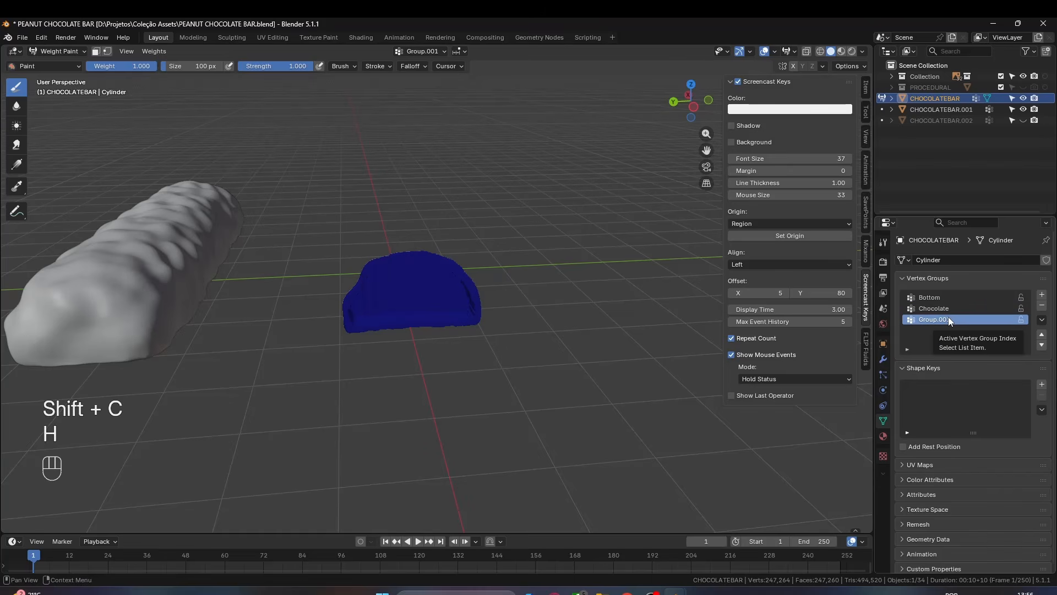
double_click(948, 319)
text(ChocoIn)
- Paint the isolated cut end into ChocoIn at weight 1.0, then reveal the whole bar and return to Object Mode
mouse_move(380, 272)
mouse_down()
mouse_move(429, 275)
mouse_move(394, 319)
mouse_up()
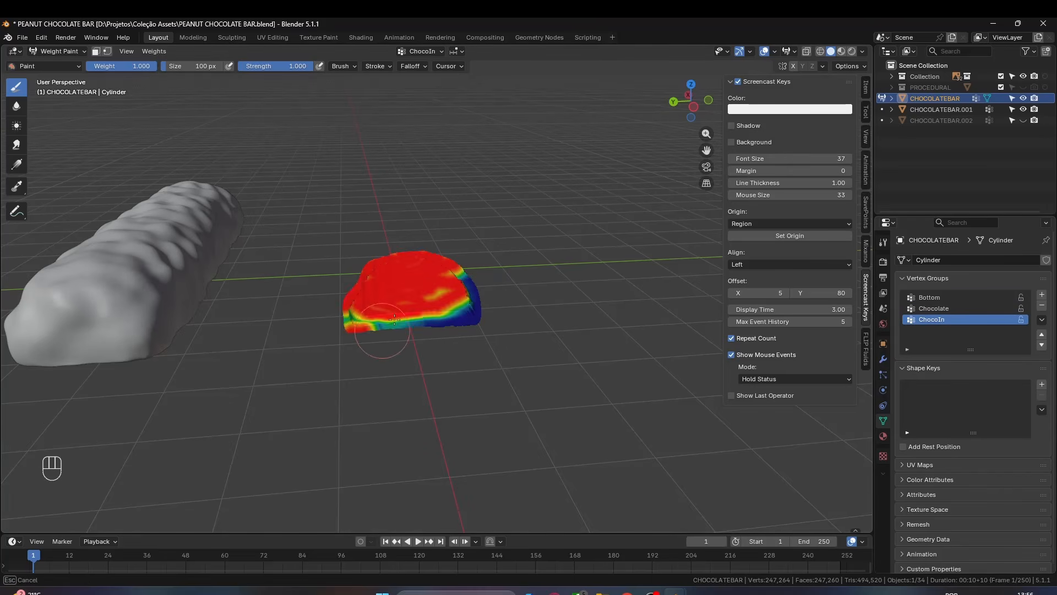
key(ctrl+Tab)
key(alt+h)
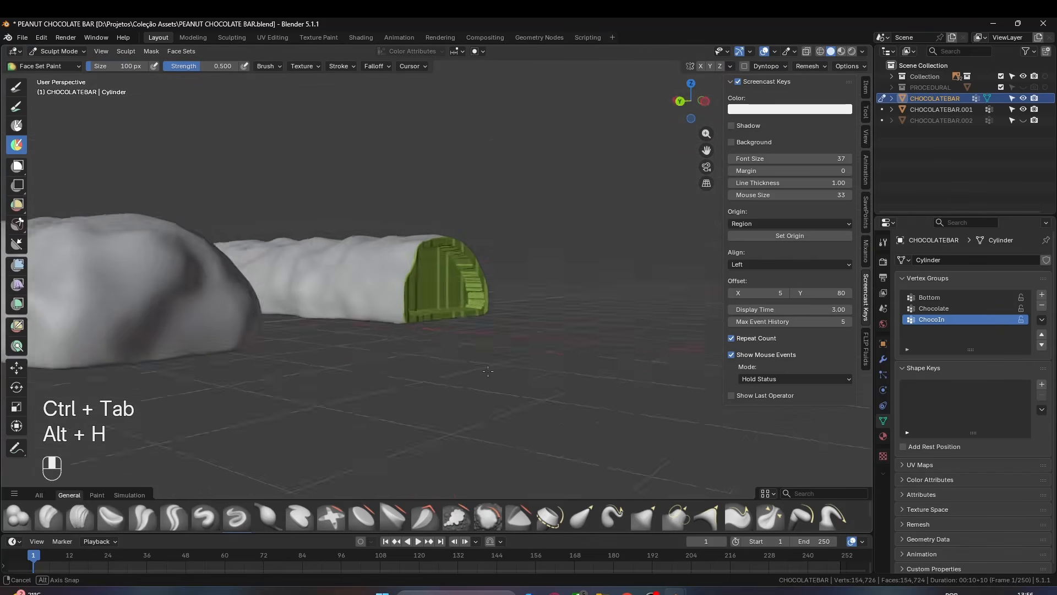
key(ctrl+Tab)
- Add a Displace modifier to the bar, limited to the ChocoIn vertex group, with strength 0.01
scroll(373, 415, up, 3)
click(883, 359)
click(972, 257)
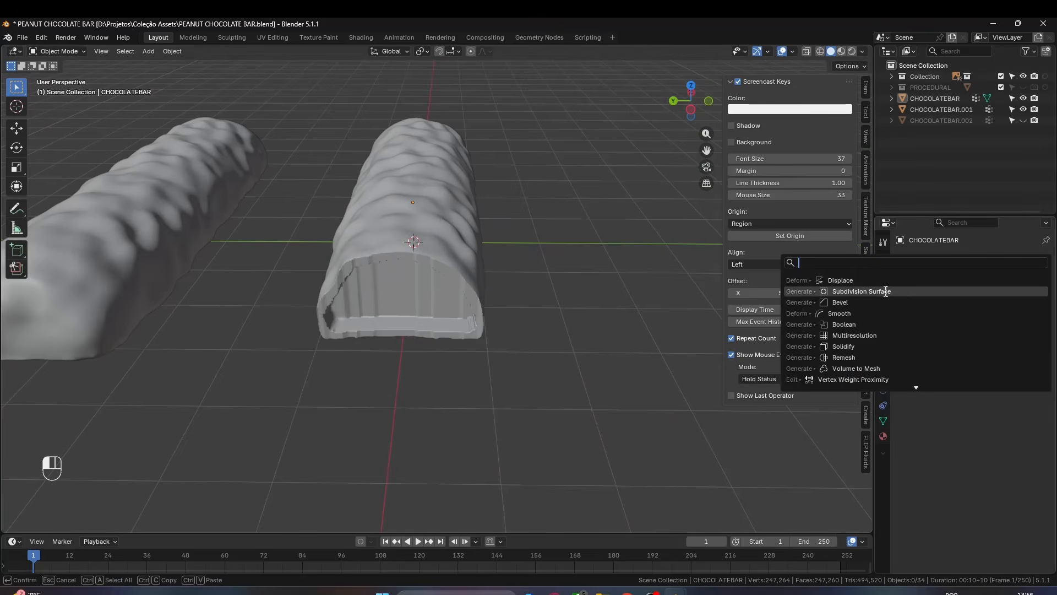
key(n)
click(971, 257)
click(874, 281)
click(967, 371)
click(967, 401)
double_click(992, 347)
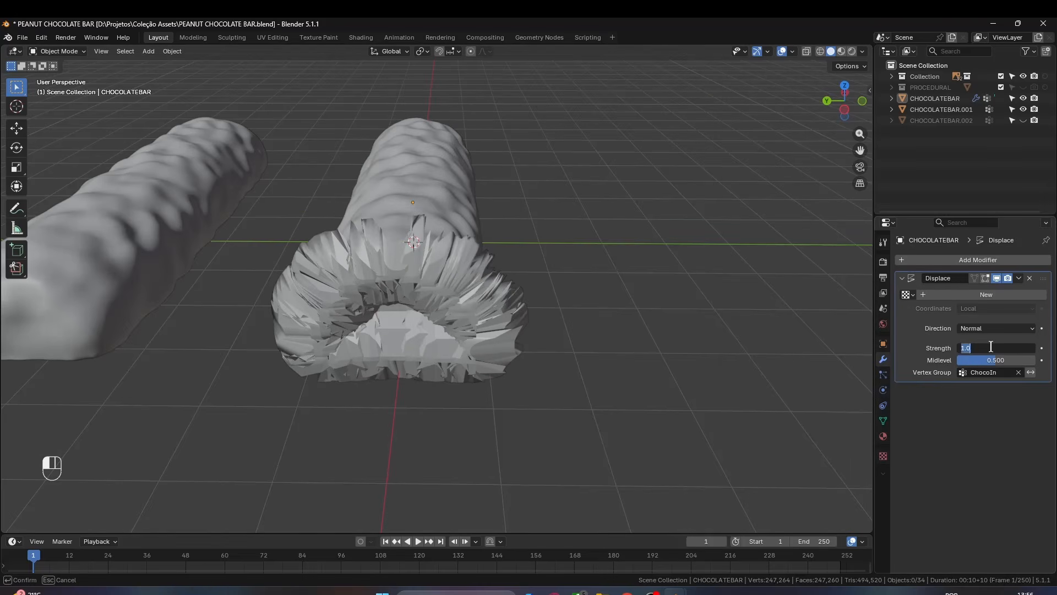
text(0.01)
key(Return)
- Create a procedural noise texture for the ChocoIn Displace modifier and reduce its size
click(992, 294)
click(1040, 297)
click(1039, 296)
click(1013, 341)
drag(1000, 489, 980, 489)
middle_drag(600, 379, 634, 376)
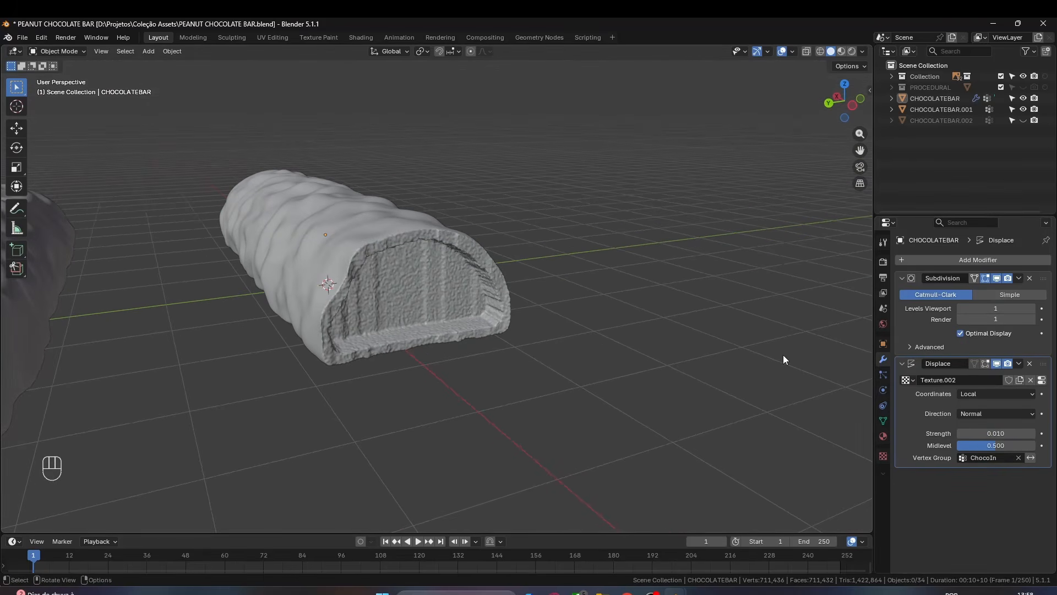
- Unhide the filling piece and move it about 0.8 m along X into the bar's recess
click(901, 278)
click(901, 293)
middle_drag(566, 313, 402, 342)
click(1023, 120)
click(401, 343)
key(g)
key(y)
key(x)
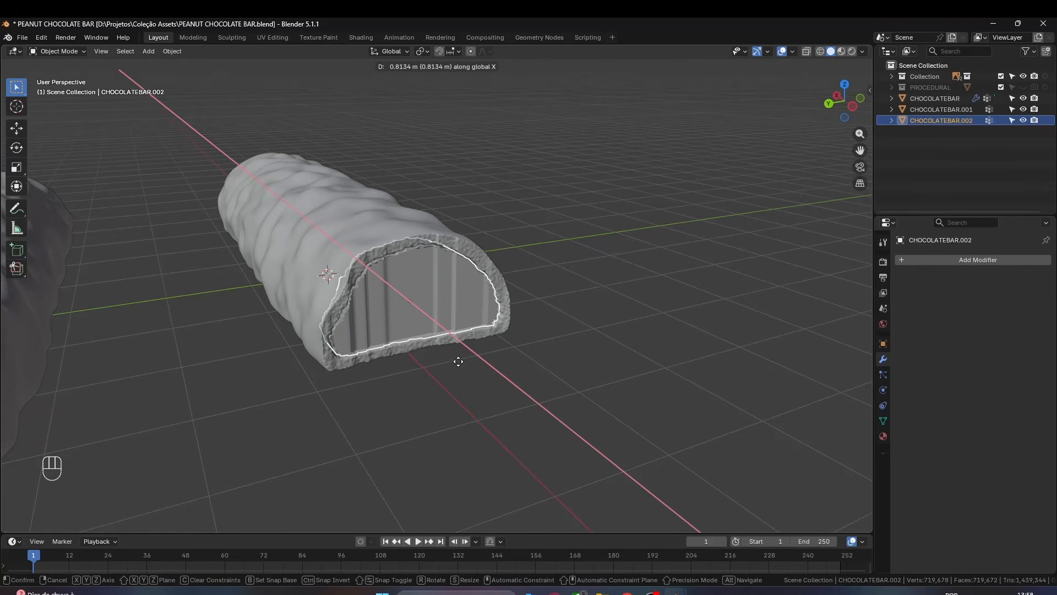
click(460, 361)
click(538, 370)
- Duplicate the filling piece in place and hide the copy
middle_drag(537, 369, 504, 338)
scroll(531, 354, up, 2)
click(504, 338)
key(shift+d)
key(Escape)
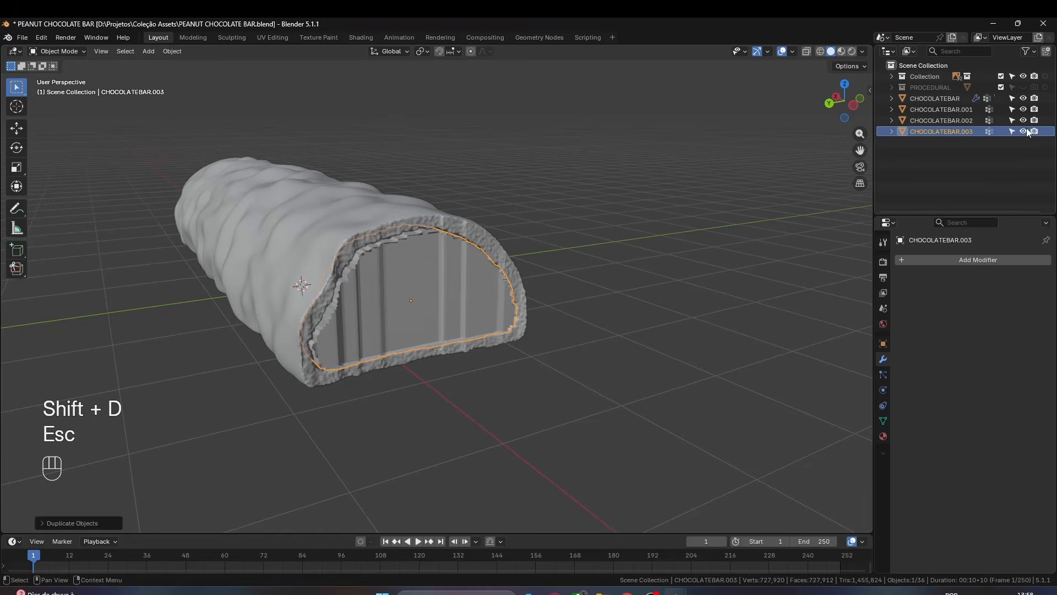
- Put the original filling piece in Sculpt Mode, seen from the left, with the Lasso Trim tool active
click(393, 313)
middle_drag(393, 314, 550, 312)
key(KP_3)
key(ctrl+KP_3)
key(ctrl+Tab)
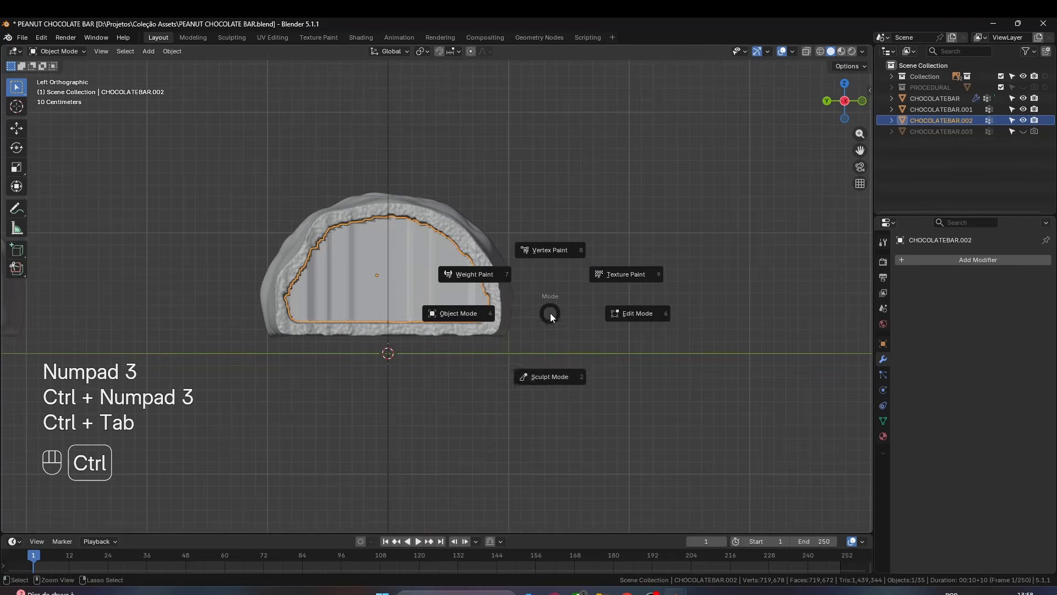
click(552, 374)
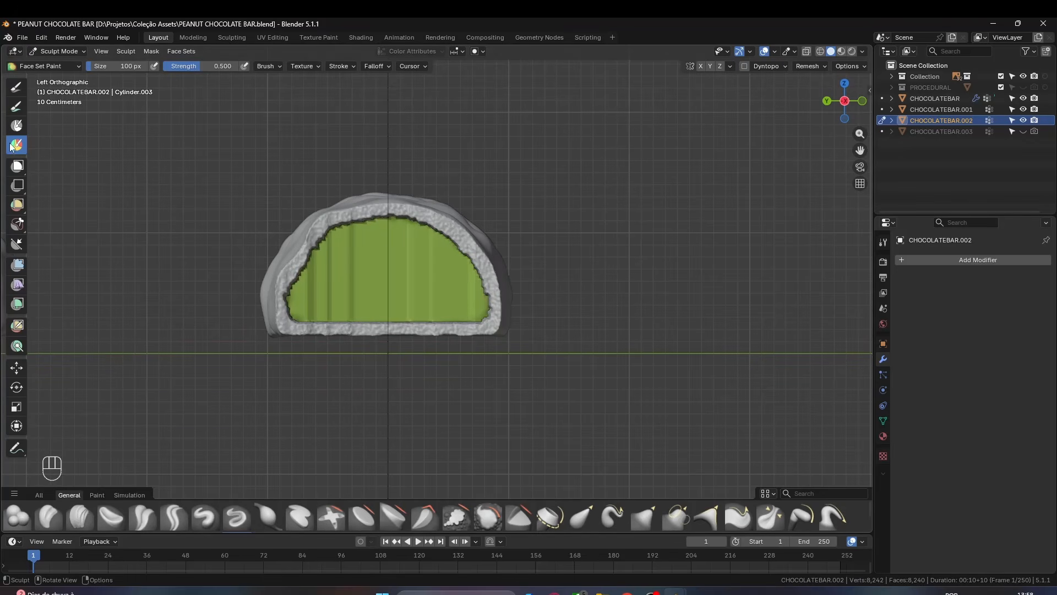
click(17, 225)
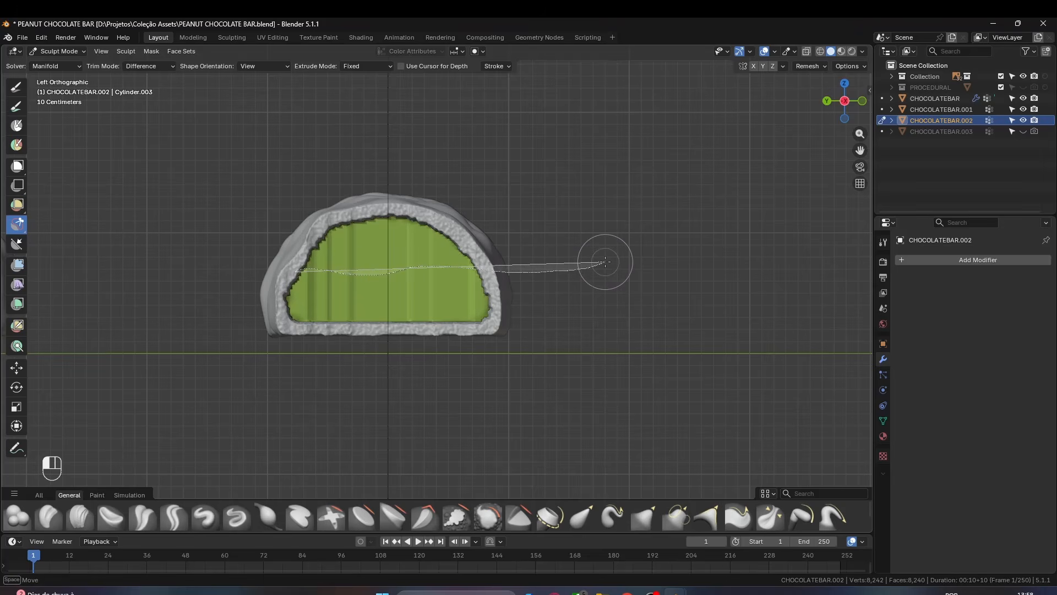
- Try to trim off the filling piece's upper half with a lasso, and undo the cut
mouse_move(556, 278)
mouse_down()
mouse_move(77, 217)
mouse_move(80, 227)
mouse_up()
mouse_move(267, 248)
middle_down()
mouse_move(328, 275)
mouse_move(268, 257)
middle_up()
key(ctrl+z)
- Lasso-trim the filling piece's upper part in left view along a slightly wavy line at about mid-height
key(ctrl+KP_3)
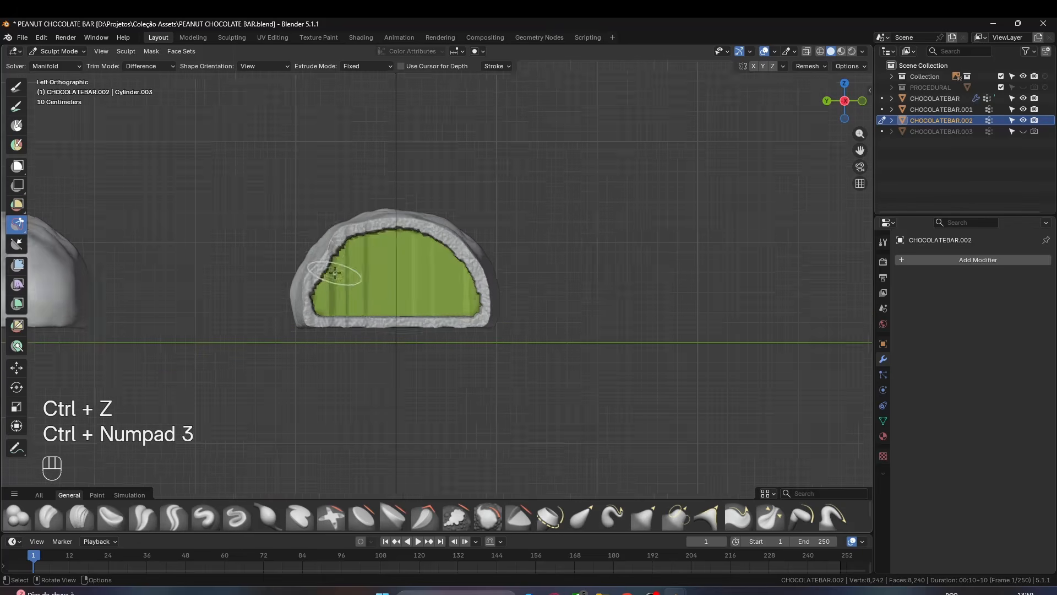
mouse_move(388, 272)
mouse_down()
mouse_move(626, 248)
mouse_move(217, 207)
mouse_up()
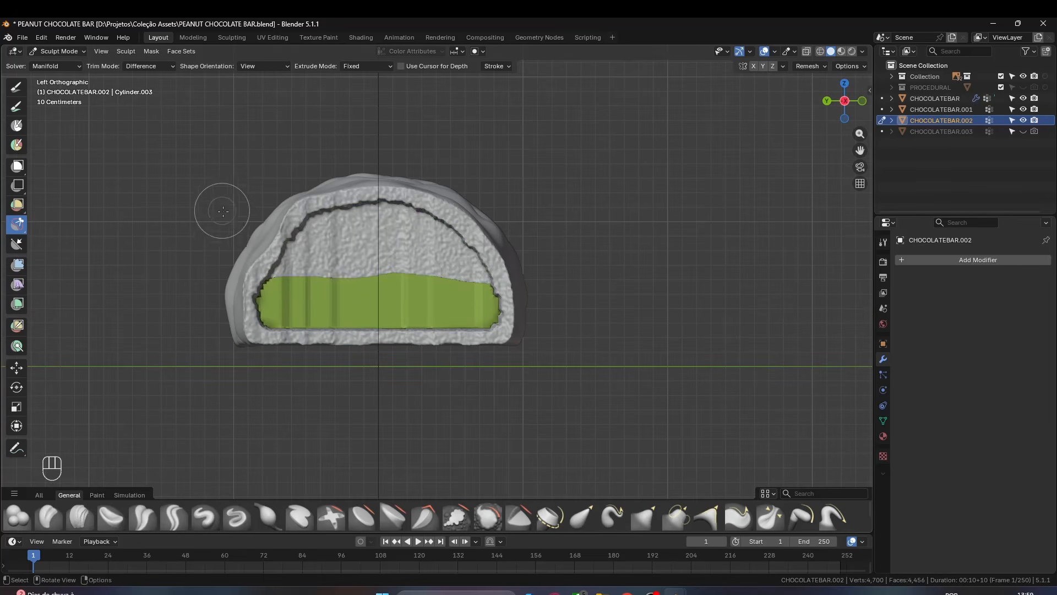
middle_drag(217, 207, 267, 260)
- Remesh the trimmed lower filling layer at a finer voxel size and smooth its edges
key(r)
click(559, 317)
key(ctrl+r)
key(s)
scroll(430, 306, up, 3)
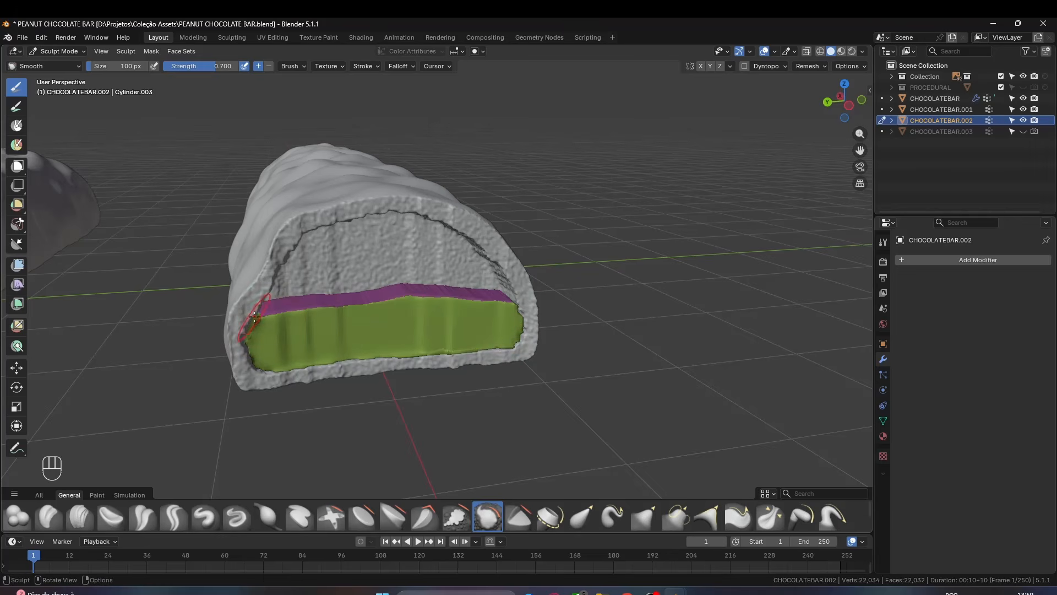
- Add a Displace modifier to the lower filling layer with strength 0.025 and a new Clouds texture
key(ctrl+Tab)
click(976, 260)
click(1034, 361)
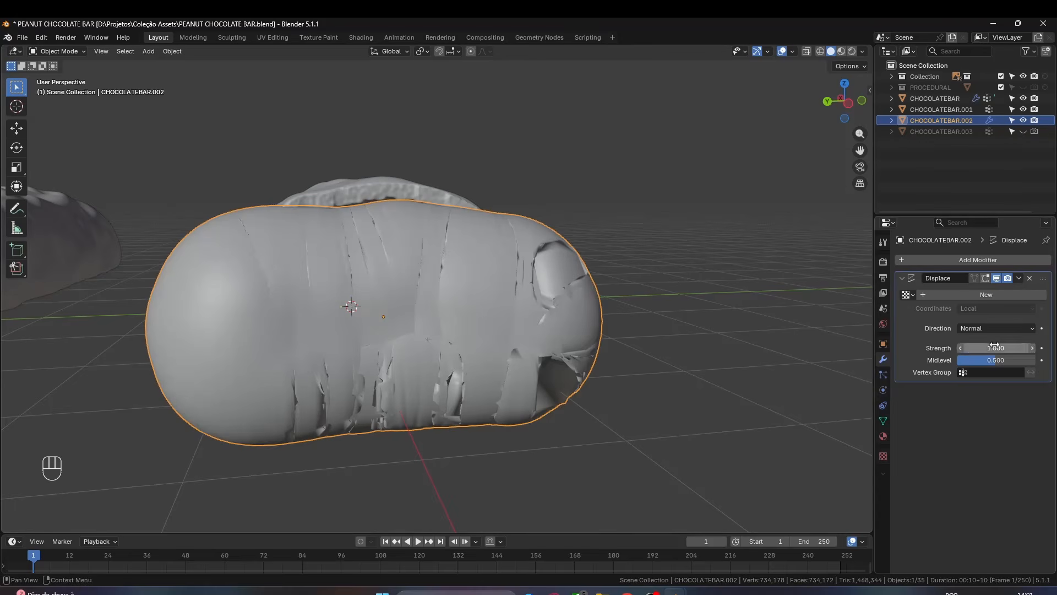
key(Return)
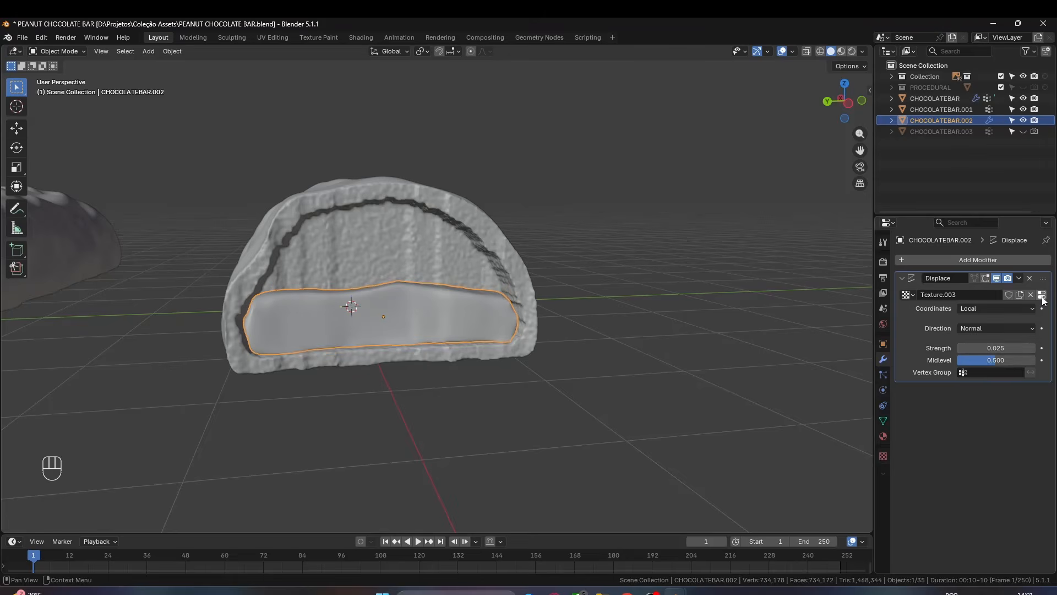
click(1041, 295)
click(984, 293)
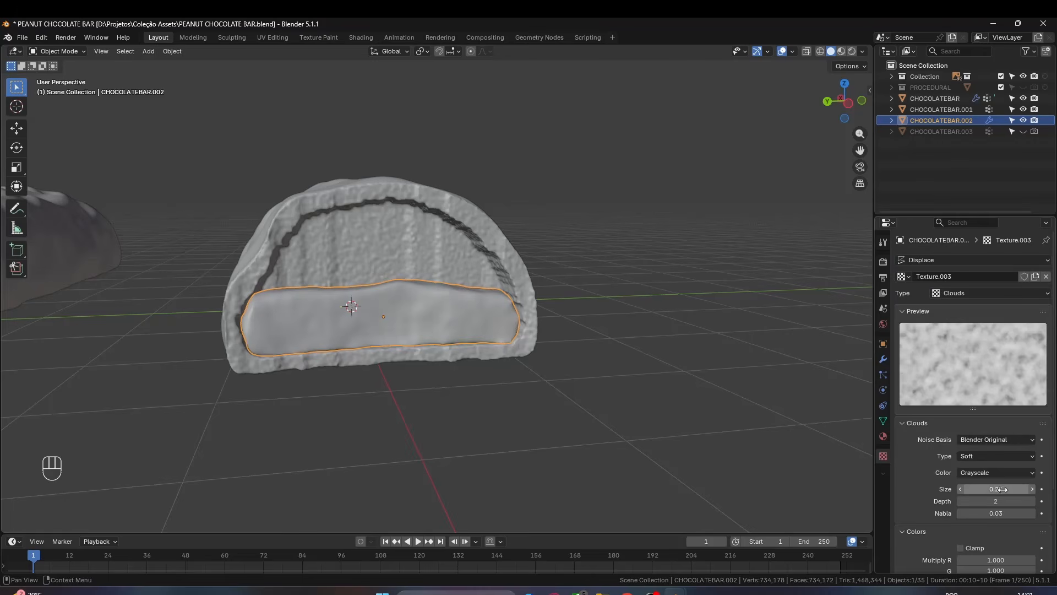
- Set the Clouds texture to Original Perlin noise, Hard type, size 0.12 and contrast 2.07
click(991, 440)
click(983, 466)
click(985, 456)
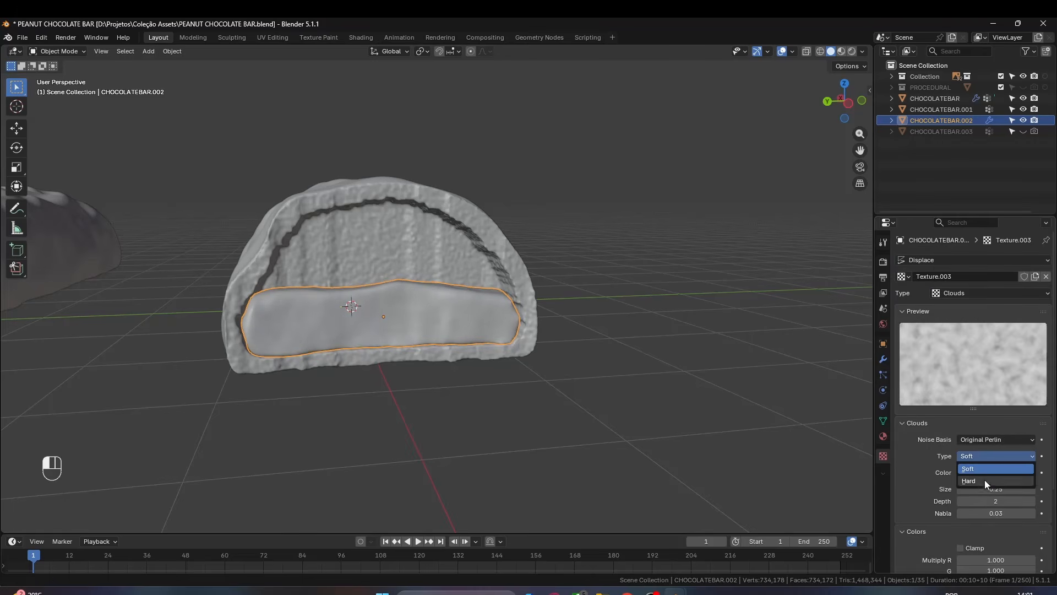
click(984, 480)
drag(992, 491, 989, 521)
scroll(972, 402, down, 4)
- Move the lower filling layer down along Z by about 0.02 m to seat it in the shell, and deselect it
click(339, 218)
middle_drag(339, 218, 446, 266)
scroll(441, 209, up, 2)
click(443, 285)
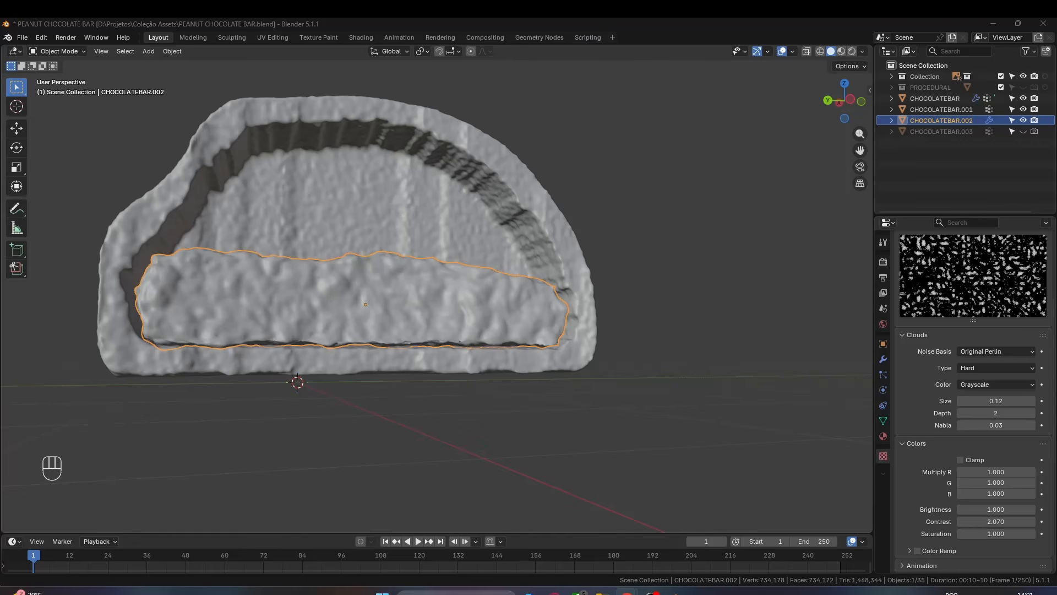
key(g)
key(z)
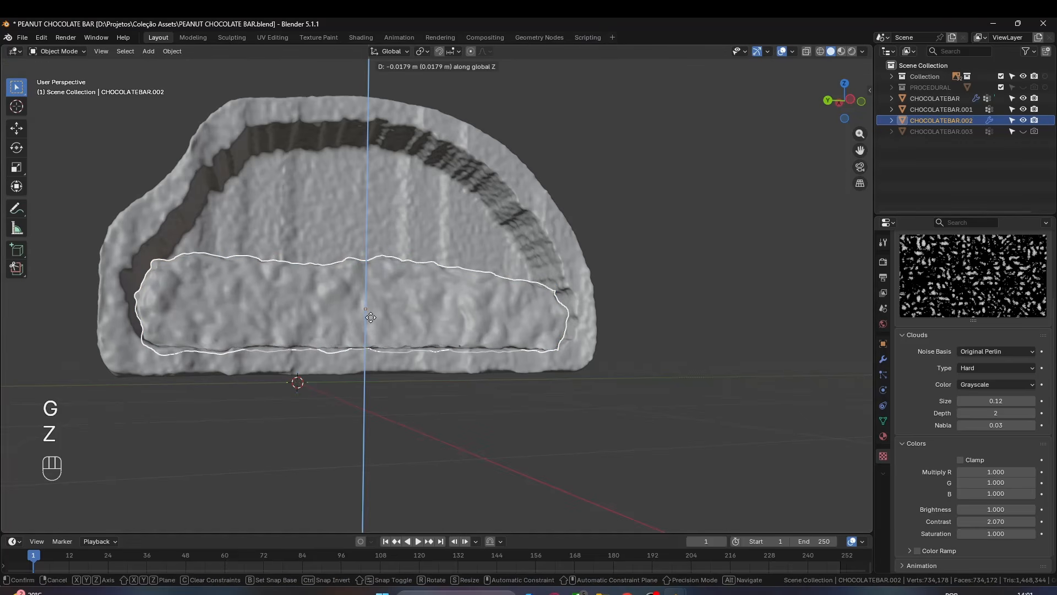
click(191, 333)
click(700, 262)
mouse_move(408, 279)
middle_down()
mouse_move(443, 298)
mouse_move(399, 308)
mouse_move(397, 288)
middle_up()
click(399, 308)
right_click(399, 310)
click(399, 310)
scroll(390, 293, down, 3)
click(683, 293)
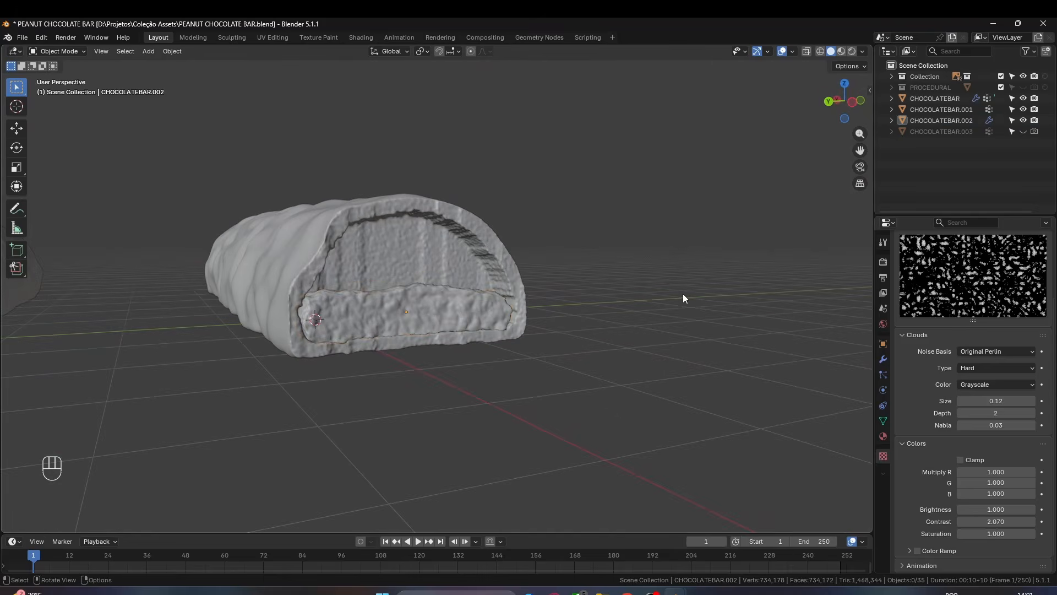
- Add a second Displace modifier to the lower filling layer with strength 0.025
click(883, 359)
click(957, 259)
click(957, 260)
click(958, 298)
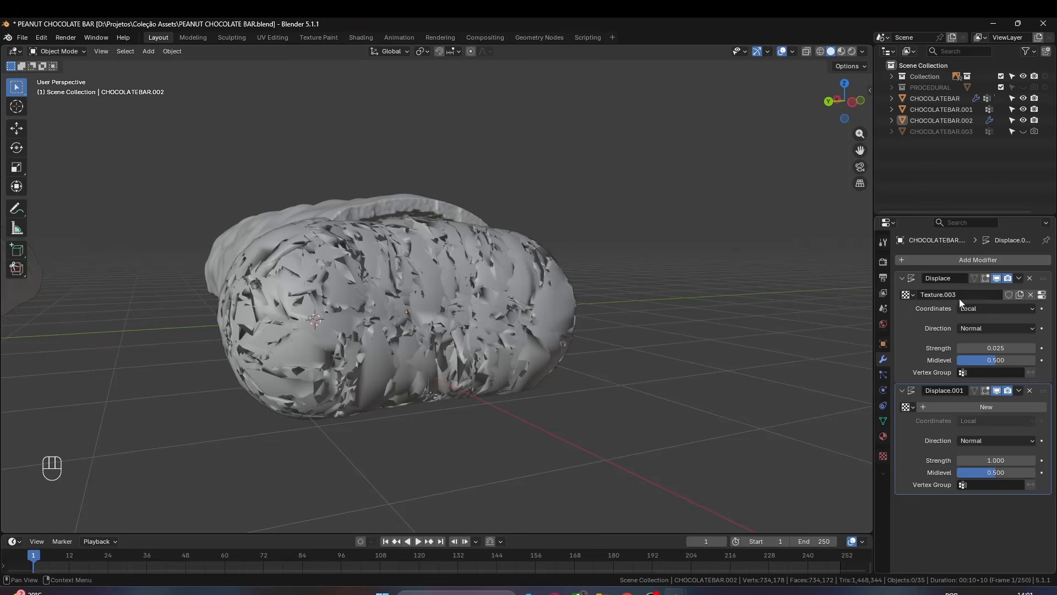
text(.025)
key(Return)
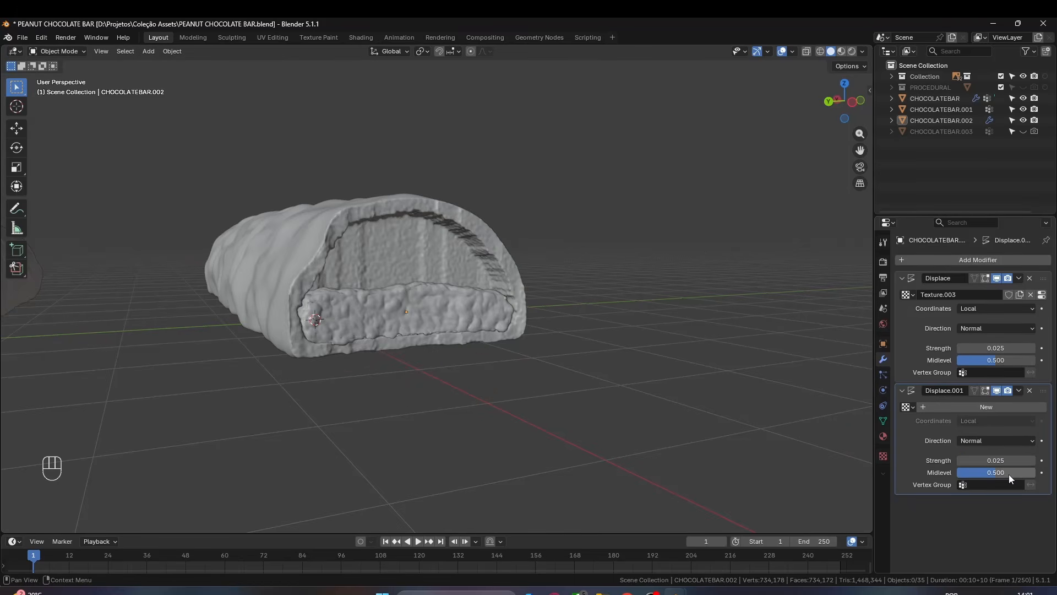
- Give the second Displace modifier its own Clouds texture with Blender Original noise and Soft type, and adjust its depth
click(986, 406)
click(1041, 406)
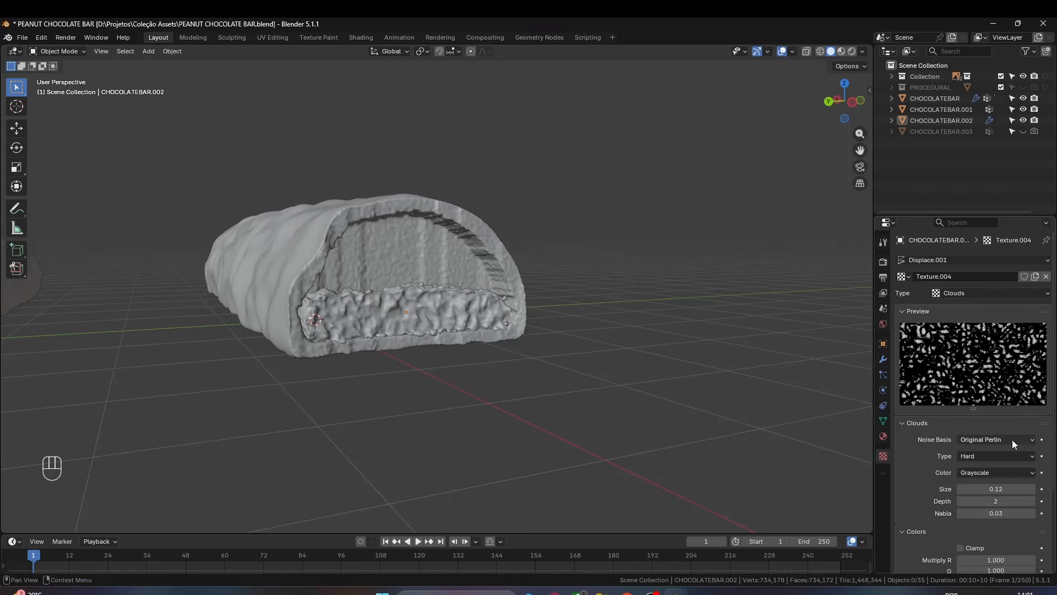
click(1012, 439)
click(1002, 452)
click(999, 455)
click(1000, 463)
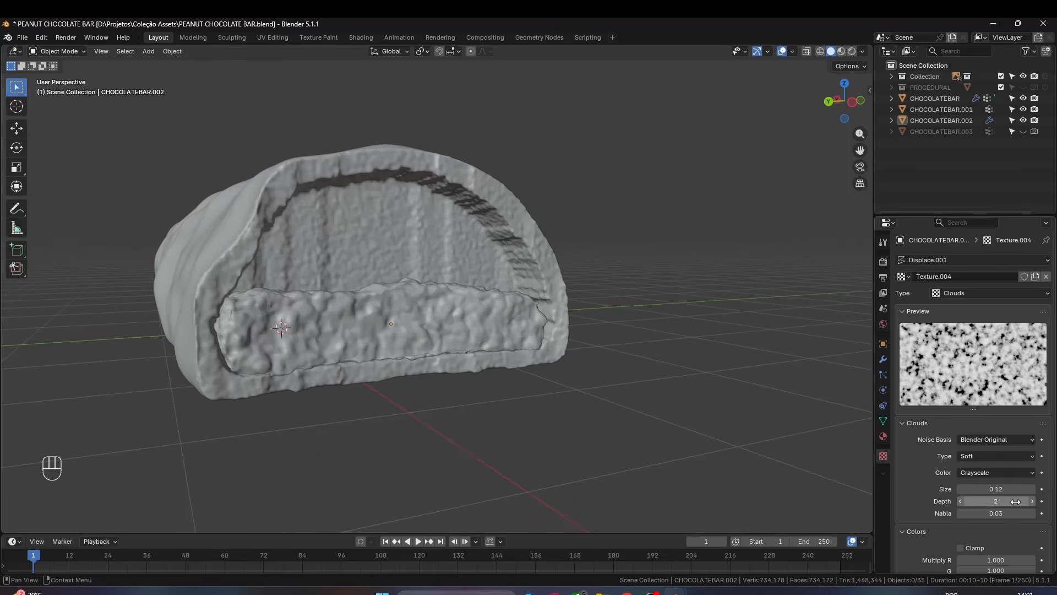
drag(1016, 501, 1032, 501)
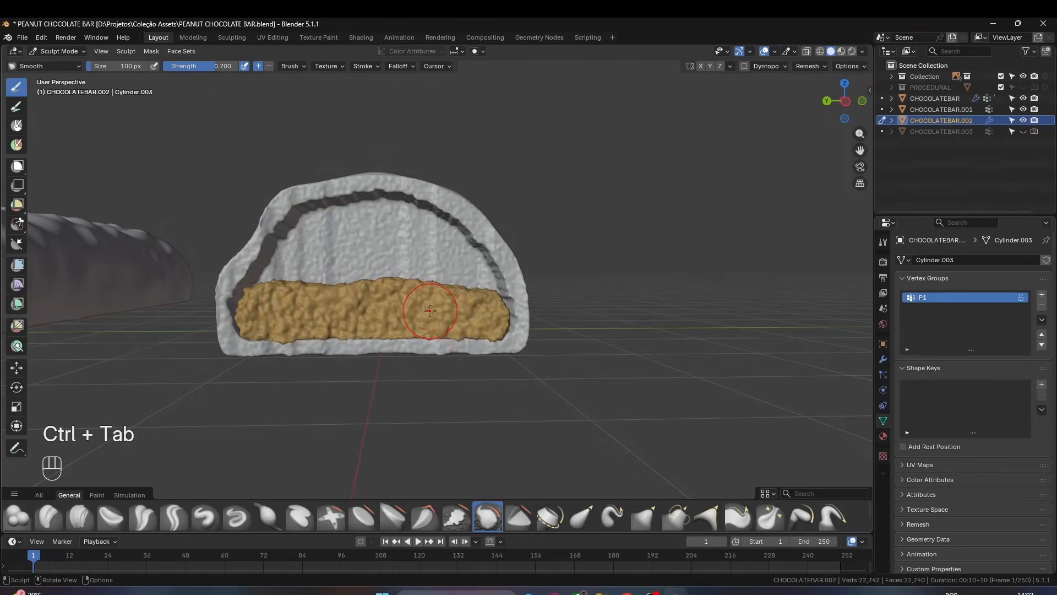
- Weight-paint scattered full-strength spots across the lower filling's cut face in vertex group P1
key(ctrl+z)
key(ctrl+Tab)
click(410, 285)
click(291, 300)
click(267, 306)
drag(333, 312, 348, 314)
click(388, 301)
click(421, 300)
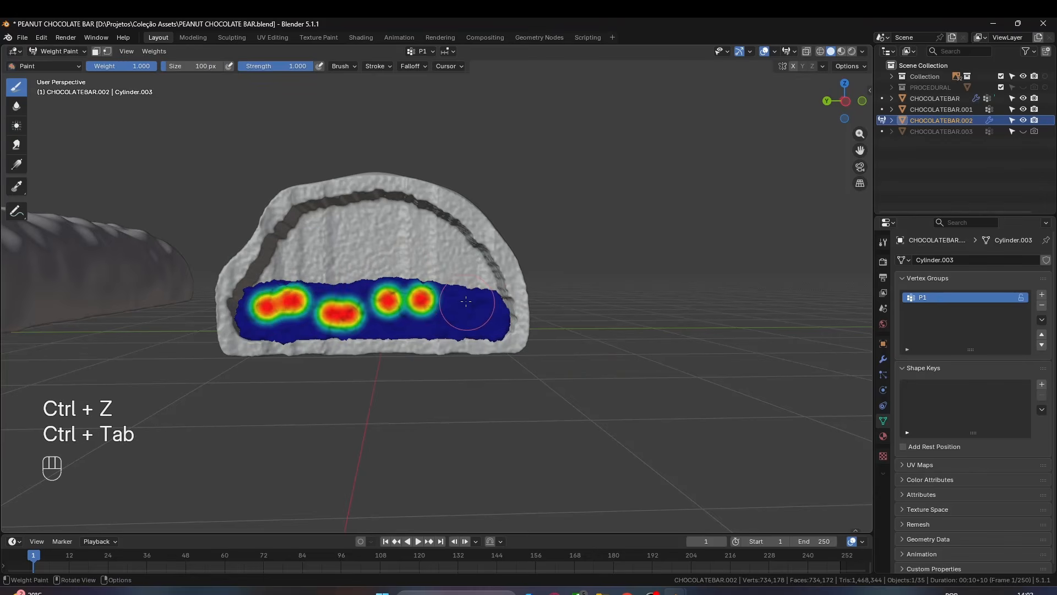
mouse_move(468, 308)
mouse_down()
mouse_move(418, 319)
mouse_move(262, 314)
mouse_up()
key(ctrl+Tab)
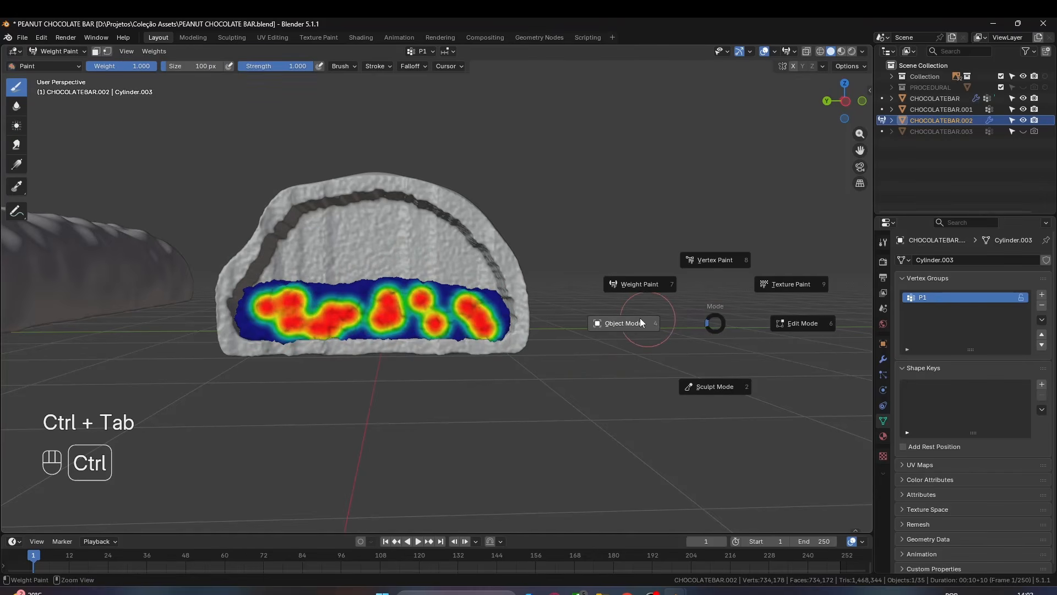
key(Escape)
- Add a vertex group named p2, weight-paint a different set of spots across the cut face, and return to Object Mode
click(1042, 294)
double_click(937, 309)
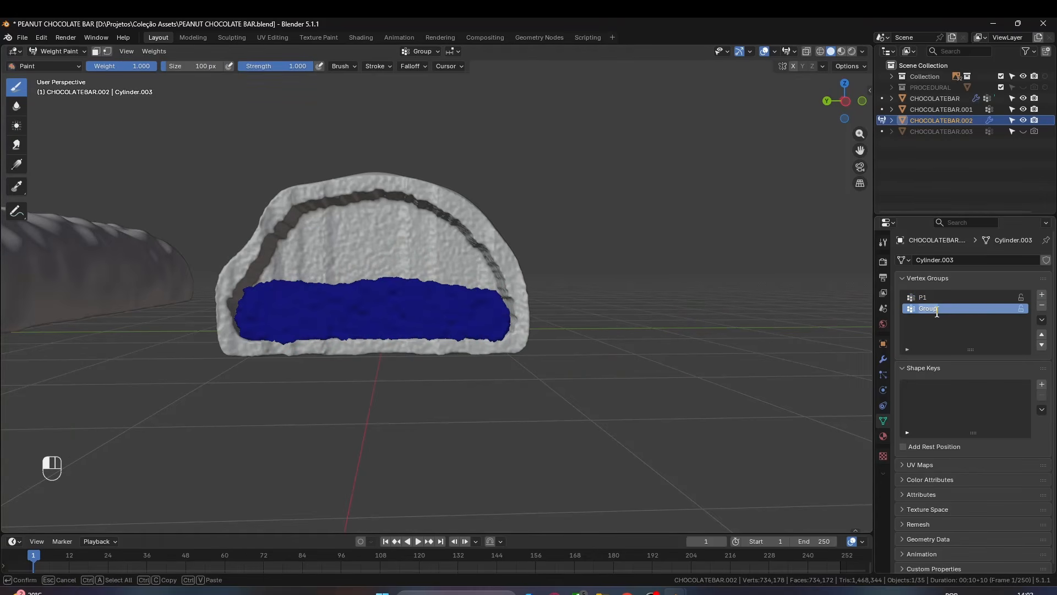
text(p2)
key(Return)
click(282, 296)
click(323, 299)
click(253, 301)
click(305, 323)
click(398, 324)
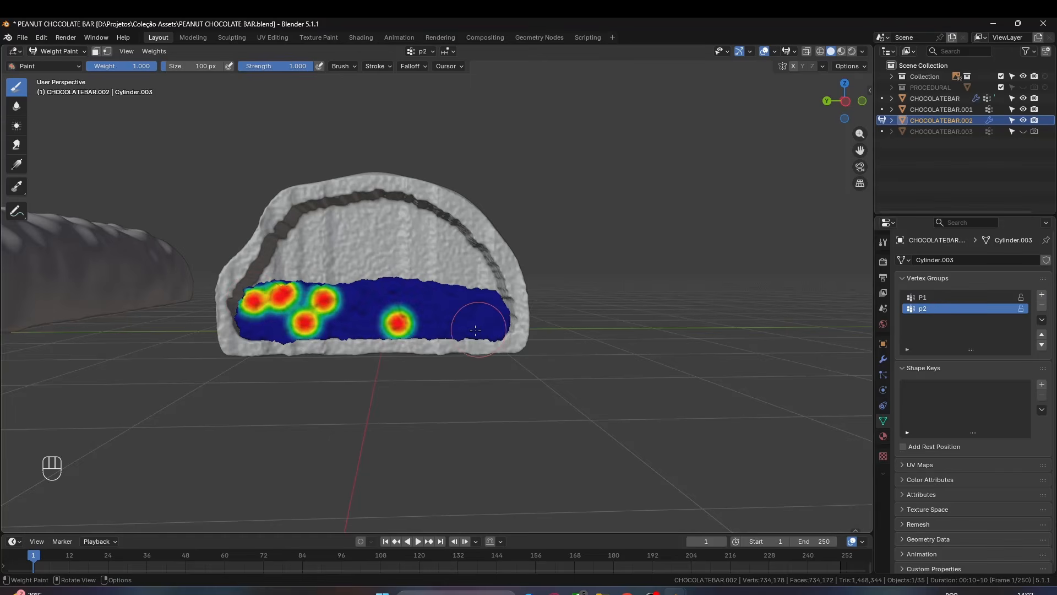
mouse_move(475, 330)
mouse_down()
mouse_move(418, 297)
mouse_move(341, 308)
mouse_up()
key(ctrl+Tab)
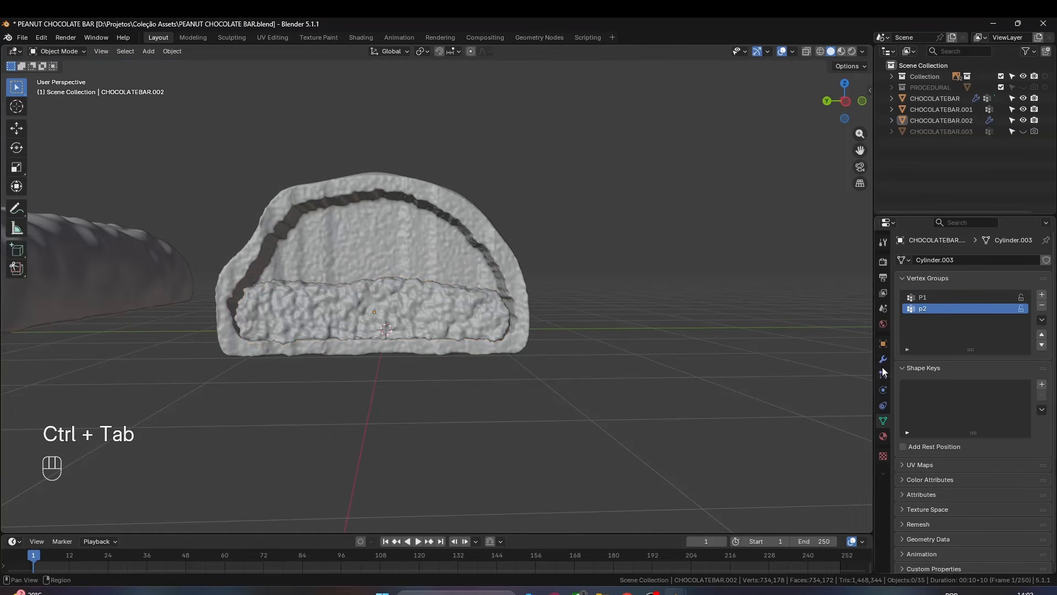
- Place a Smooth modifier between the two Displace modifiers, limited to vertex group P1, and adjust its repeat count
click(882, 358)
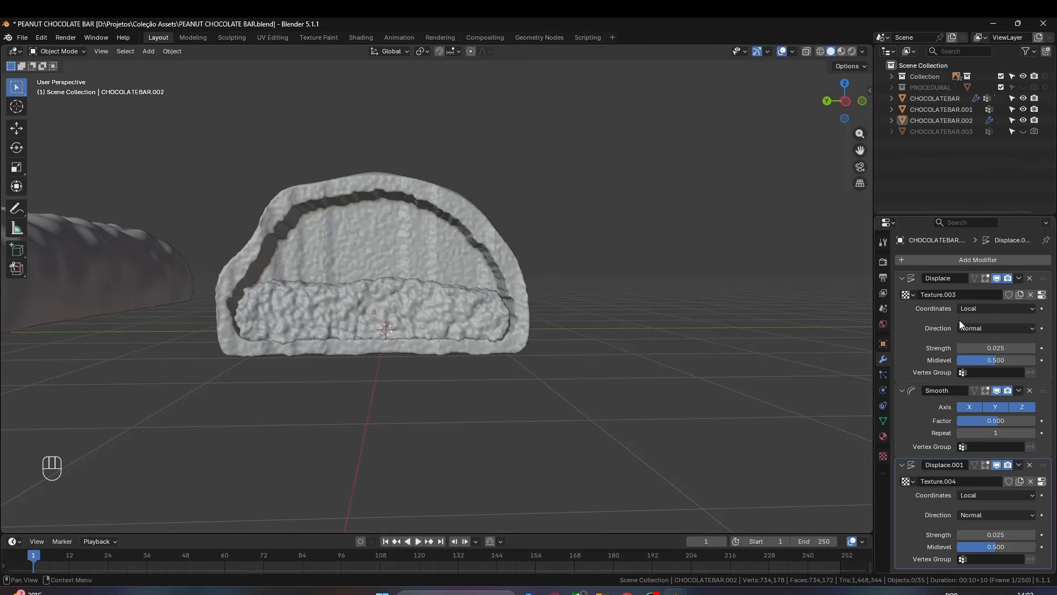
click(907, 280)
click(990, 351)
click(983, 364)
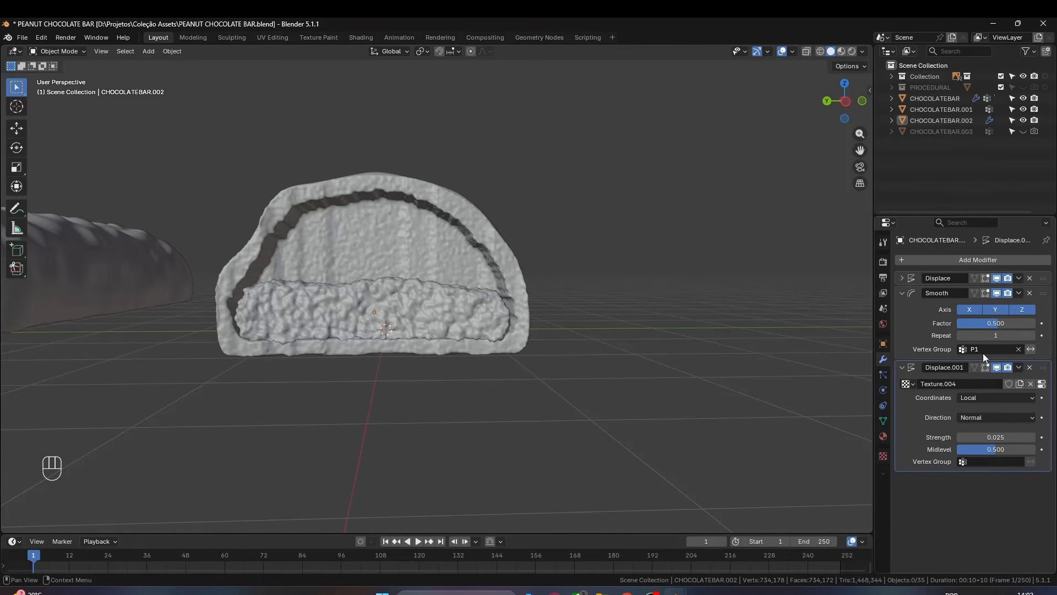
drag(985, 335, 985, 297)
click(901, 293)
click(902, 308)
- Add a third Displace modifier with strength 0.05 and a new Clouds texture
click(978, 259)
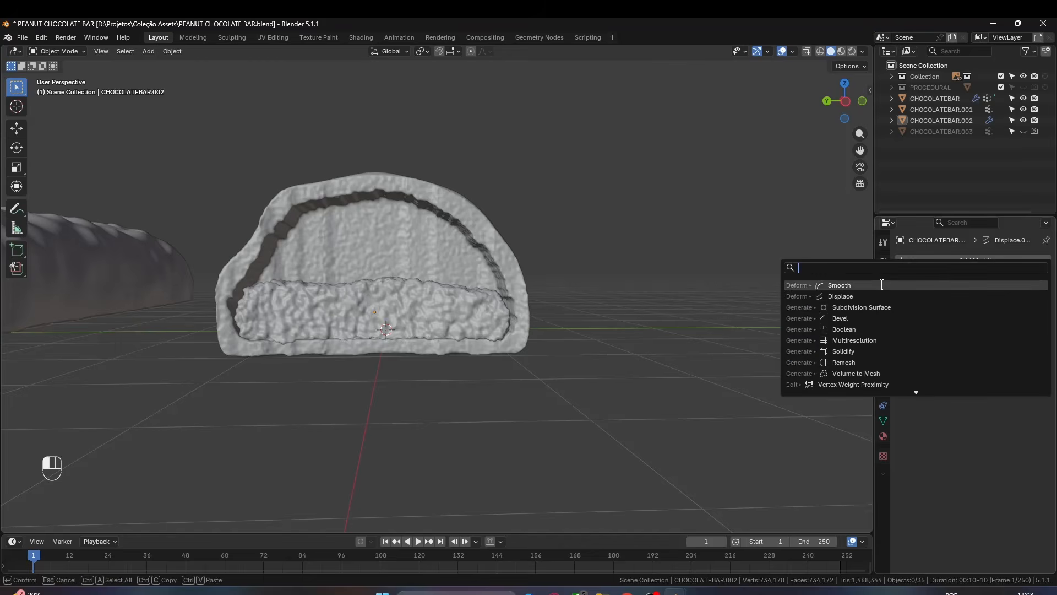
click(994, 388)
click(993, 390)
key(Return)
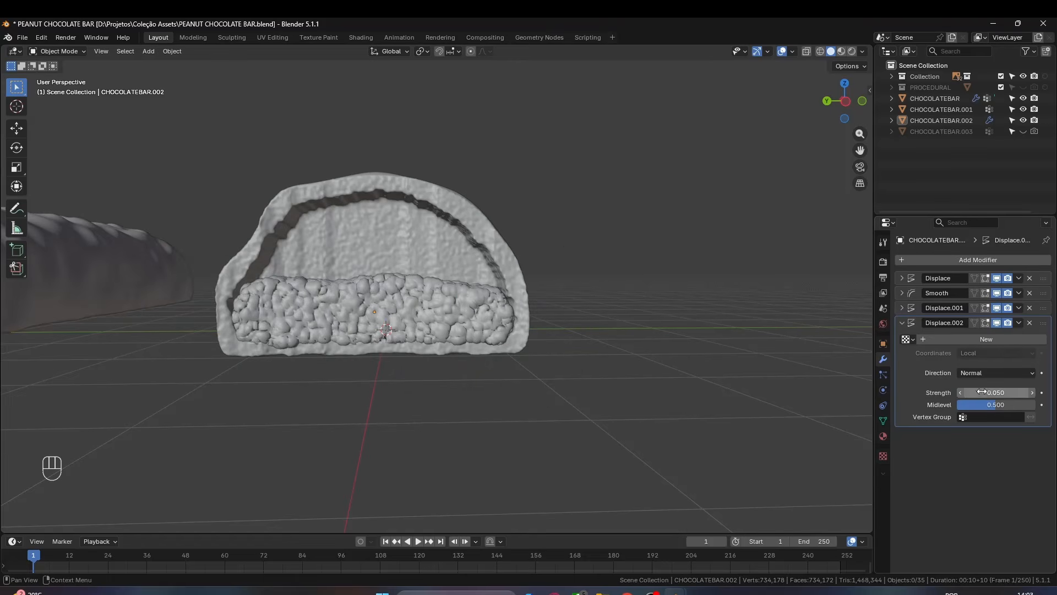
click(994, 340)
click(1042, 340)
- Set the third displacement's Clouds texture to size 0.04 and depth 0, and adjust its brightness
drag(1005, 489, 973, 489)
drag(1006, 489, 1014, 489)
drag(1007, 500, 993, 522)
scroll(1010, 486, down, 4)
drag(1008, 510, 931, 509)
- Reduce the third texture's cloud size and limit its Displace modifier to vertex group P1 at strength 0.05
click(883, 359)
click(1002, 392)
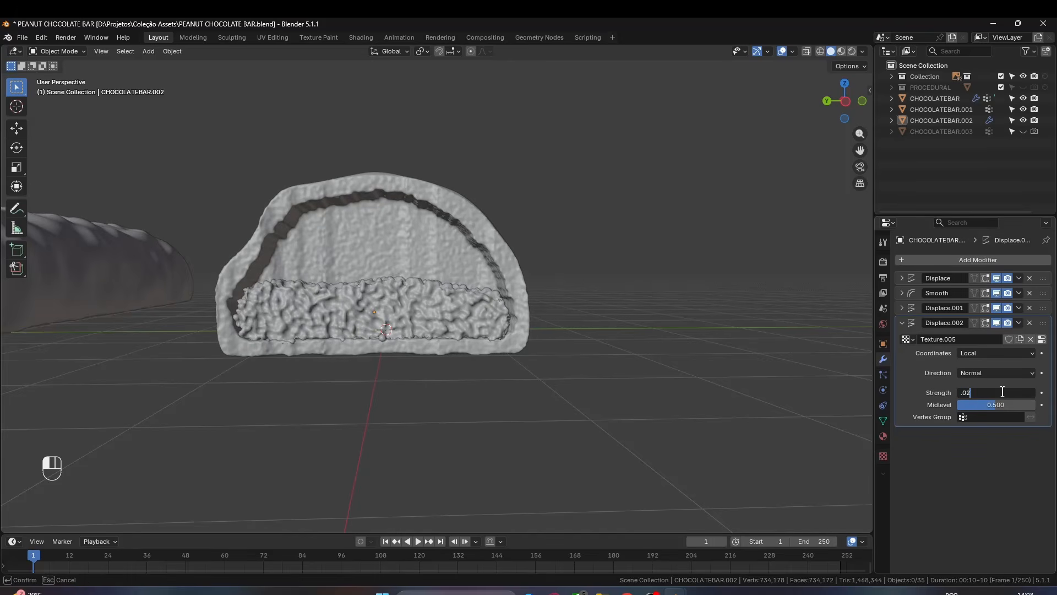
key(Return)
click(1042, 340)
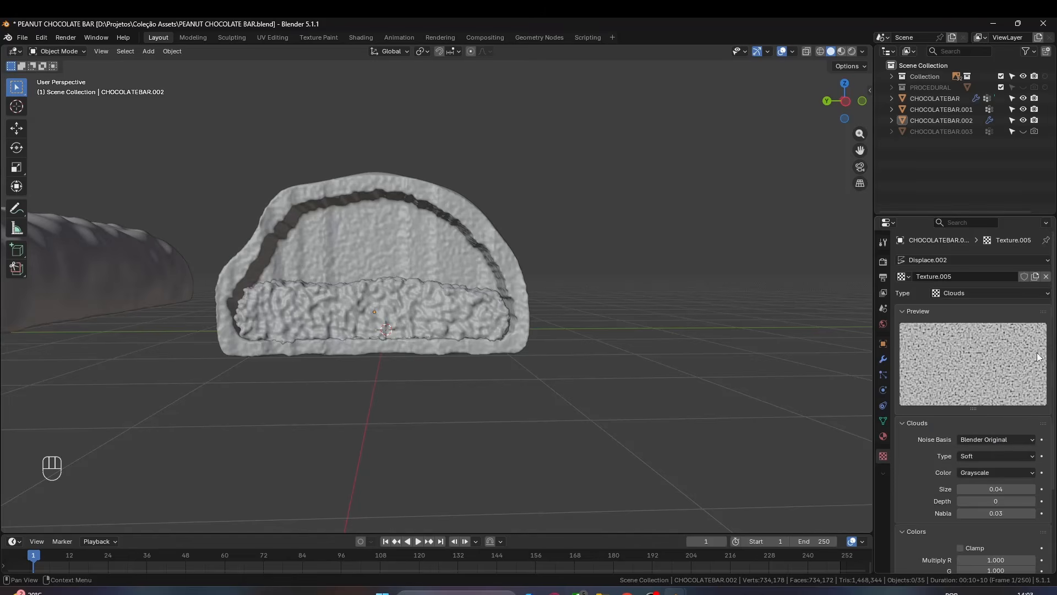
drag(1003, 489, 988, 489)
click(883, 359)
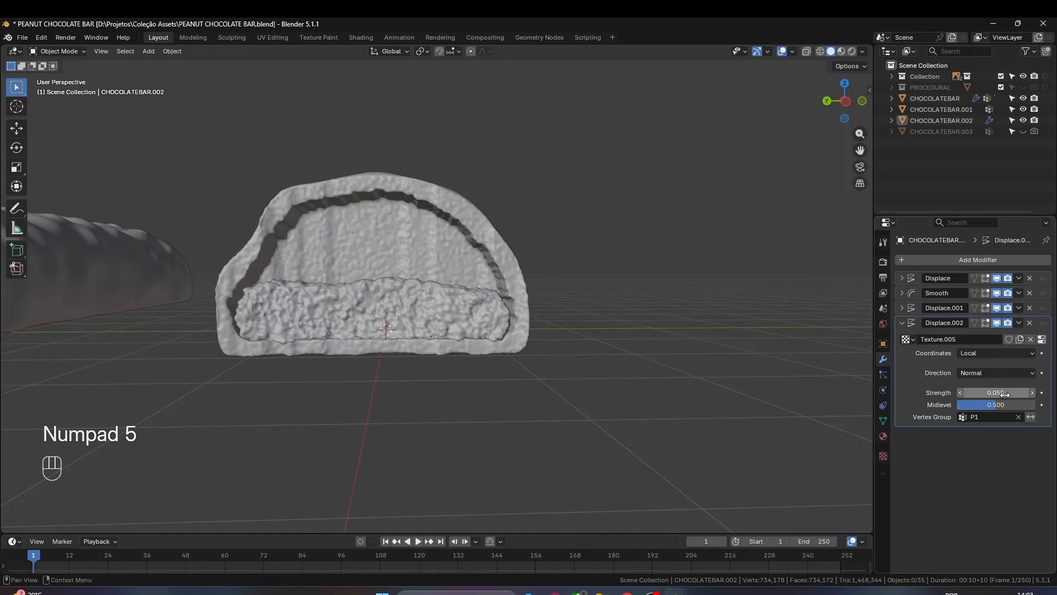
key(Return)
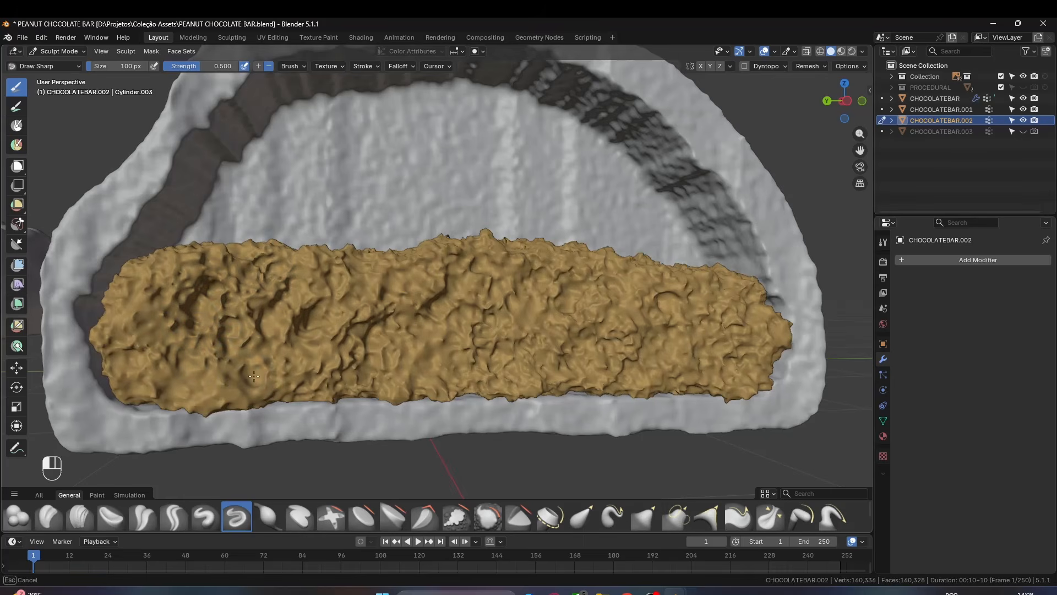
- Leave sculpting on the lower filling, unhide CHOCOLATEBAR.003, and put it in Sculpt Mode in left view
key(ctrl+Tab)
scroll(343, 365, down, 7)
middle_drag(342, 365, 352, 392)
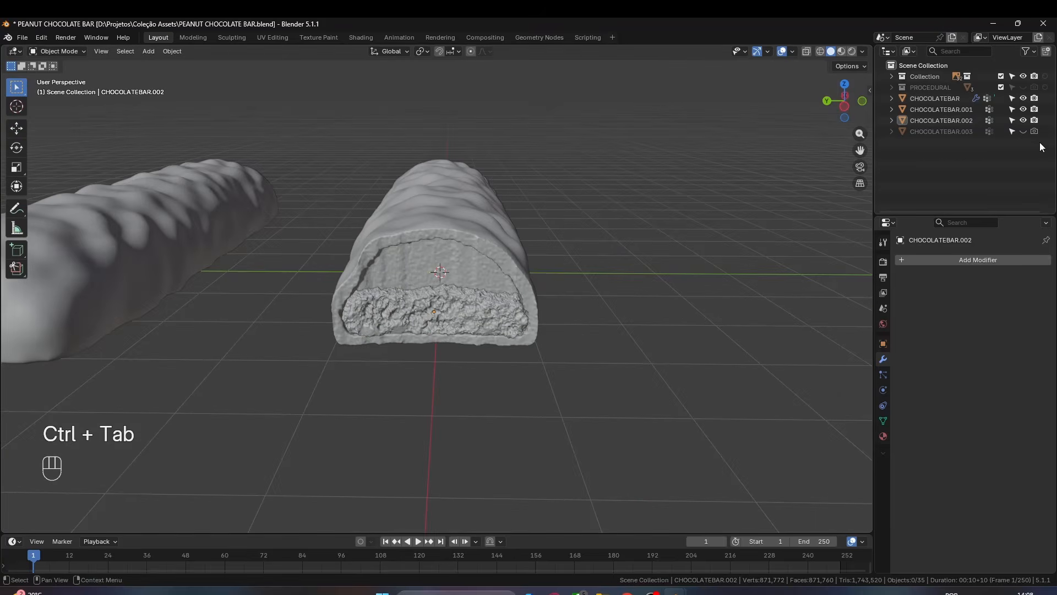
click(1023, 132)
click(417, 279)
key(KP_1)
key(ctrl+KP_3)
key(ctrl+Tab)
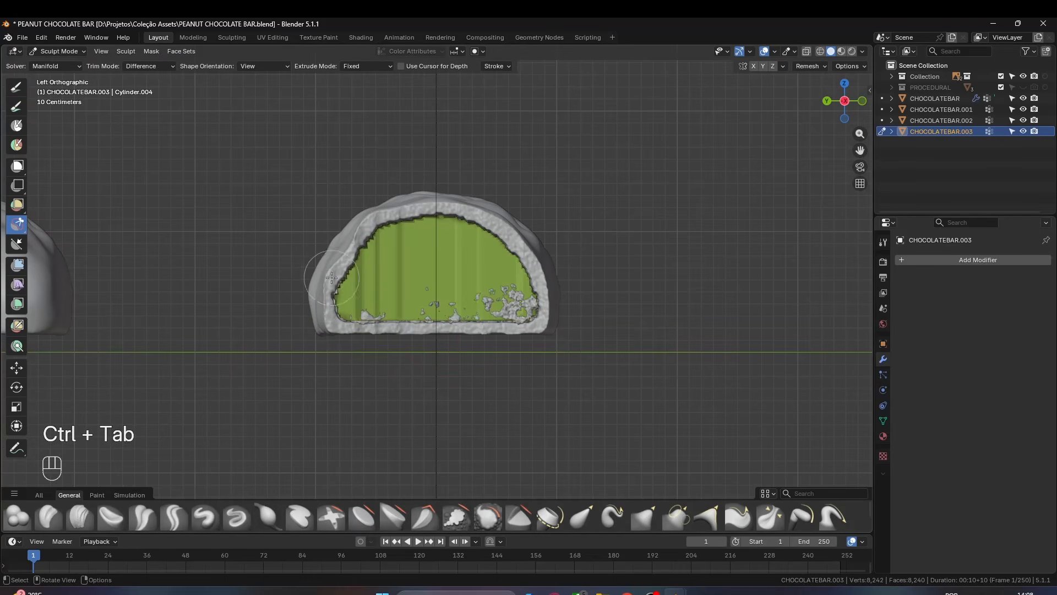
- Trim off the upper filling piece's lower part along the lower layer's top and remesh it at a coarser voxel size
key(g)
key(r)
key(ctrl+r)
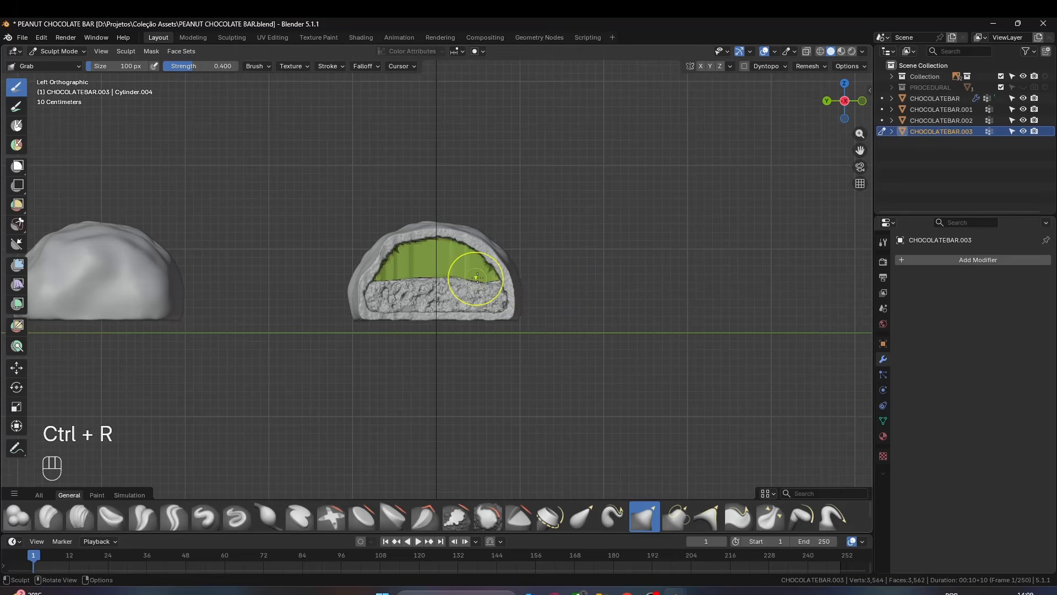
mouse_move(429, 279)
middle_down()
mouse_move(490, 300)
mouse_move(468, 311)
middle_up()
key(r)
click(587, 328)
key(ctrl+r)
- Clear the mask and smooth the jagged curved edge of the upper filling layer
key(s)
key(alt+m)
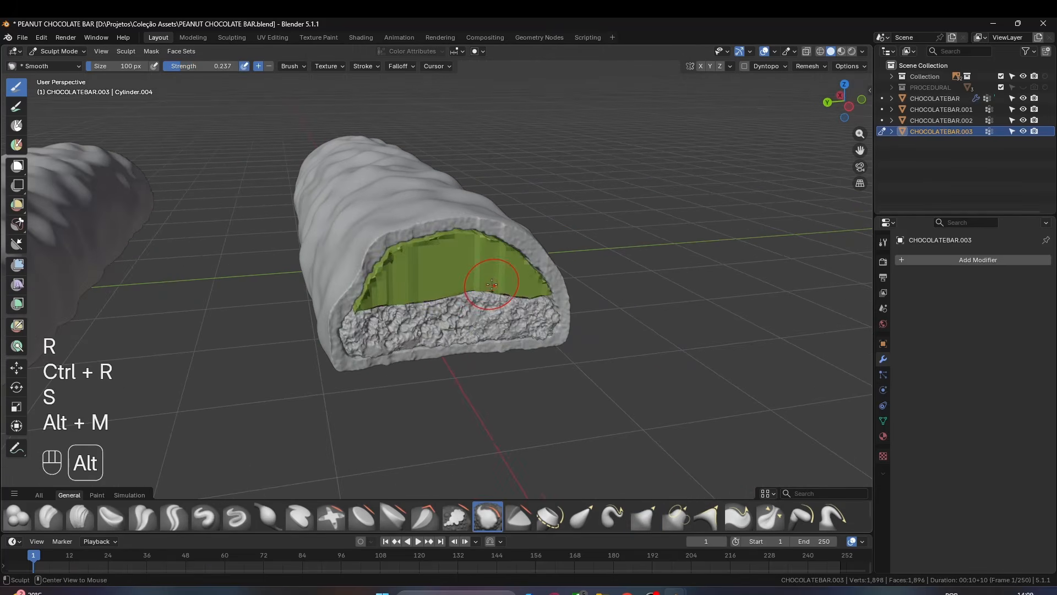
key(s)
drag(366, 295, 480, 234)
key(ctrl+Tab)
key(ctrl+Tab)
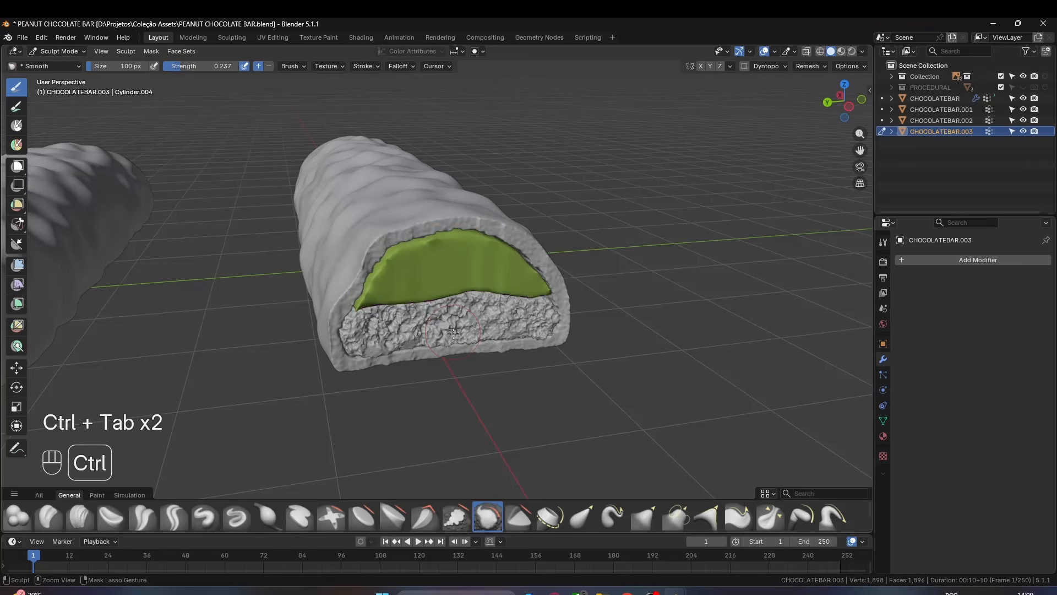
- Remesh the upper filling layer at a finer voxel size and smooth its surface
key(r)
click(411, 257)
key(ctrl+r)
key(s)
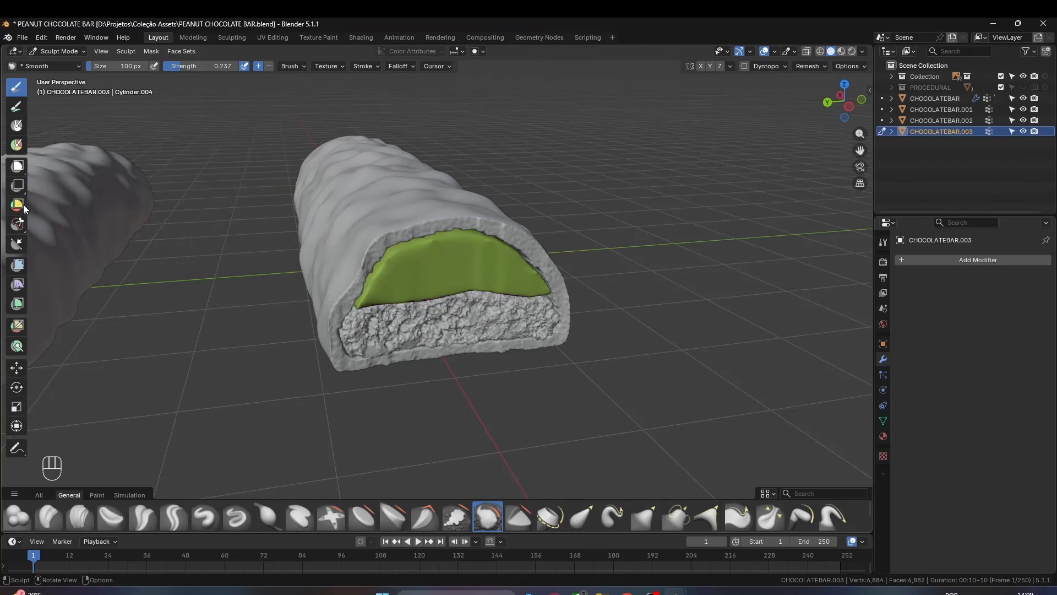
- Assign the whole upper filling layer to one new face set with a box selection
click(20, 206)
drag(207, 167, 871, 449)
middle_drag(485, 325, 471, 297)
- Remesh the upper filling layer at a coarser voxel size, smooth it, and clear its mask
key(s)
key(r)
click(415, 234)
key(ctrl+r)
key(s)
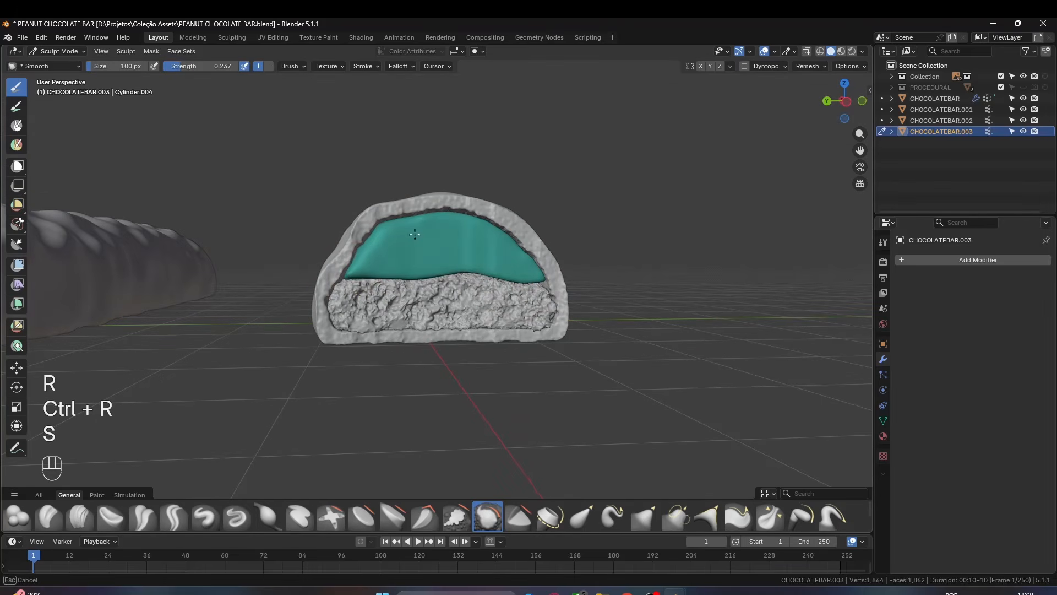
key(alt+m)
- Reshape the upper filling layer with Grab and Smooth strokes into soft bulges with a wavy lower edge
mouse_move(414, 234)
middle_down()
mouse_move(471, 267)
mouse_move(454, 248)
mouse_move(395, 266)
middle_up()
scroll(454, 247, down, 3)
key(g)
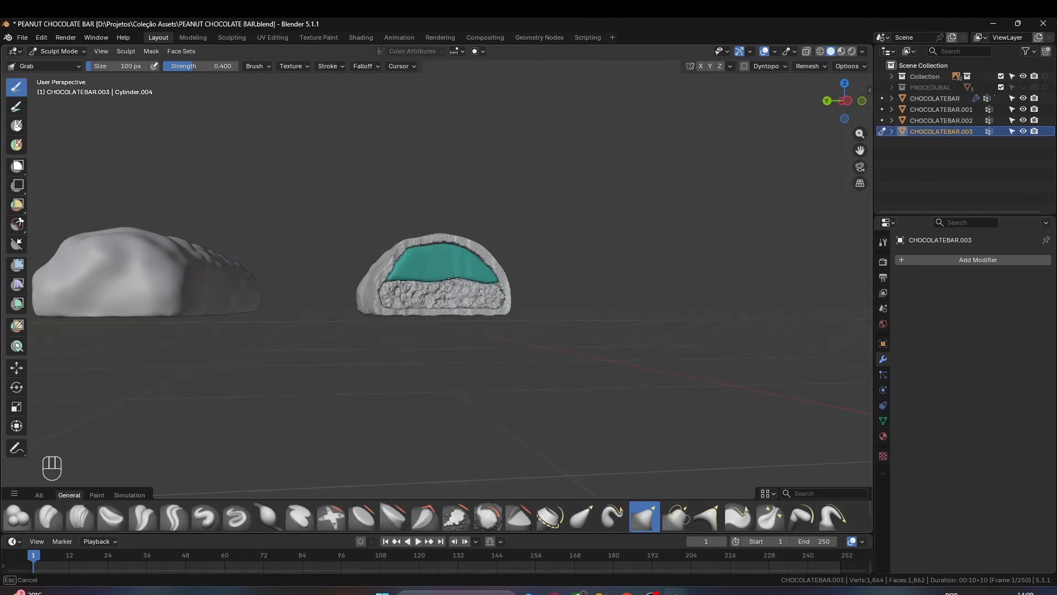
mouse_move(487, 266)
middle_down()
mouse_move(428, 283)
mouse_move(460, 262)
mouse_move(424, 298)
mouse_move(527, 288)
mouse_move(484, 275)
mouse_move(452, 247)
mouse_move(380, 264)
middle_up()
key(s)
key(d)
key(s)
key(g)
key(s)
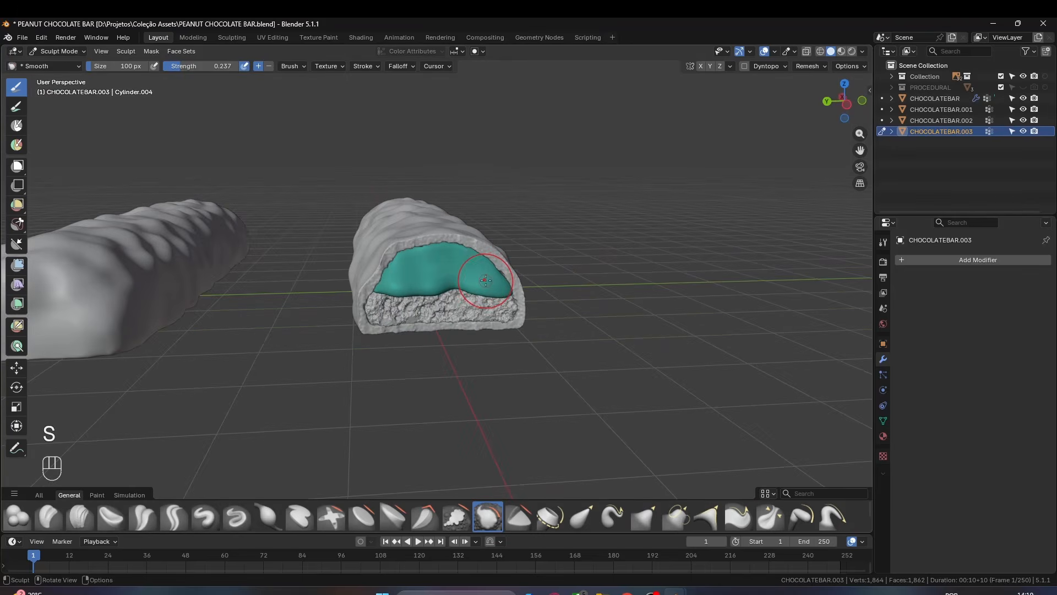
- Undo the trial stroke on the upper filling's cut face and remesh the layer at a finer voxel size
scroll(377, 267, up, 3)
key(k)
key(ctrl+z)
key(r)
key(ctrl+r)
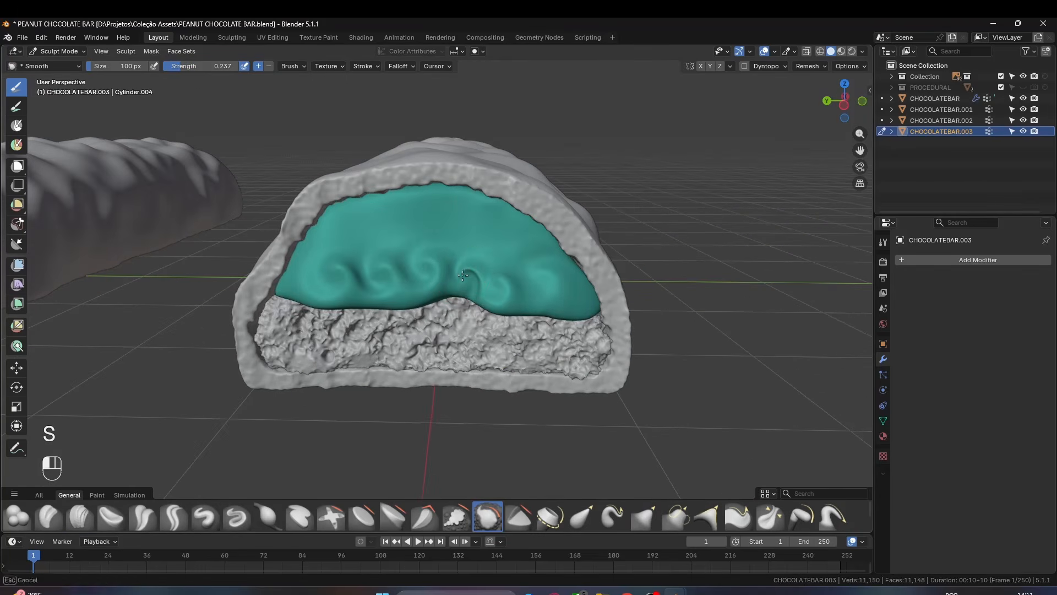
- Smooth the swirls along the upper filling's cut face and remesh the layer
drag(463, 275, 476, 279)
key(ctrl+r)
scroll(485, 282, down, 2)
key(s)
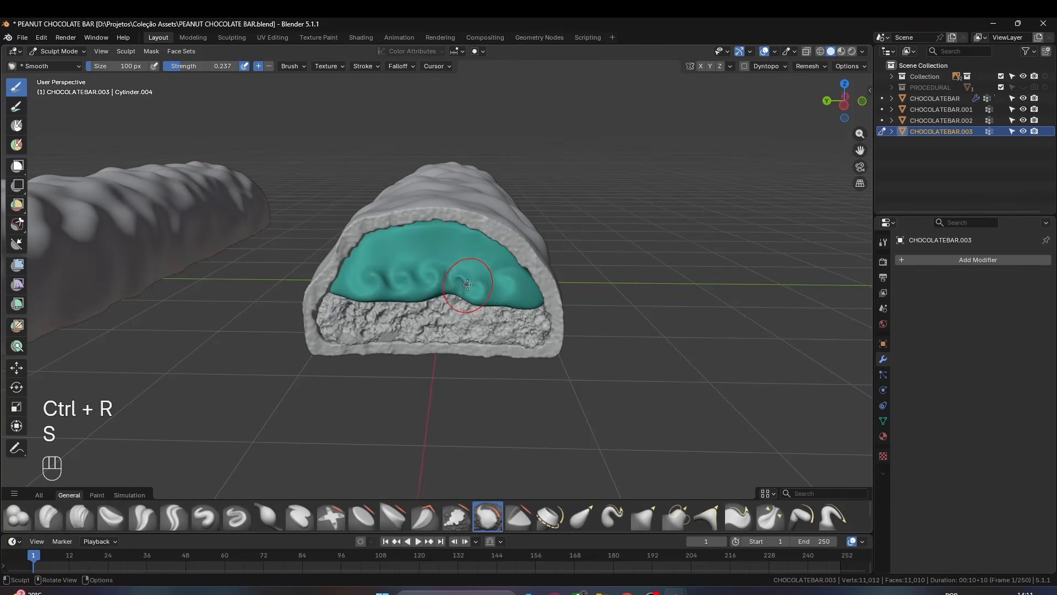
- Refine the upper filling's cut face with Draw, Inflate and Smooth strokes where it meets the shell and lower filling
middle_drag(375, 246, 472, 243)
key(d)
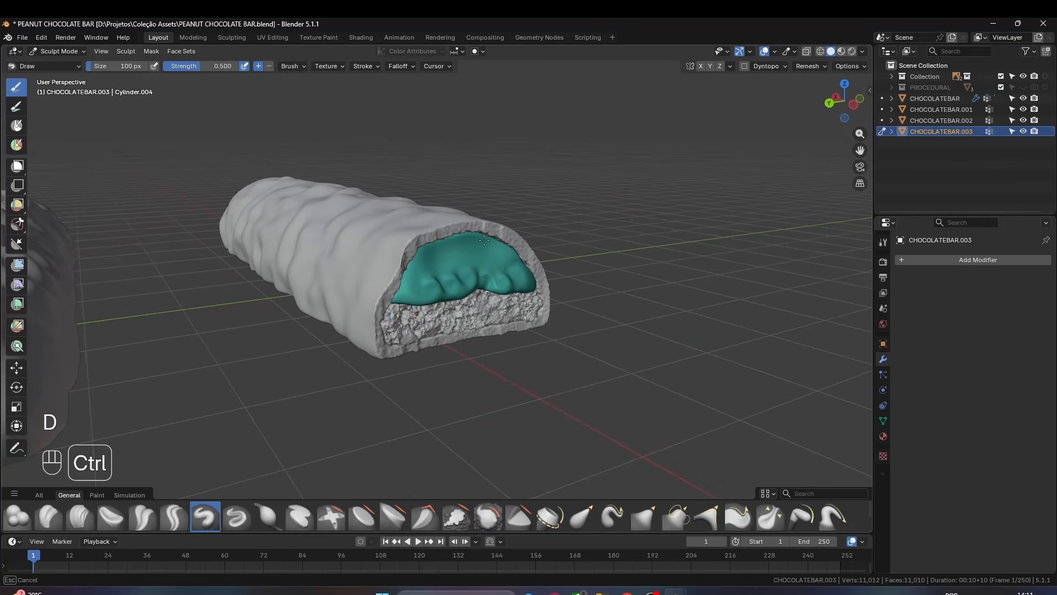
key(s)
middle_drag(510, 251, 388, 236)
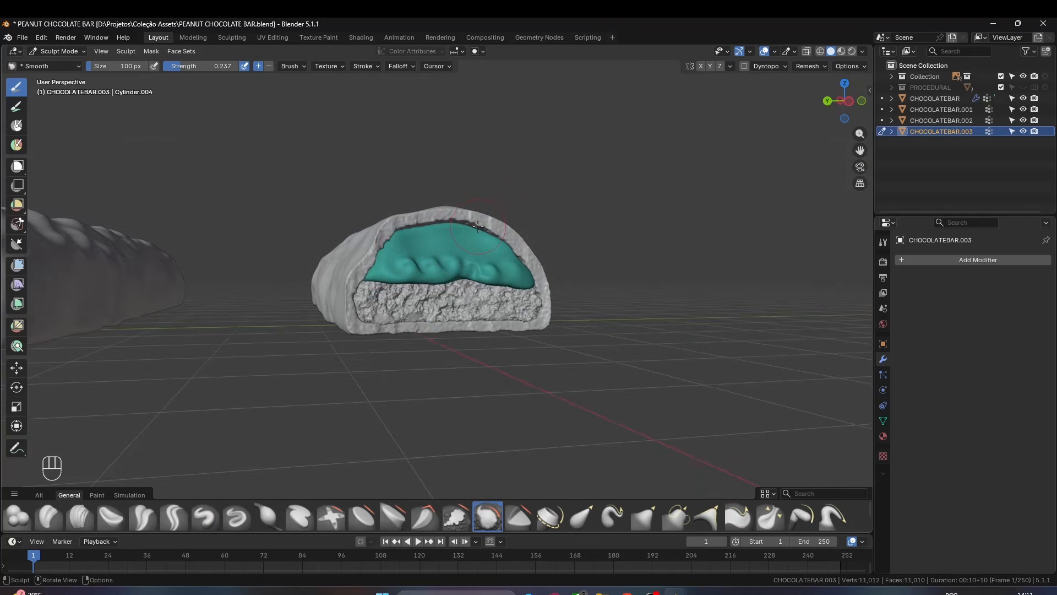
key(d)
mouse_move(455, 213)
middle_down()
mouse_move(523, 223)
mouse_move(441, 236)
middle_up()
key(i)
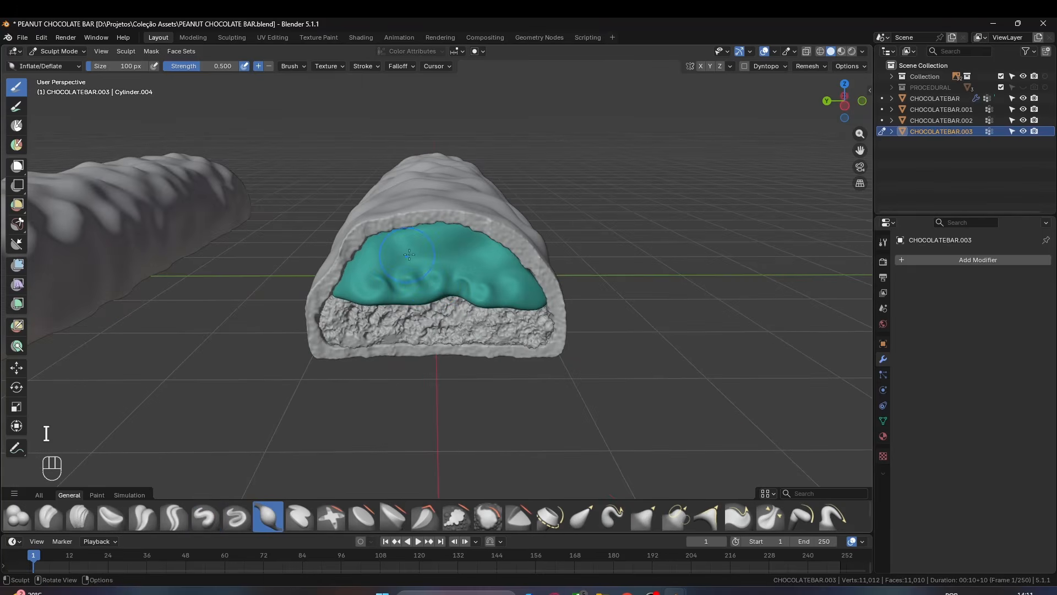
key(s)
middle_drag(520, 278, 525, 269)
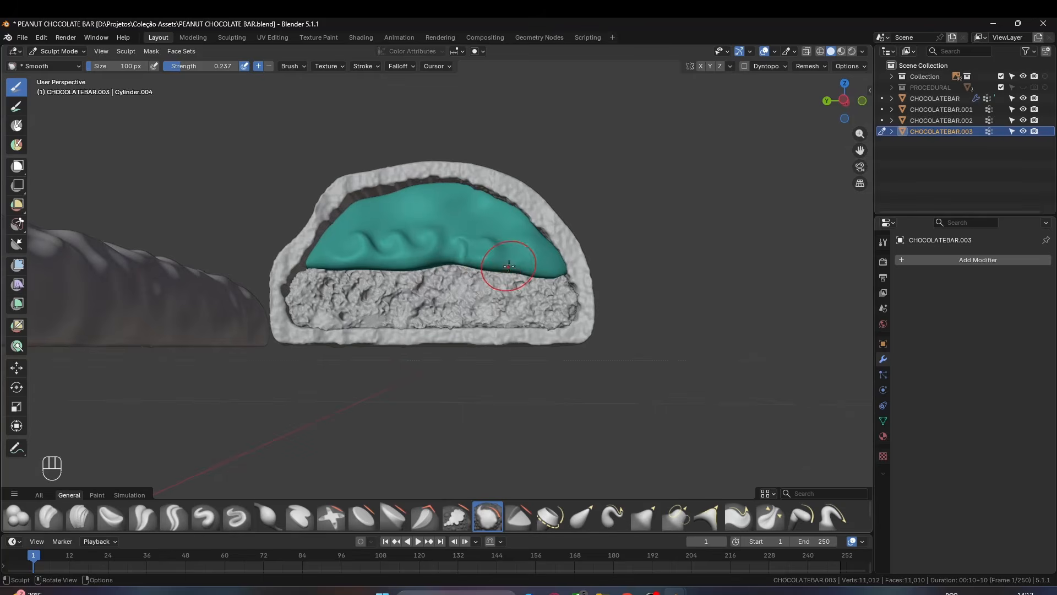
key(d)
key(i)
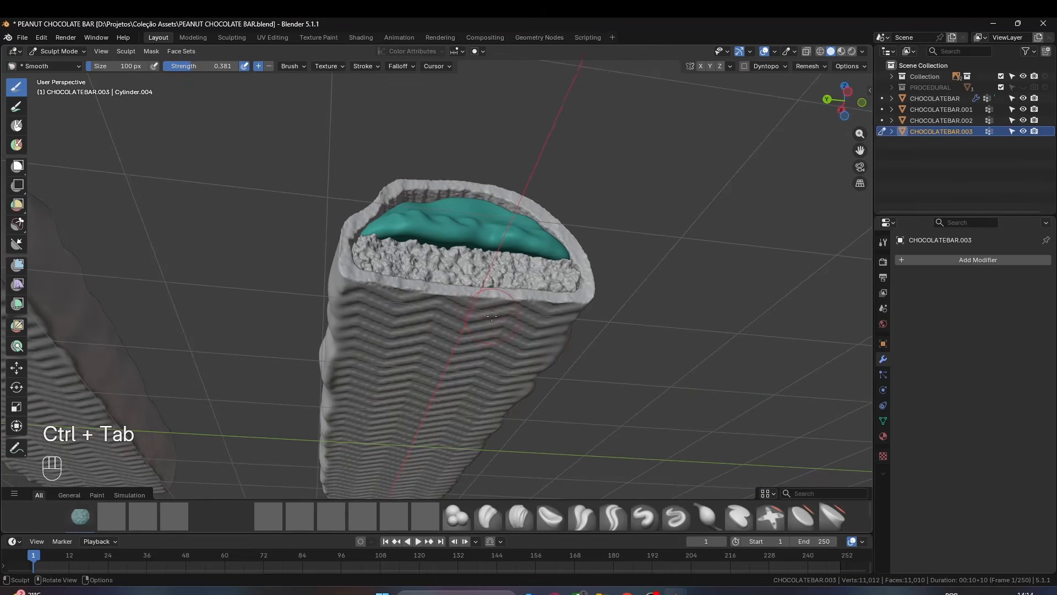
- Adjust the underside and lower edge of the upper filling with Grab strokes
key(g)
scroll(393, 252, down, 3)
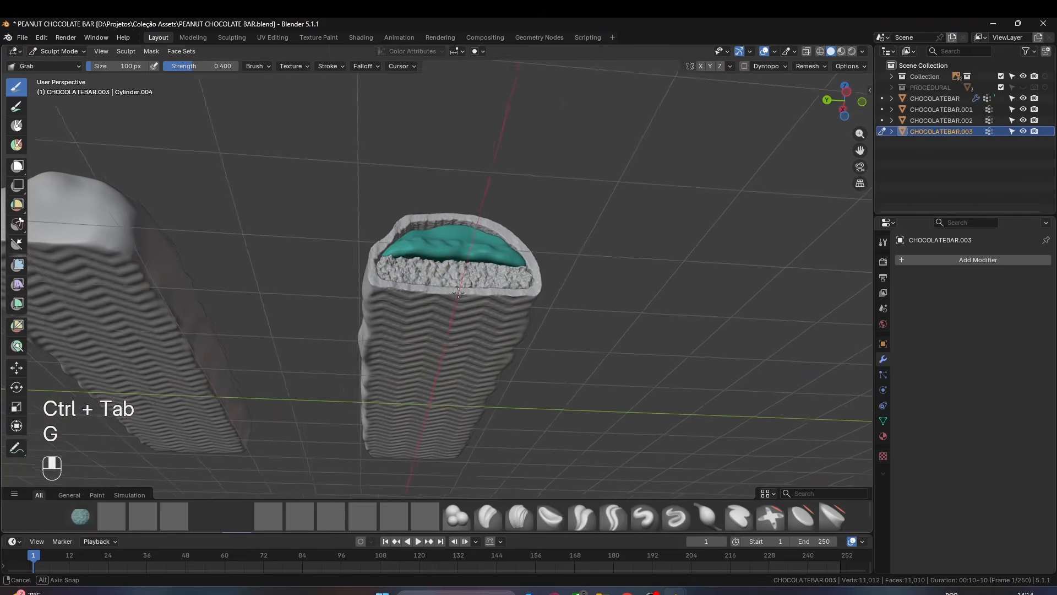
middle_drag(394, 252, 421, 258)
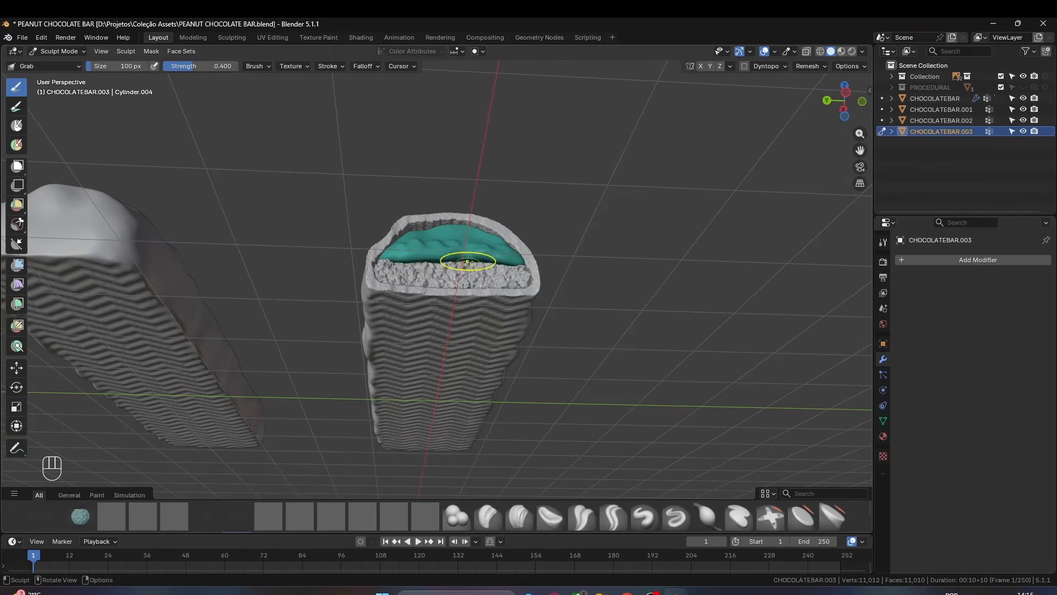
middle_drag(508, 263, 460, 294)
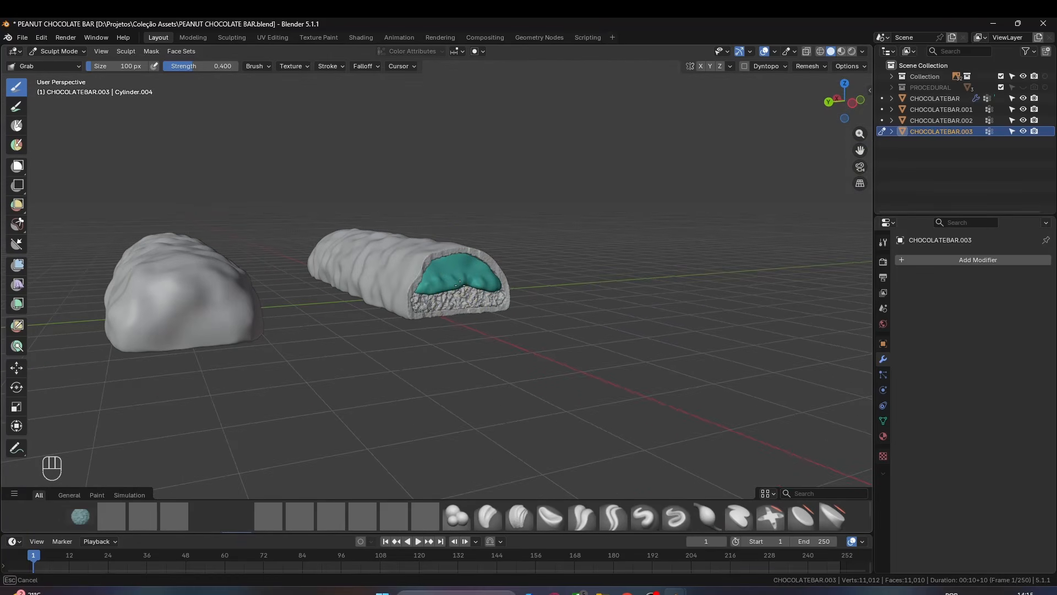
- Undo the last Grab stroke, twist a curled swirl into one side of the upper filling with Snake Hook, and smooth it
key(ctrl+z)
key(k)
key(ctrl+z)
scroll(517, 277, up, 2)
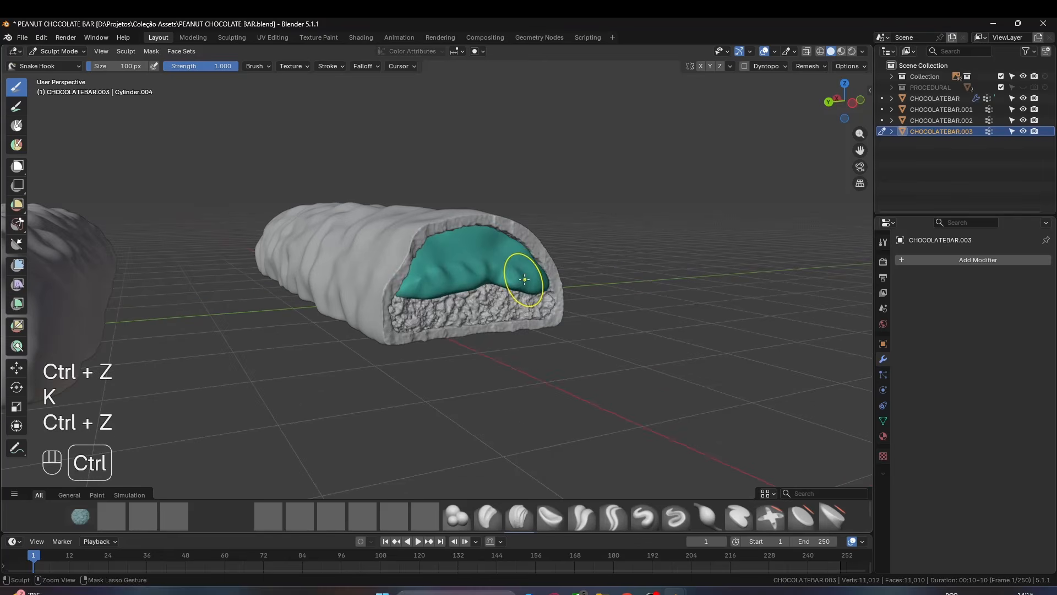
middle_drag(529, 273, 506, 268)
key(ctrl+z)
key(s)
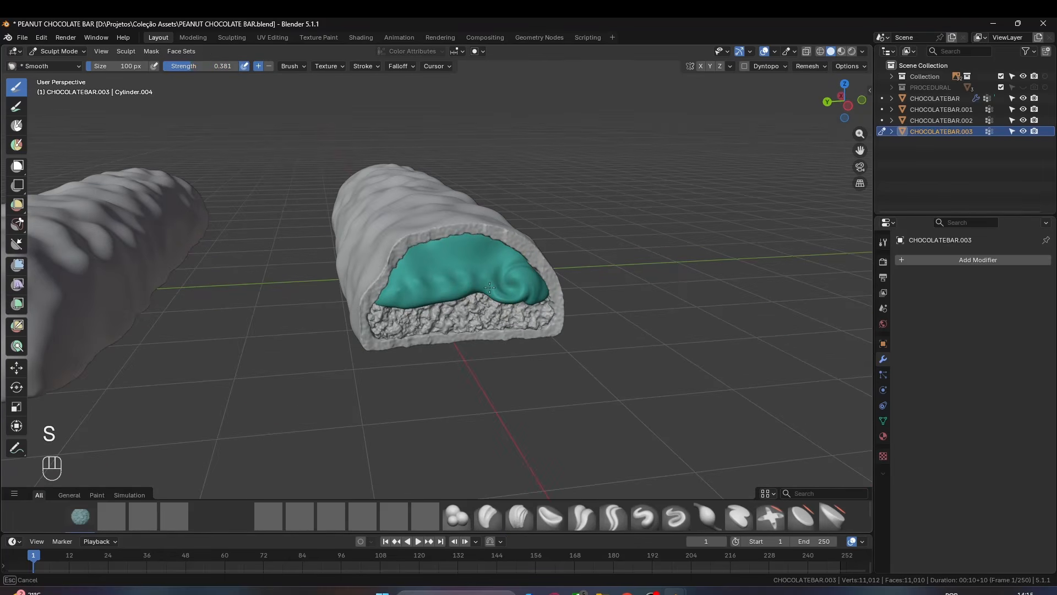
- Undo the last several edits, return to sculpting the upper filling, and save the file
key(ctrl+Tab)
mouse_move(447, 409)
middle_down()
mouse_move(382, 359)
mouse_move(347, 371)
mouse_move(332, 392)
mouse_move(376, 349)
middle_up()
key(ctrl+z)
key(ctrl+z)
key(ctrl+z)
key(ctrl+z)
key(ctrl+z)
key(ctrl+z)
key(ctrl+z)
key(ctrl+z)
key(ctrl+Tab)
key(ctrl+s)
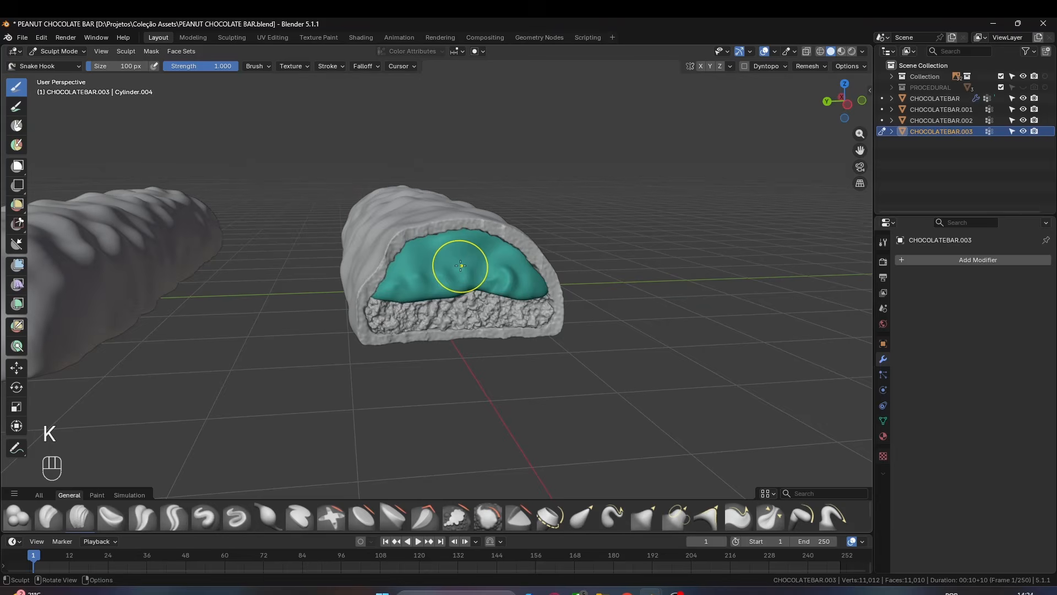
- Pull another fold across the upper filling's cut face with Snake Hook and smooth it
drag(460, 265, 407, 277)
key(s)
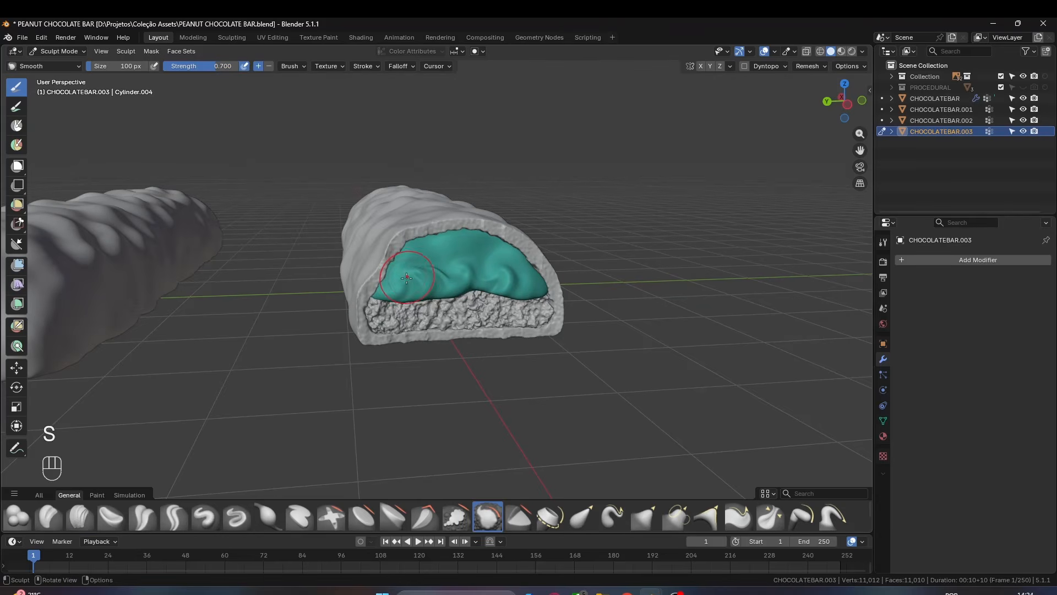
drag(492, 256, 487, 258)
scroll(484, 259, down, 3)
mouse_move(468, 260)
middle_down()
mouse_move(385, 269)
mouse_move(361, 303)
mouse_move(419, 289)
middle_up()
- Leave sculpting, deselect the bar parts, and add an ico sphere to the scene
key(ctrl+Tab)
click(552, 261)
scroll(539, 257, down, 3)
middle_drag(539, 257, 504, 251)
key(shift+a)
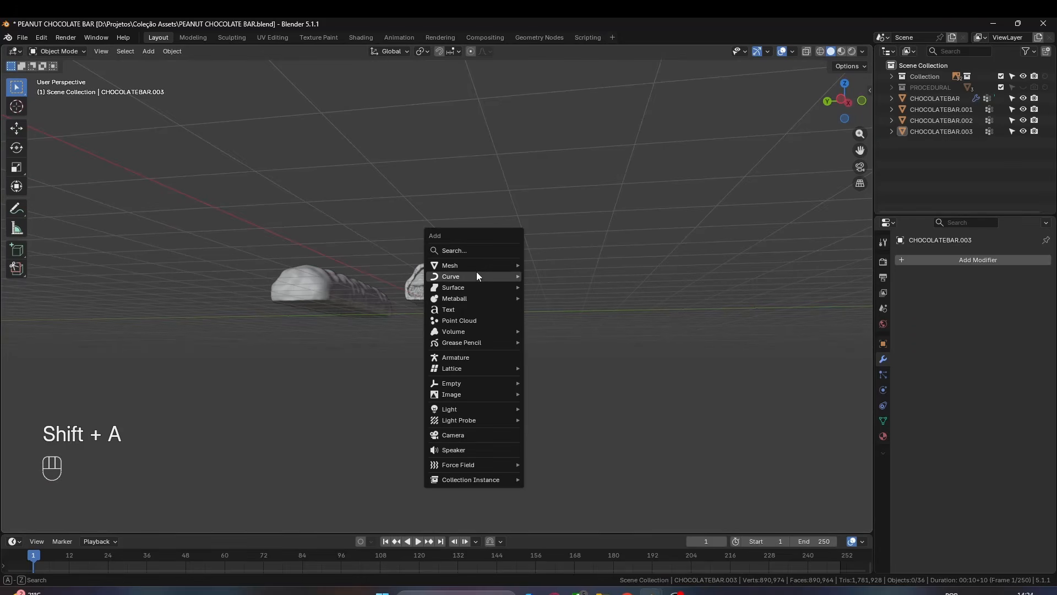
mouse_move(479, 265)
click(560, 312)
middle_drag(554, 278, 526, 307)
- Move the ico sphere along the X axis to just in front of the bar's cut end
key(g)
key(y)
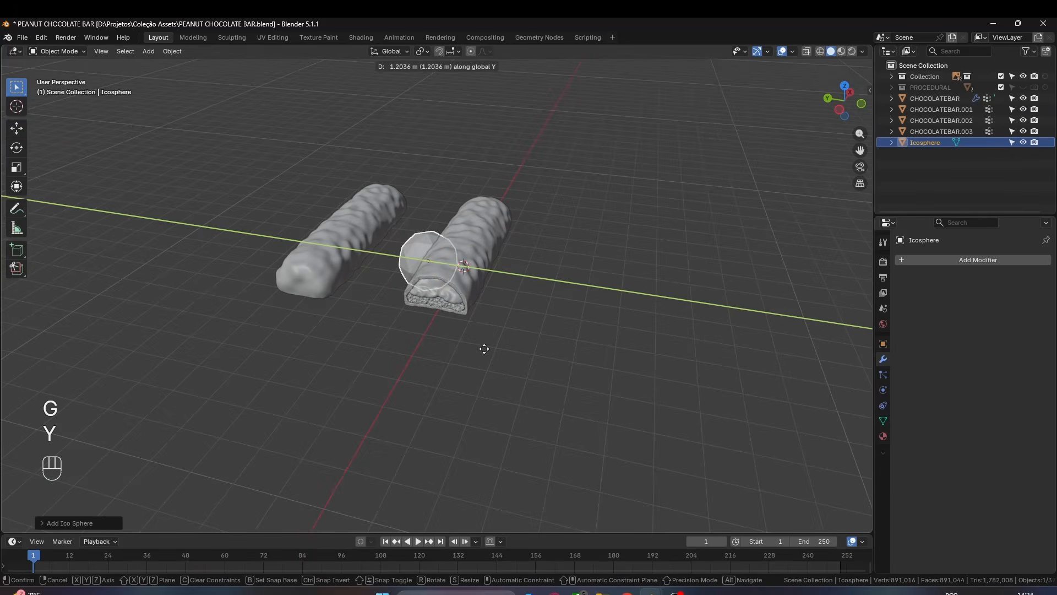
key(x)
click(462, 363)
middle_drag(460, 365, 448, 344)
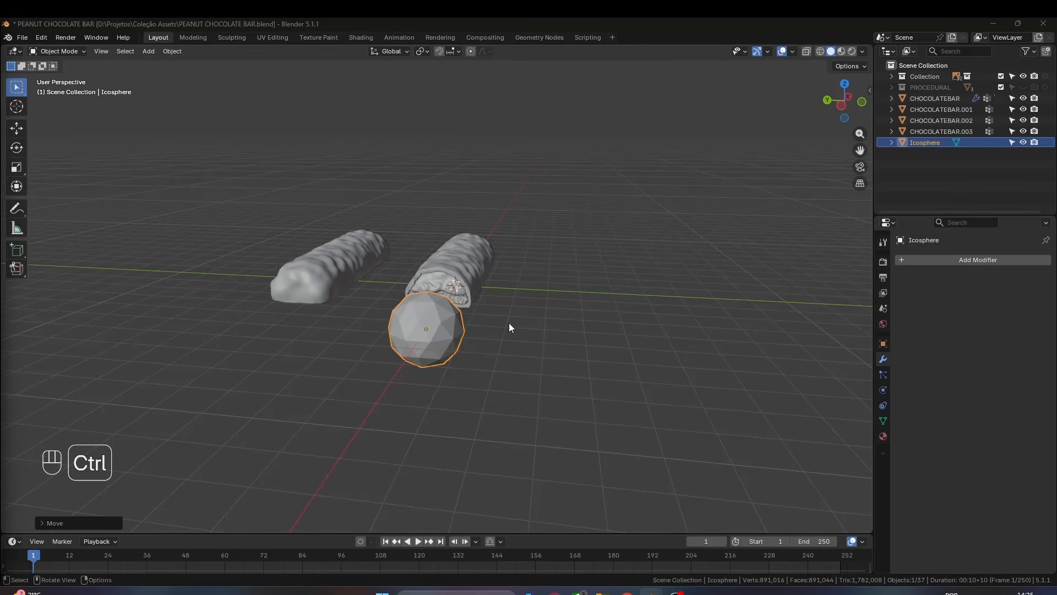
- Stretch the ico sphere along the Z axis into an elongated nut shape
key(s)
key(z)
click(602, 404)
- Flatten the upper and lower zigzag edge rings of the stretched ico sphere by scaling them to 0 along Z
key(Tab)
middle_drag(602, 404, 489, 313)
key(2)
key(KP_1)
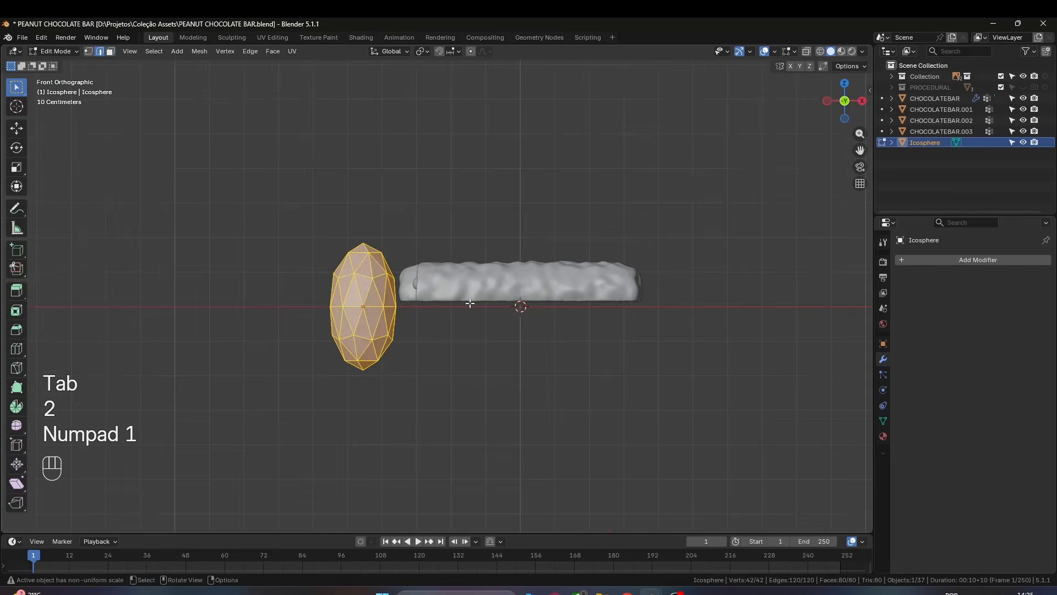
key(Tab)
key(Tab)
key(shift+z)
drag(314, 262, 405, 286)
shift+drag(311, 324, 468, 349)
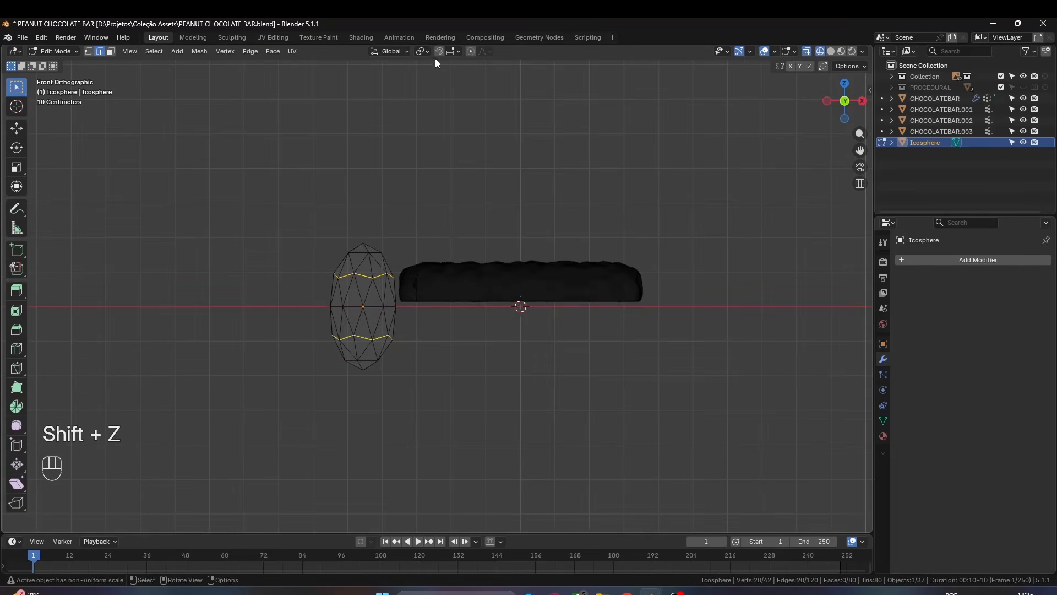
key(s)
key(z)
key(KP_0)
key(Return)
key(Tab)
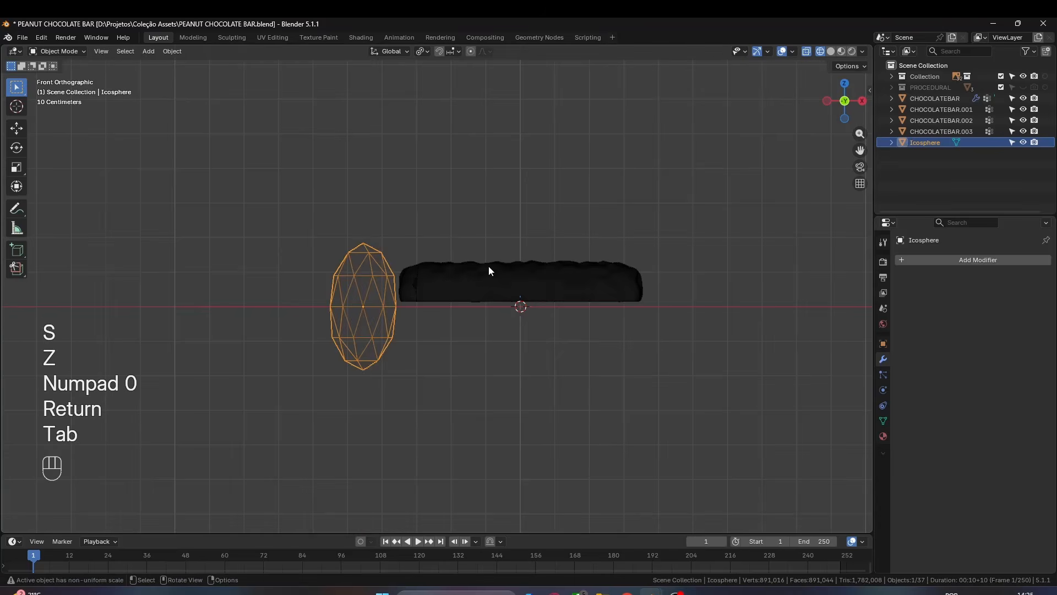
- Return to solid shading and apply a level 2 subdivision surface to the stretched ico sphere
key(KP_3)
key(ctrl+KP_3)
key(shift+z)
mouse_move(488, 266)
middle_down()
mouse_move(462, 307)
mouse_move(445, 275)
mouse_move(479, 287)
middle_up()
key(ctrl+2)
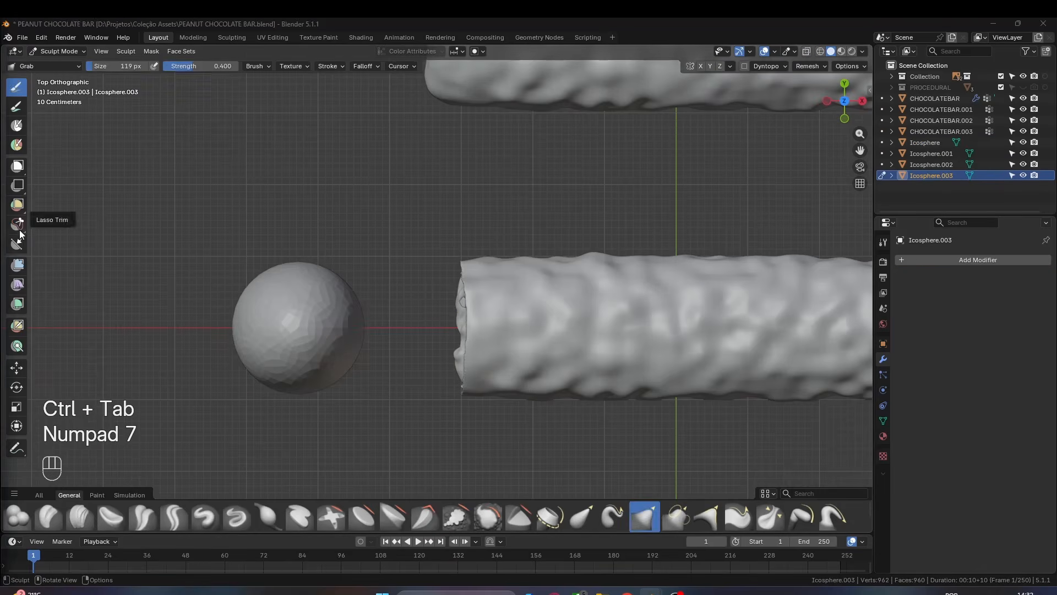
- Cut Icosphere.003 in half lengthwise with Lasso Trim from the top view
click(18, 224)
mouse_move(177, 335)
mouse_down()
mouse_move(283, 331)
mouse_move(466, 499)
mouse_move(283, 389)
mouse_up()
mouse_move(283, 389)
middle_down()
mouse_move(466, 300)
mouse_move(443, 318)
middle_up()
- Undo the coarse remesh of the half nut and remesh it at a finer voxel size
key(ctrl+z)
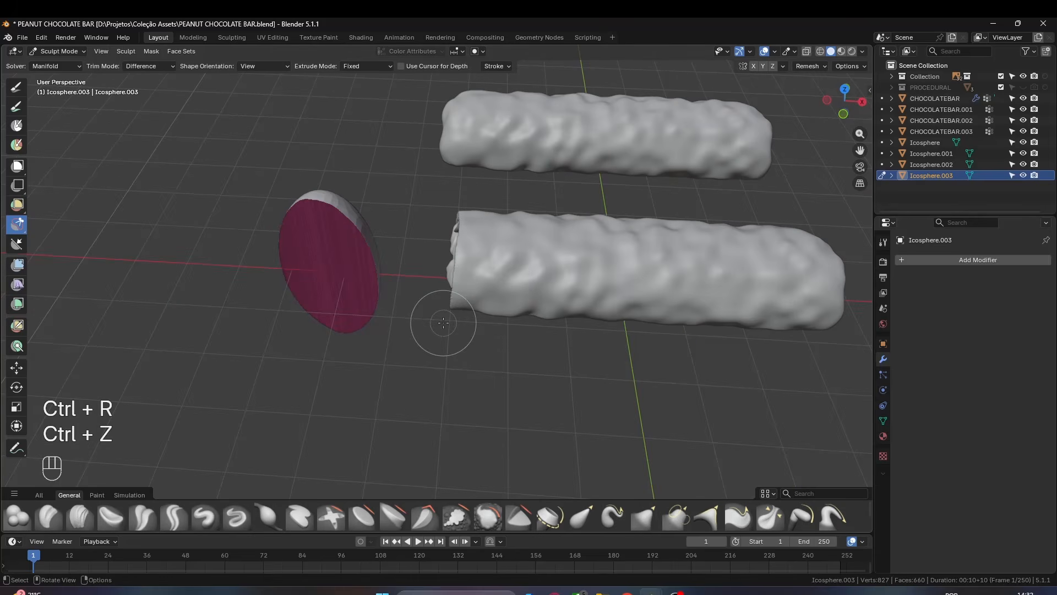
key(r)
click(531, 313)
key(ctrl+r)
- Smooth the rounded back of the half nut with Smooth strokes
mouse_move(353, 286)
middle_down()
mouse_move(435, 272)
mouse_move(458, 250)
middle_up()
key(s)
drag(458, 250, 453, 304)
middle_drag(440, 295, 530, 240)
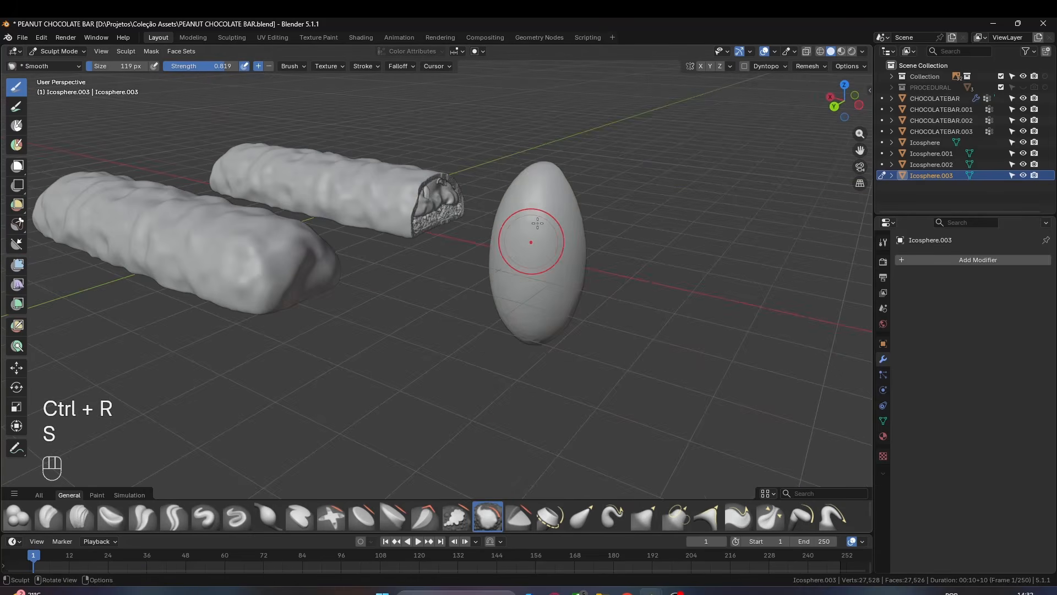
drag(531, 241, 528, 215)
scroll(528, 225, down, 3)
middle_drag(531, 264, 369, 240)
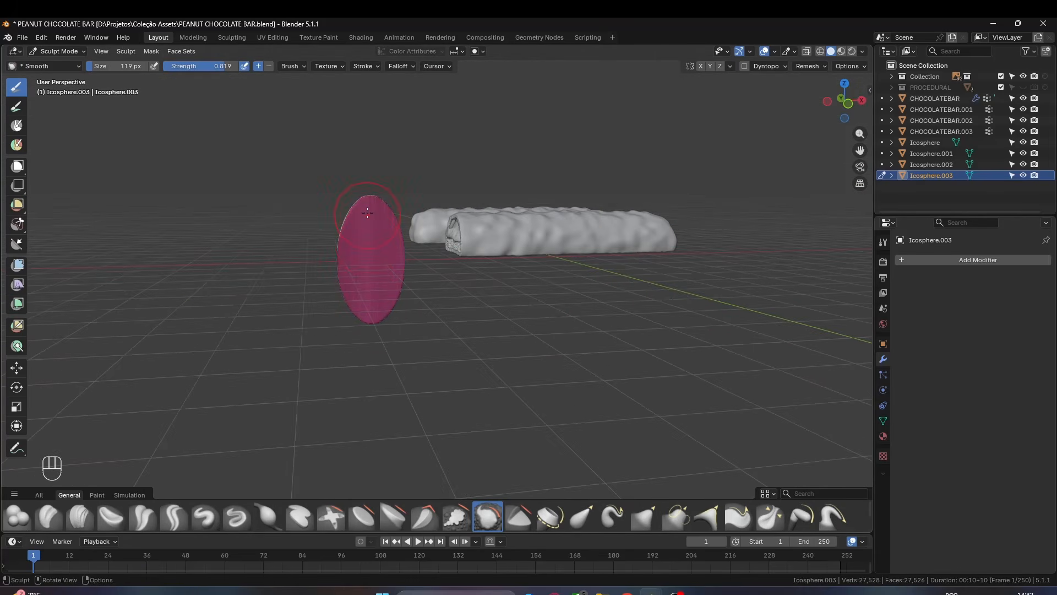
- Choose the Crease Sharp brush and set its size to 38 px for carving the half nut
click(238, 515)
right_click(149, 471)
drag(150, 471, 95, 471)
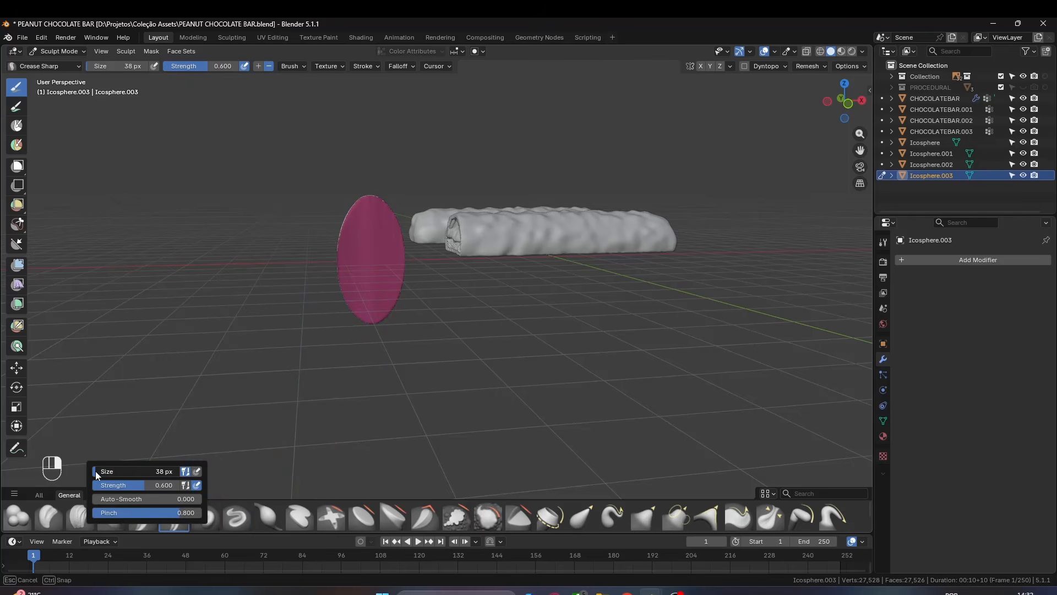
shift+middle_drag(265, 341, 328, 385)
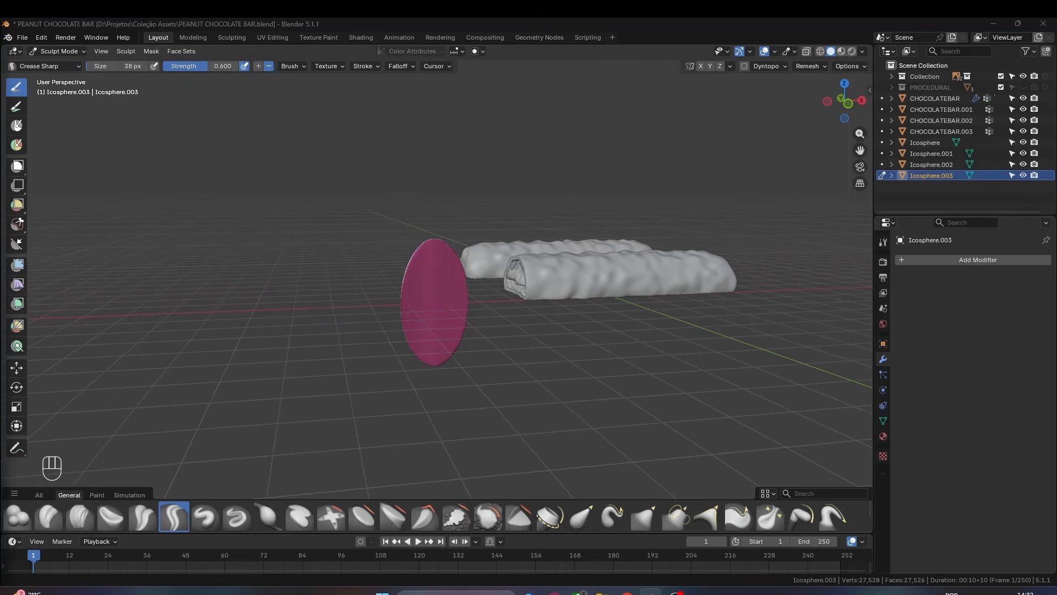
scroll(446, 229, up, 2)
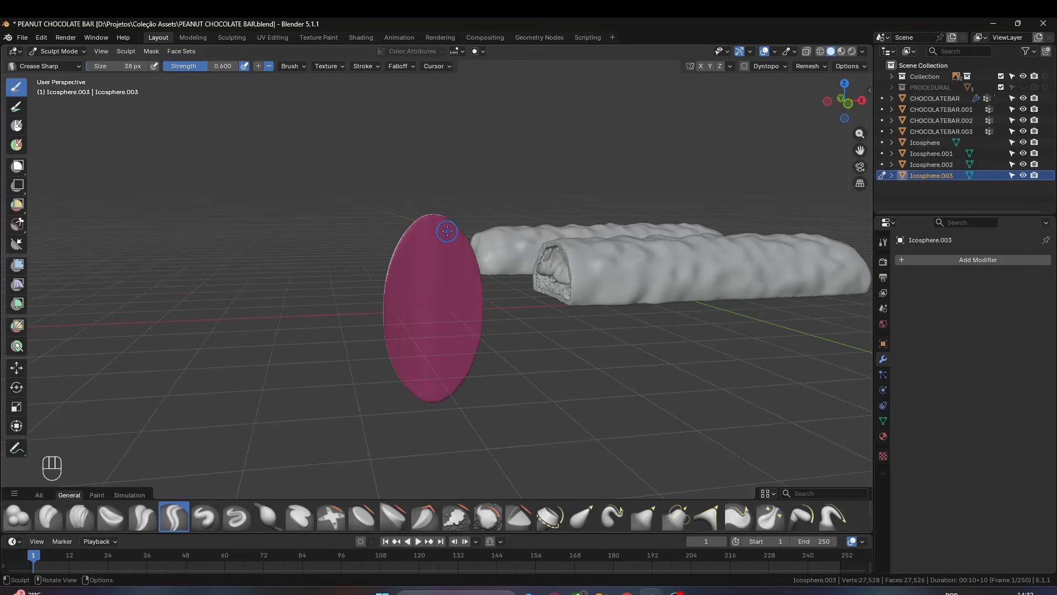
- Grow the half nut's face set across its flat cut face with Edit Face Set
middle_drag(446, 229, 432, 267)
click(17, 326)
click(431, 267)
click(431, 267)
click(431, 267)
click(431, 266)
click(431, 267)
click(431, 267)
click(431, 267)
click(431, 267)
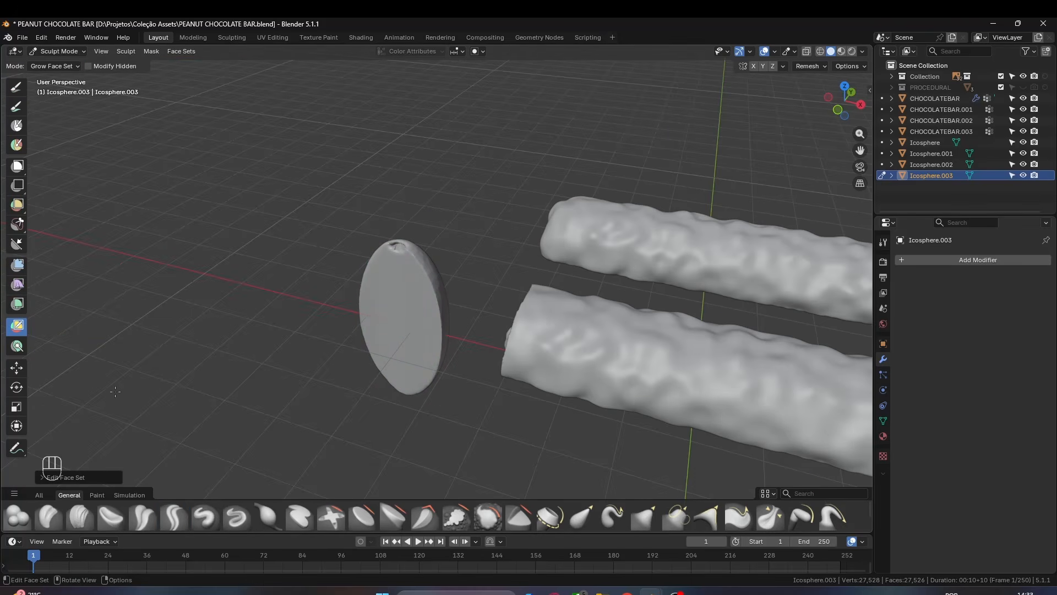
- Carve a lengthwise groove down the middle of the half nut's flat face with the Crease Sharp brush
click(173, 517)
middle_drag(308, 331, 341, 293)
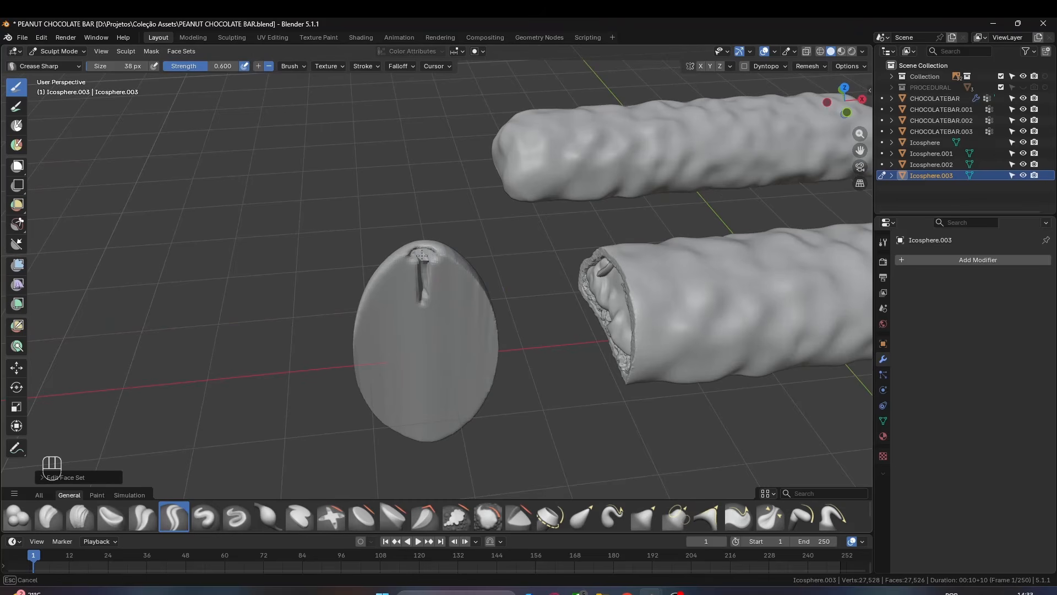
middle_drag(422, 254, 423, 273)
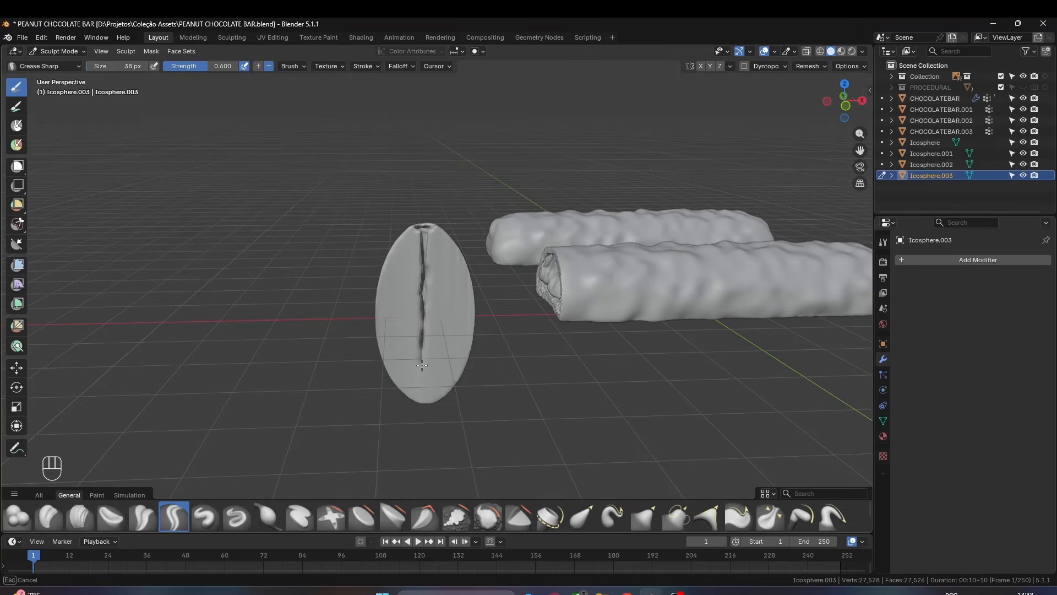
- Deepen and widen the half nut's groove with the Draw Sharp brush at size 125 px and strength 0.587
key(semicolon)
scroll(428, 292, down, 3)
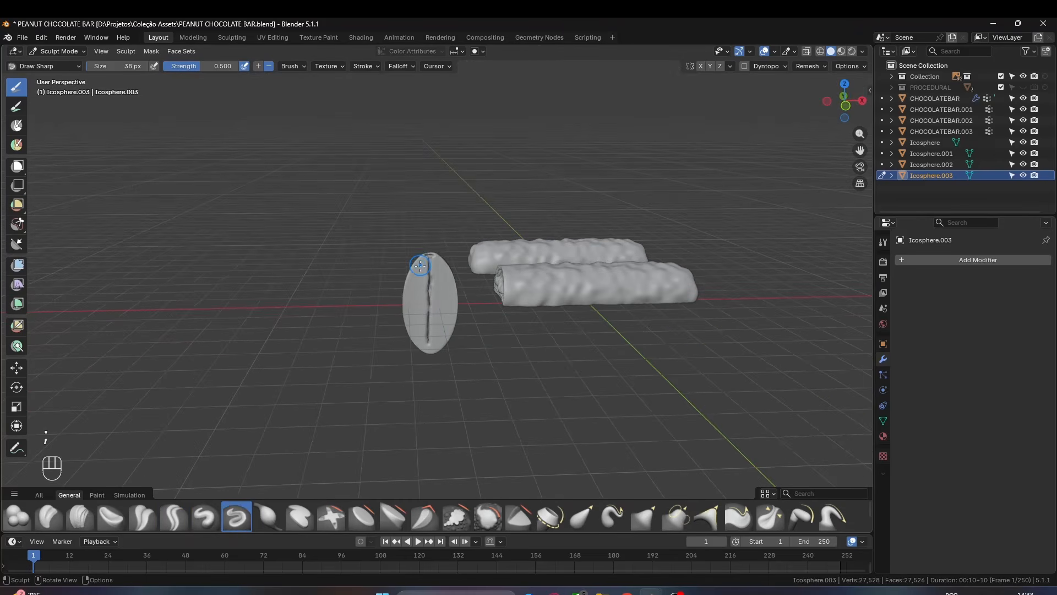
right_click(428, 289)
drag(389, 302, 395, 303)
right_click(428, 273)
drag(344, 281, 351, 281)
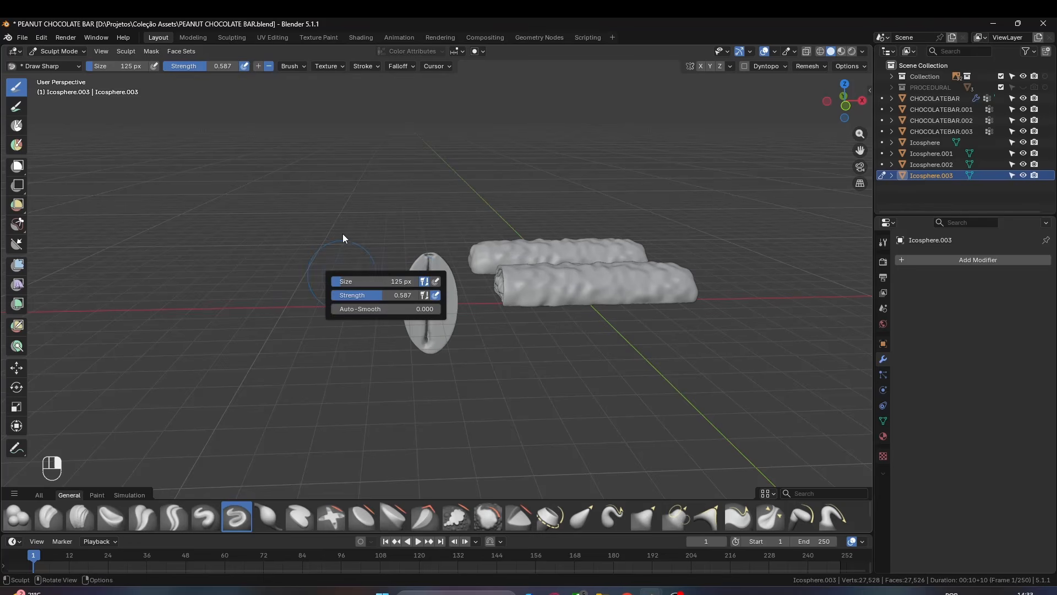
scroll(422, 331, up, 2)
drag(425, 361, 426, 339)
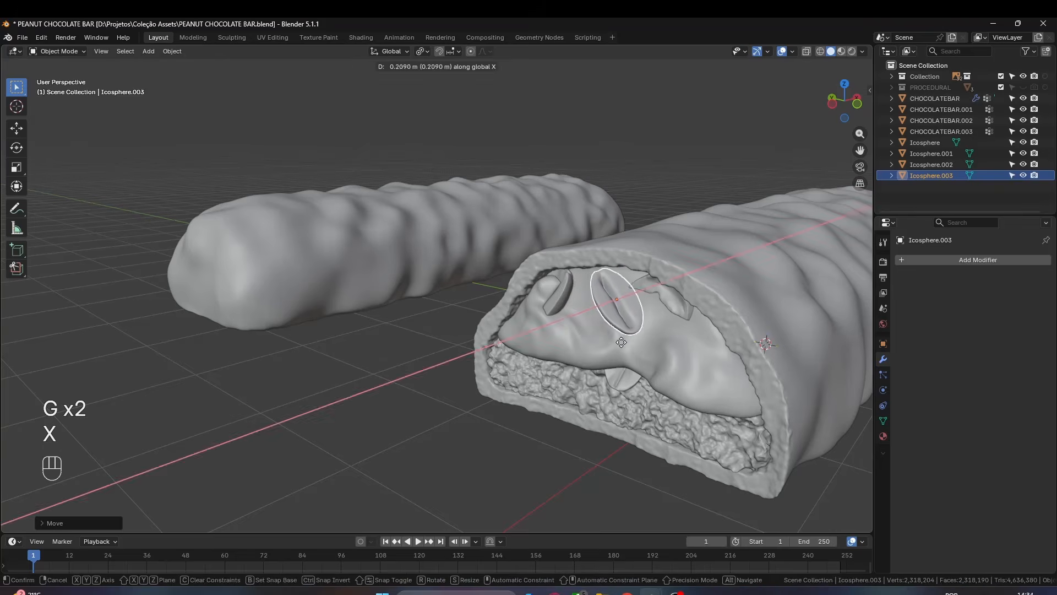
- Reposition the grooved half nut within the upper filling along Z and Y, and tilt it with free rotations
key(g)
key(z)
key(g)
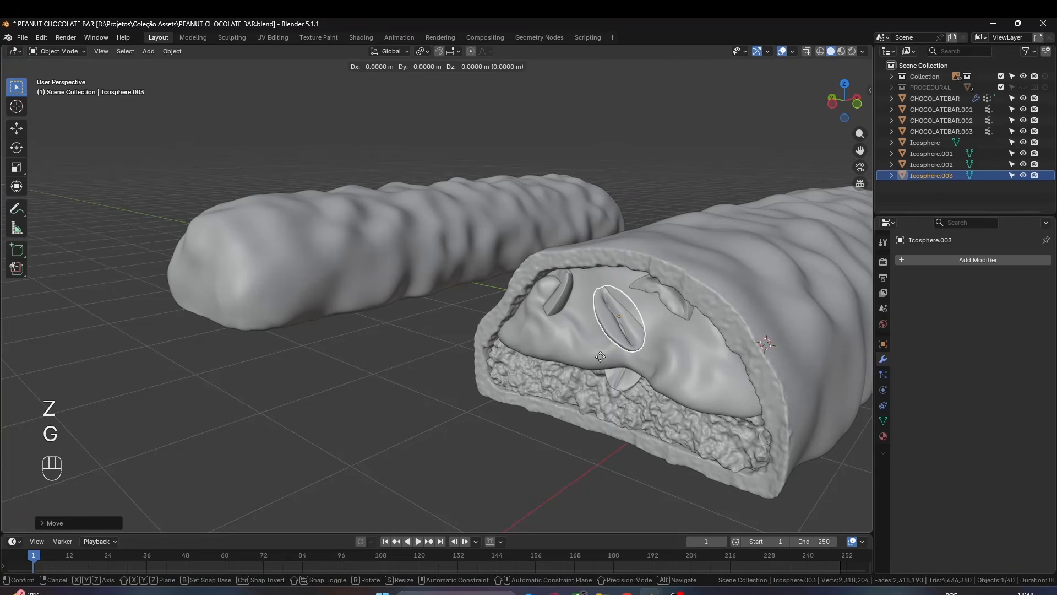
key(y)
key(r)
key(r)
click(618, 327)
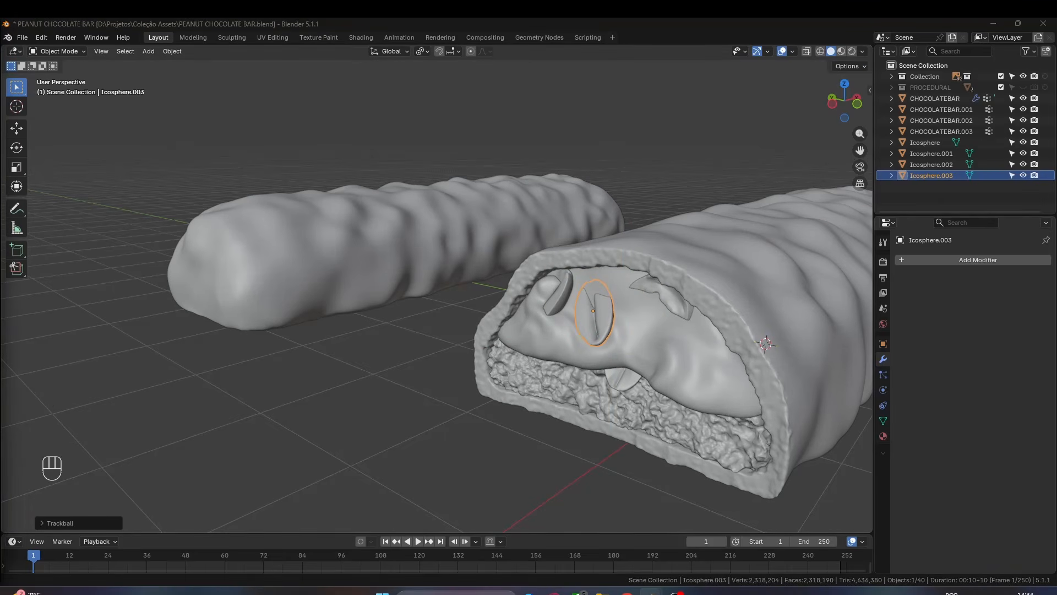
key(r)
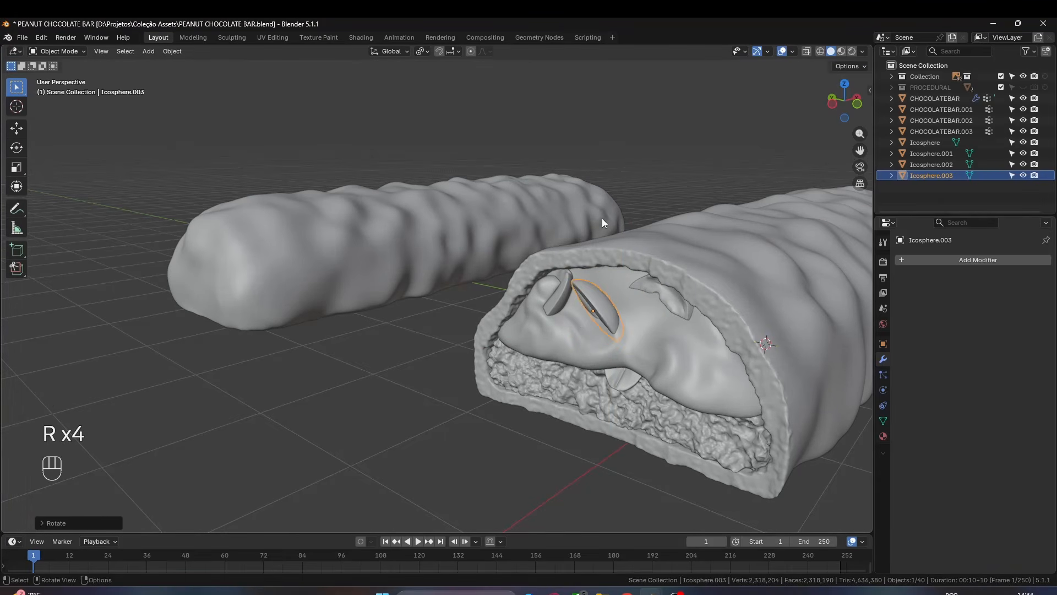
- Reposition the grooved half nut into the middle of the upper filling with a move along X, free moves and free rotations
key(r)
key(r)
click(614, 270)
key(g)
key(x)
click(625, 300)
key(g)
click(619, 325)
key(r)
key(r)
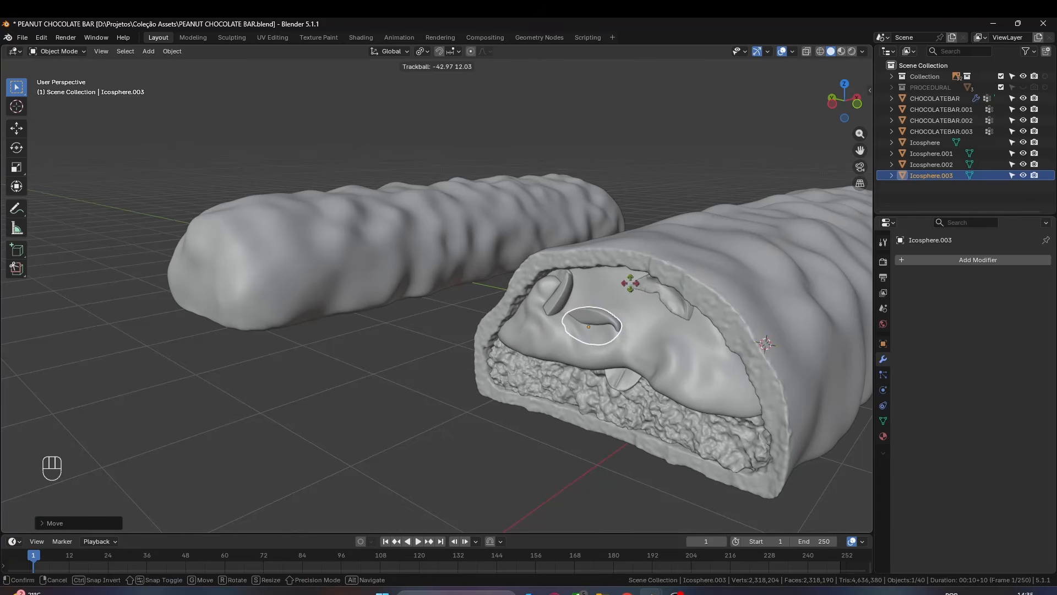
- Try to cut the upper filling with a duplicate of the half nut using an Auto Boolean Difference
key(shift+d)
key(Escape)
shift+click(630, 341)
key(ctrl+shift+b)
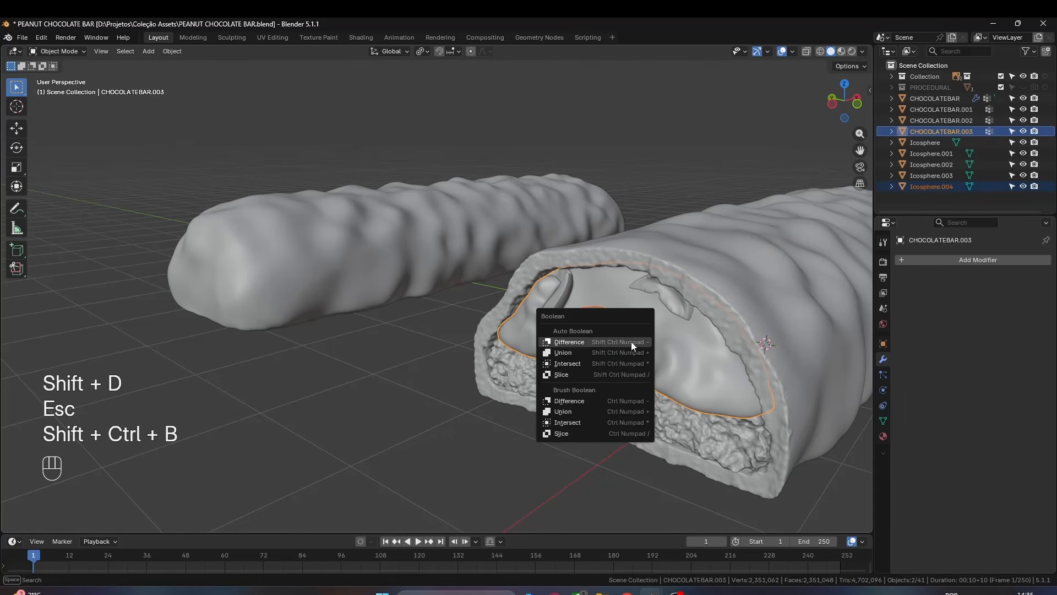
click(631, 341)
click(597, 313)
key(g)
key(Escape)
- Undo the Boolean Difference and delete the duplicated half nut
key(ctrl+z)
key(ctrl+z)
key(ctrl+z)
click(597, 316)
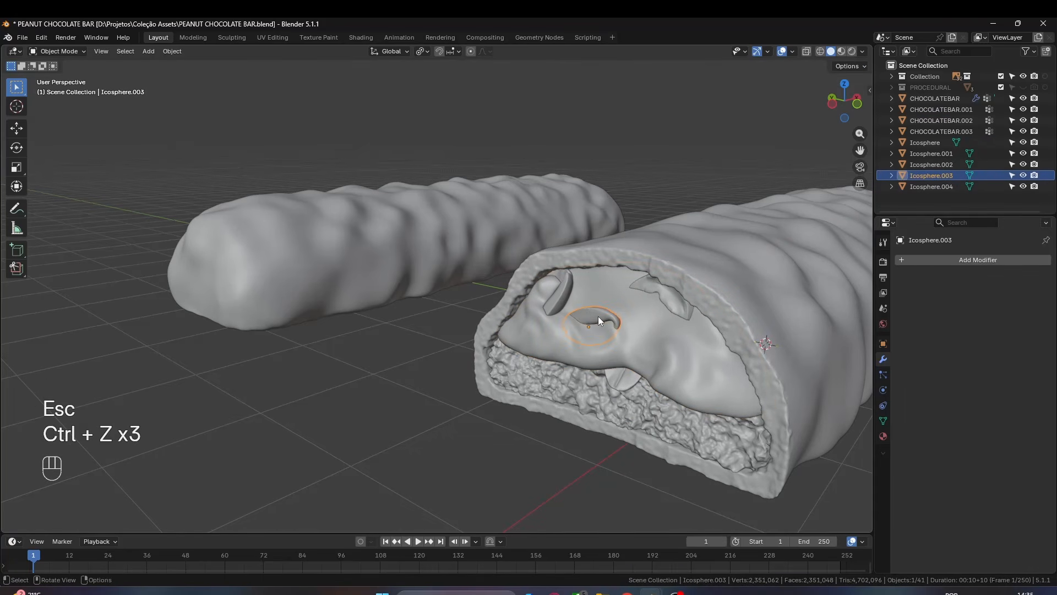
key(g)
key(Escape)
key(x)
click(537, 337)
- Sculpt the upper filling around the embedded half nut with the Grab brush at size 100 px and strength 0.400
click(594, 313)
scroll(594, 312, up, 2)
key(ctrl+Tab)
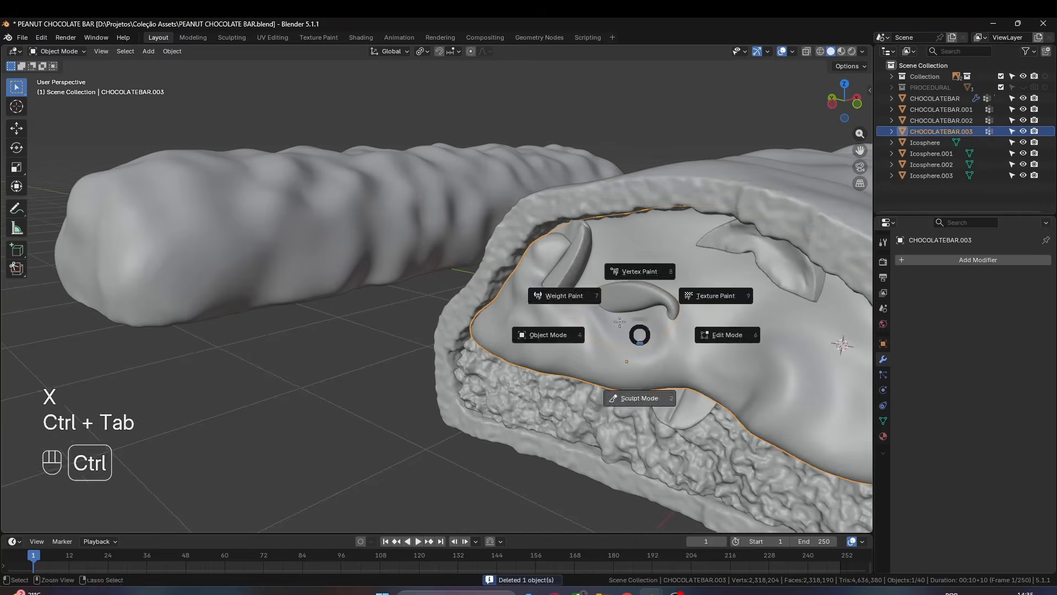
click(640, 398)
middle_drag(620, 322, 597, 348)
key(d)
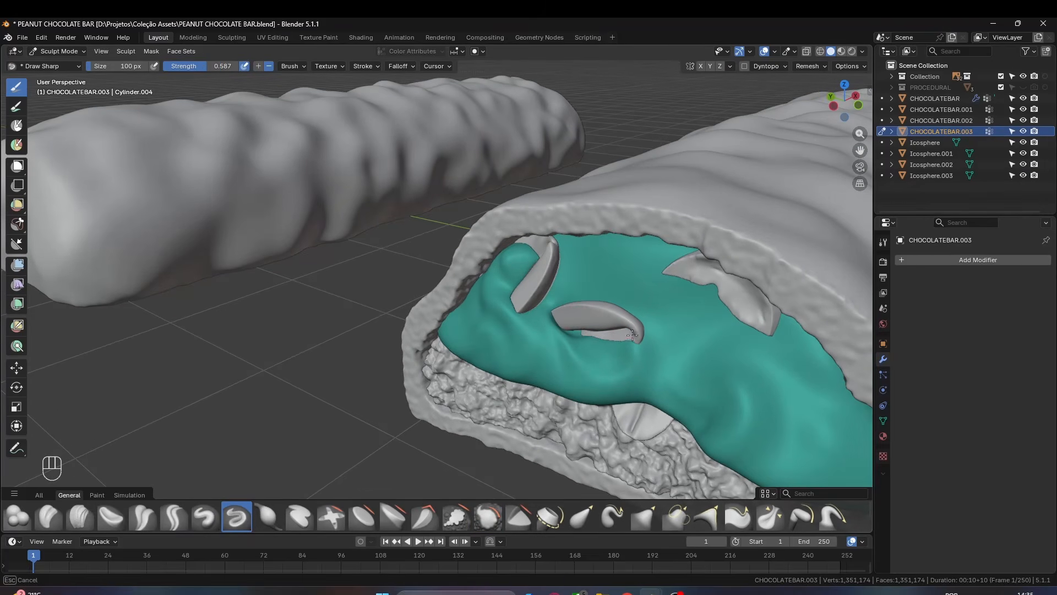
middle_drag(575, 333, 595, 336)
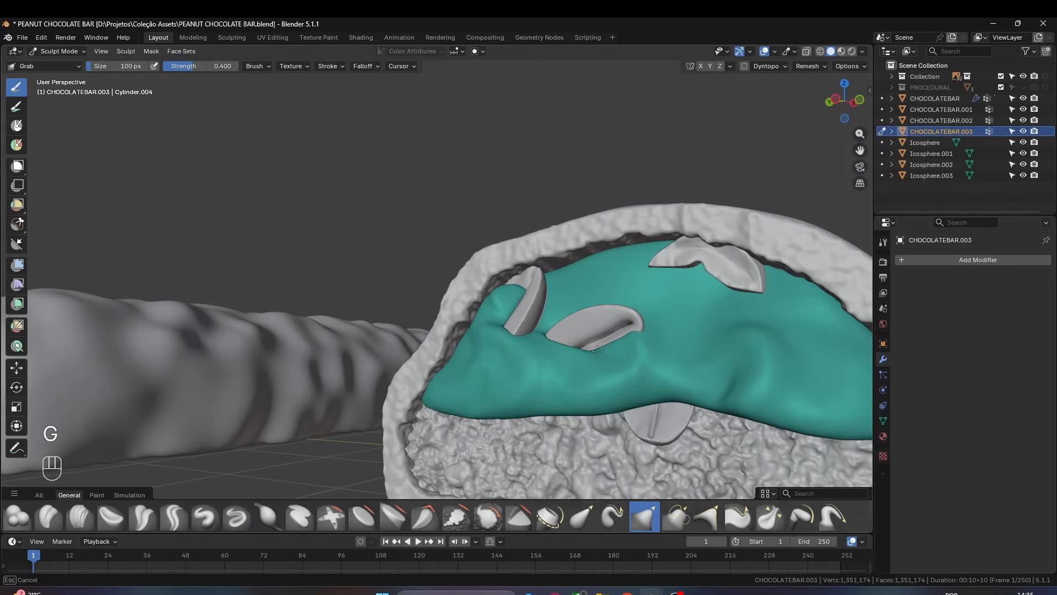
drag(643, 315, 643, 311)
middle_drag(639, 300, 611, 308)
middle_drag(589, 270, 531, 252)
middle_drag(484, 206, 411, 212)
drag(399, 207, 414, 185)
mouse_move(416, 185)
middle_down()
mouse_move(391, 156)
mouse_move(474, 264)
middle_up()
drag(474, 264, 480, 260)
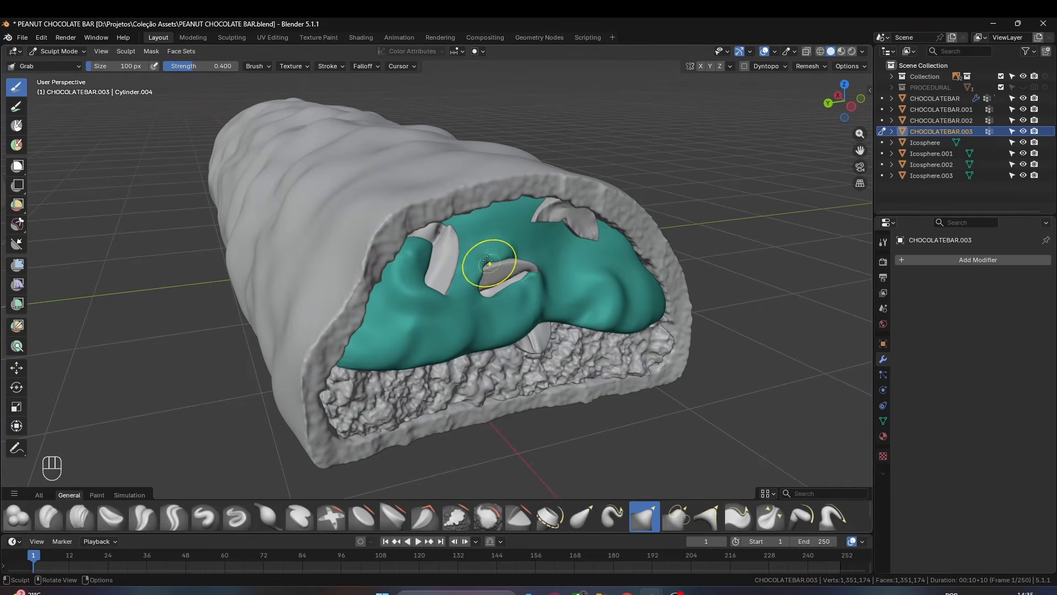
middle_drag(488, 260, 495, 235)
scroll(551, 237, up, 4)
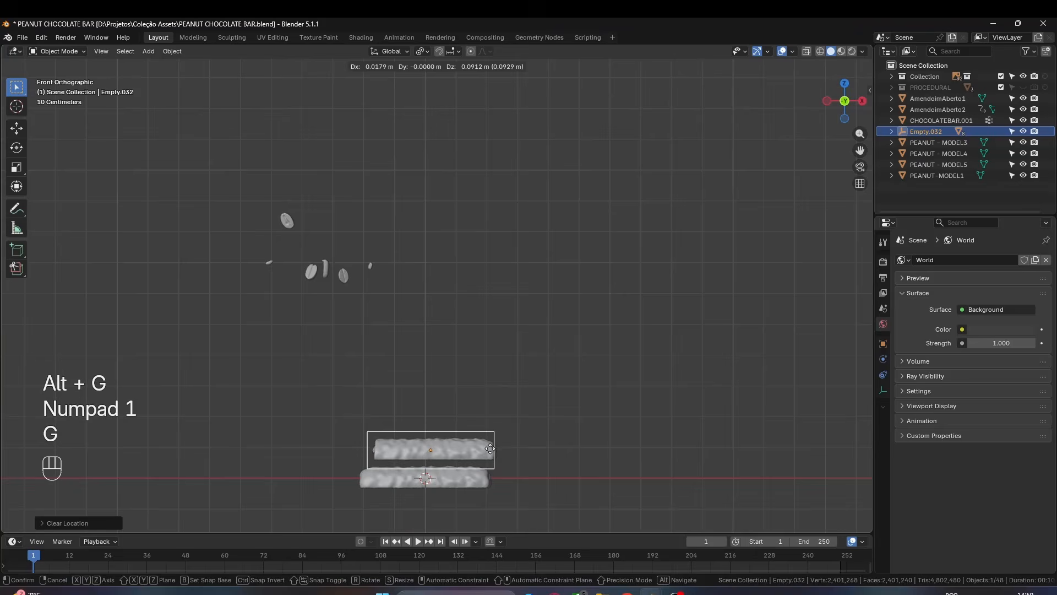
- Tilt the cut bar's parent empty with a free rotation so the bar angles above the whole bar
key(r)
key(r)
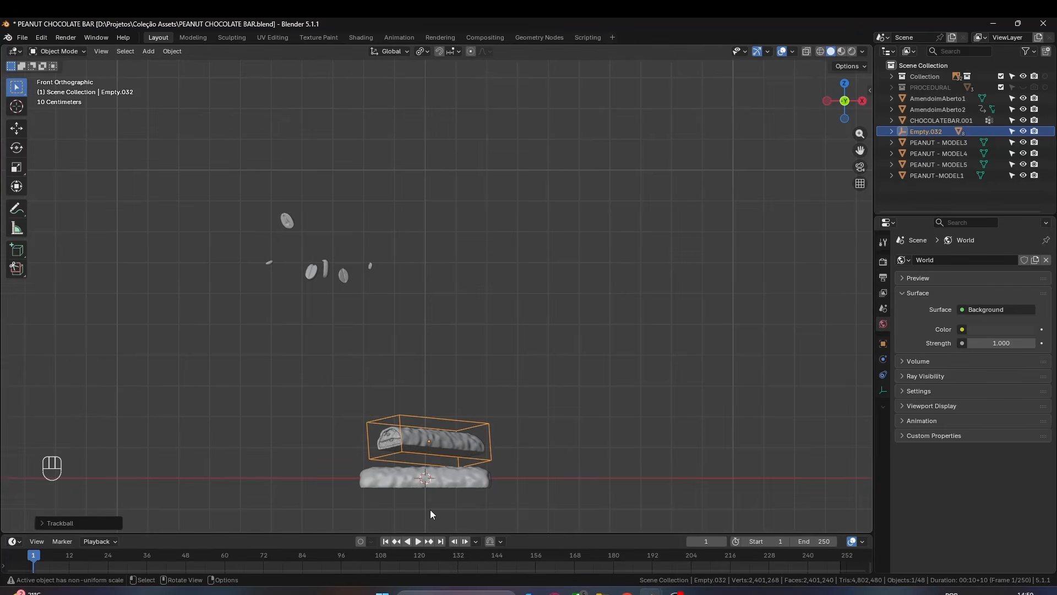
key(r)
key(Escape)
- Add a camera, look through it, and move it freely and along Z to frame both chocolate bars
key(ctrl+shift+a)
key(shift+a)
click(457, 528)
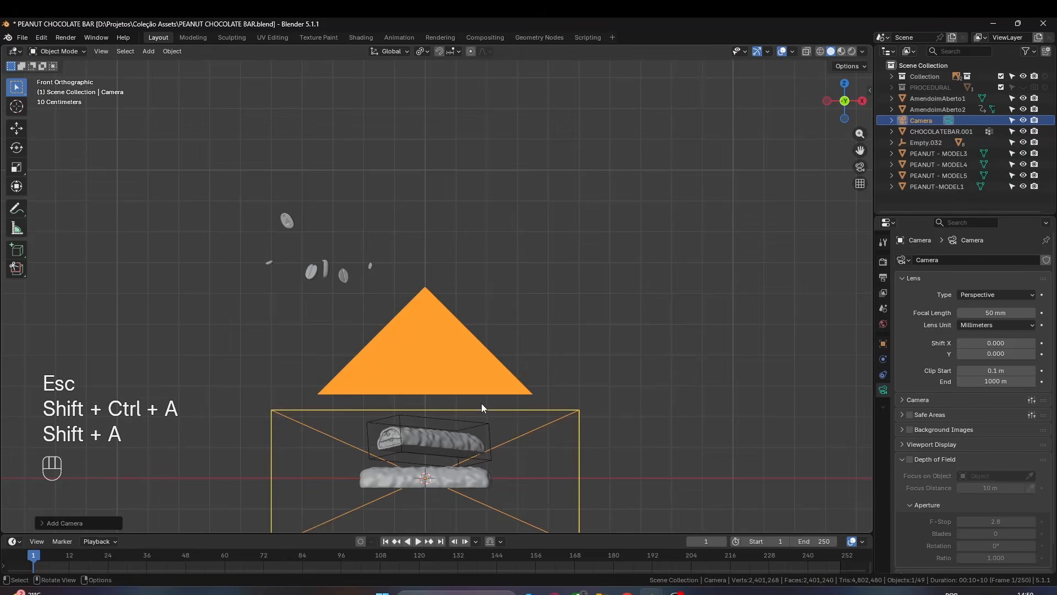
key(KP_0)
key(g)
key(g)
key(z)
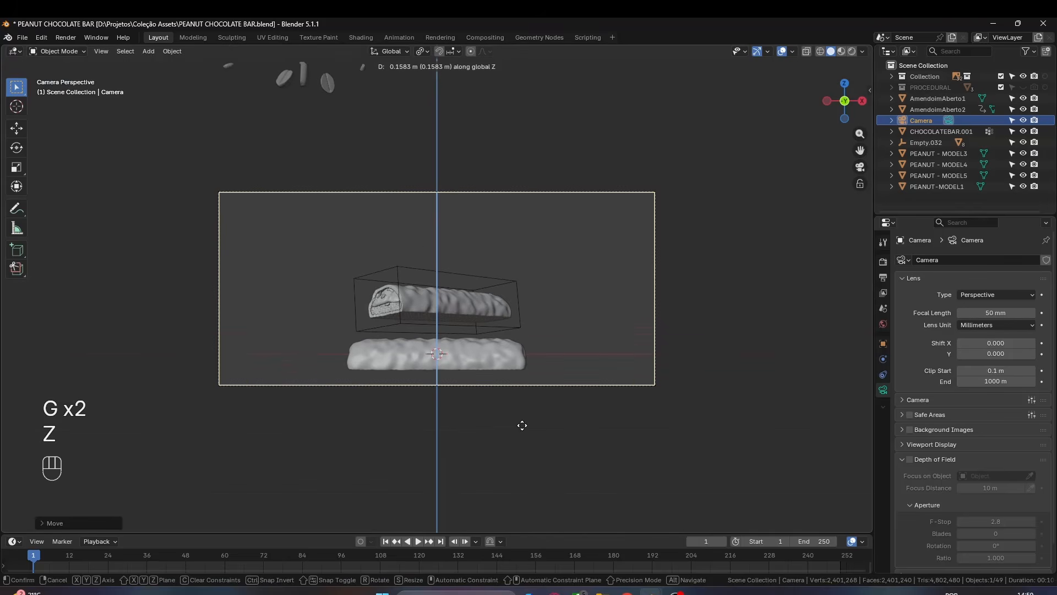
key(g)
click(526, 399)
- Set the camera's focal length to 110 mm
click(1015, 316)
text(110)
key(Return)
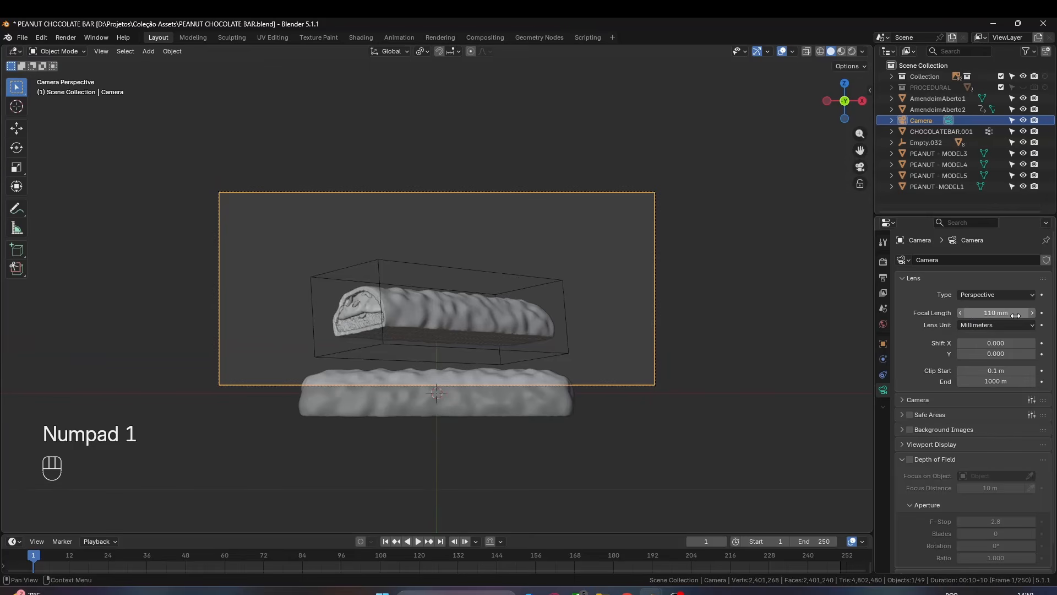
- Rotate the cut bar's parent empty freely so the bar stands diagonally with its open end up
click(553, 282)
key(r)
key(r)
click(579, 316)
key(r)
key(r)
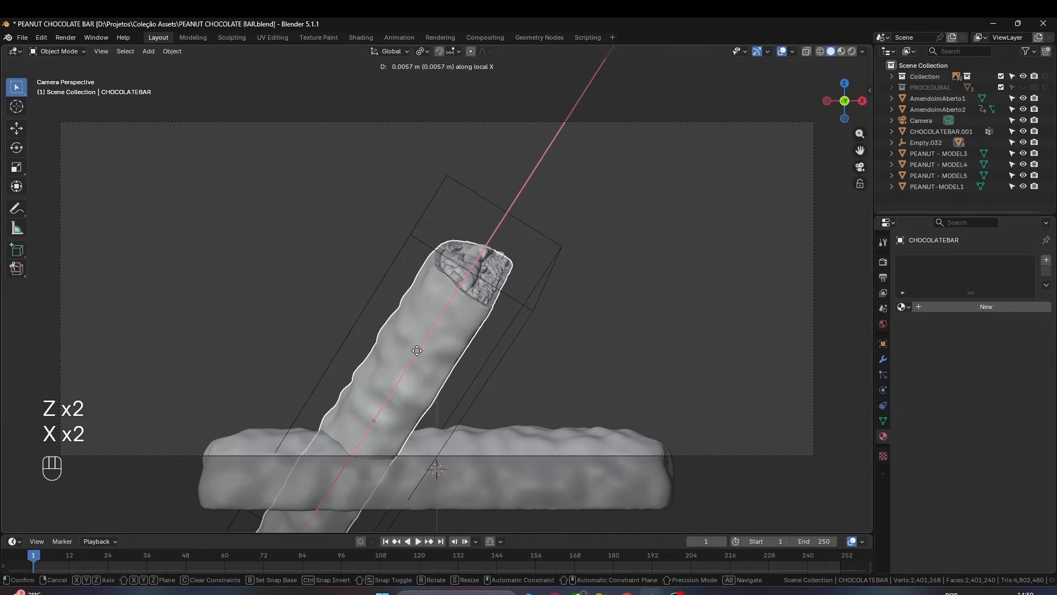
scroll(487, 263, up, 5)
key(r)
key(r)
key(Escape)
key(ctrl+z)
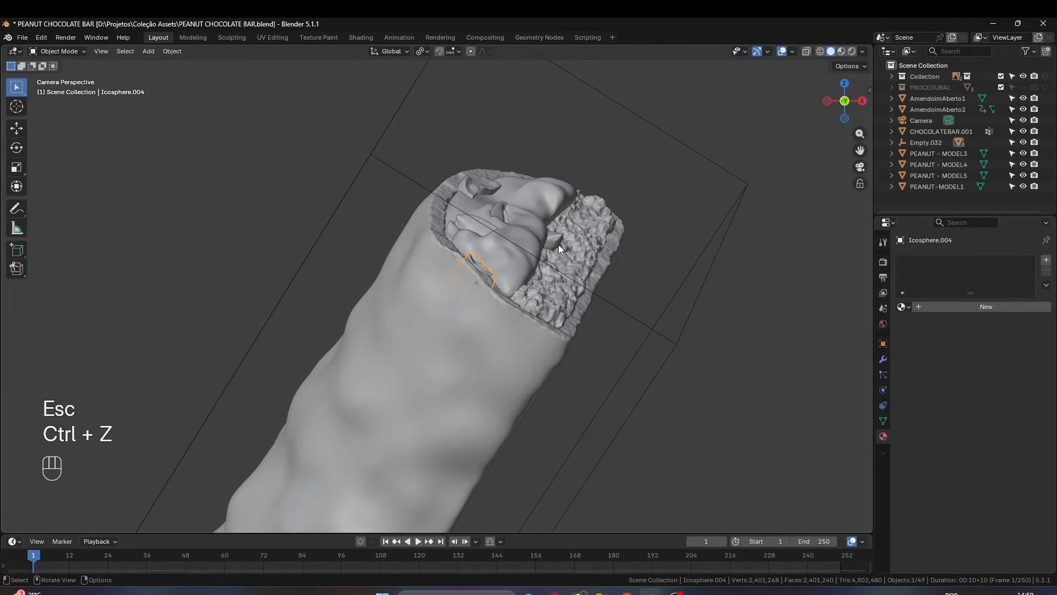
key(g)
key(z)
key(z)
key(x)
key(x)
key(Escape)
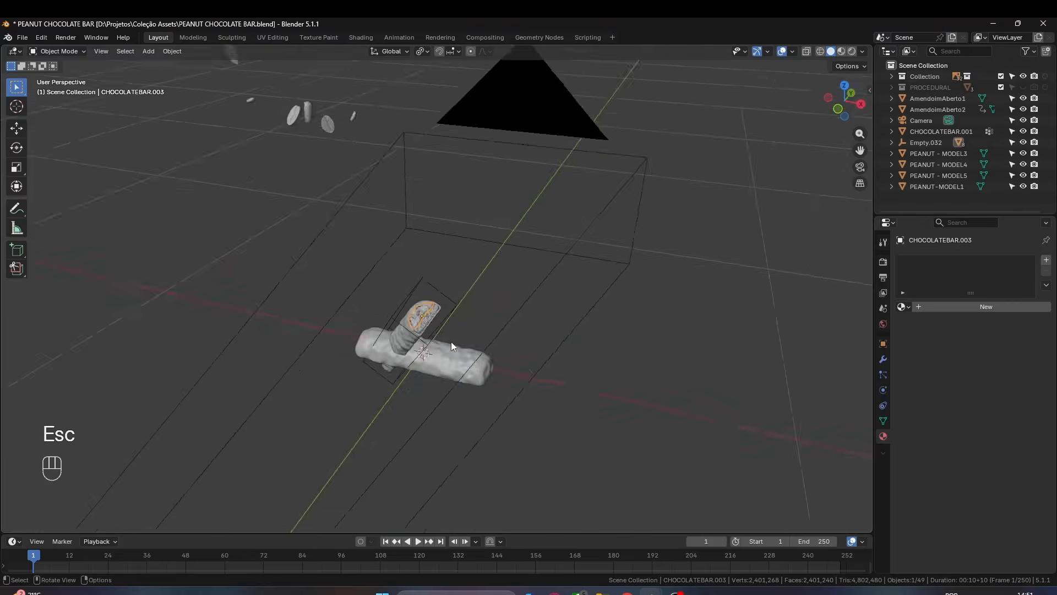
- Return to the camera view and rotate and move the cut bar's empty until the bar lies slightly inclined above the whole bar
key(KP_0)
key(r)
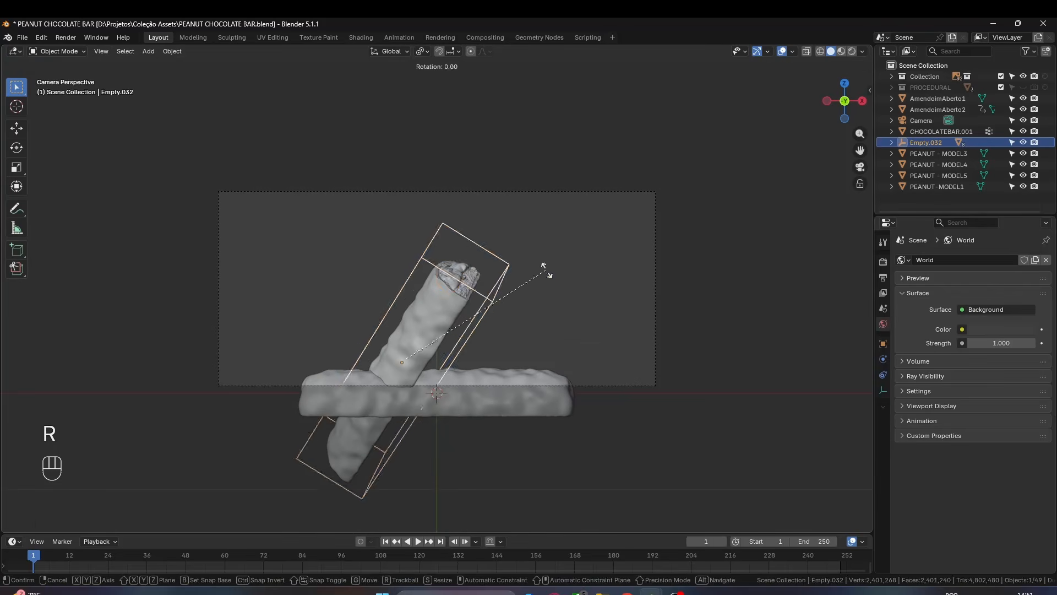
key(r)
key(r)
key(g)
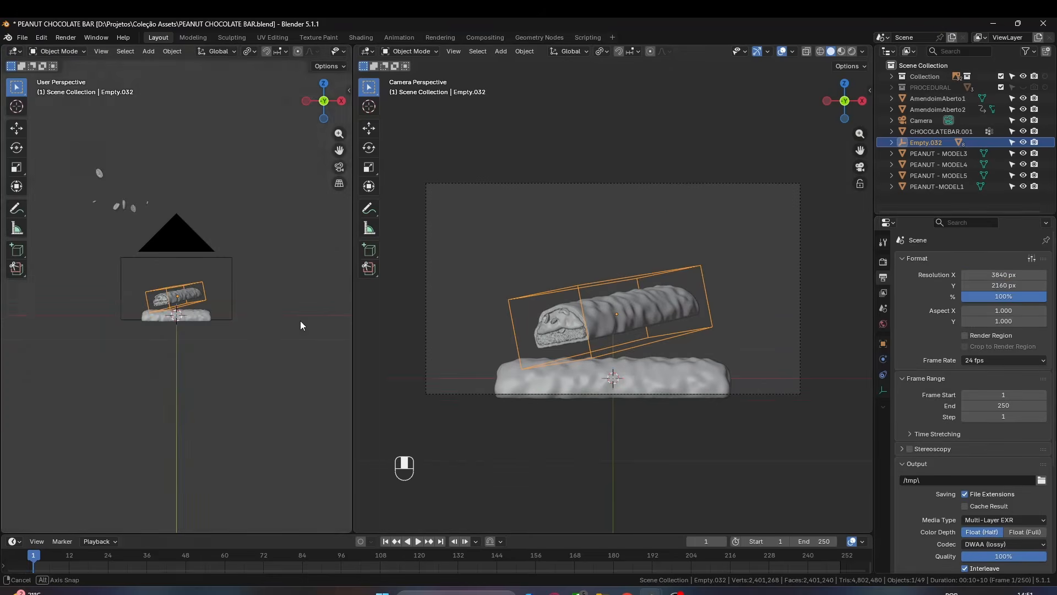
- Move the cut bar's empty along Y, raise it clear of the whole bar, and turn its open end toward the camera
key(g)
key(y)
click(139, 345)
click(637, 288)
scroll(644, 292, up, 3)
key(g)
key(r)
key(r)
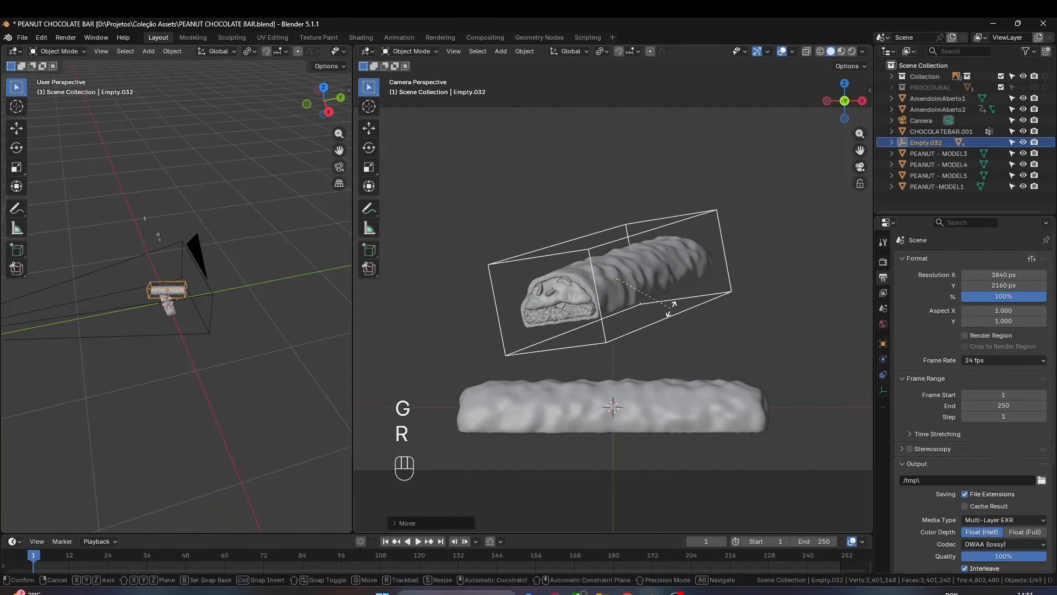
click(784, 302)
- Adjust the cut bar's orientation with free rotations and a rotation about its local X axis
key(r)
key(r)
key(r)
key(r)
key(r)
key(x)
key(x)
click(785, 394)
- Rotate the whole bar freely until it stands upright beneath the cut bar
scroll(732, 379, down, 2)
click(699, 378)
key(r)
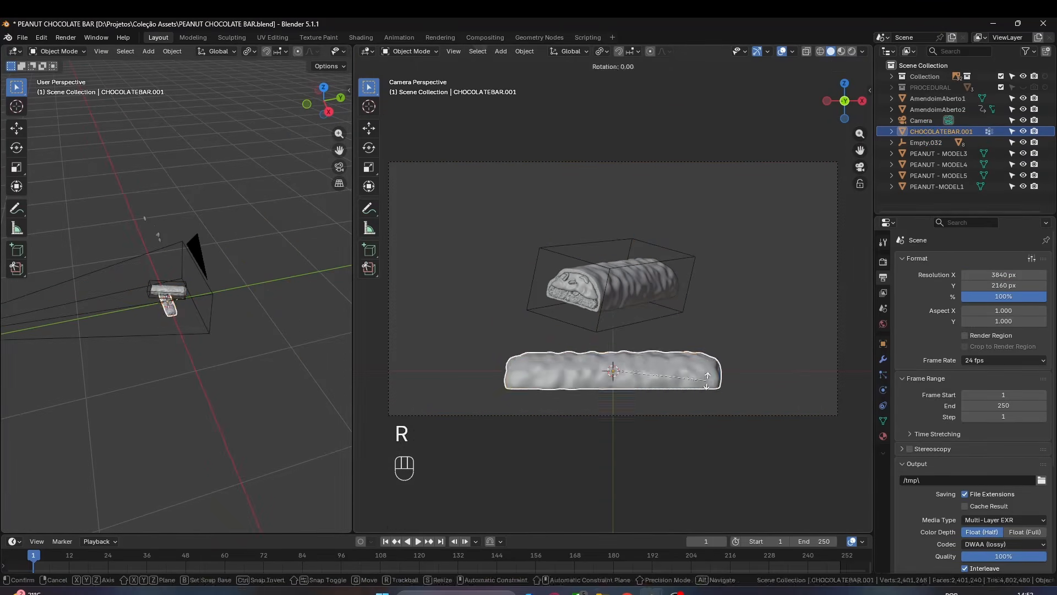
key(Escape)
key(r)
key(r)
key(r)
key(r)
click(789, 315)
key(r)
key(r)
click(701, 316)
- Make a linked duplicate of the whole bar beside it along X and rotate it about Z to show its ridged underside
key(alt+d)
key(z)
key(x)
key(r)
key(z)
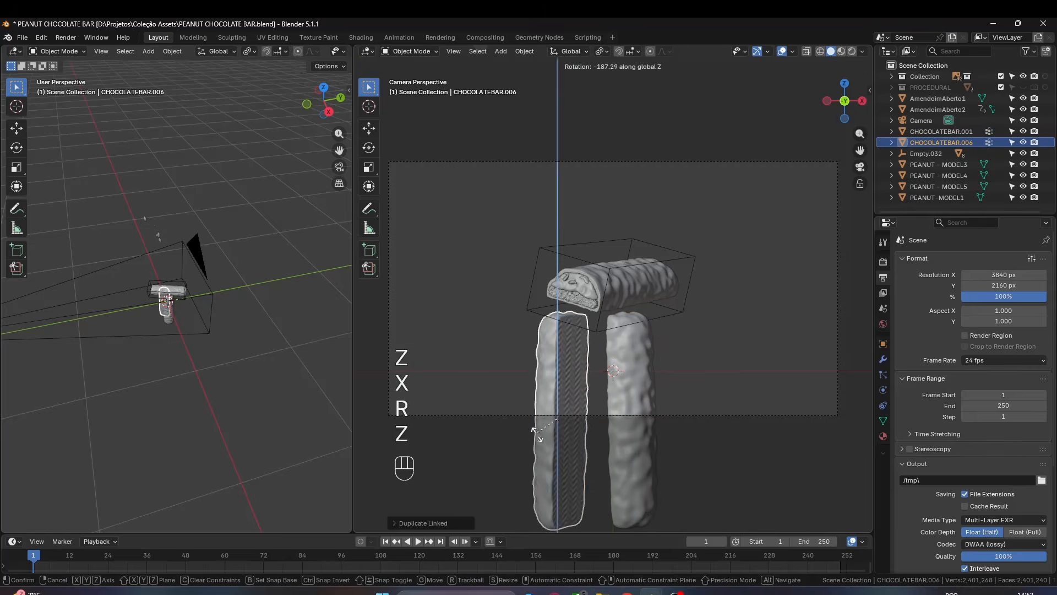
- Move and freely rotate the cut bar's empty so the cut bar leans between the two whole bars
click(682, 276)
key(g)
key(r)
key(r)
click(701, 231)
key(g)
key(r)
key(r)
click(627, 295)
- Move and tilt the two whole bars so they stand on either side of the cut bar
click(549, 379)
key(g)
key(r)
key(r)
click(636, 380)
key(g)
key(r)
key(r)
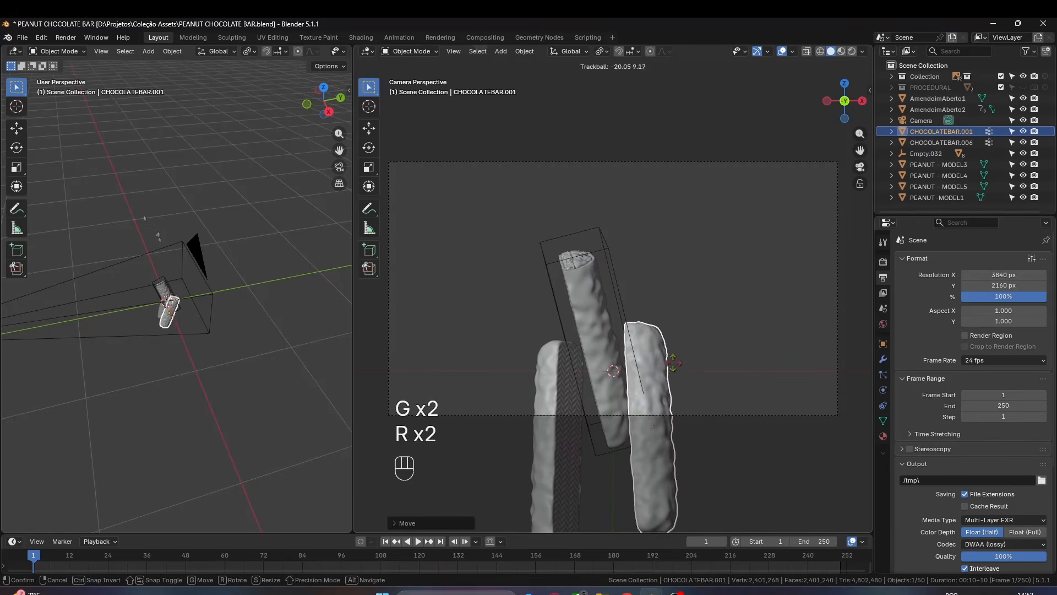
click(556, 380)
key(g)
- Rotate and move the cut bar into a diagonal lean across the whole bars, and hide the camera view's overlays
click(851, 52)
key(r)
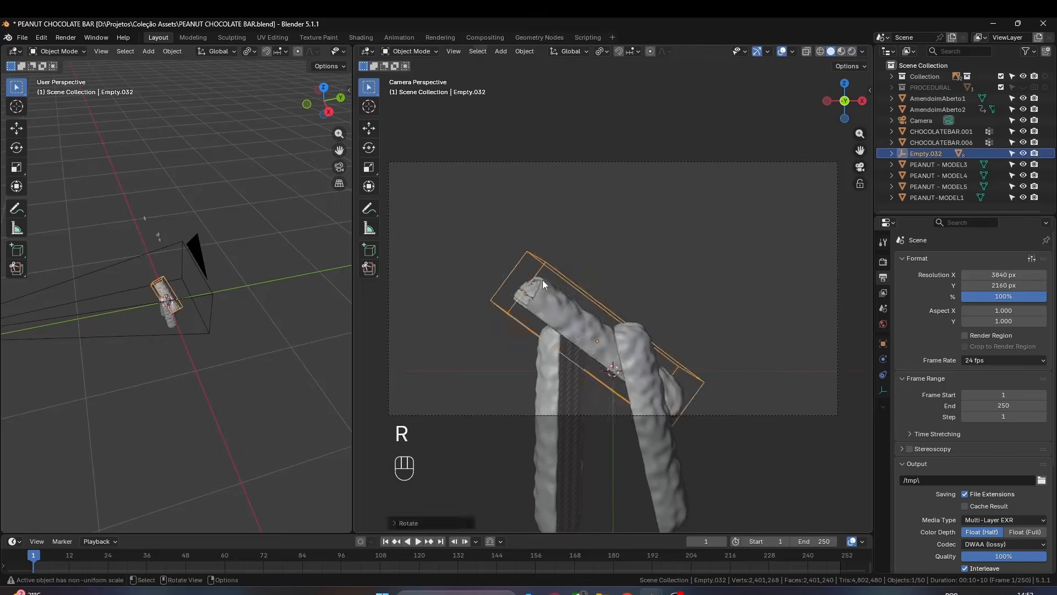
key(r)
key(g)
key(g)
click(674, 386)
key(g)
click(782, 52)
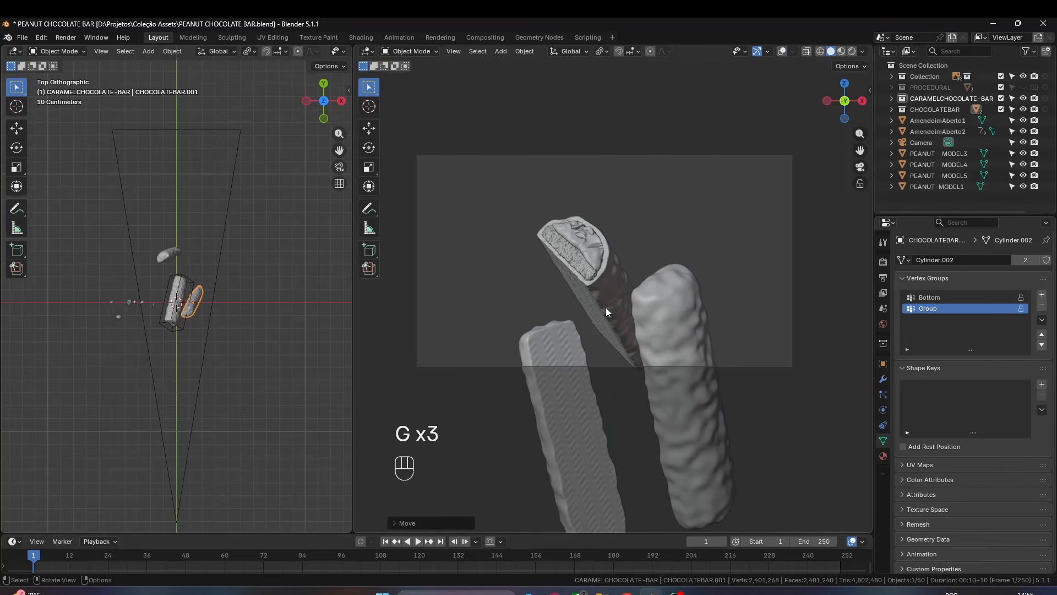
- Rearrange the whole bars so the ridged underside copy sits behind the cut bar and the other crosses diagonally in front
click(561, 407)
key(r)
key(g)
click(671, 342)
key(g)
key(r)
key(r)
- Fine-tune the cut bar's position and tilt above the crossed whole bars by its parent empty
key(g)
key(r)
key(r)
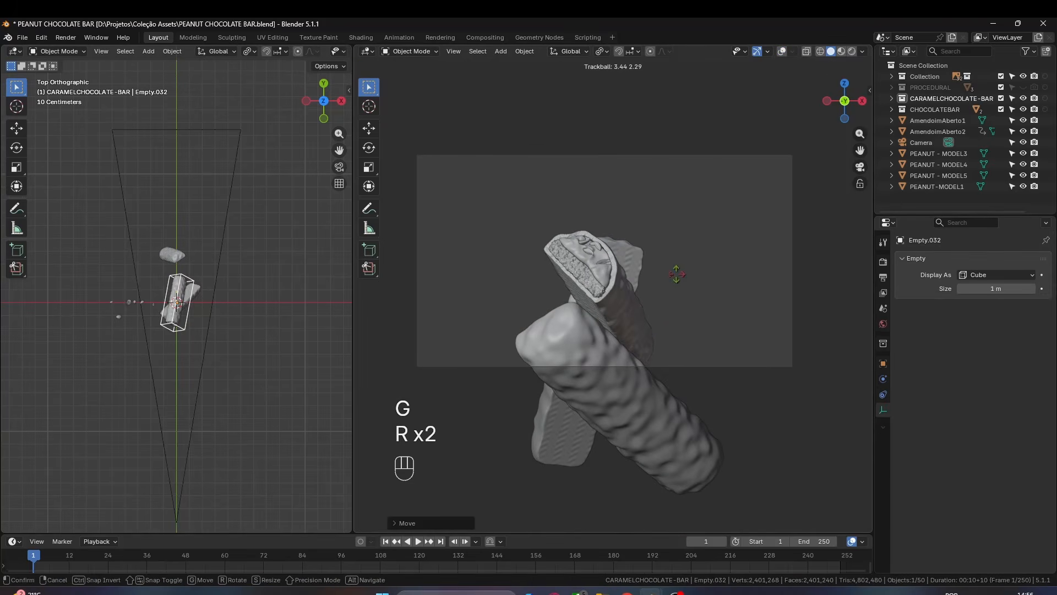
click(851, 51)
- Rotate and move the front whole bar so it lies diagonally alongside the cut bar
click(630, 291)
key(g)
key(z)
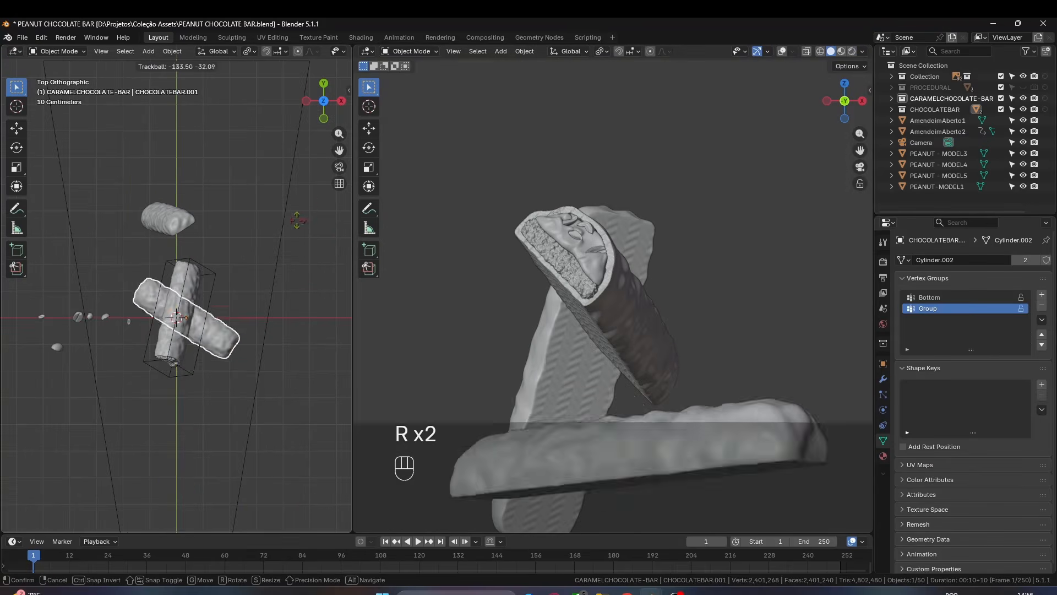
key(z)
click(307, 306)
key(g)
key(g)
key(g)
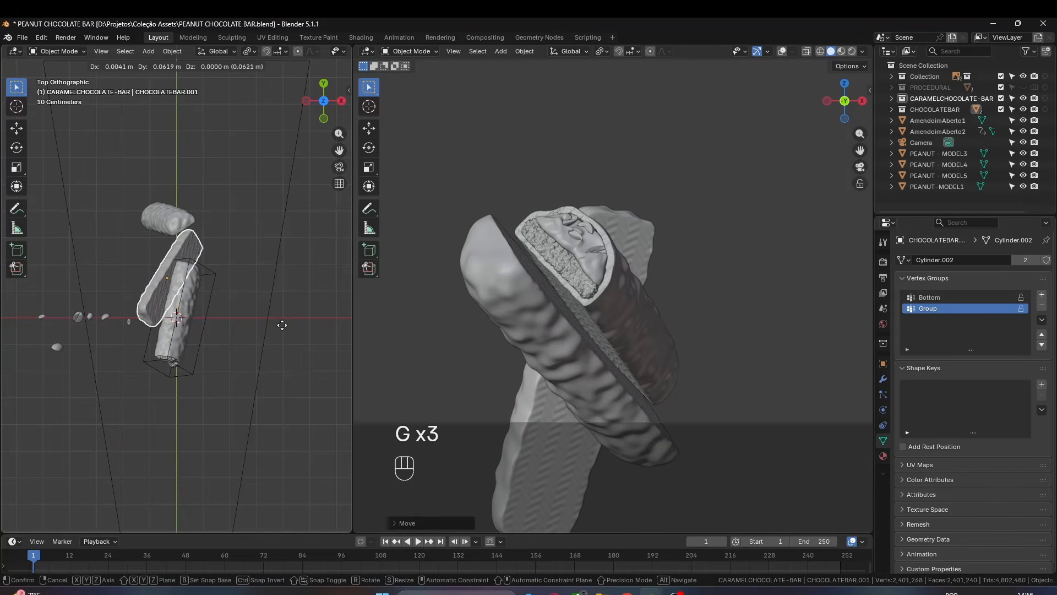
click(281, 325)
- Resize the front whole bar and refine its tilt beside the cut bar
key(s)
click(696, 381)
key(r)
key(r)
click(643, 258)
- Rotate the rear whole bar so it crosses diagonally behind the cut bar with its rounded top facing the camera
click(643, 258)
key(r)
key(r)
key(r)
key(r)
click(738, 306)
scroll(738, 307, down, 1)
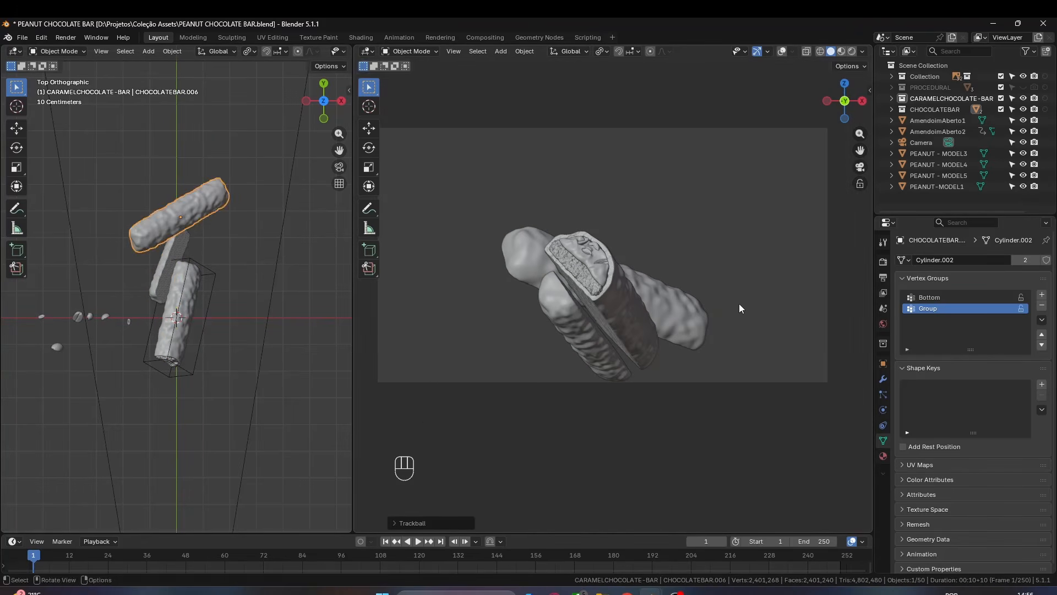
- Raise the cut bar slightly above the two whole bars in the camera frame
click(602, 302)
key(g)
key(z)
key(g)
click(579, 325)
- Shift the whole bar in front of the cut bar along its local Z axis and tilt it
click(580, 325)
key(g)
key(z)
key(z)
key(r)
key(r)
- Rotate, move and resize the rear whole bar so it rises to the cut bar's right with its ridged underside facing the camera
click(682, 320)
key(r)
key(r)
key(g)
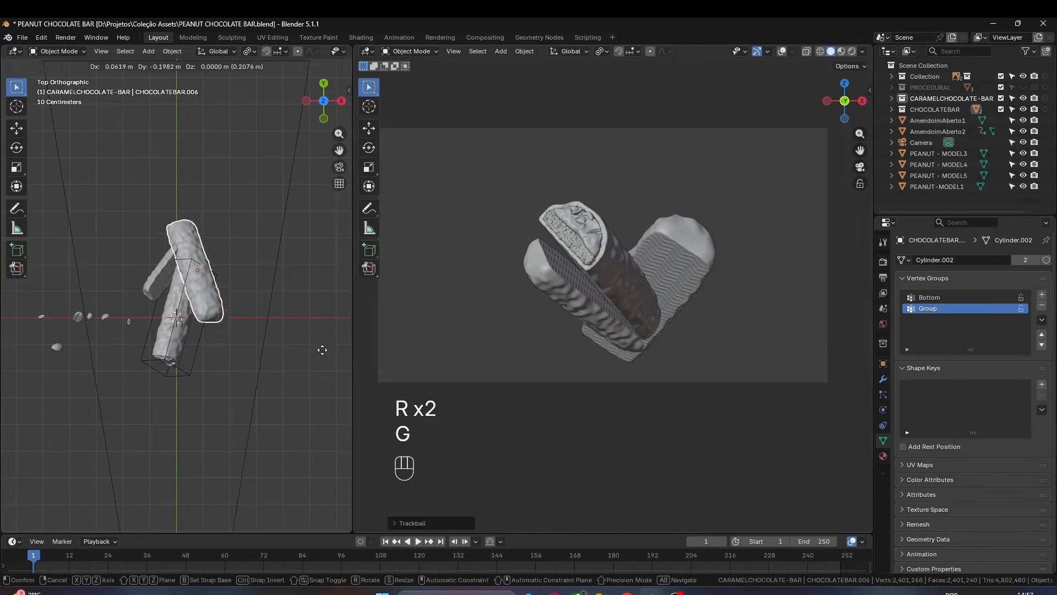
key(g)
key(r)
key(r)
key(s)
key(r)
key(r)
key(g)
click(641, 354)
- Slide the whole bar to the cut bar's left along its local X axis
click(584, 325)
key(g)
key(x)
key(x)
key(r)
key(Escape)
- Move and rotate the left whole bar so its ridged underside shows diagonally below the cut bar
key(g)
key(r)
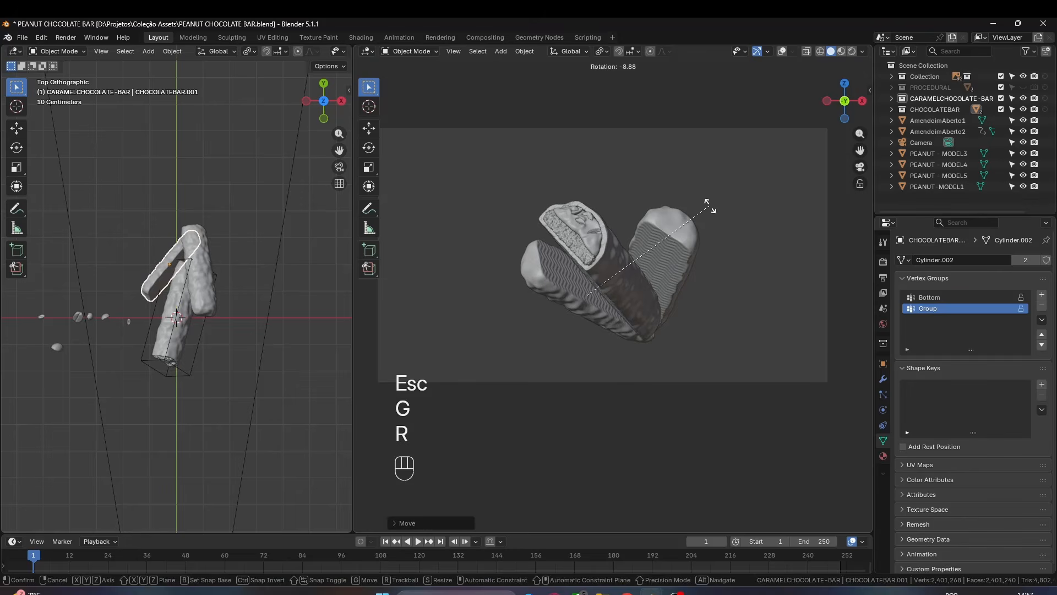
scroll(204, 270, up, 1)
click(204, 270)
key(g)
key(r)
key(g)
click(690, 249)
- Select both whole bars and tilt them together into a V shape around the cut bar
shift+click(690, 249)
key(r)
key(Escape)
key(r)
key(r)
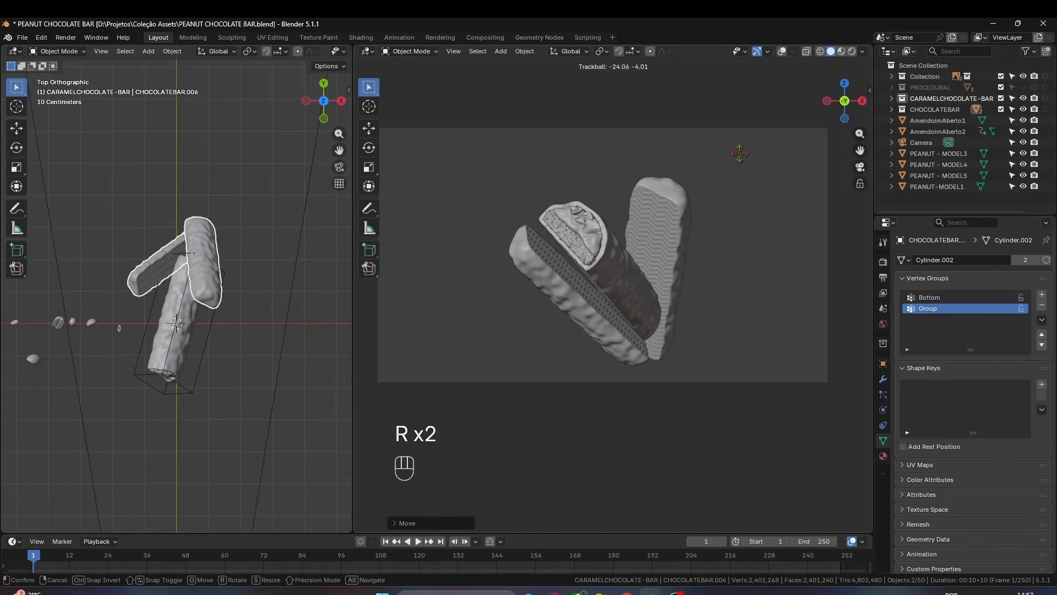
click(696, 210)
key(r)
key(r)
click(661, 220)
- Move both whole bars farther behind the cut bar, adjust their height and rotate them about their local X axis
key(g)
click(263, 219)
key(g)
key(z)
click(692, 235)
key(r)
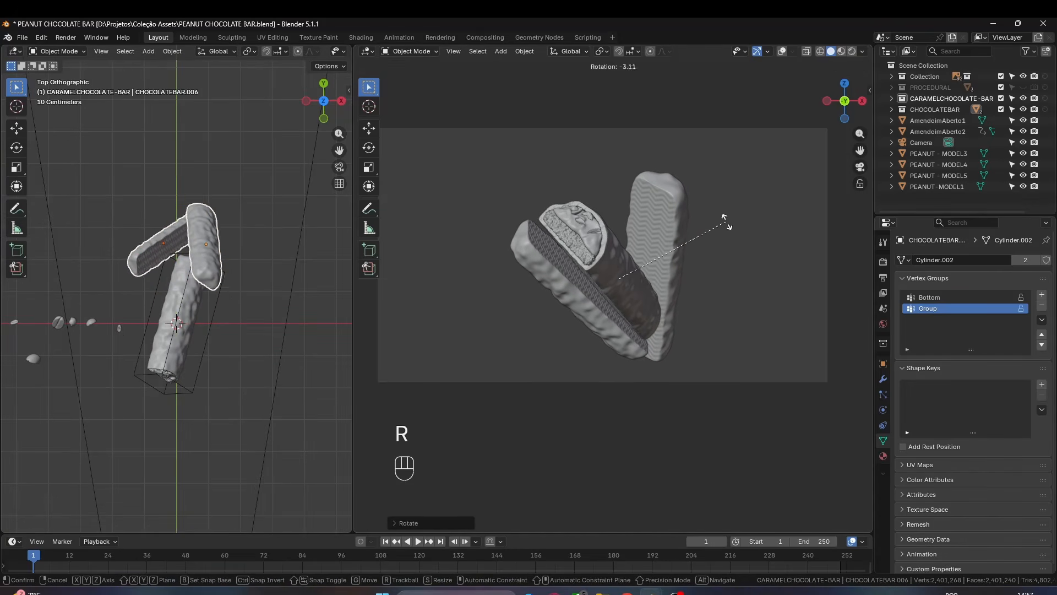
click(726, 220)
key(r)
key(x)
key(x)
click(281, 250)
- Scale the cut bar slightly by its parent empty
click(211, 324)
key(r)
key(r)
key(Escape)
scroll(551, 275, up, 3)
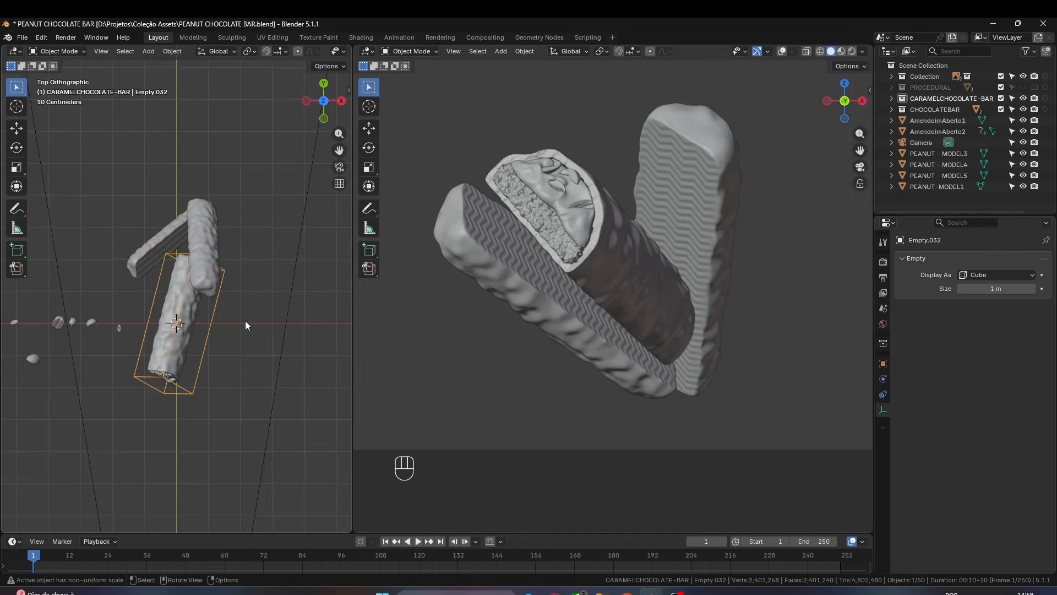
key(s)
click(253, 324)
scroll(253, 320, down, 2)
- Select the camera and expand its composition guide settings
click(852, 52)
scroll(735, 200, down, 2)
click(817, 51)
click(76, 337)
click(259, 287)
scroll(262, 286, down, 1)
scroll(716, 309, up, 2)
scroll(997, 451, down, 5)
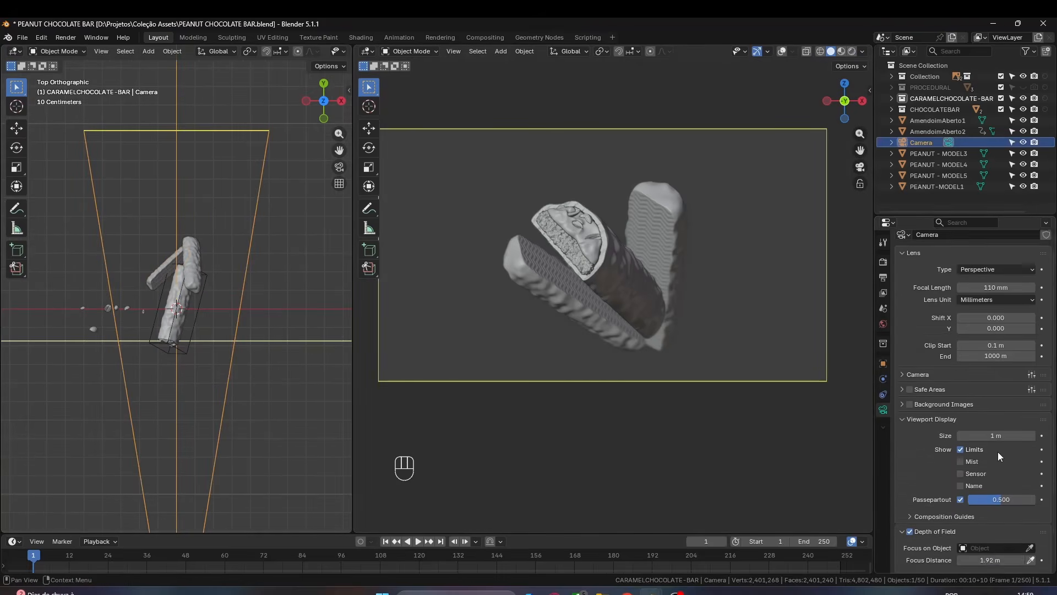
click(915, 421)
scroll(983, 428, down, 4)
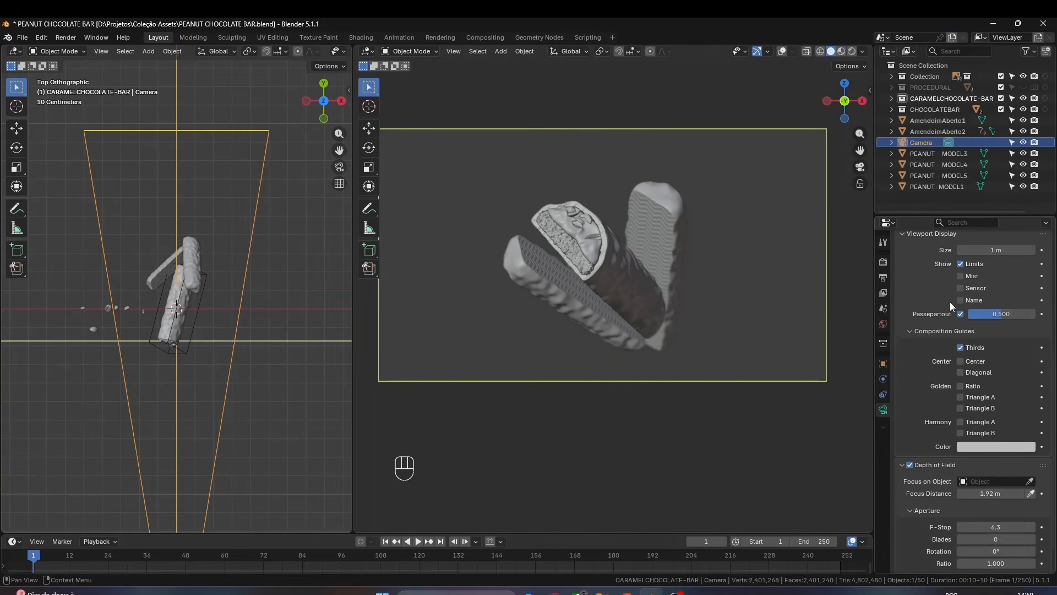
- Show the overlays in the camera view and turn off the Thirds guide
click(781, 51)
click(782, 52)
click(782, 52)
click(987, 346)
- Try the Diagonal and golden Triangle B composition guides, and enable the harmony Triangle A guide
click(989, 373)
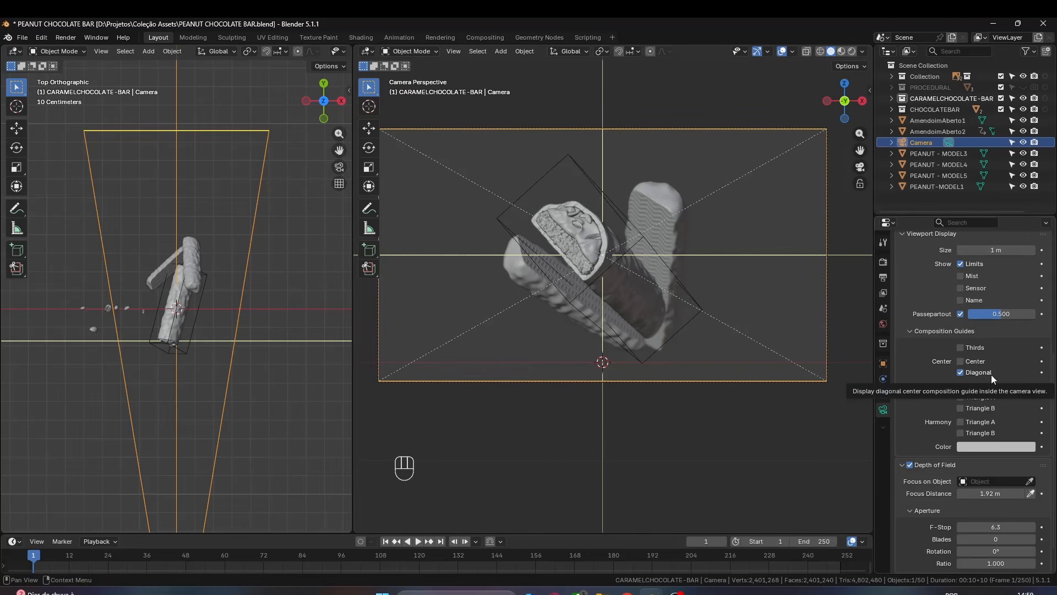
click(991, 375)
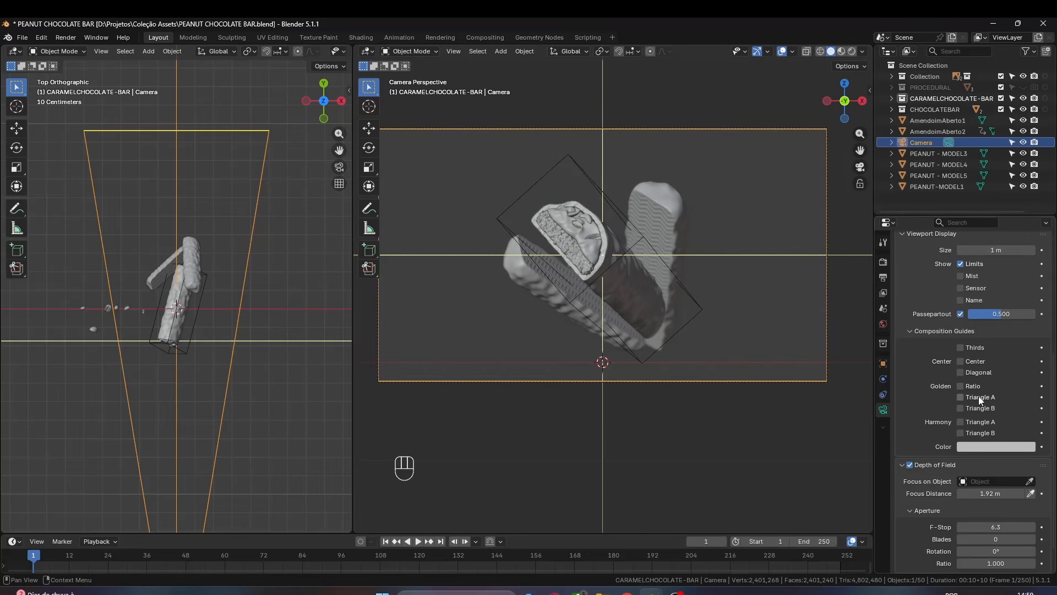
click(982, 408)
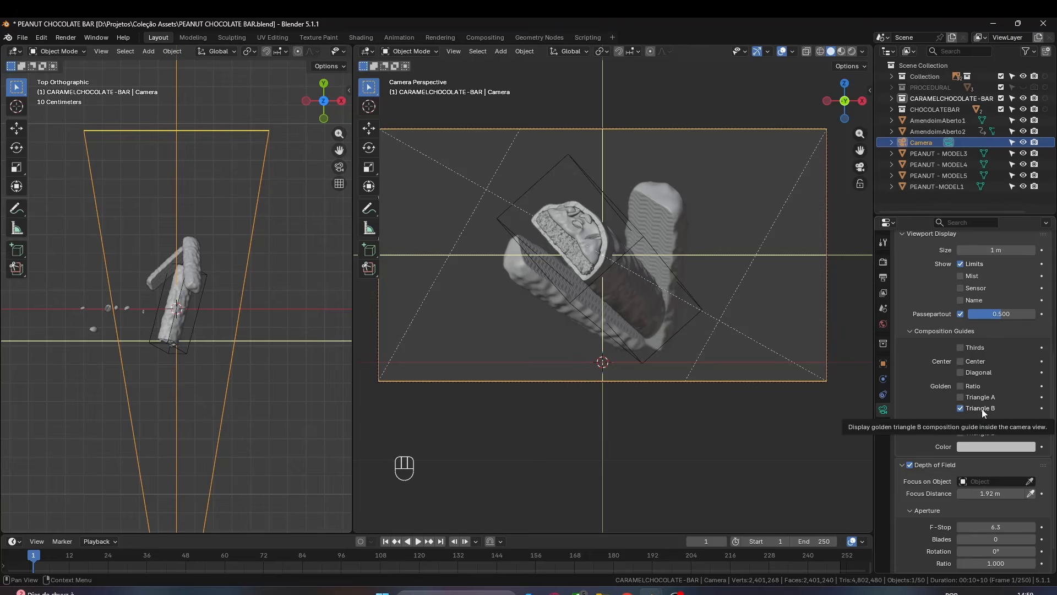
click(982, 408)
click(983, 422)
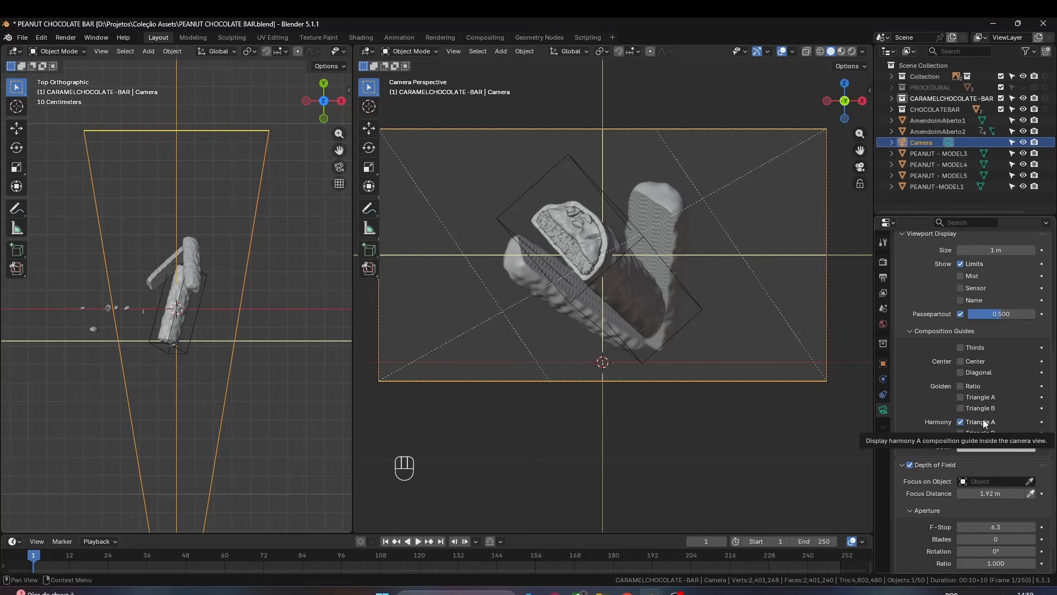
click(982, 348)
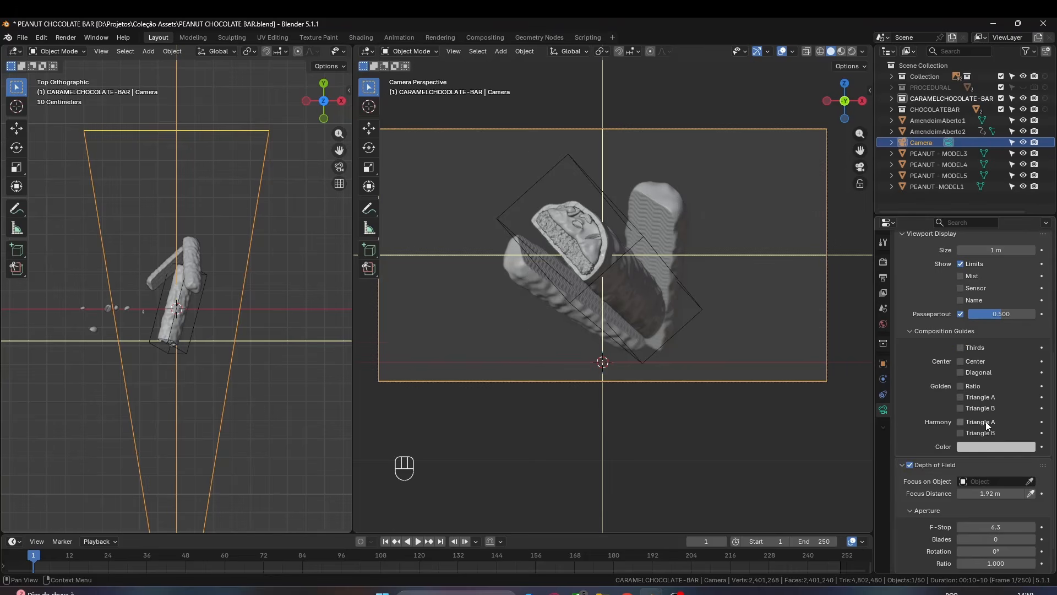
click(985, 422)
- Move the PEANUT-MODEL1 peanut close to the bars and lower it into the camera frame
click(106, 340)
key(g)
click(181, 358)
middle_drag(128, 429, 133, 366)
key(g)
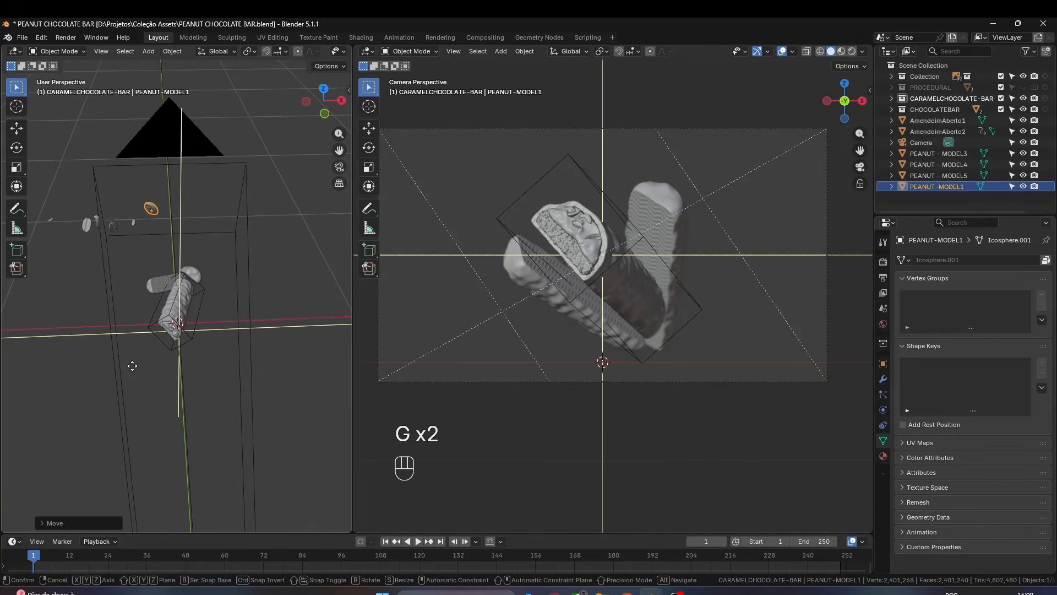
key(z)
click(155, 478)
- Scale PEANUT-MODEL1, place it above the cut bar's open end and tilt it
key(s)
click(603, 304)
key(g)
key(r)
key(r)
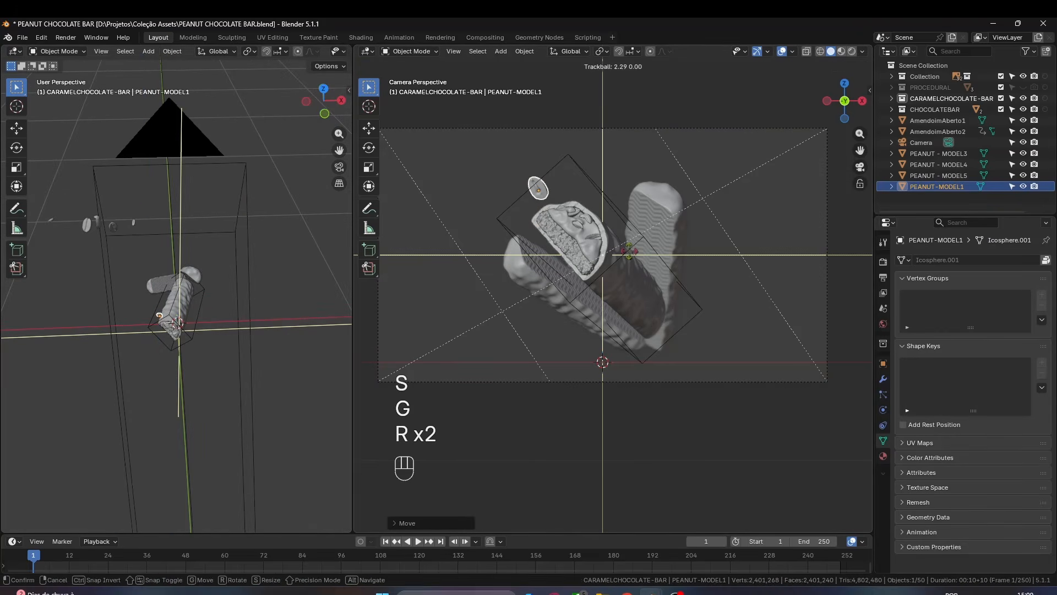
key(s)
click(619, 250)
- Make PEANUT-MODEL1 a single user and apply its object transform
key(ctrl+a)
click(618, 250)
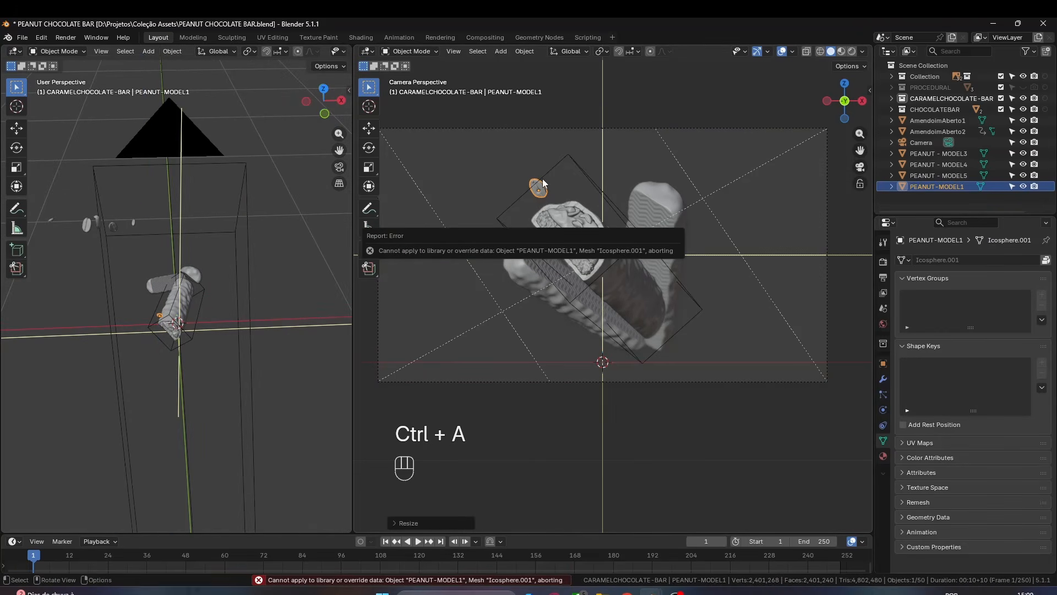
key(F3)
text(sin)
key(Return)
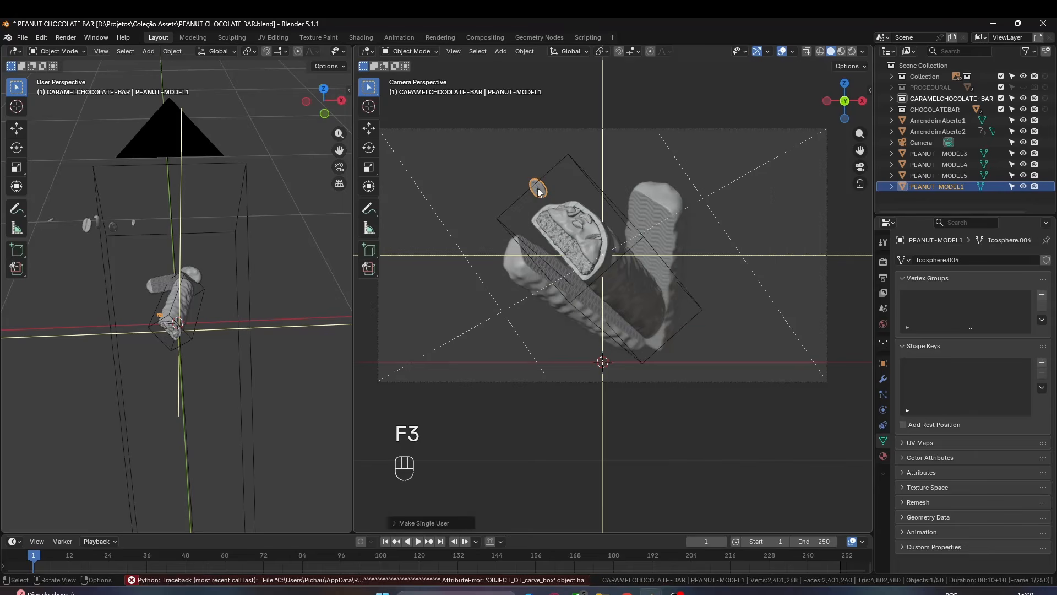
key(ctrl+a)
click(537, 187)
- Tilt and nudge PEANUT-MODEL1 above the cut end, and move it farther from the camera in top view
scroll(633, 197, up, 2)
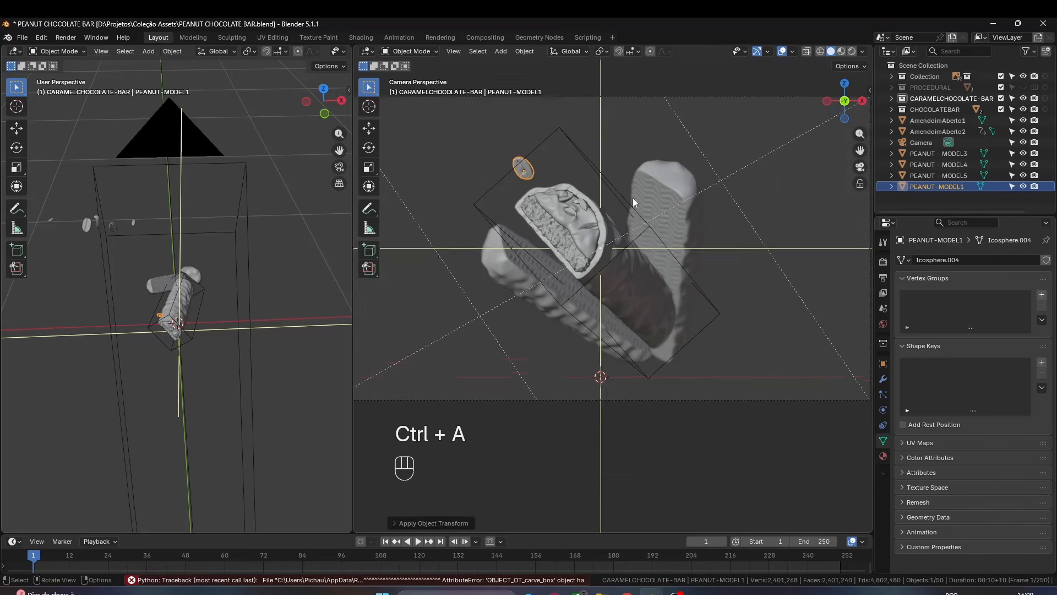
key(r)
key(g)
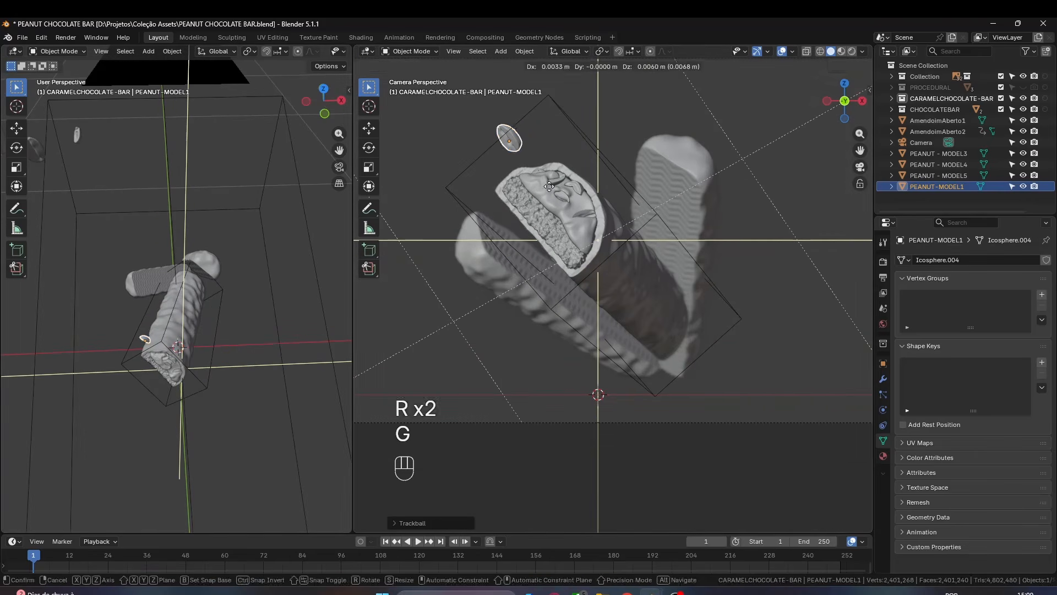
click(233, 339)
key(KP_7)
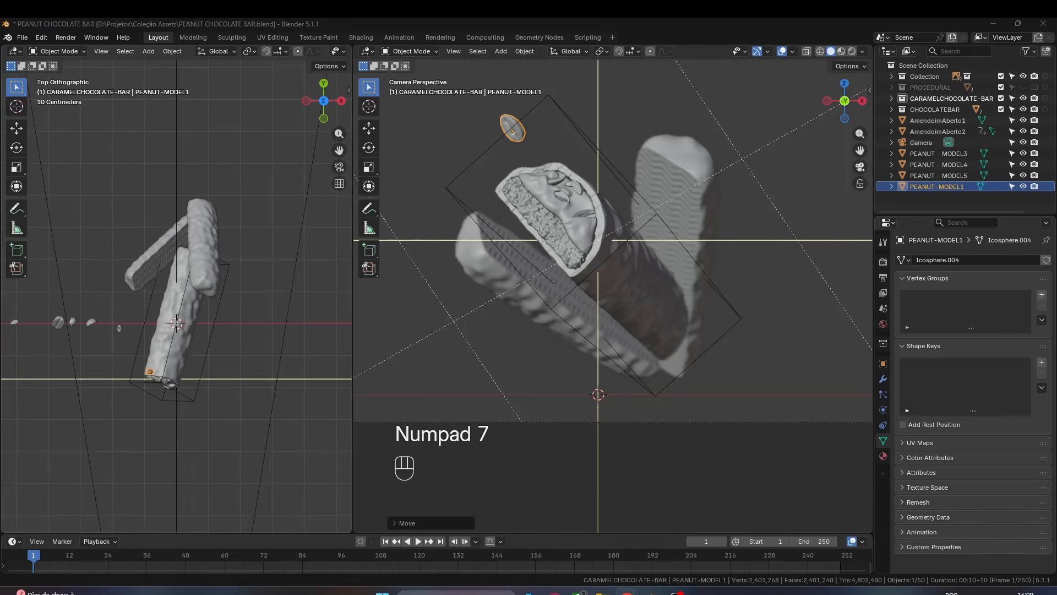
key(g)
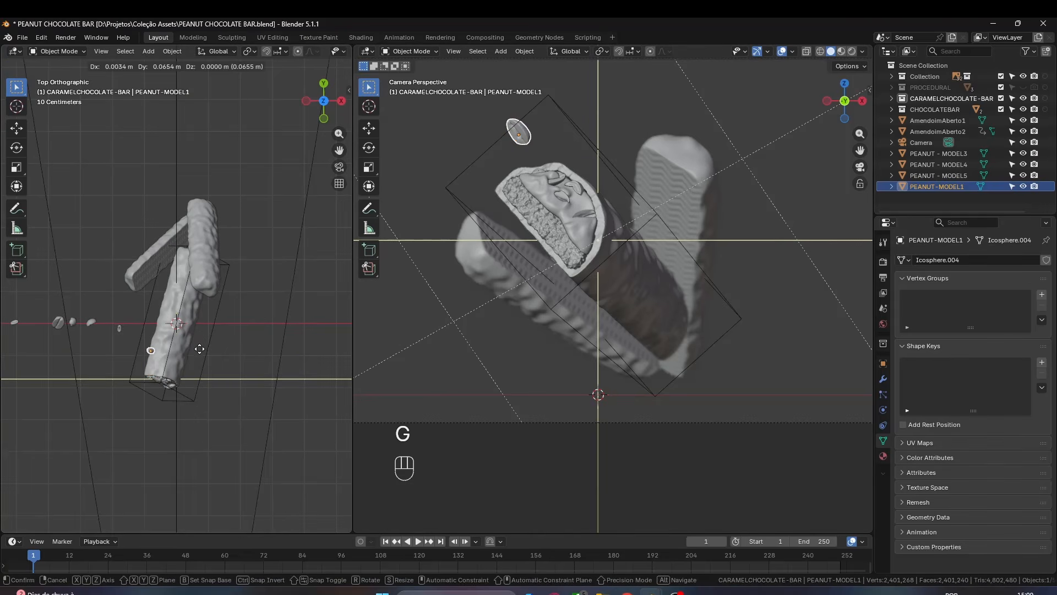
click(198, 268)
- Bring PEANUT-MODEL1 back toward the camera, reposition it above the cut end and refine its tilt
click(584, 152)
scroll(588, 154, up, 4)
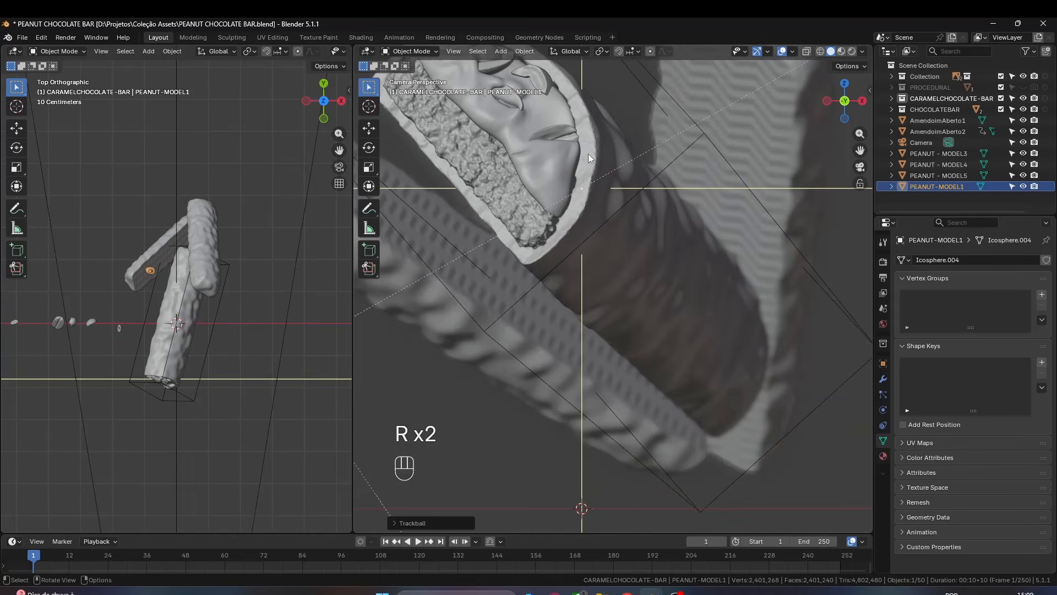
shift+middle_drag(588, 154, 687, 375)
key(g)
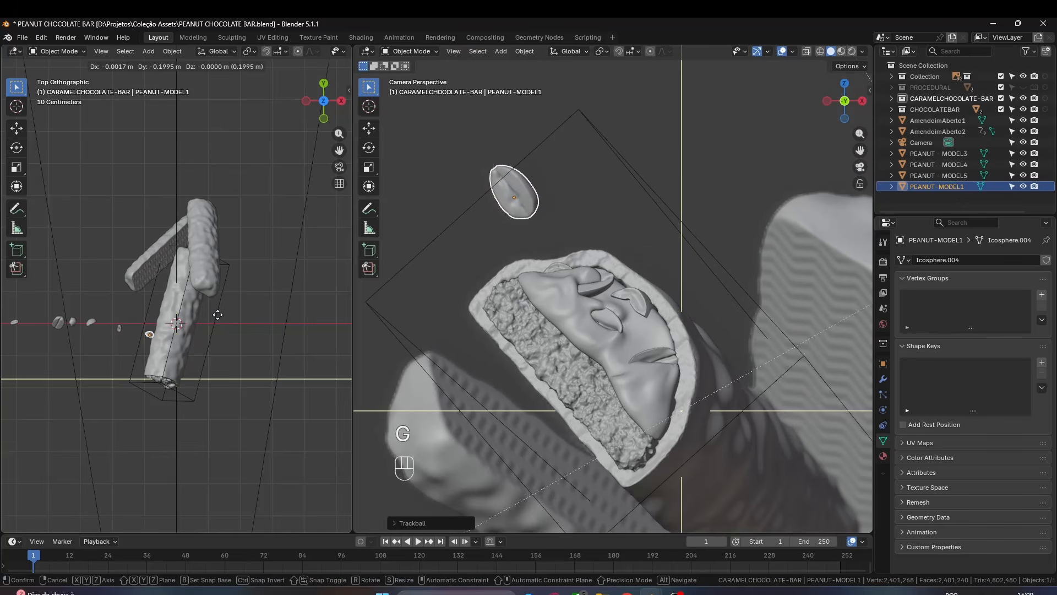
click(217, 308)
key(g)
click(604, 125)
scroll(600, 143, down, 4)
key(r)
key(r)
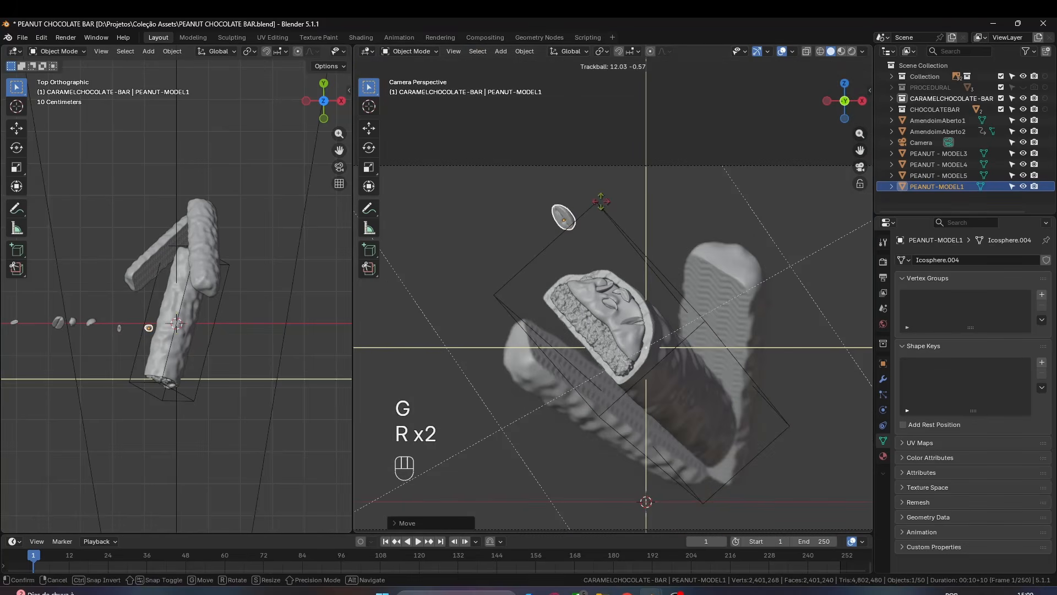
click(601, 201)
click(781, 52)
- Move PEANUT - MODEL3 over the bars in top view and raise it along Z beside the upright bar's upper end
click(92, 322)
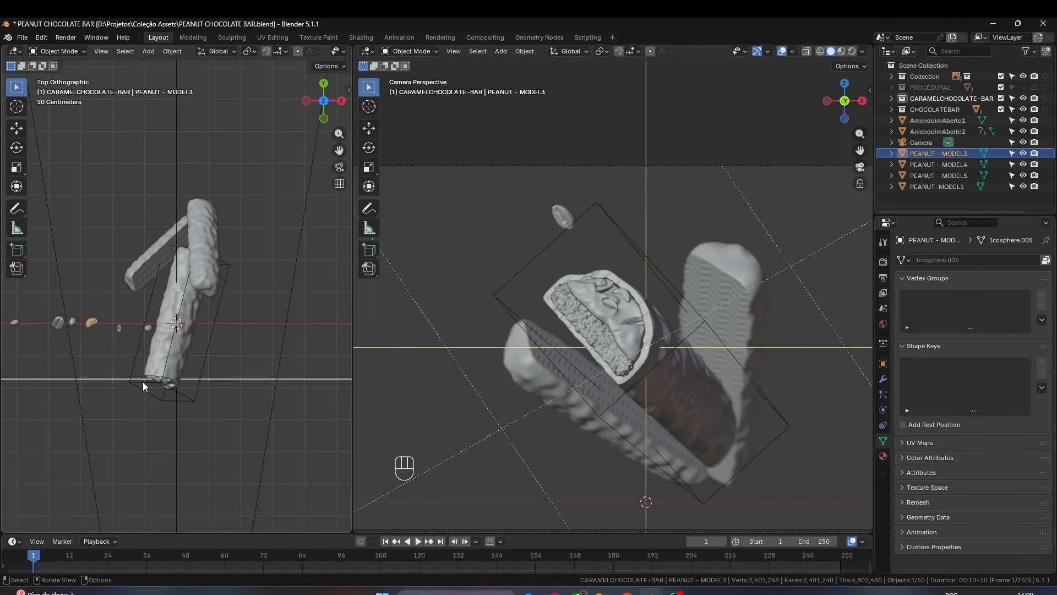
key(g)
click(184, 296)
key(g)
key(z)
click(730, 232)
- Scale PEANUT - MODEL3 down in two passes and tilt it freely beside the upright bar
key(s)
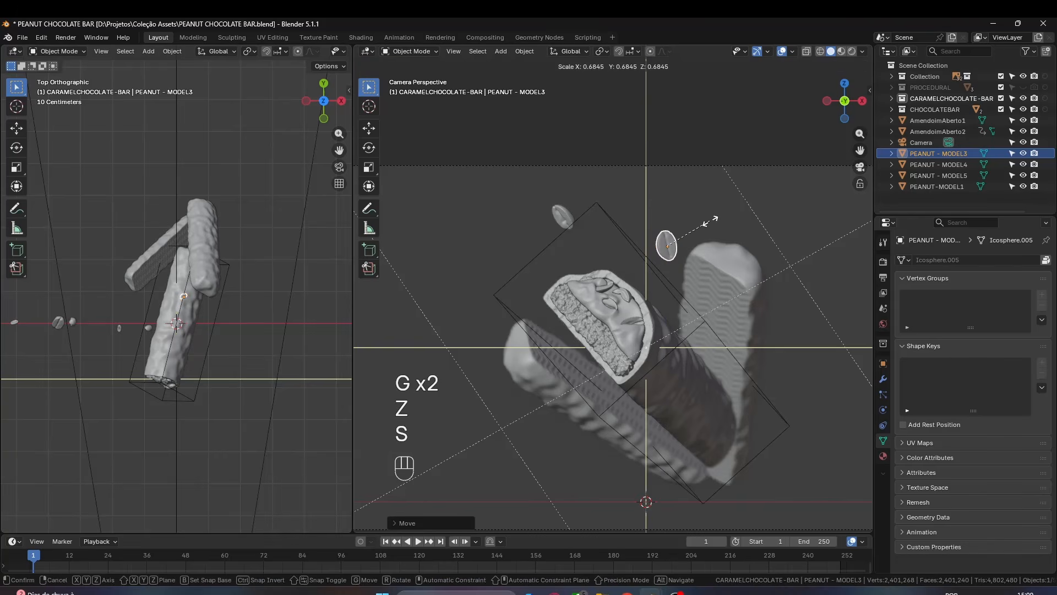
click(706, 222)
key(s)
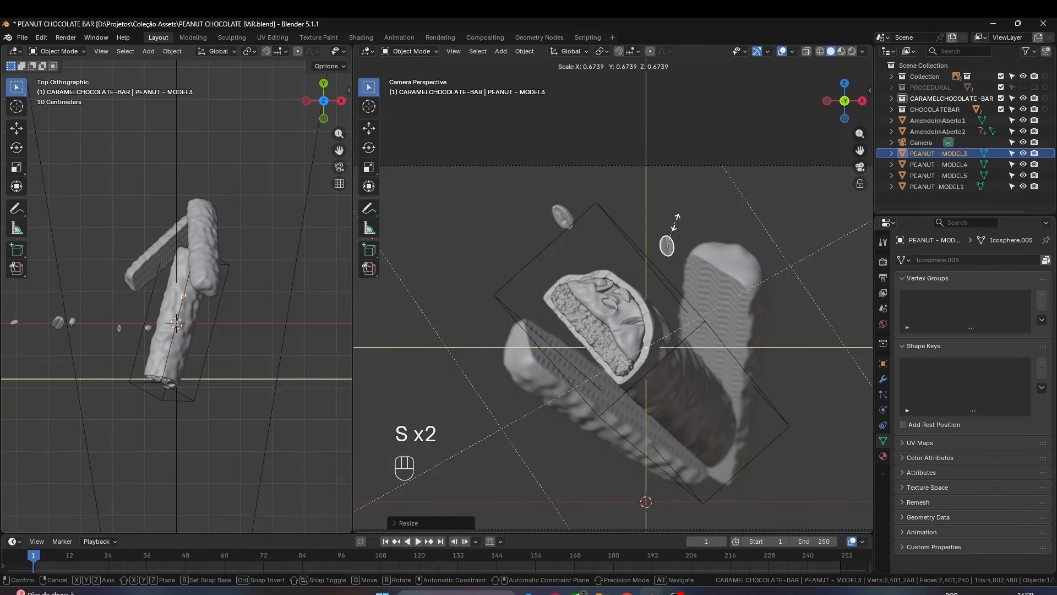
click(677, 221)
key(r)
key(r)
click(693, 220)
click(782, 51)
click(782, 51)
- Move AmendoimAberto2 to the bars and adjust its height along Z in the camera view
click(119, 329)
key(g)
key(g)
key(z)
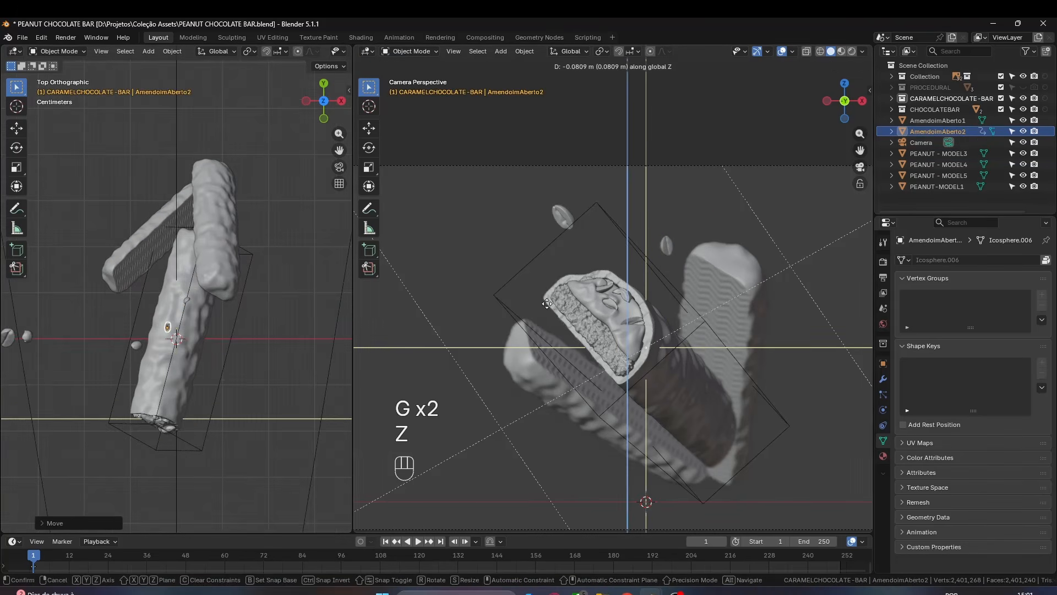
click(546, 305)
key(g)
- Tilt and scale AmendoimAberto2, and nudge it into place just left of the cut bar's open end
key(r)
key(r)
key(g)
key(r)
key(r)
key(s)
click(782, 51)
key(g)
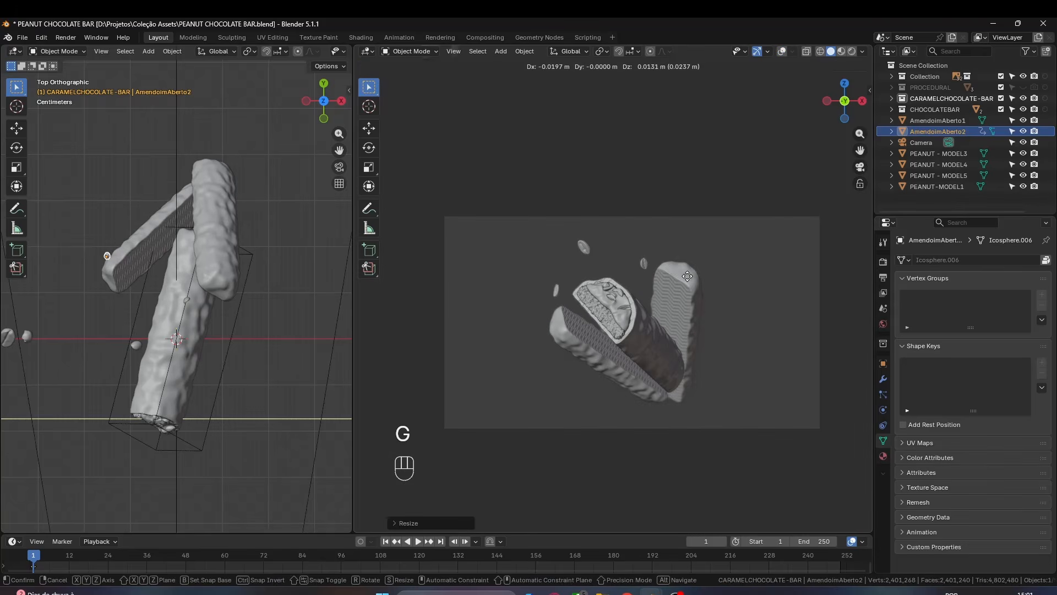
click(687, 275)
- Move and scale the next small peanut, placing it above AmendoimAberto2 and left of the cut end
click(26, 336)
key(g)
key(g)
click(633, 247)
key(s)
key(g)
click(270, 261)
click(609, 226)
scroll(59, 322, down, 2)
- Move PEANUT - MODEL4 toward the bars, scale it and reposition it in the camera view
click(59, 322)
key(g)
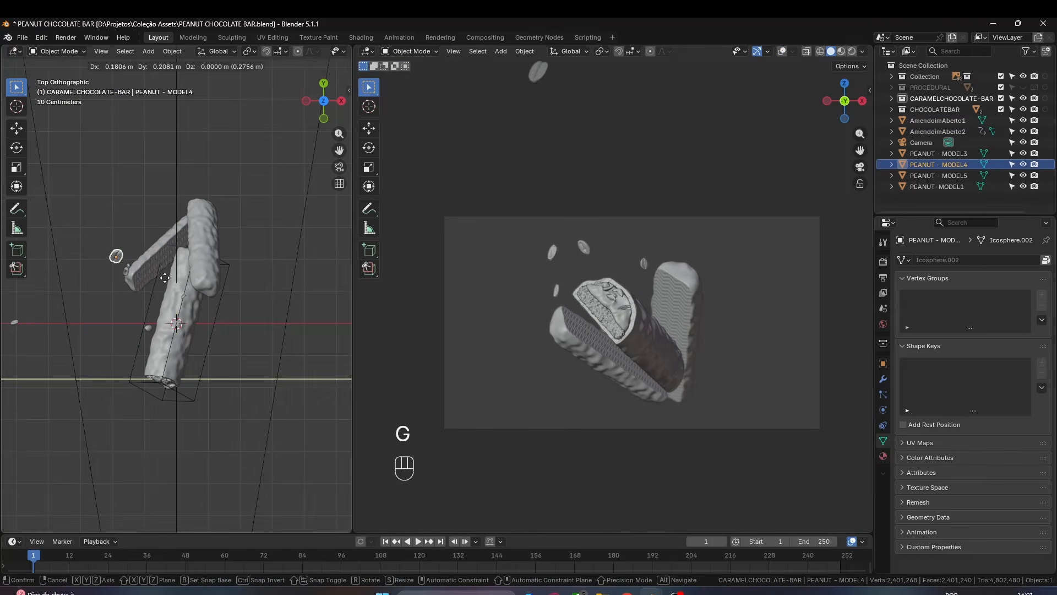
click(159, 232)
key(g)
key(s)
key(g)
click(631, 272)
key(Escape)
- Reposition PEANUT - MODEL5 near the bars' lower end and bring it closer to the camera
scroll(675, 321, down, 3)
key(g)
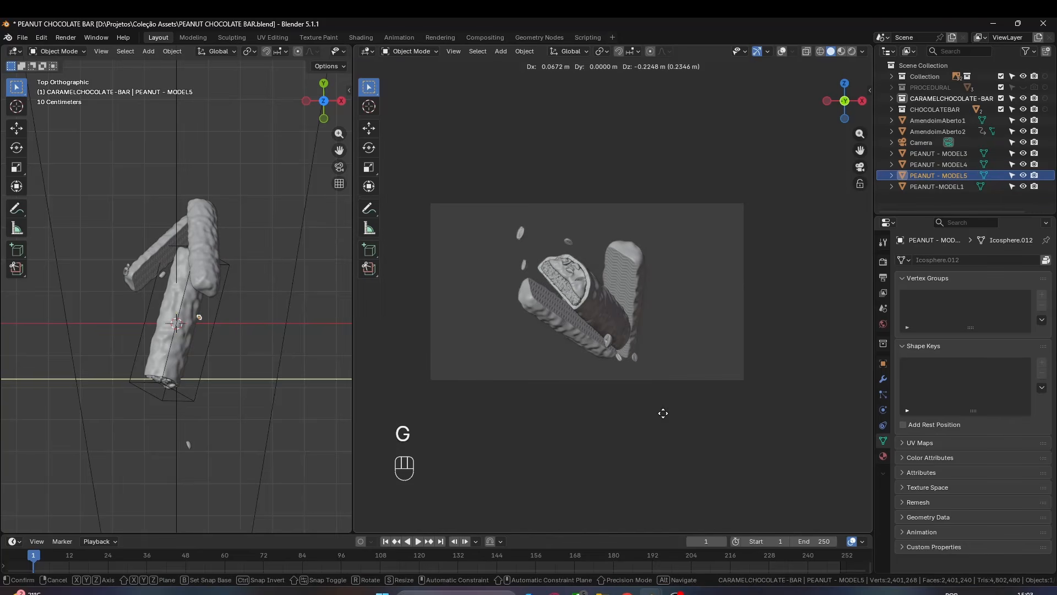
click(662, 413)
key(g)
click(668, 319)
key(g)
click(644, 329)
scroll(646, 324, up, 5)
- Switch the camera view to rendered shading, save the file and open the render sampling settings
click(852, 51)
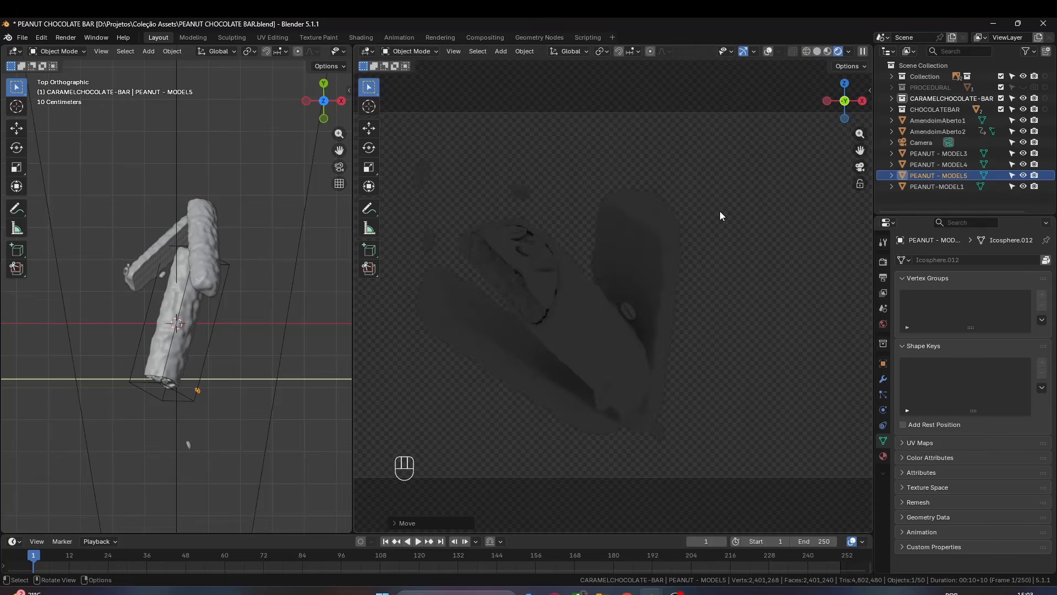
scroll(719, 211, down, 4)
key(ctrl+s)
click(883, 262)
scroll(957, 385, down, 4)
- Add an area light and an empty as its target, and raise the light above the bars along Z
key(shift+a)
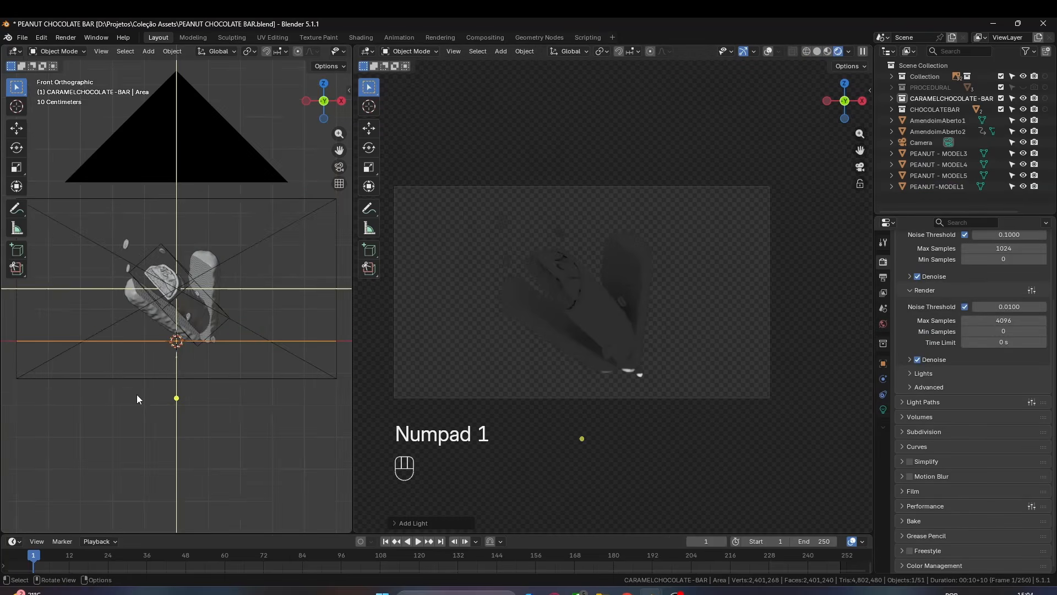
key(shift+a)
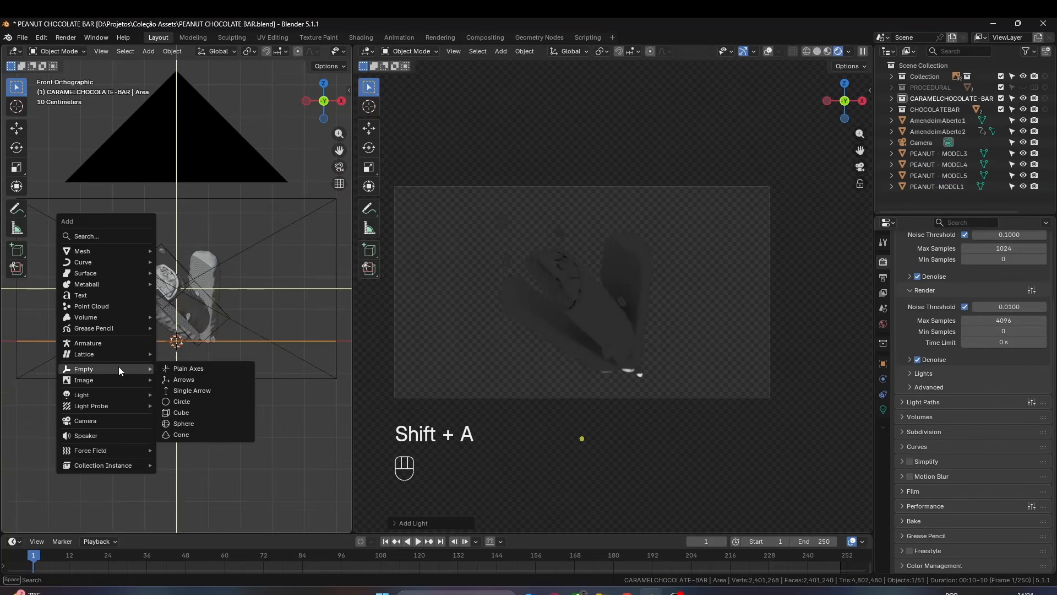
click(190, 391)
key(g)
key(z)
click(215, 232)
- Give the area light a Track To constraint with TRACK-LIGHT as its target
click(883, 359)
click(883, 374)
click(949, 260)
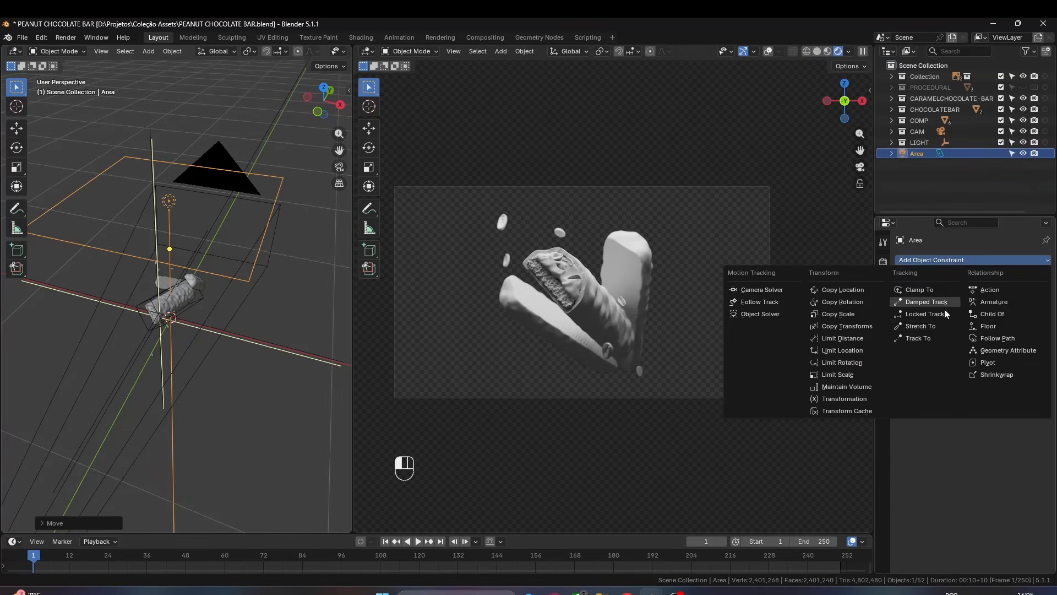
click(919, 338)
click(986, 295)
click(986, 315)
scroll(583, 251, up, 3)
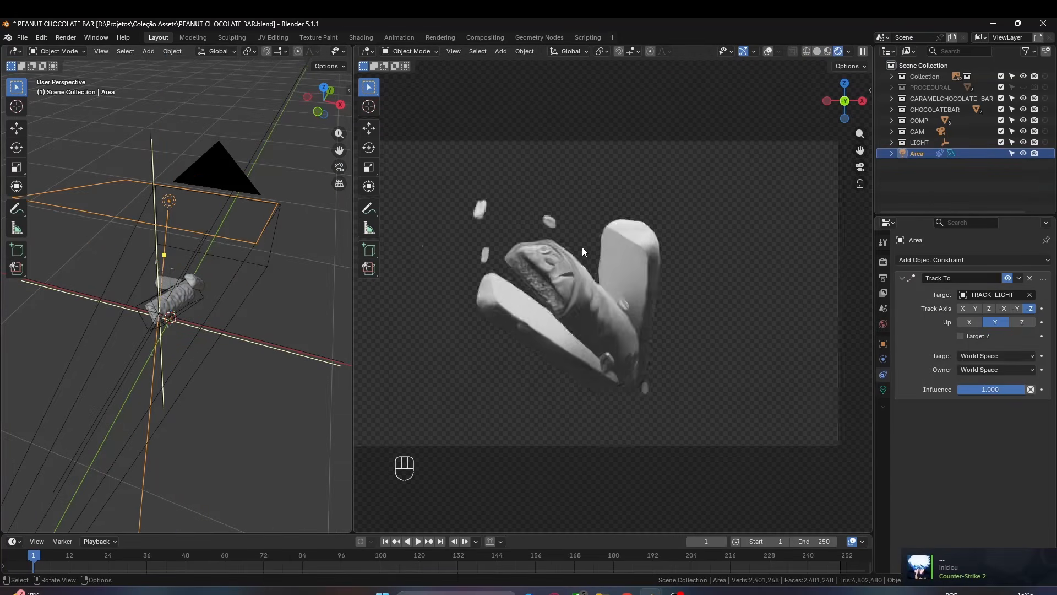
scroll(582, 251, up, 1)
- Set the camera's depth of field F-Stop to 15.1
click(226, 217)
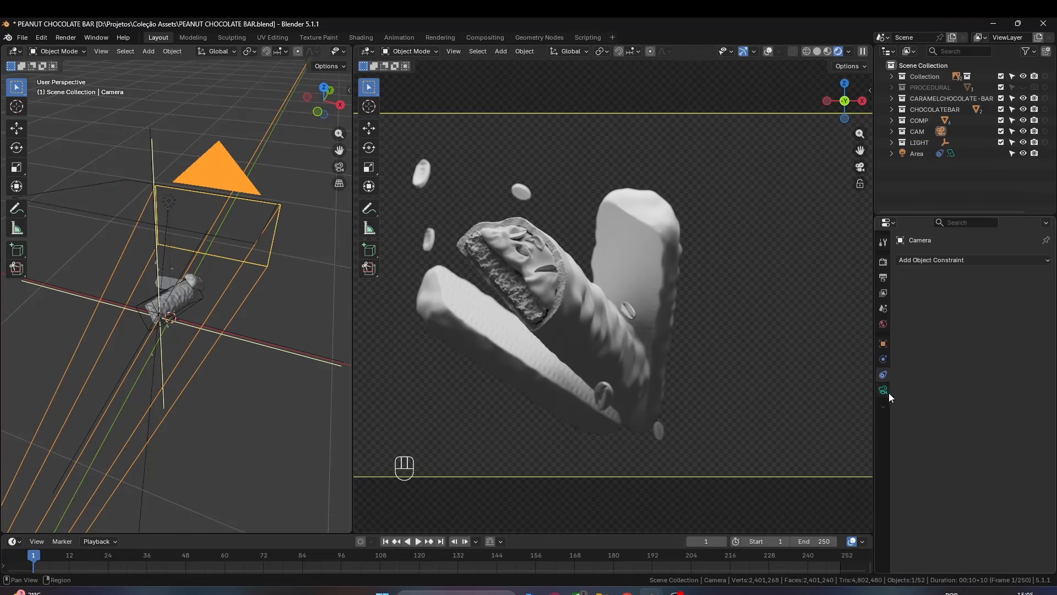
click(883, 391)
scroll(972, 440, down, 8)
drag(991, 496, 1035, 496)
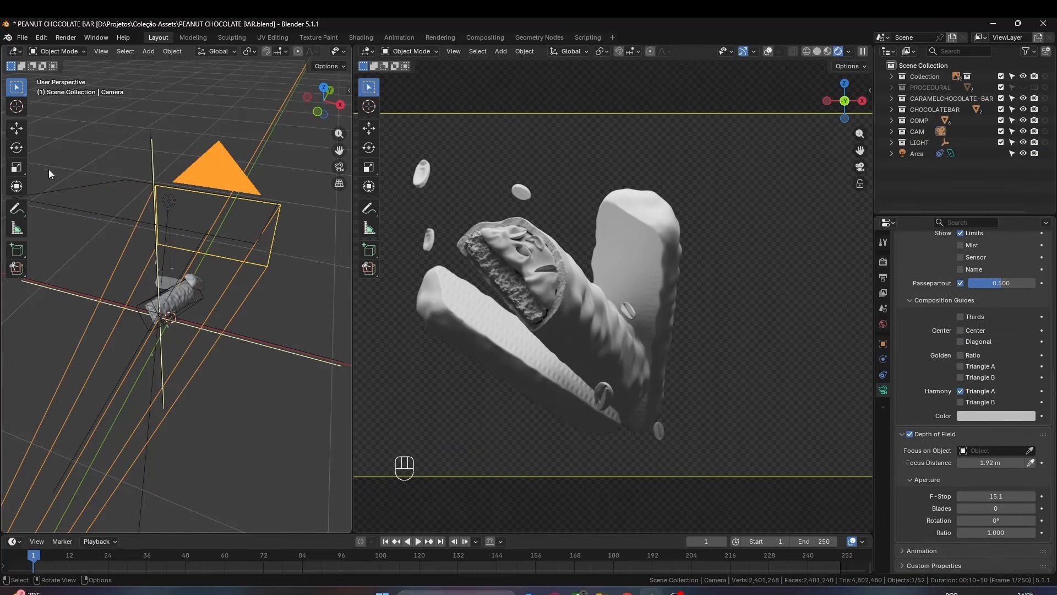
scroll(189, 173, down, 2)
- Move the area light sideways in front view so it lights the bars from the side
click(153, 232)
key(KP_1)
key(g)
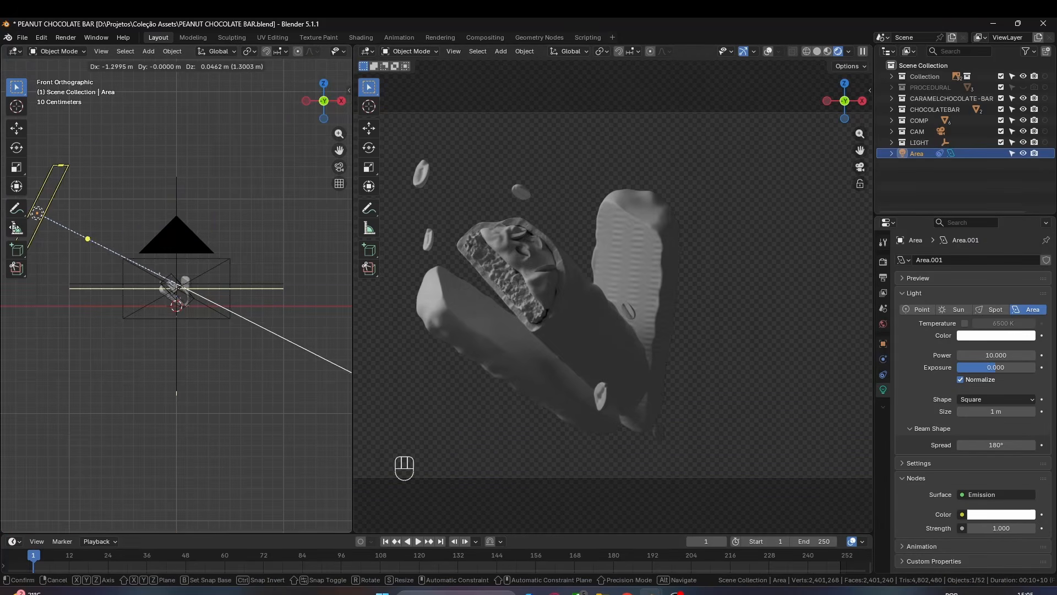
click(346, 207)
- Darken the world background color to black
click(883, 323)
click(998, 330)
drag(1027, 190, 1027, 227)
scroll(250, 170, down, 4)
- Reposition the area light above the bars in front view and set its power to 30.2
key(g)
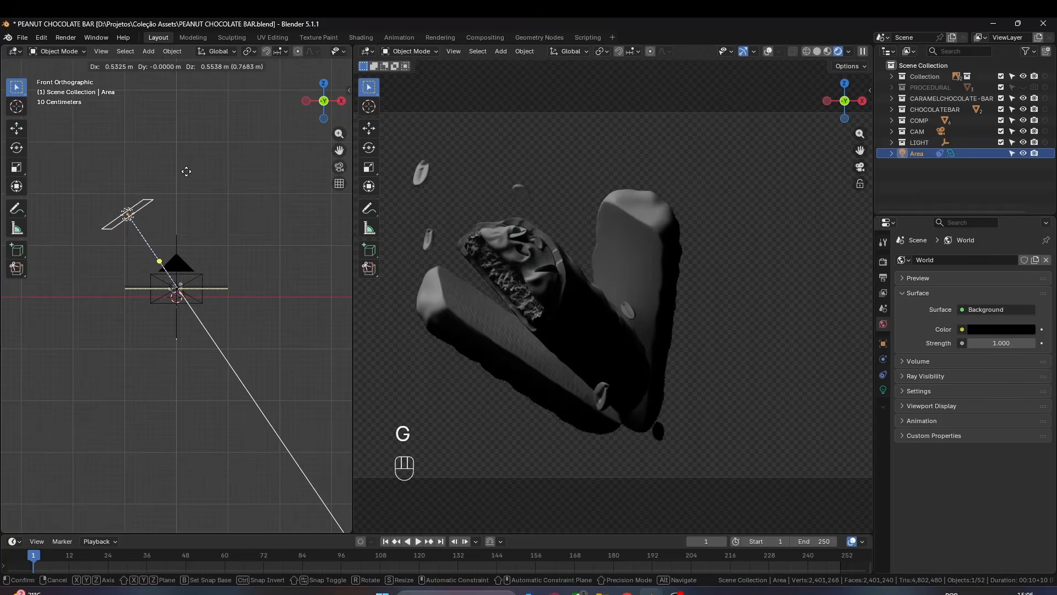
click(186, 171)
click(883, 390)
- Move the area light behind the bars in top view and adjust its height along Z
key(KP_7)
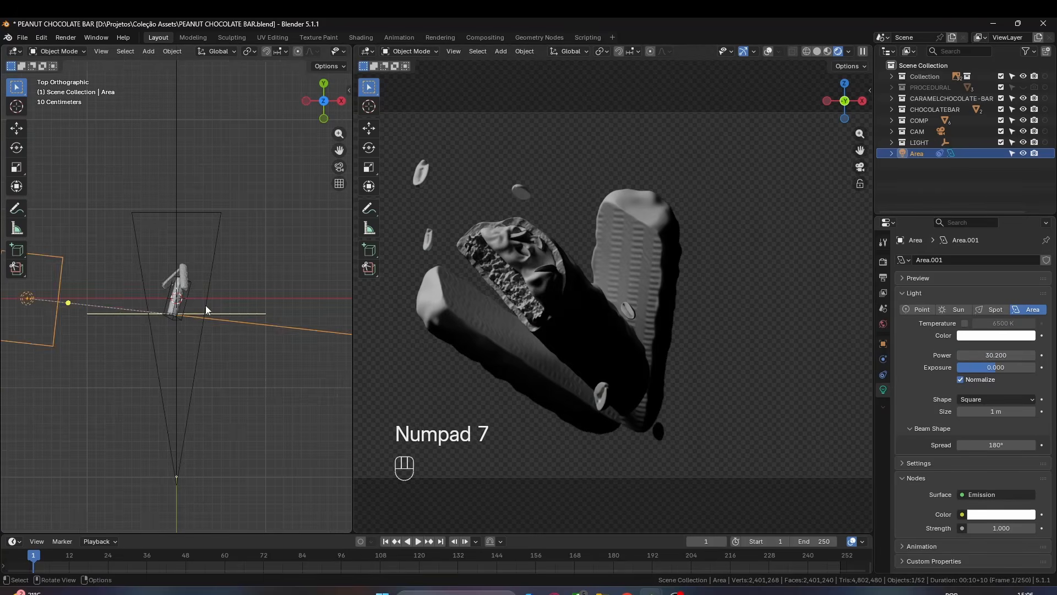
key(g)
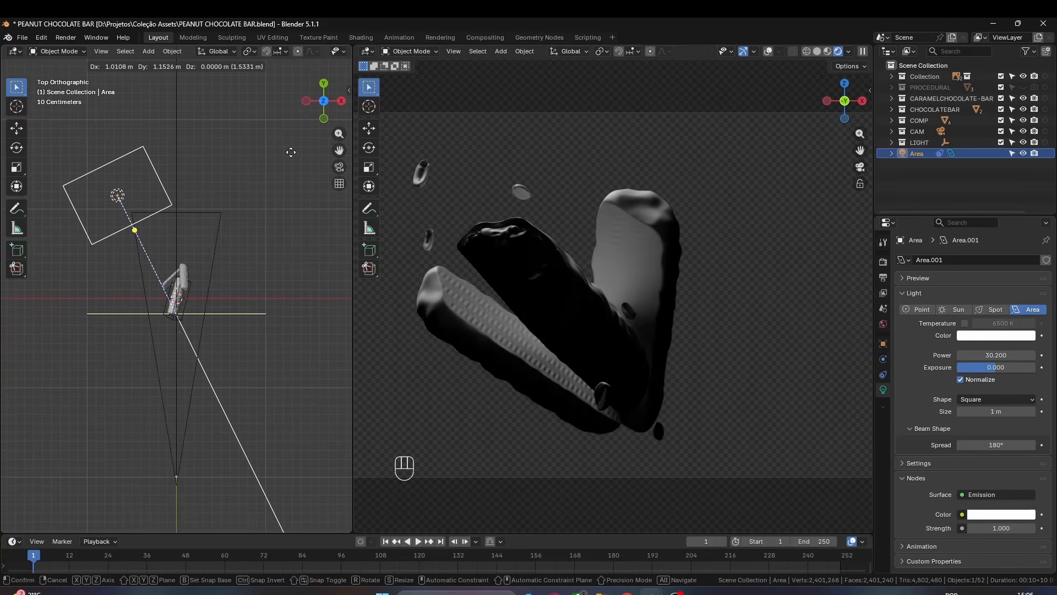
click(287, 156)
middle_drag(248, 254, 222, 163)
key(g)
key(z)
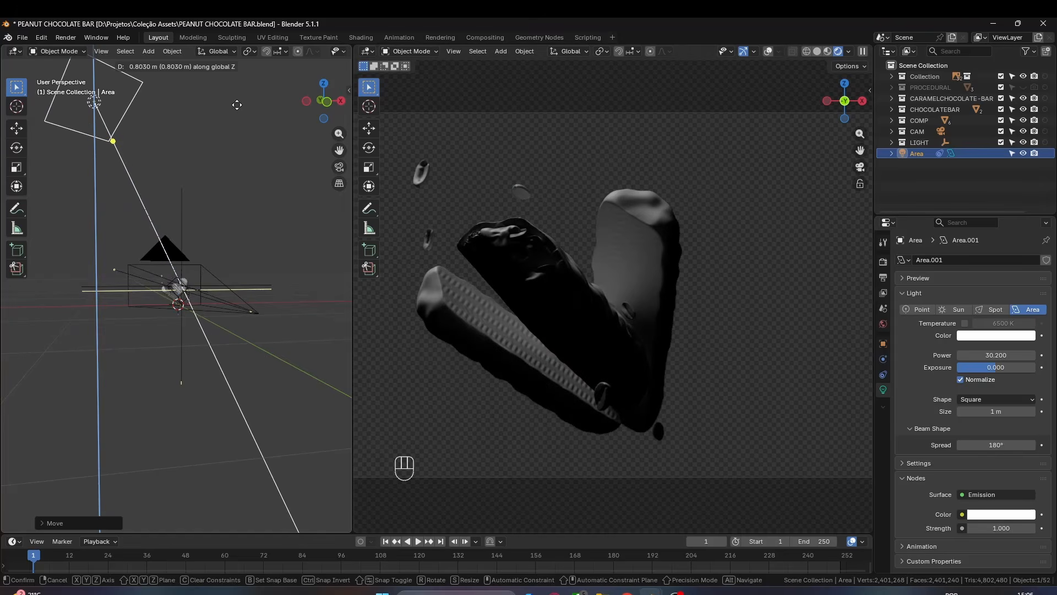
click(236, 165)
- Add a plane mesh and adjust its height along Z
key(shift+a)
mouse_move(165, 81)
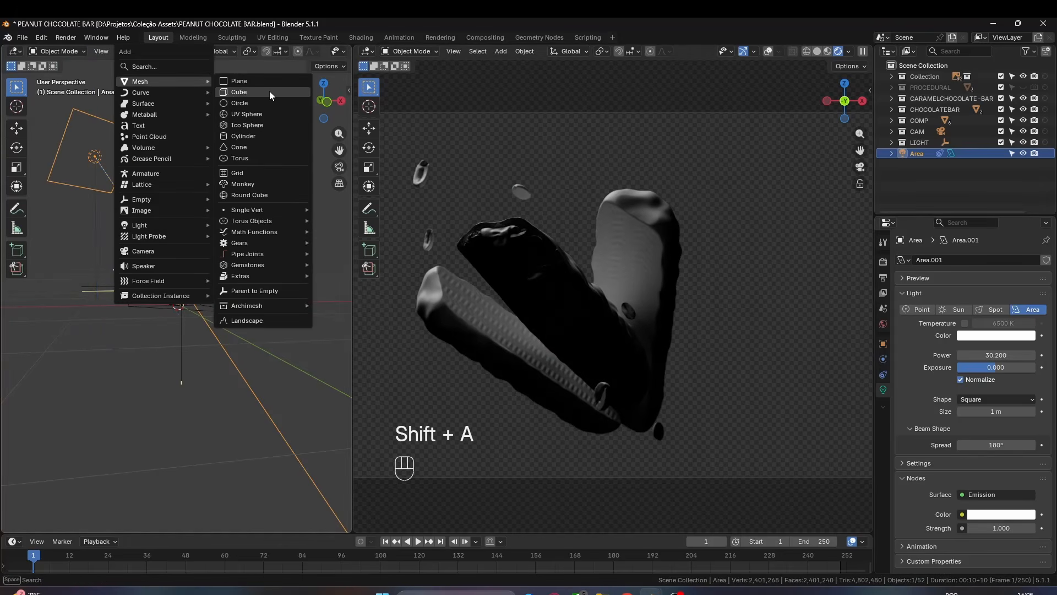
click(248, 81)
key(g)
key(z)
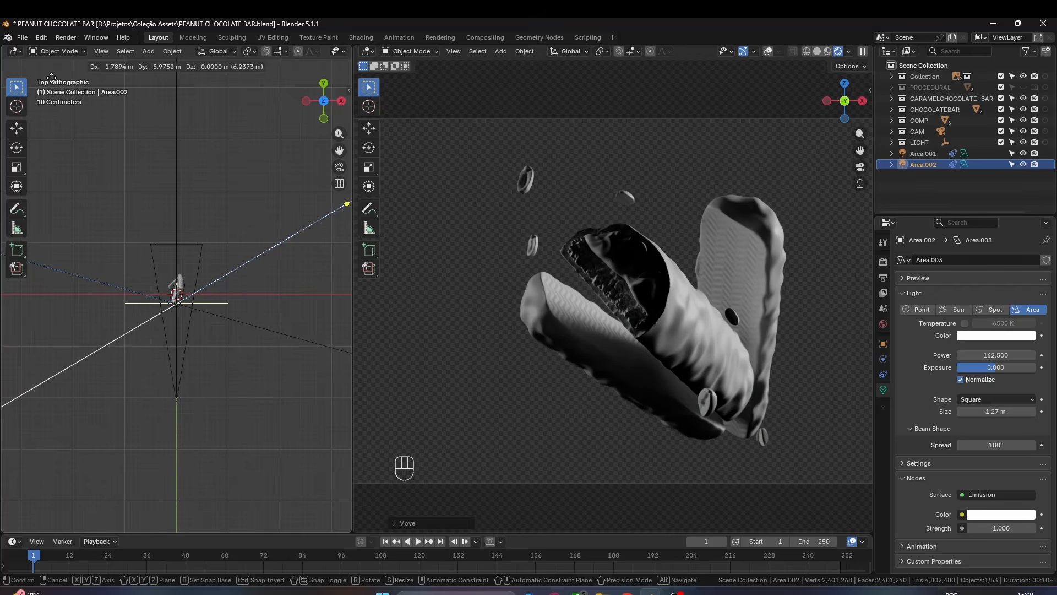
- Reposition the Area.002 light behind and to the right of the bars in top view
click(33, 66)
key(g)
click(226, 255)
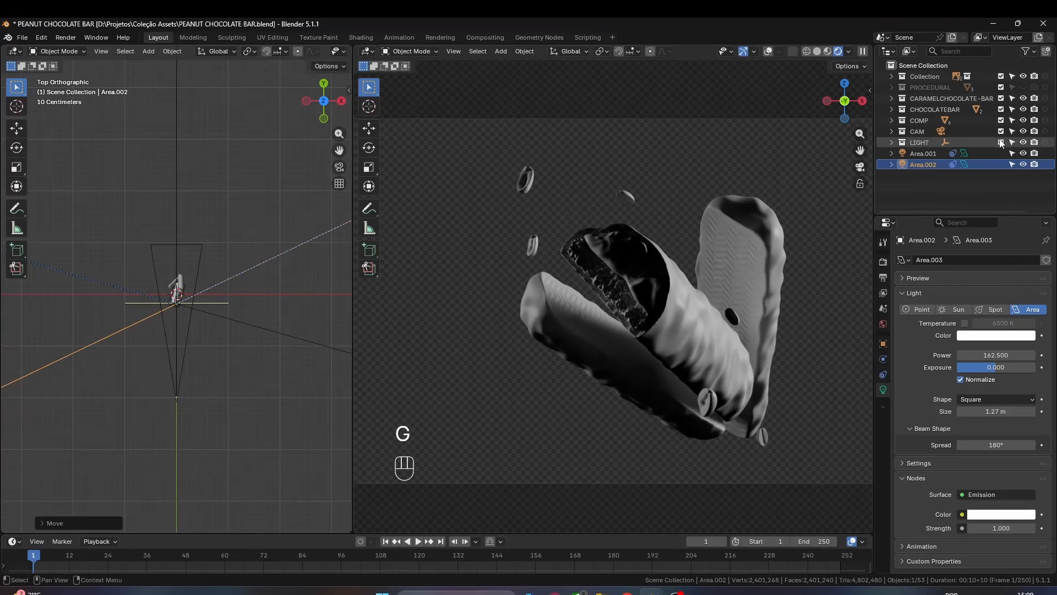
- Hide Area.001, adjust Area.002's height along Z and shift it in top view to light the cut bar's side
click(1023, 153)
key(g)
key(z)
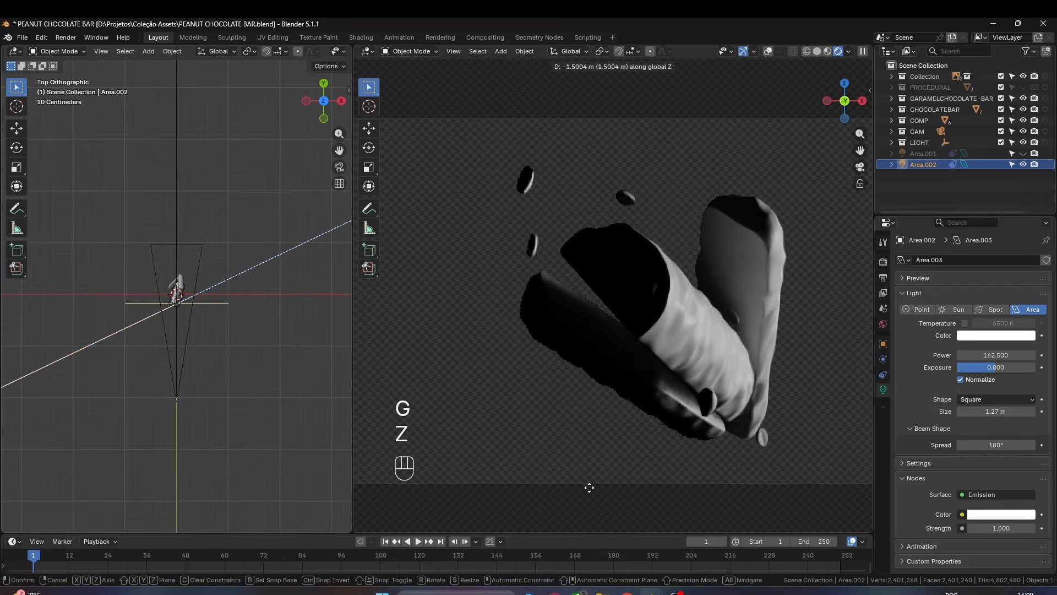
click(488, 367)
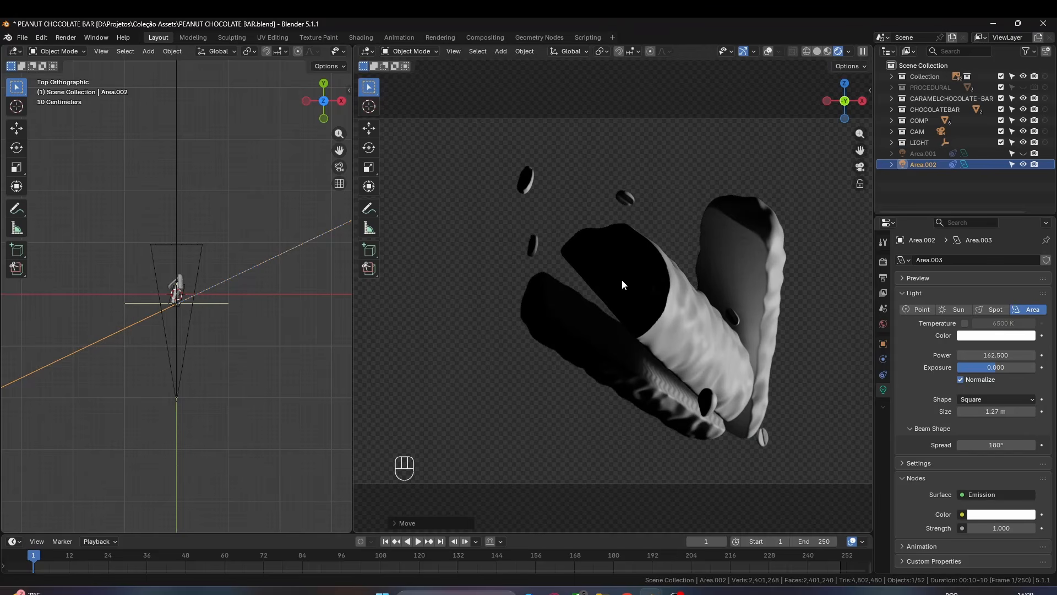
key(g)
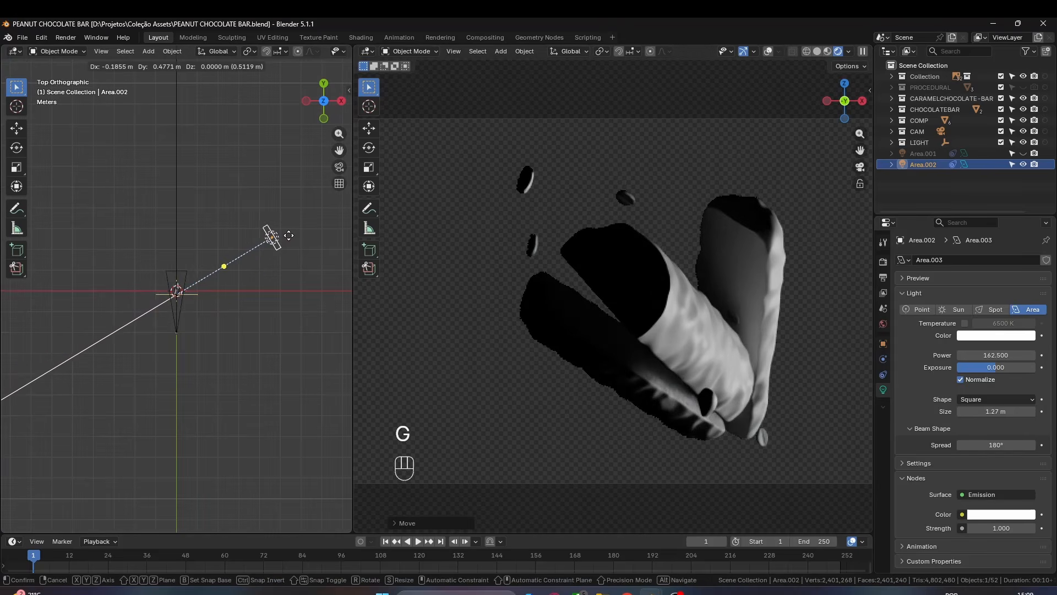
click(283, 232)
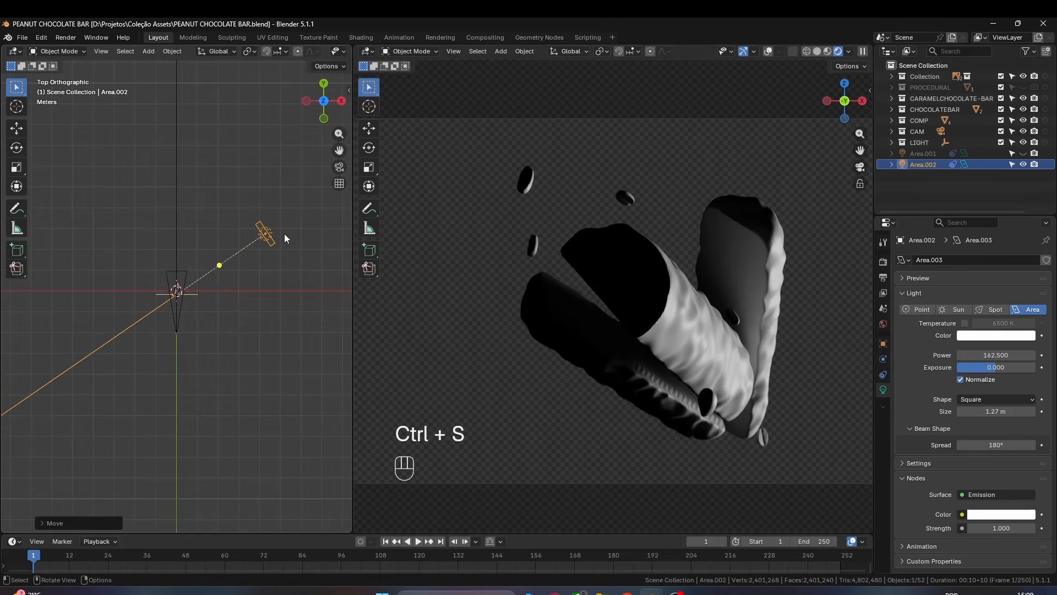
- Delete the Area.001 light and move Area.002 farther behind the bars in top view
key(x)
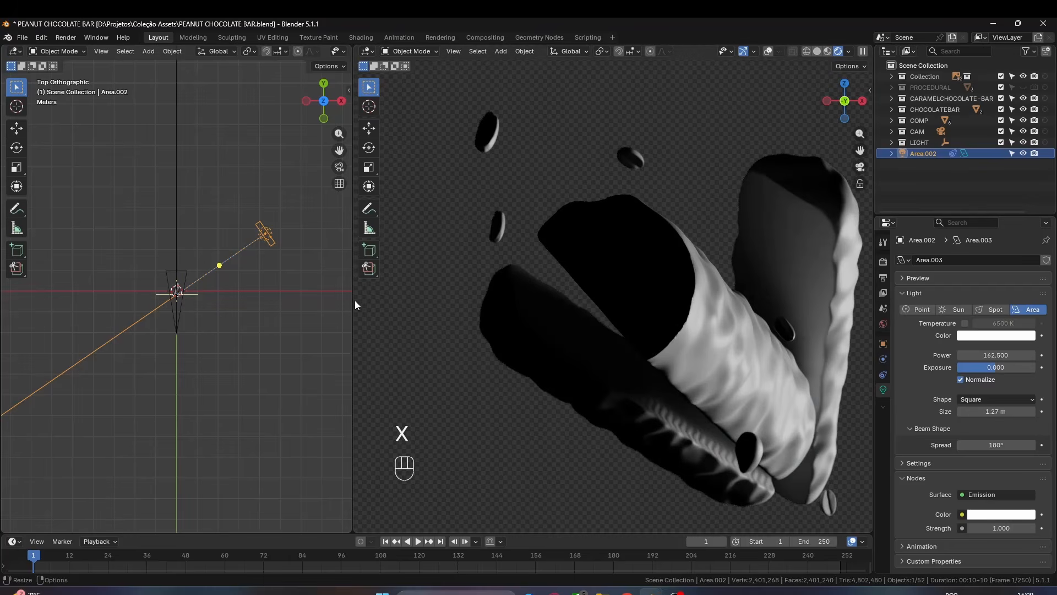
key(g)
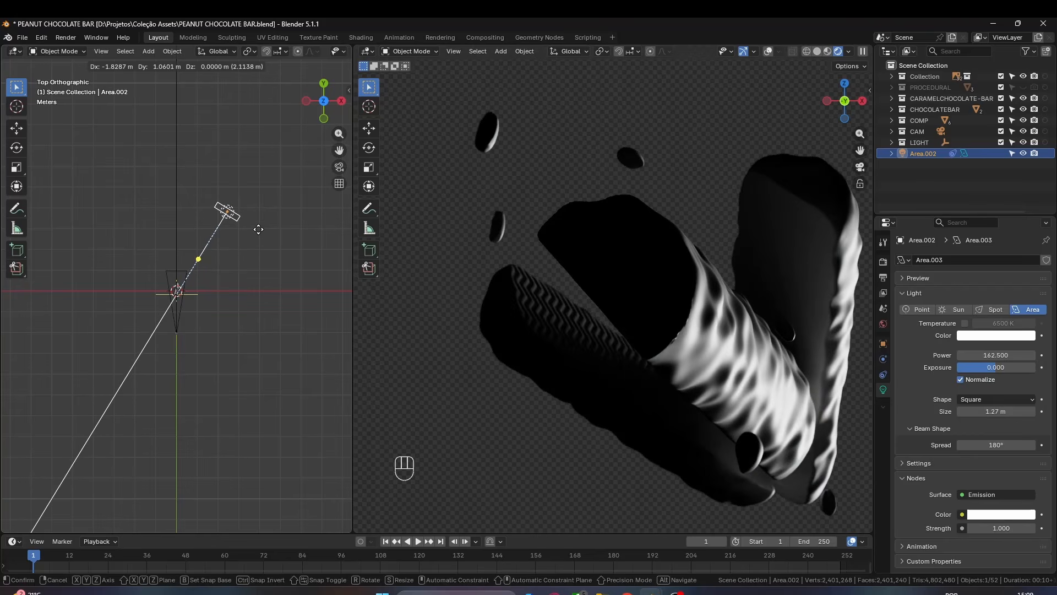
click(270, 233)
ctrl+middle_drag(725, 293, 725, 288)
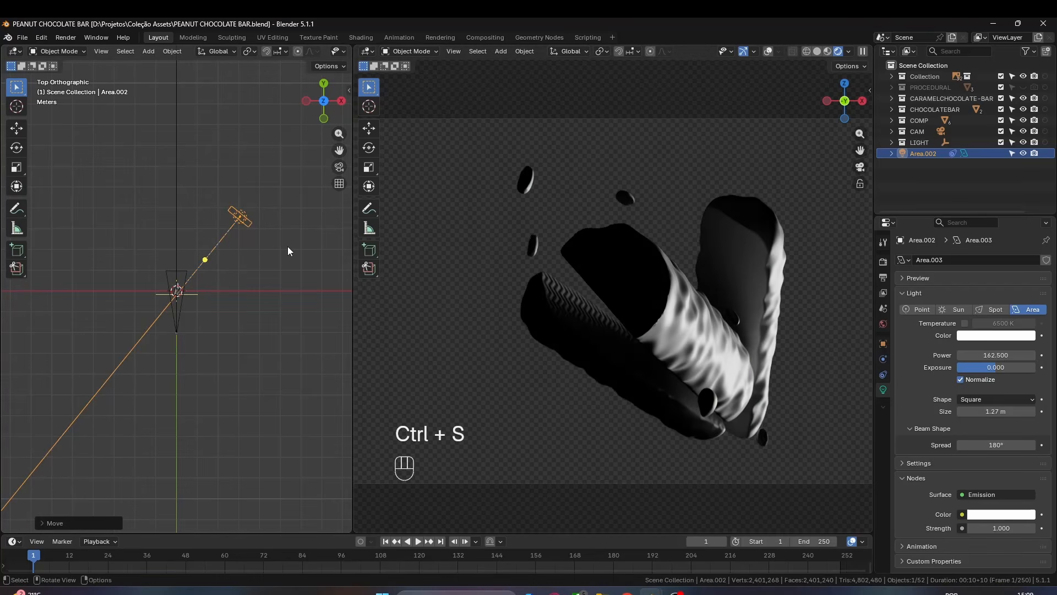
- Move Area.002 farther from the bars along its local Z axis and save the file
key(g)
key(z)
key(z)
click(311, 242)
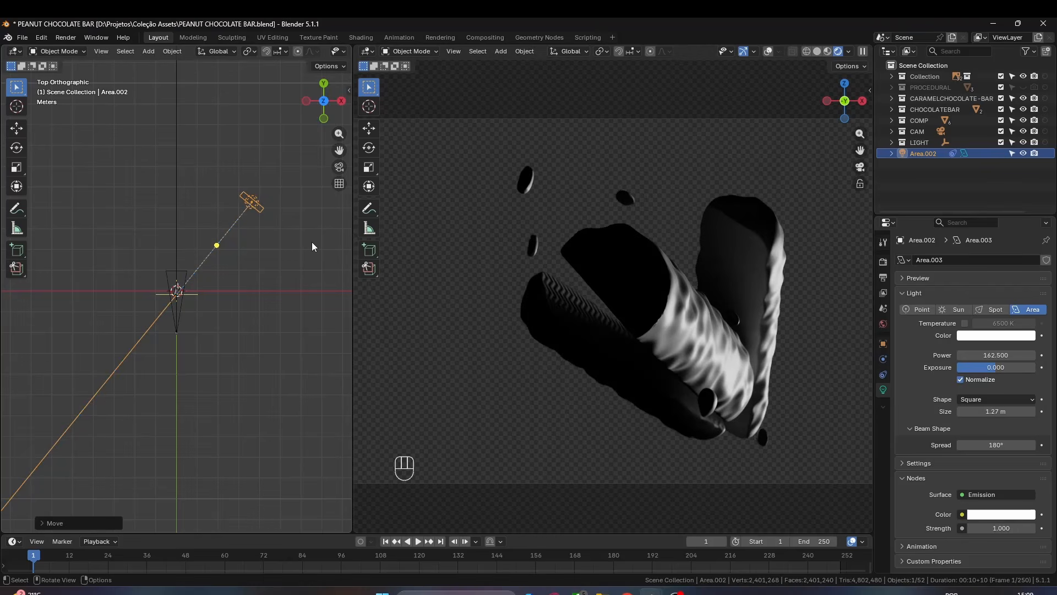
key(ctrl+s)
- Add another area light and move it along Z
key(shift+a)
mouse_move(596, 402)
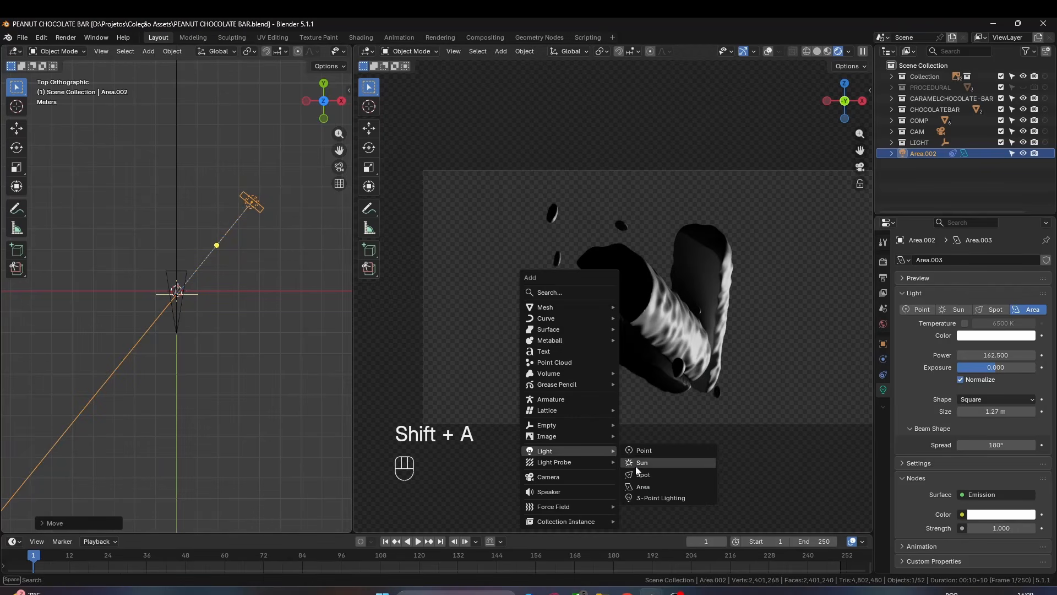
click(651, 489)
key(g)
key(z)
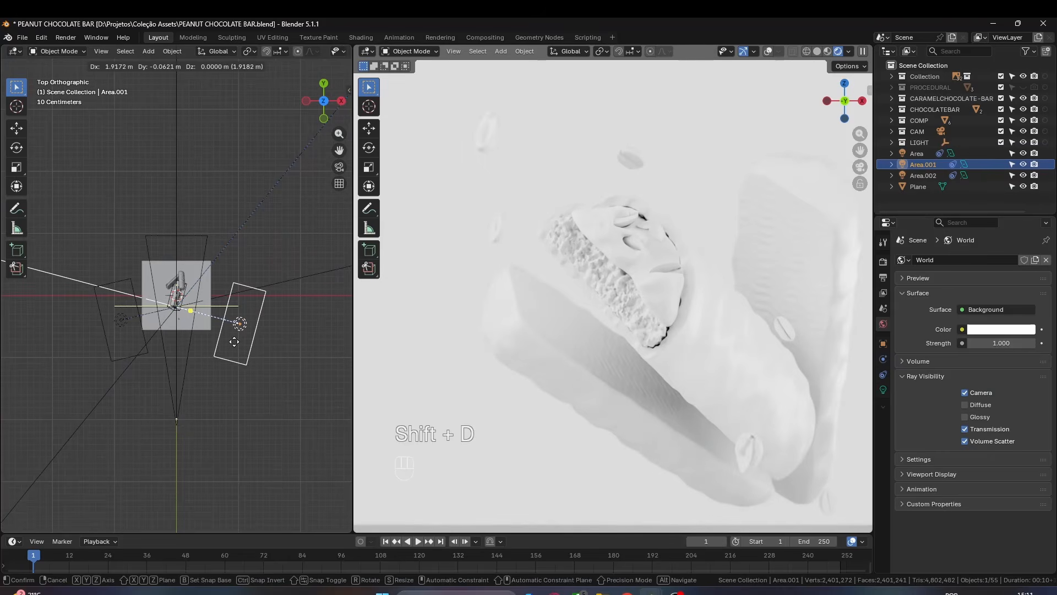
- Place the duplicated Area.001 light on the opposite side of the bars from the Area light
click(234, 341)
scroll(236, 340, down, 4)
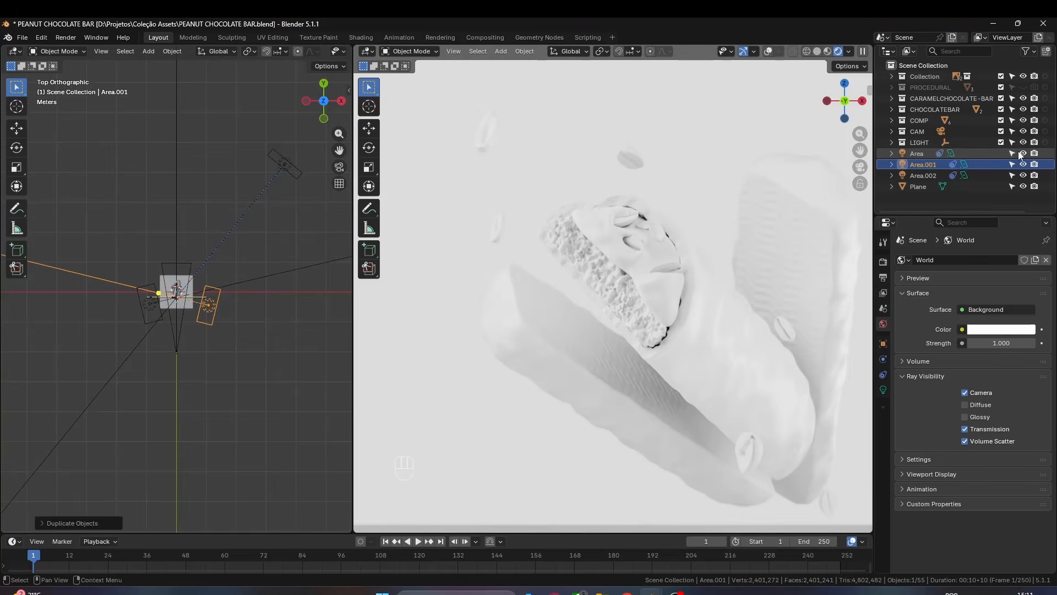
- Isolate the Area light by hiding Area.001 and Area.002
drag(1021, 153, 1022, 164)
click(1023, 175)
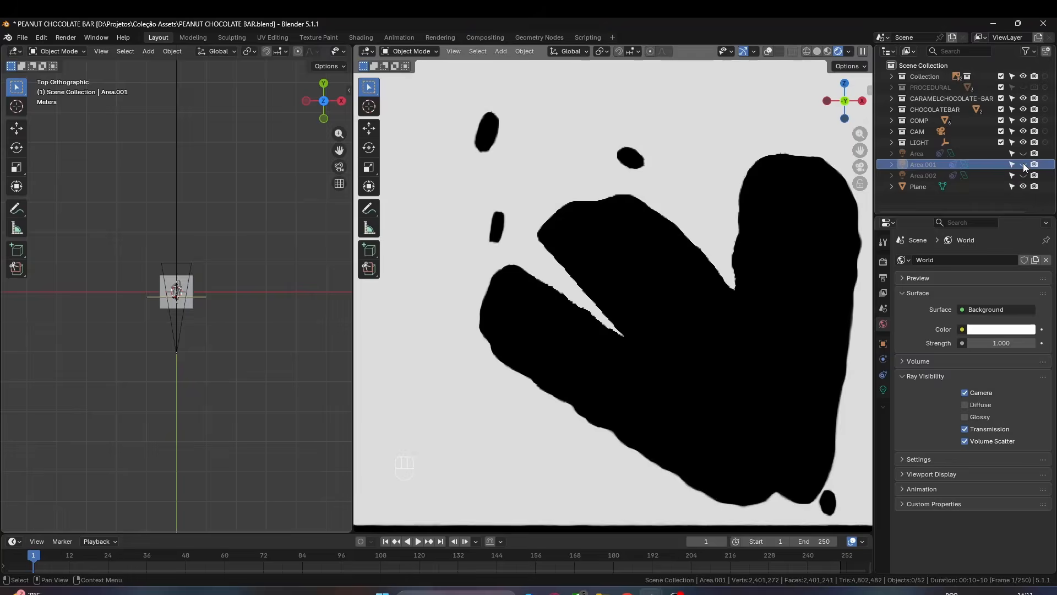
click(1023, 153)
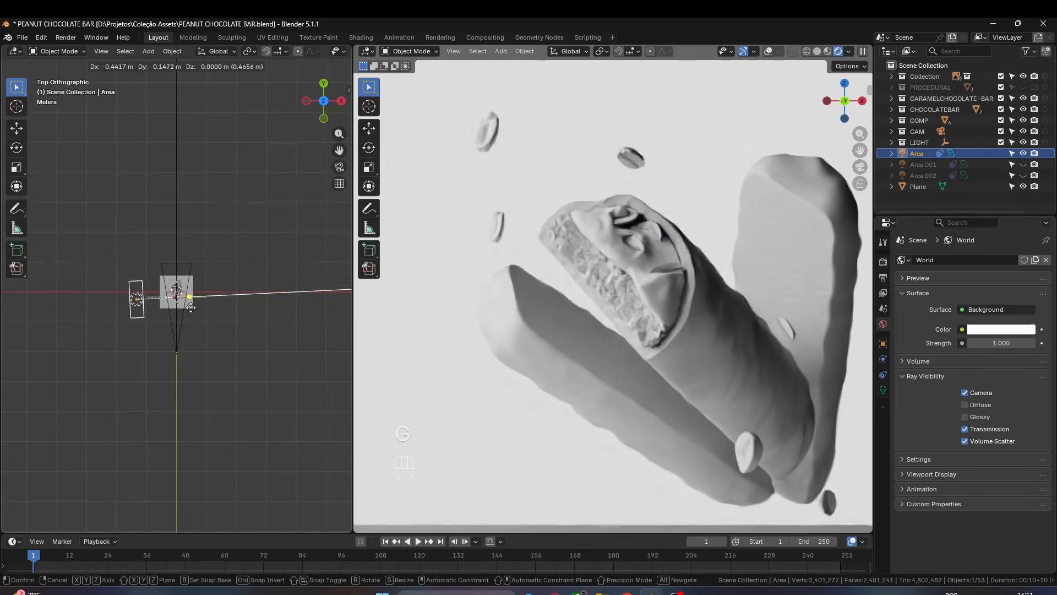
- Shift the Area light toward the front of the bars and hide it in the viewport
key(g)
click(196, 314)
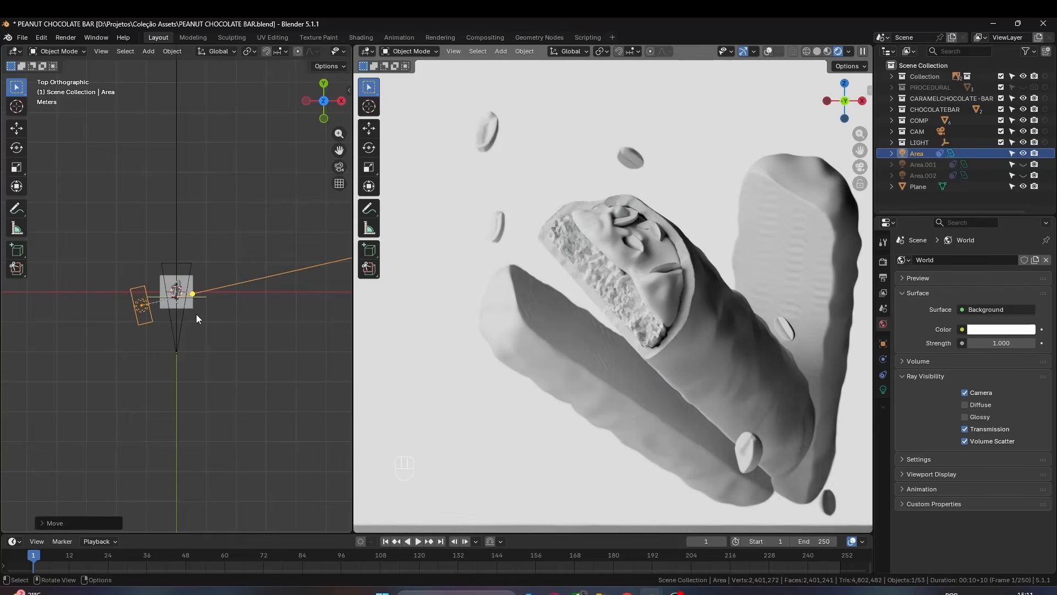
click(1022, 154)
- Show the Area.001 light and move it diagonally outward, toward the front of the bars
click(1023, 164)
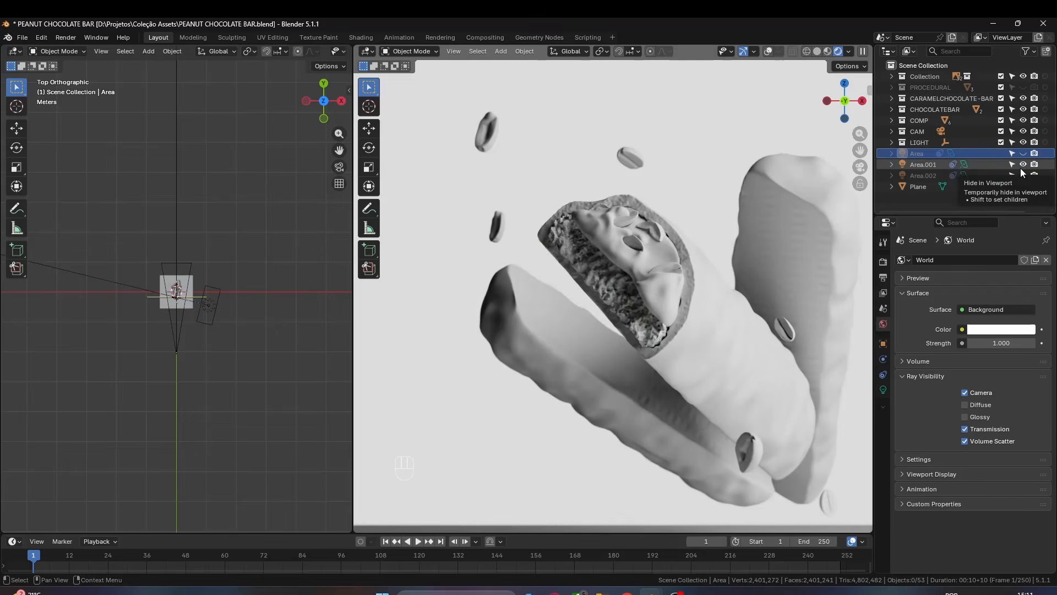
click(929, 164)
key(g)
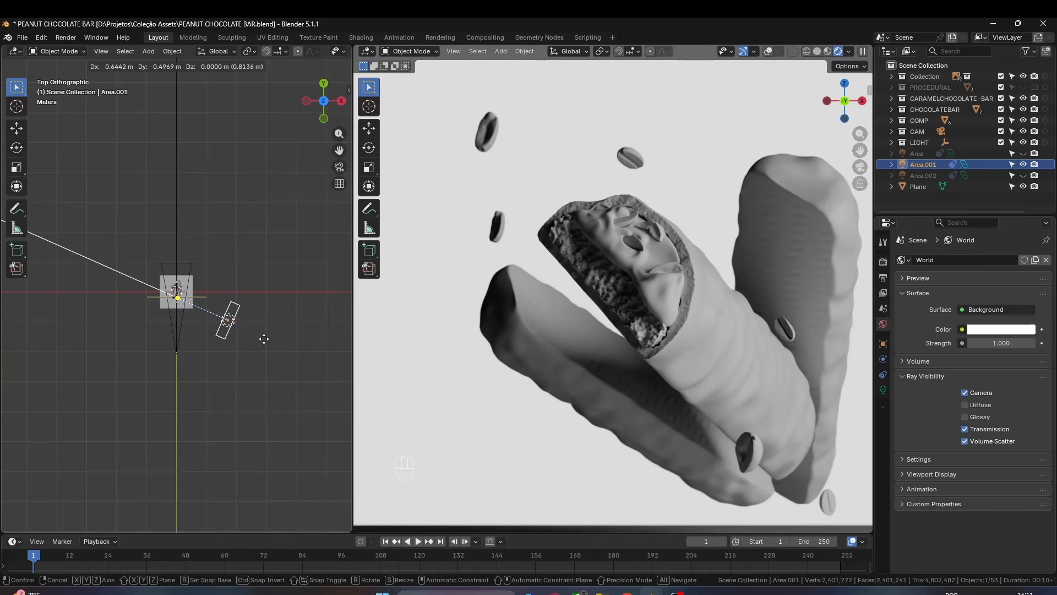
click(275, 348)
- Save the file and make the Area light visible again
click(880, 390)
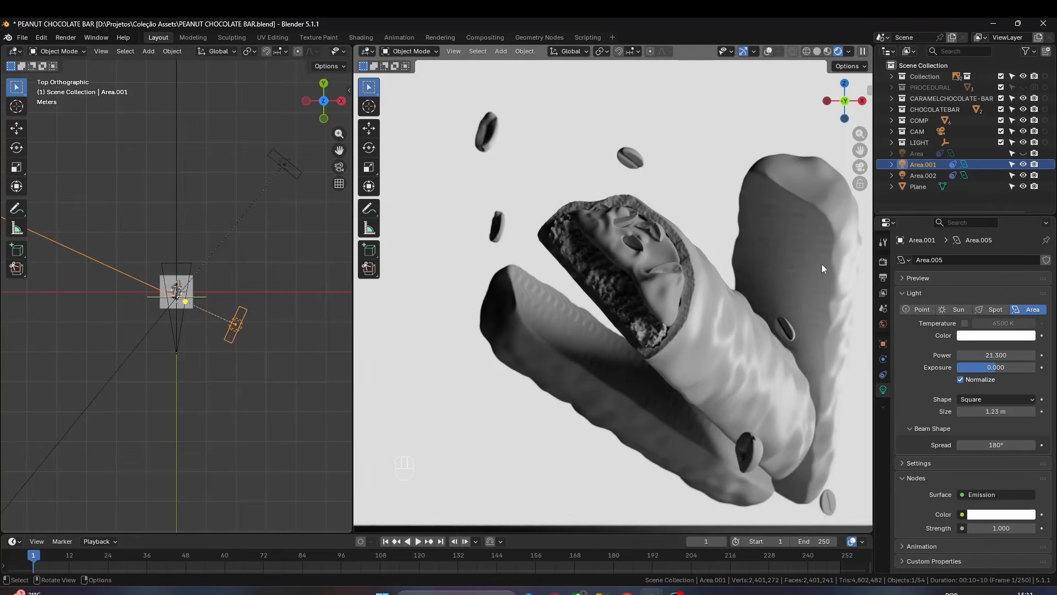
ctrl+middle_drag(812, 272, 814, 278)
key(ctrl+s)
click(1022, 154)
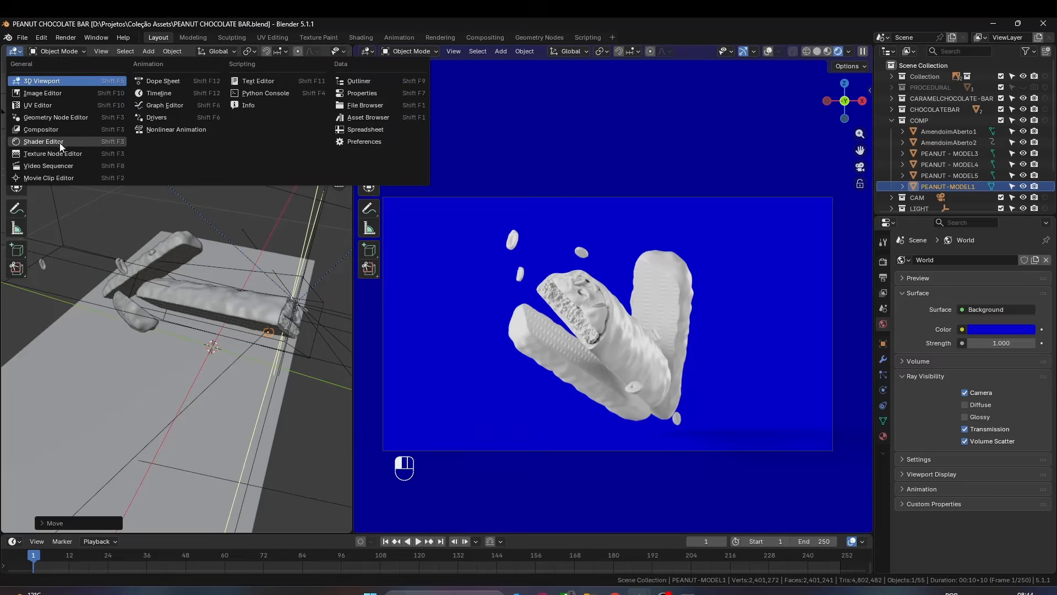
- Turn the free 3D viewport into a Shader Editor without the sidebar and pin the chocolate bar material
click(55, 149)
key(n)
click(344, 51)
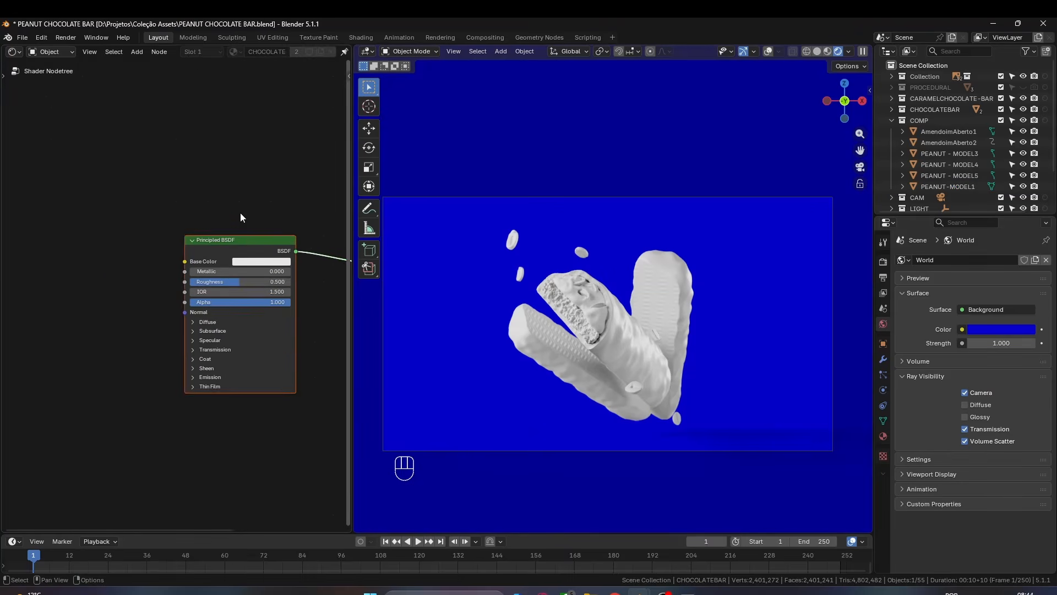
- Set the chocolate's Principled BSDF roughness and IOR level to 0.000 and its transmission weight to 1.000
scroll(242, 375, up, 5)
drag(208, 347, 191, 377)
click(237, 348)
drag(196, 170, 259, 270)
scroll(261, 269, down, 8)
key(g)
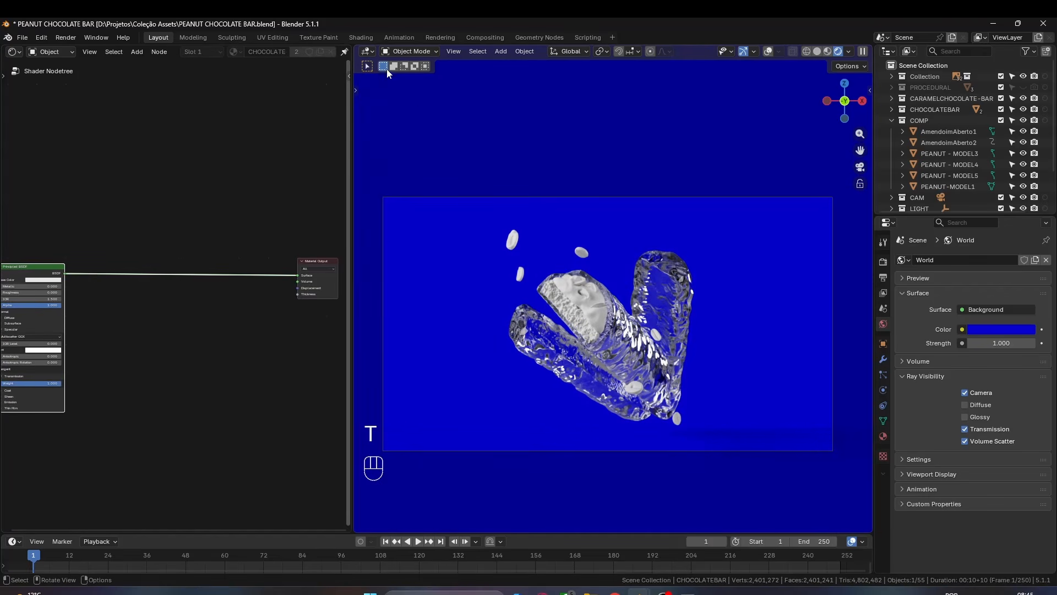
- Widen the Shader Editor, split the camera viewport into two stacked views, and give the upper one rendered shading
drag(354, 167, 437, 168)
shift+middle_drag(633, 297, 631, 150)
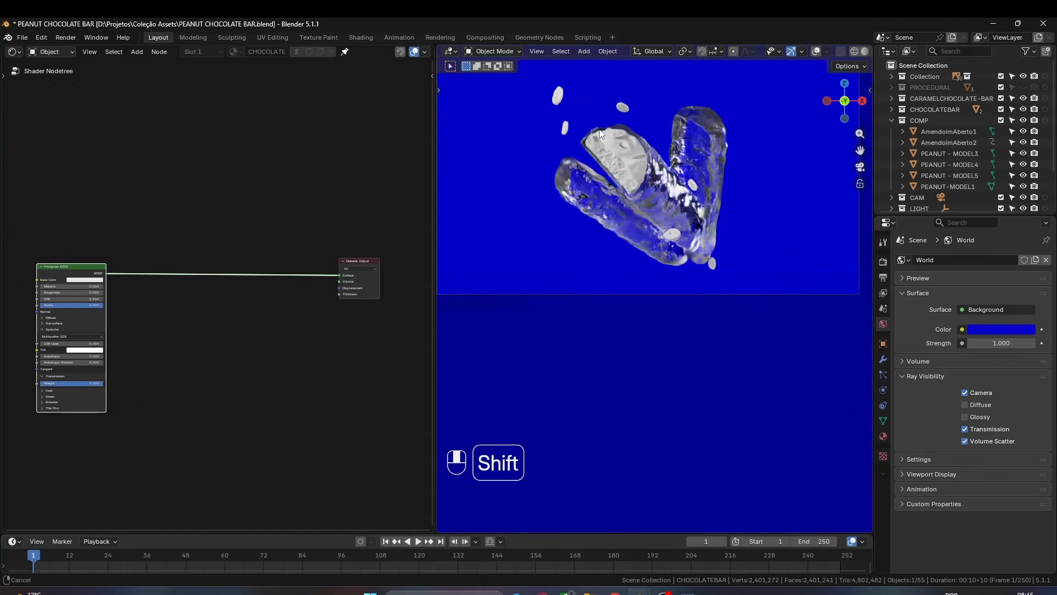
drag(439, 47, 474, 289)
shift+middle_drag(619, 374, 622, 431)
shift+middle_drag(641, 149, 641, 173)
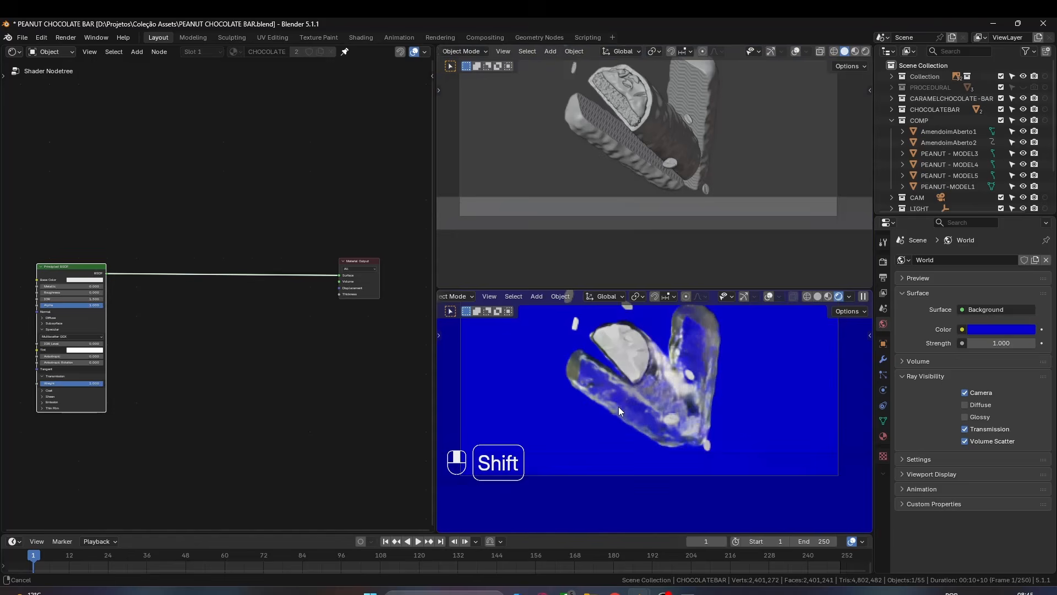
scroll(642, 173, up, 3)
click(852, 51)
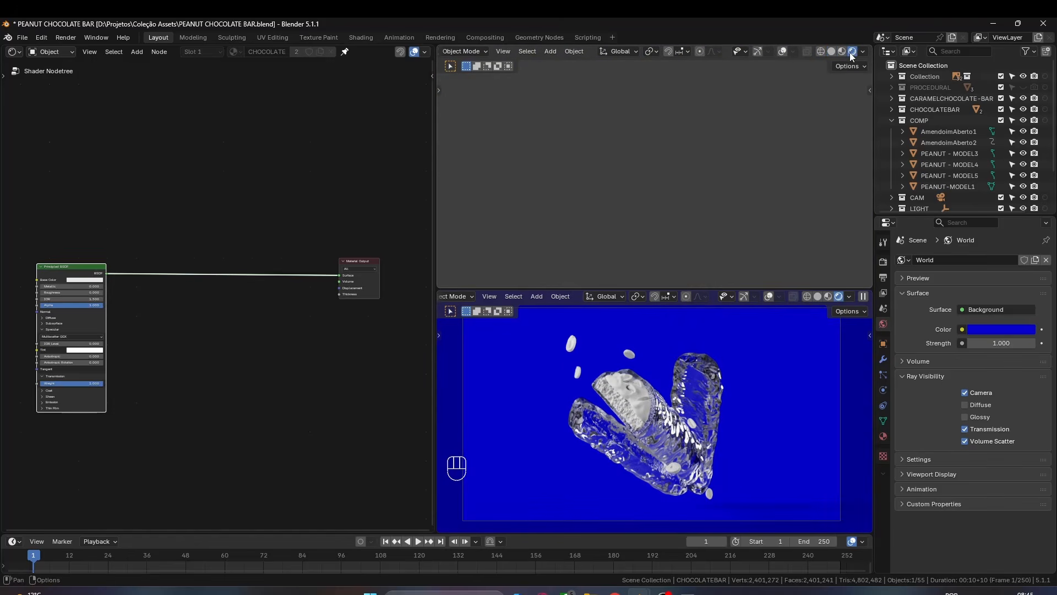
scroll(784, 121, up, 2)
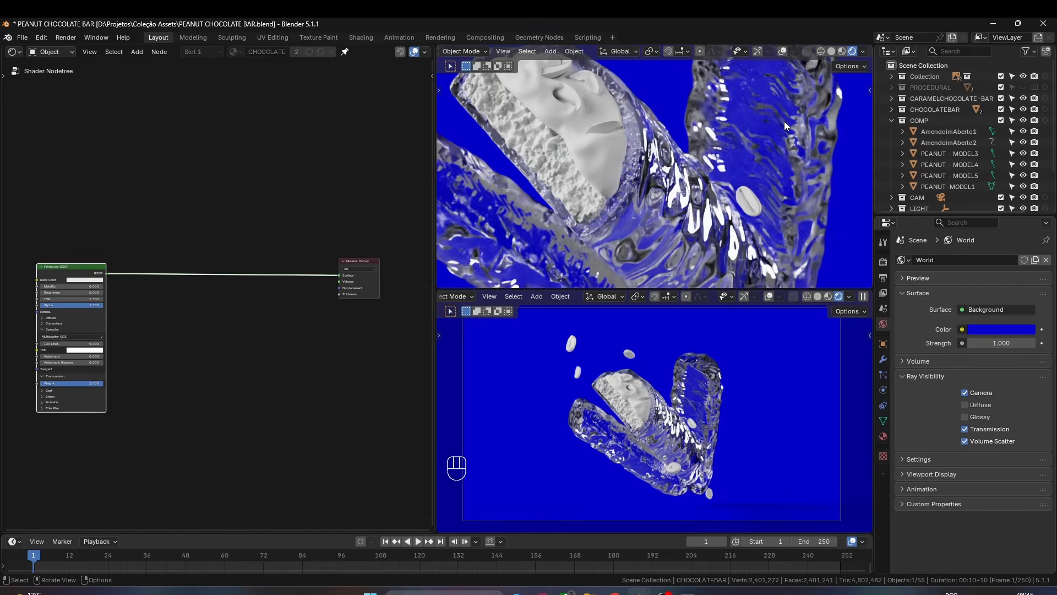
- Move the Principled BSDF along X away from the Material Output and set its base color to pure white
click(297, 319)
scroll(298, 319, down, 5)
middle_drag(297, 319, 245, 353)
shift+middle_drag(512, 193, 530, 234)
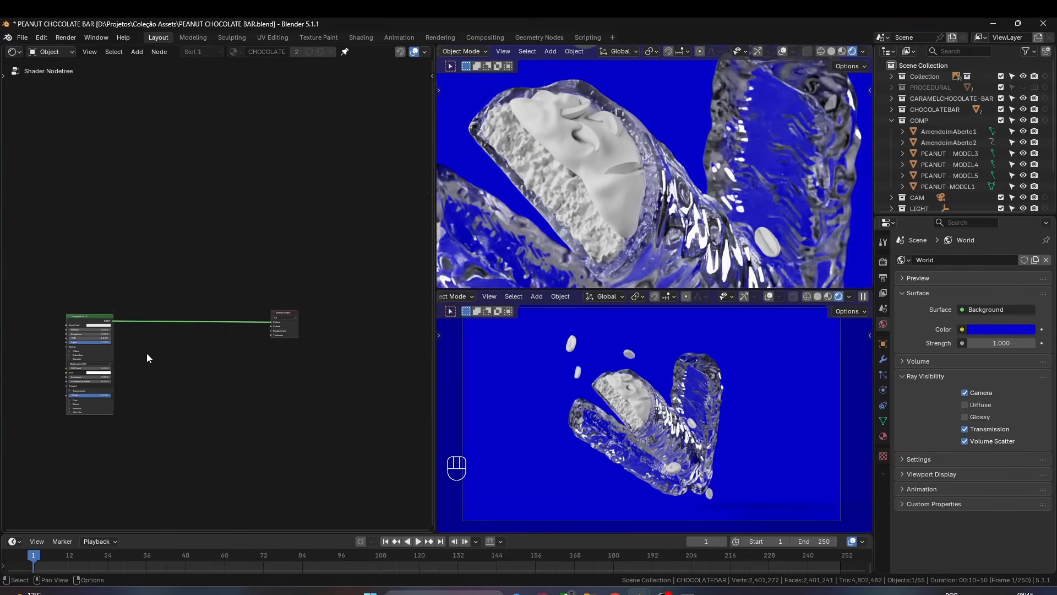
scroll(298, 358, up, 5)
middle_drag(147, 353, 242, 333)
scroll(298, 358, down, 1)
click(153, 295)
key(g)
key(x)
click(98, 300)
click(130, 306)
drag(157, 228, 227, 206)
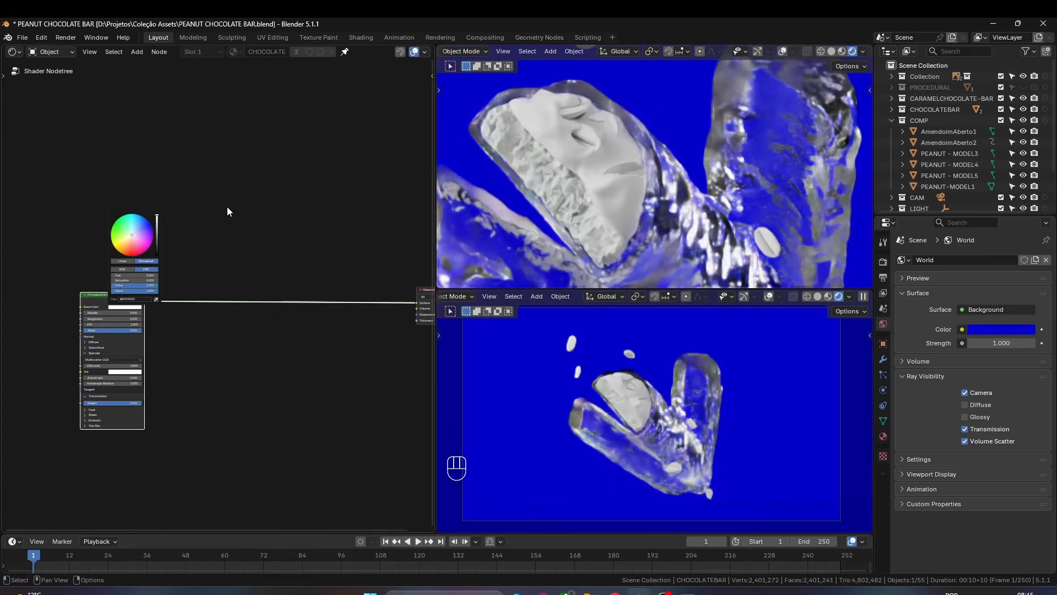
- Add a Subsurface Scattering node and blend it with the Principled BSDF through a Mix Shader
scroll(229, 220, down, 2)
key(shift+a)
scroll(683, 427, up, 1)
click(883, 279)
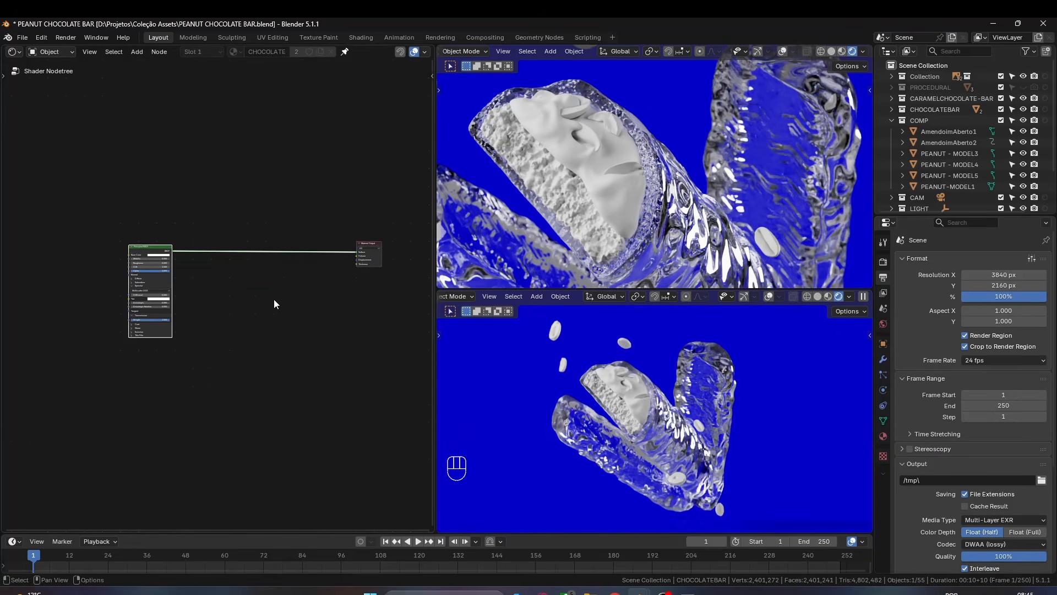
key(shift+a)
click(204, 278)
ctrl+shift+right_drag(165, 275, 215, 284)
- Space out the shader nodes, with Subsurface Scattering below the link from the Principled BSDF to the Mix Shader
drag(152, 250, 139, 275)
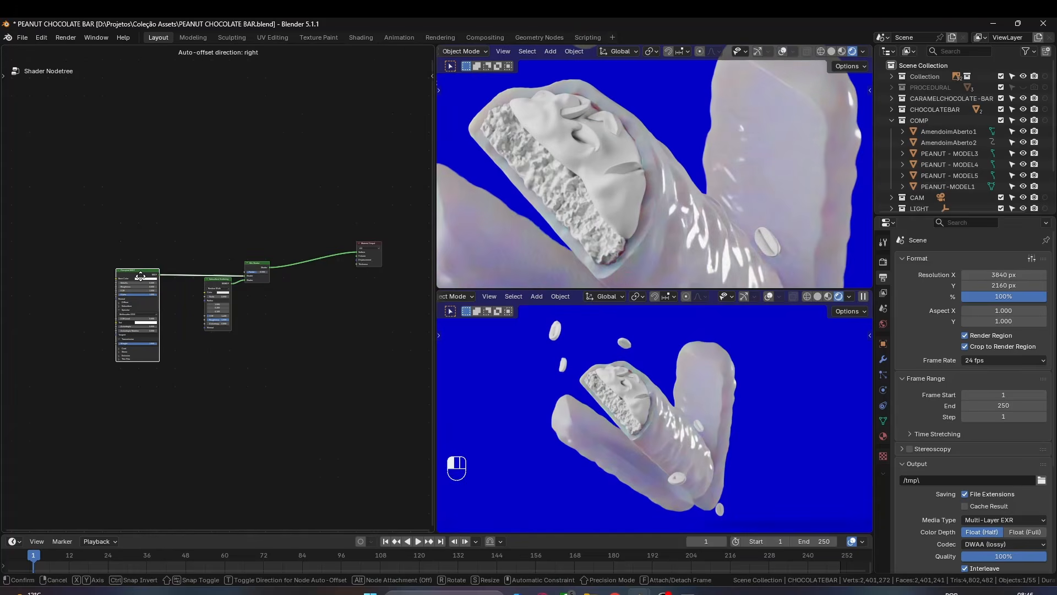
drag(222, 283, 232, 308)
key(g)
click(273, 371)
middle_drag(258, 355, 310, 366)
scroll(308, 363, up, 2)
middle_drag(243, 145, 249, 207)
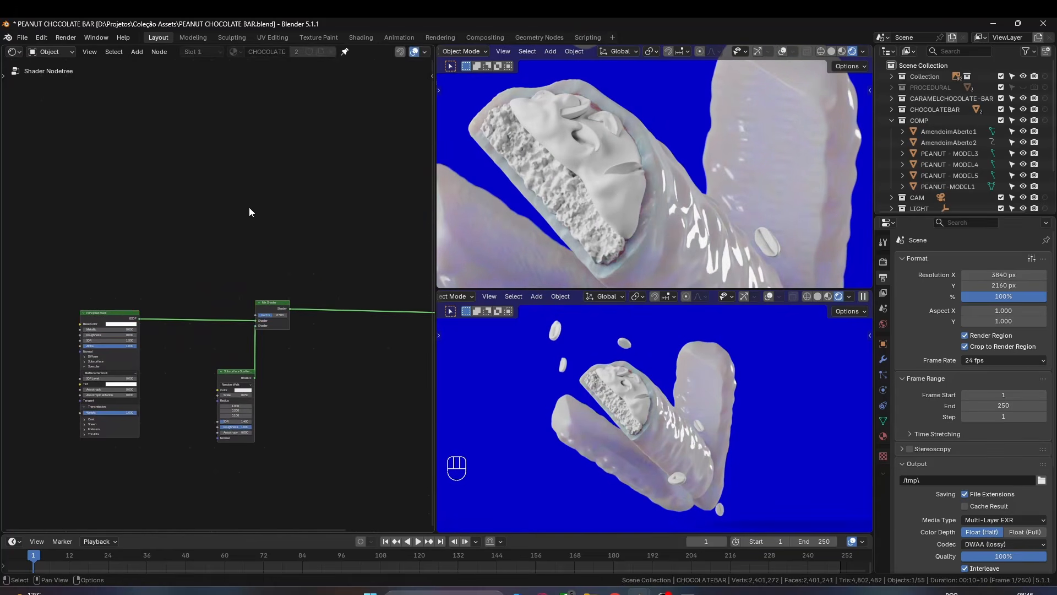
- Add a Geometry Pointiness node and a Color Ramp node above the shader nodes
key(shift+a)
text(pointi)
key(Return)
click(104, 267)
key(shift+a)
text(c)
key(Return)
click(174, 246)
- Feed Pointiness into the Color Ramp and connect the ramp's Color to the Mix Shader's Factor
drag(128, 278, 135, 283)
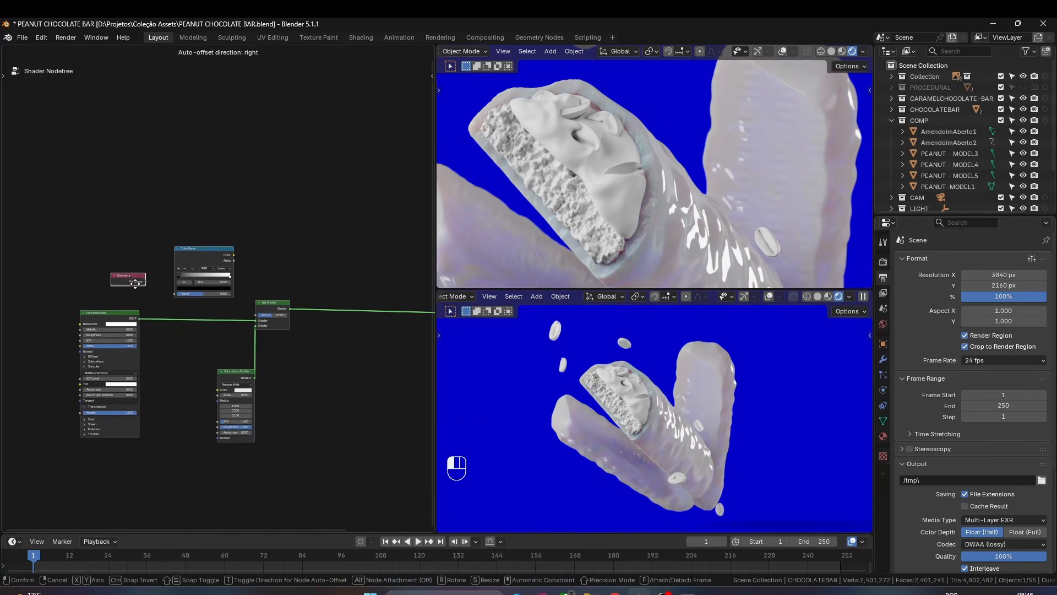
scroll(333, 378, up, 5)
key(g)
key(g)
middle_drag(192, 326, 288, 348)
click(334, 372)
scroll(333, 368, down, 2)
drag(316, 227, 356, 339)
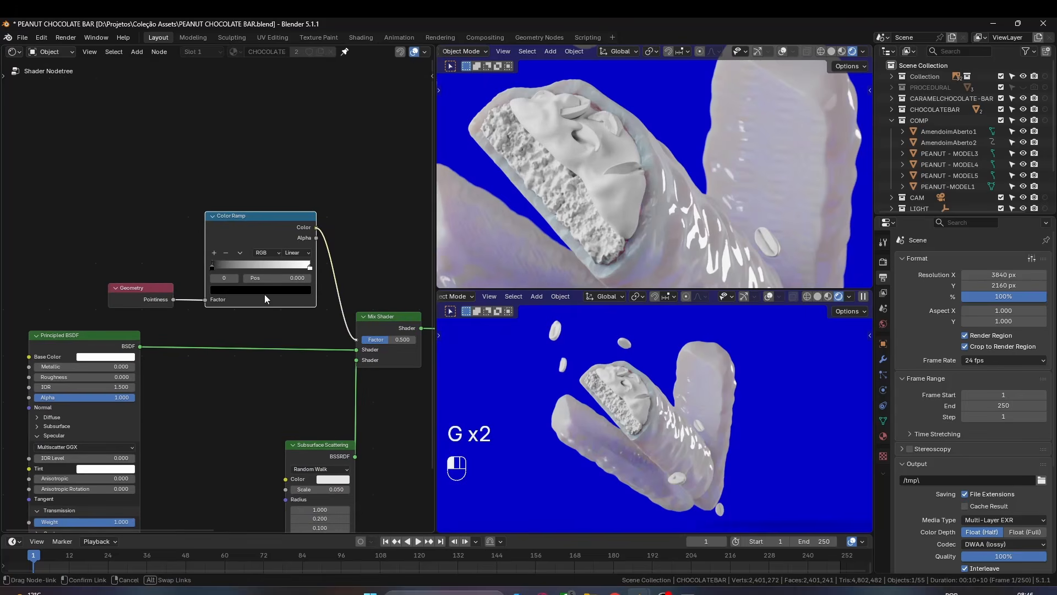
- Pull the Color Ramp stops inward, with white at 0.673, and set the lower viewport to solid shading at a reduced height
drag(217, 267, 243, 266)
drag(310, 267, 277, 267)
click(817, 296)
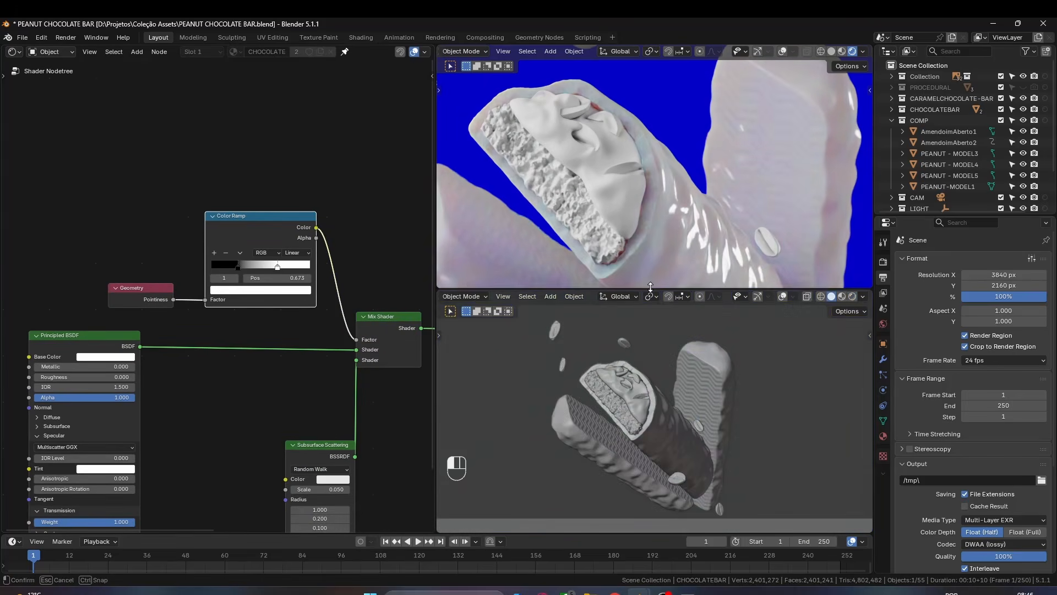
drag(652, 289, 653, 350)
shift+middle_drag(655, 266, 631, 203)
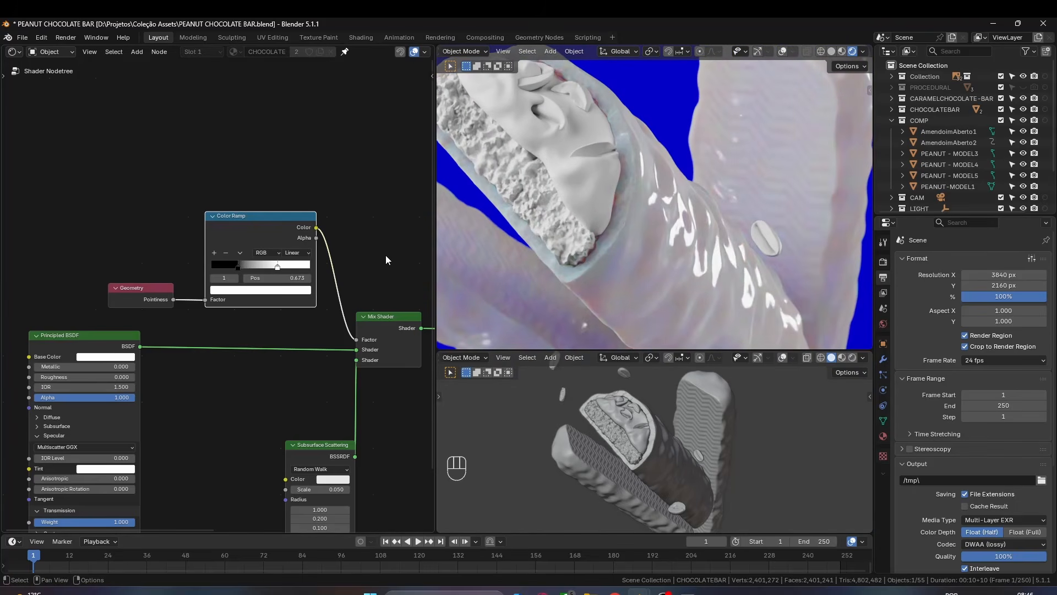
- Bring the Color Ramp stops close together with the black stop at 0.459, lighten that stop to grey, and save
scroll(468, 254, down, 2)
middle_drag(215, 308, 222, 410)
scroll(223, 410, up, 5)
mouse_move(256, 357)
mouse_down()
mouse_move(297, 357)
mouse_move(284, 356)
mouse_up()
scroll(523, 277, down, 1)
click(291, 356)
click(320, 390)
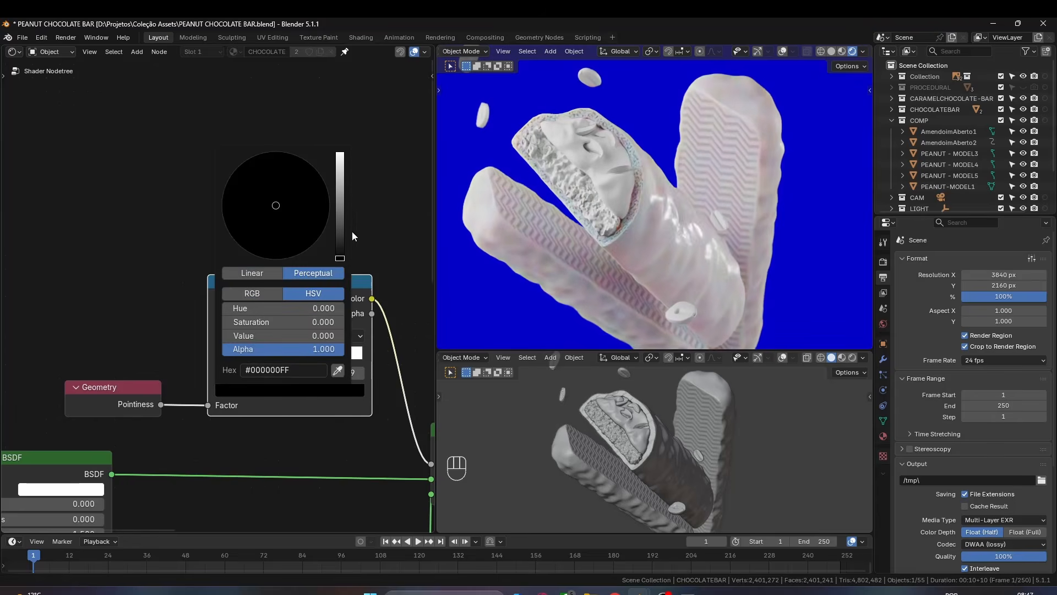
drag(340, 226, 340, 191)
scroll(584, 247, down, 2)
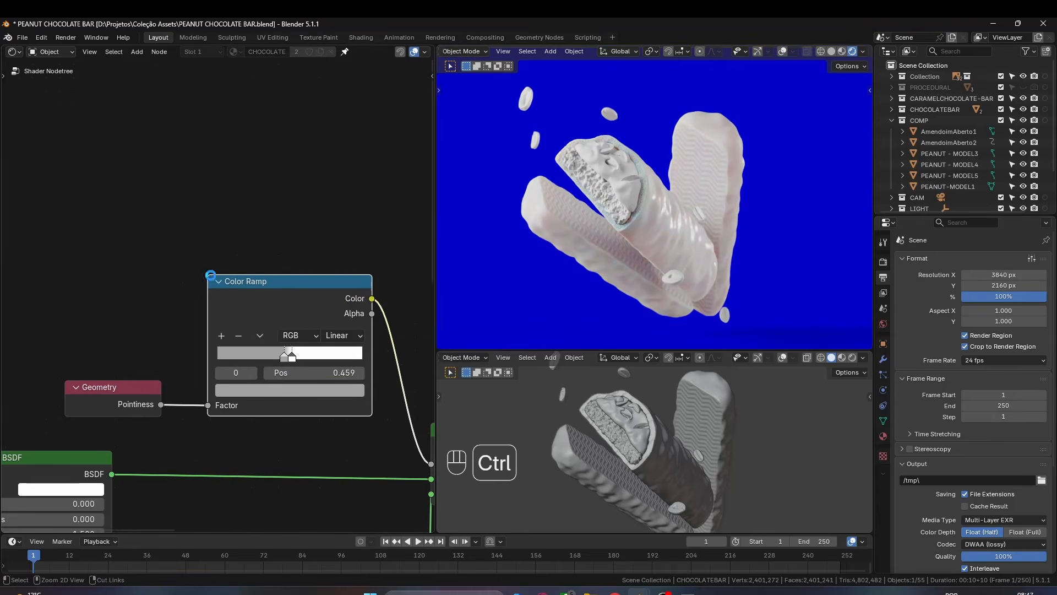
key(ctrl+s)
- Set the Subsurface Scattering color to white and its radius to 0.600, 0.300 and 0.200, and save the file
middle_drag(308, 468, 215, 80)
click(309, 281)
drag(403, 64, 403, 46)
scroll(312, 342, up, 4)
click(266, 345)
click(266, 344)
click(265, 345)
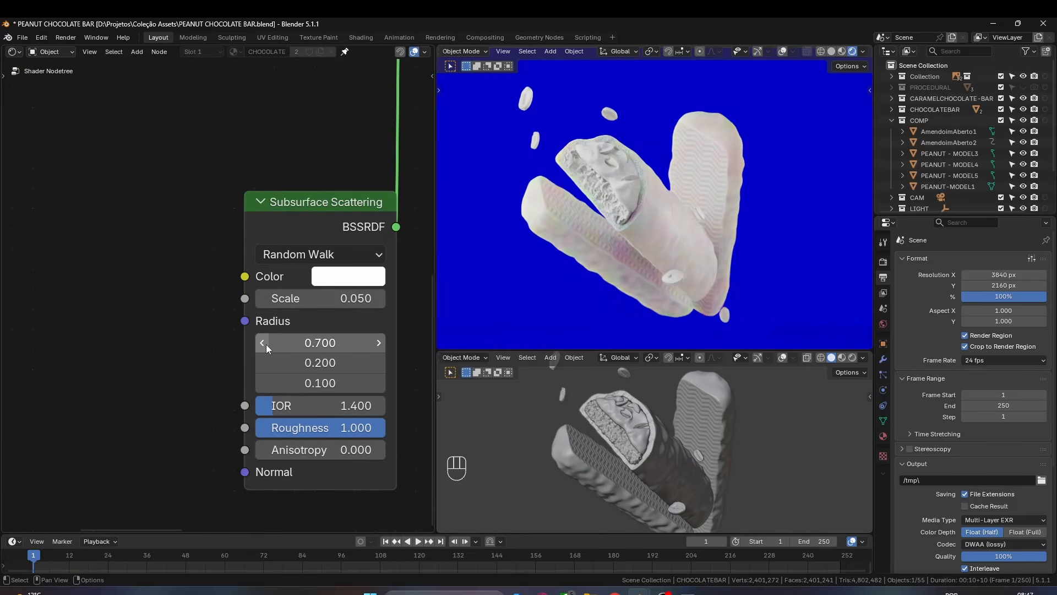
click(379, 362)
click(379, 383)
click(261, 343)
scroll(611, 248, up, 3)
key(ctrl+s)
- Change the Subsurface Scattering color to a medium chocolate brown
scroll(616, 246, down, 5)
scroll(63, 192, down, 4)
middle_drag(64, 192, 68, 218)
click(276, 280)
drag(317, 355, 305, 375)
drag(385, 298, 385, 339)
- Duplicate the Geometry and Color Ramp nodes and place the copies before the Principled BSDF
scroll(212, 286, down, 9)
middle_drag(154, 181, 333, 231)
scroll(333, 231, down, 3)
drag(261, 184, 394, 229)
key(shift+d)
click(165, 375)
- Connect the duplicated Color Ramp to the Principled BSDF's Anisotropic and Anisotropic Rotation inputs
scroll(220, 290, up, 2)
drag(141, 333, 236, 342)
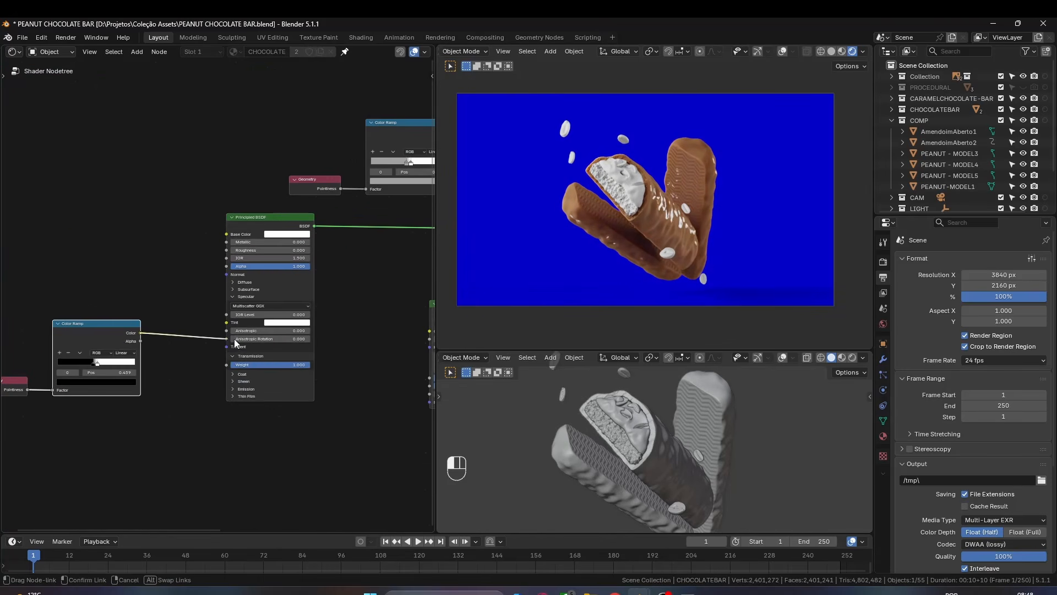
key(g)
middle_drag(131, 269, 127, 320)
click(91, 431)
- Set the Principled BSDF's IOR to 1.012 and save the file
scroll(127, 320, up, 5)
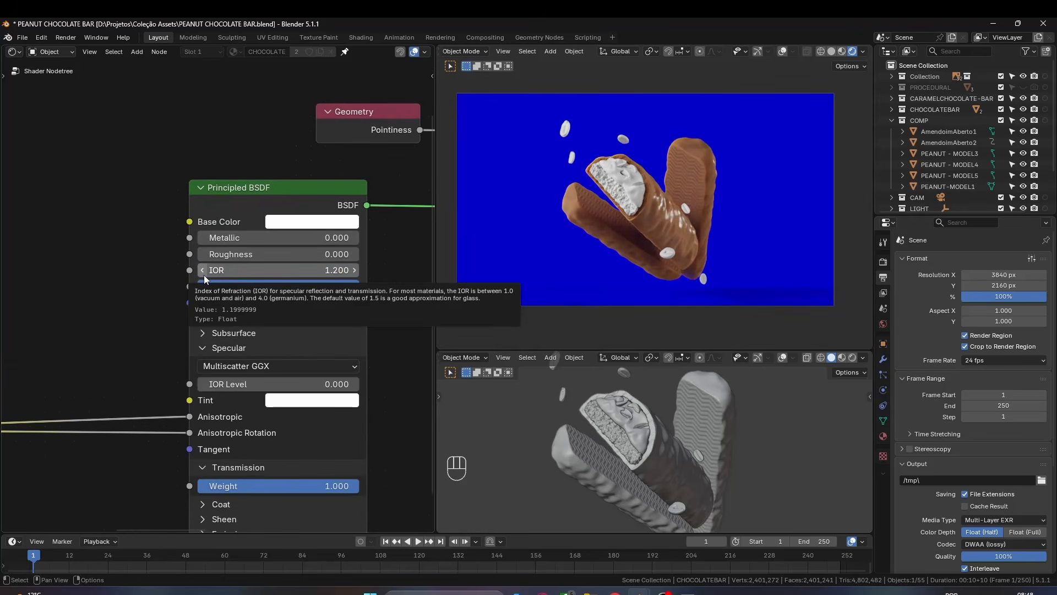
drag(203, 276, 176, 275)
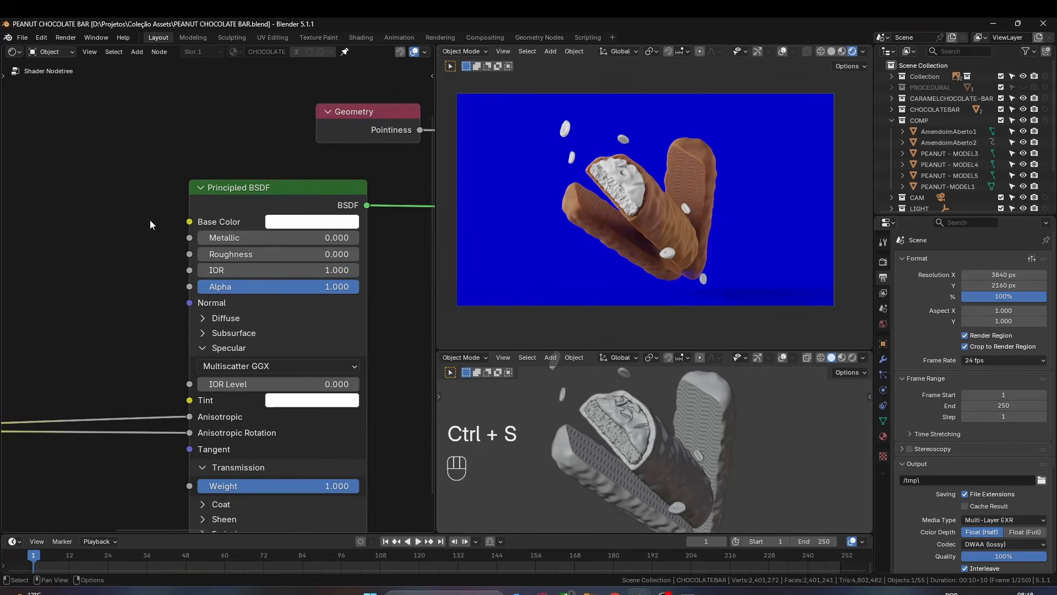
key(Return)
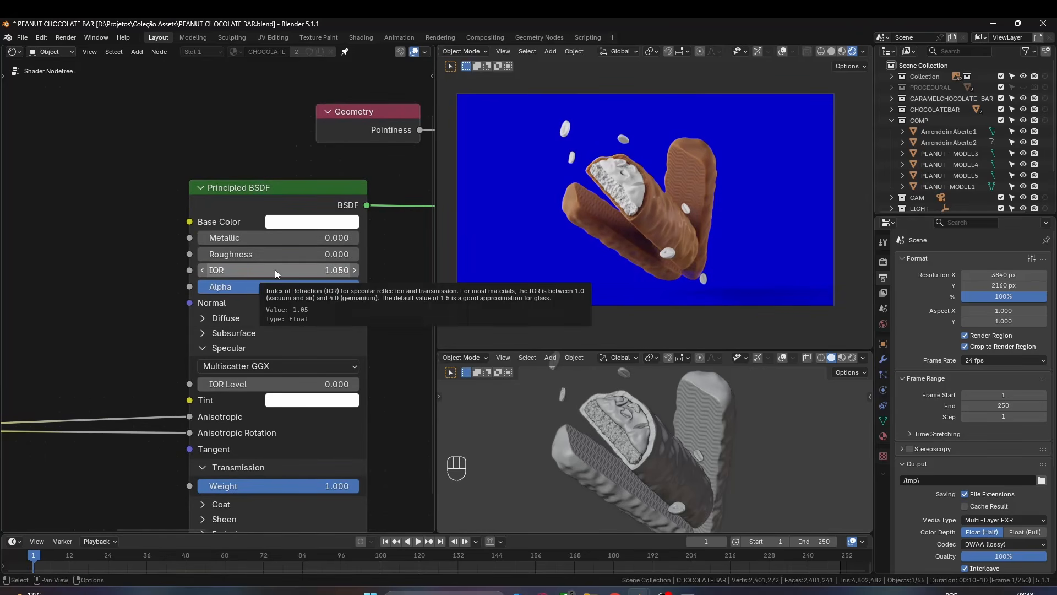
drag(275, 269, 274, 269)
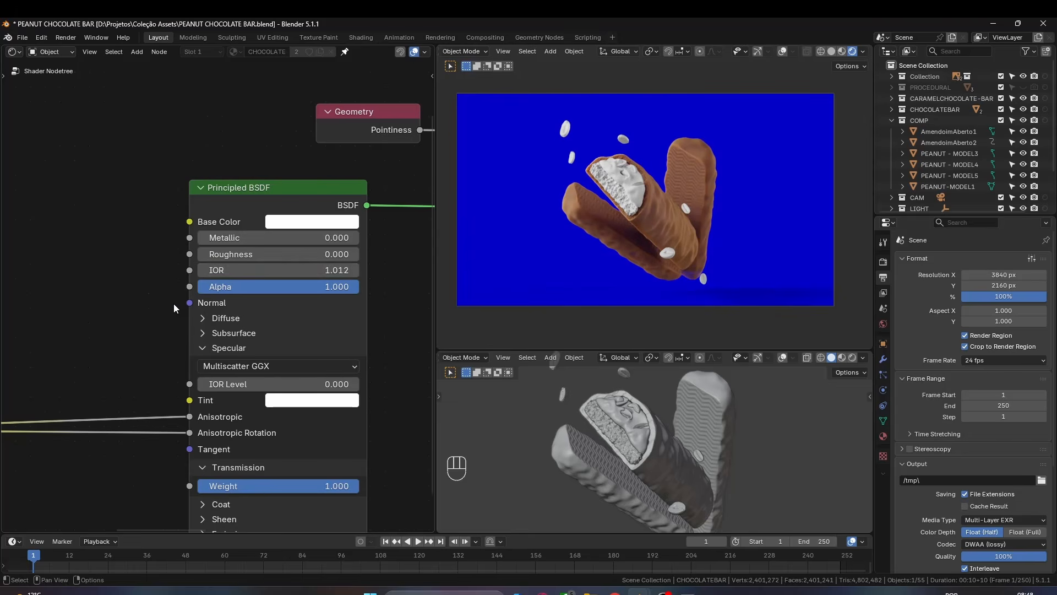
key(ctrl+s)
- Move the Material Output node farther from the Mix Shader to make room for more nodes
scroll(708, 243, up, 3)
scroll(129, 298, down, 10)
middle_drag(295, 277, 167, 280)
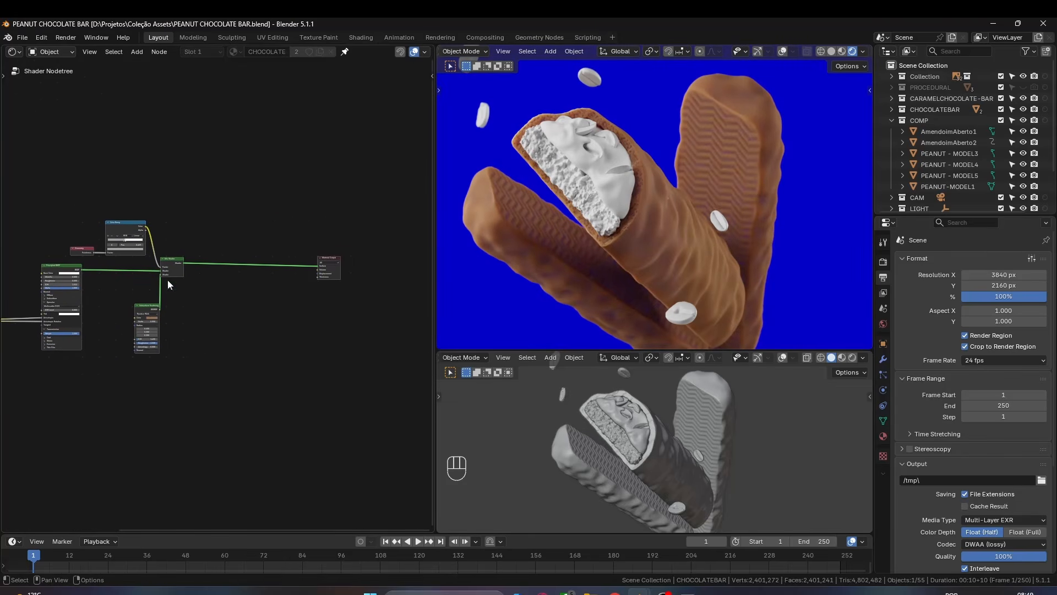
click(330, 267)
key(g)
click(397, 269)
middle_drag(294, 301, 389, 319)
- Duplicate the Mix Shader and insert the copy between the first Mix Shader and the Material Output
click(158, 264)
key(shift+d)
key(x)
click(249, 265)
key(g)
click(267, 258)
scroll(331, 292, up, 3)
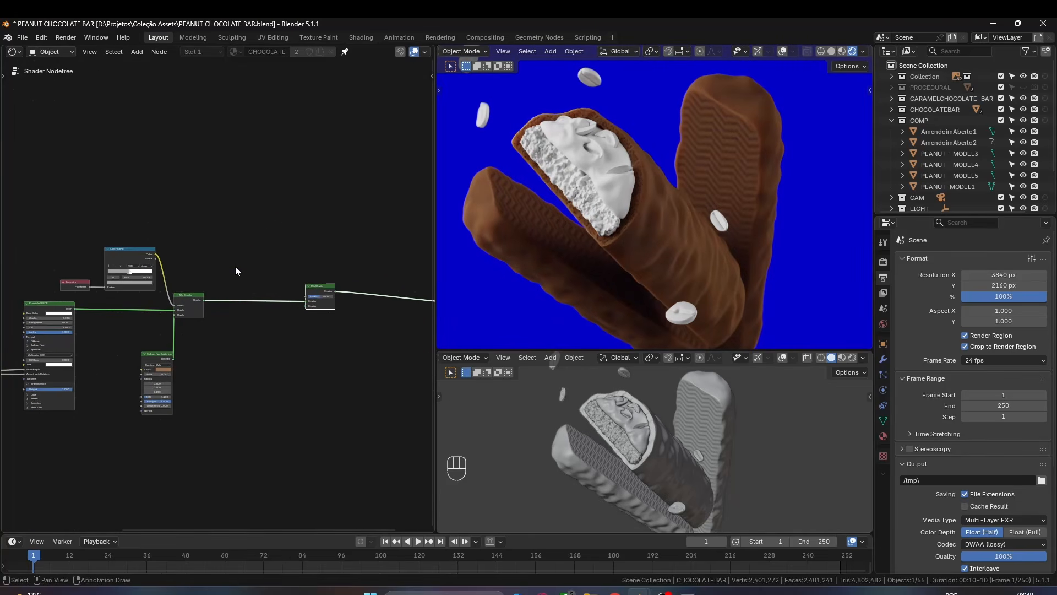
- Duplicate the Color Ramp with its Pointiness link for the second Mix Shader's Factor and set its grey stop to black
click(130, 258)
key(ctrl+shift+d)
key(x)
scroll(287, 286, up, 3)
click(274, 277)
drag(304, 188, 301, 219)
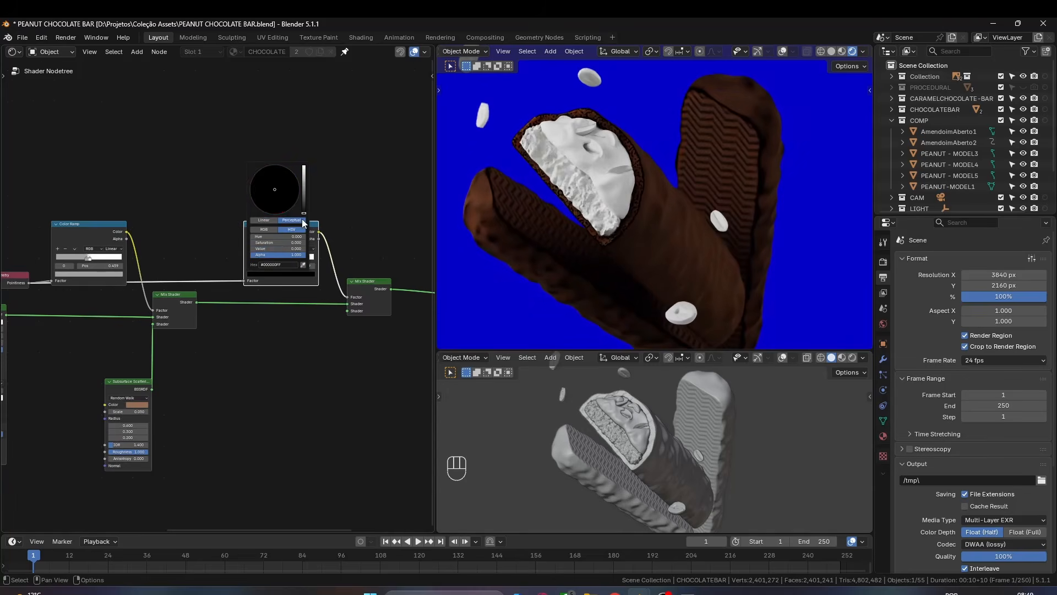
- Duplicate the Principled BSDF below the new Color Ramp and reset the copy's values to their defaults
scroll(220, 265, down, 3)
click(53, 303)
key(shift+d)
click(271, 332)
key(BackSpace)
drag(274, 344, 278, 365)
scroll(292, 297, up, 8)
- Move the second Color Ramp's white stop to 0.491 and connect the new Principled BSDF to the second Mix Shader
drag(309, 237, 315, 236)
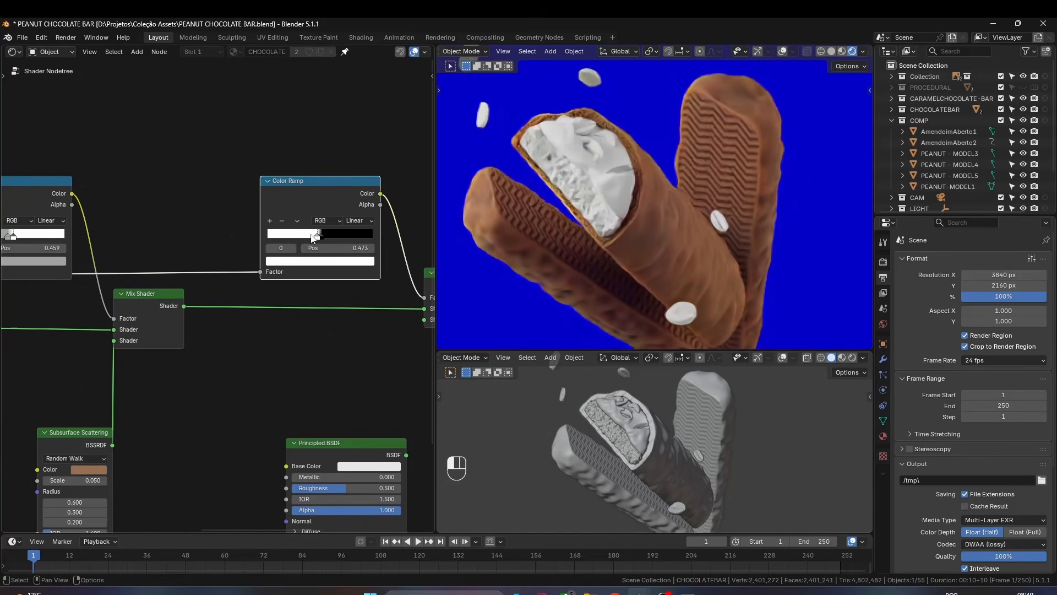
scroll(315, 239, down, 4)
middle_drag(315, 238, 248, 187)
drag(296, 303, 304, 232)
drag(275, 297, 283, 397)
- Set the second Color Ramp's dark stop to black and dim its white stop at 0.491 to grey
scroll(236, 223, up, 6)
click(327, 202)
click(341, 239)
drag(378, 318, 378, 370)
click(321, 203)
click(350, 239)
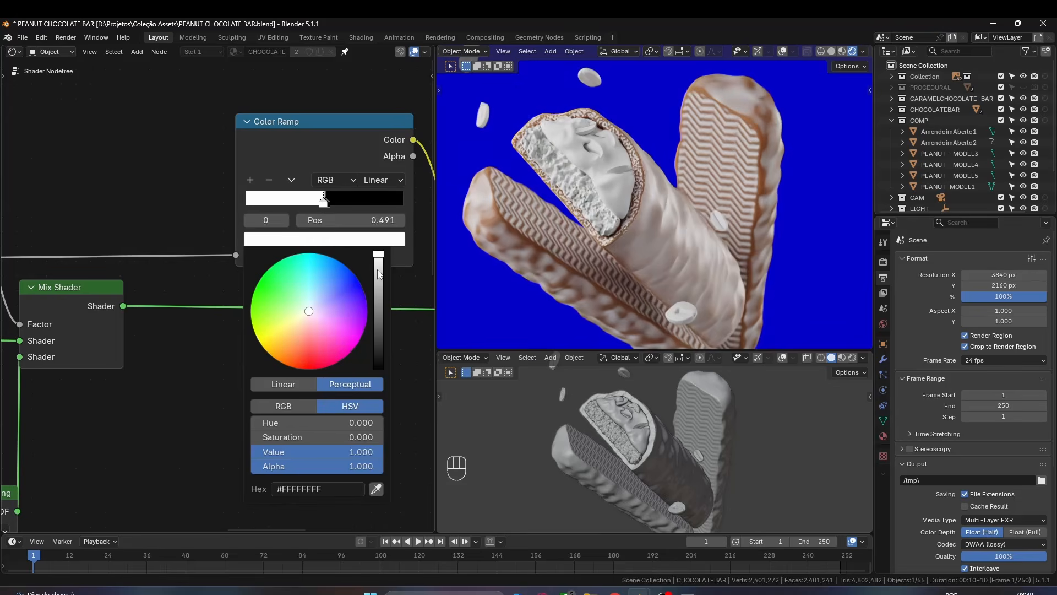
click(378, 288)
- Set the newly added Principled BSDF's base colour to a dark chocolate brown
scroll(211, 374, down, 7)
middle_drag(211, 374, 200, 97)
click(329, 346)
drag(333, 234, 324, 253)
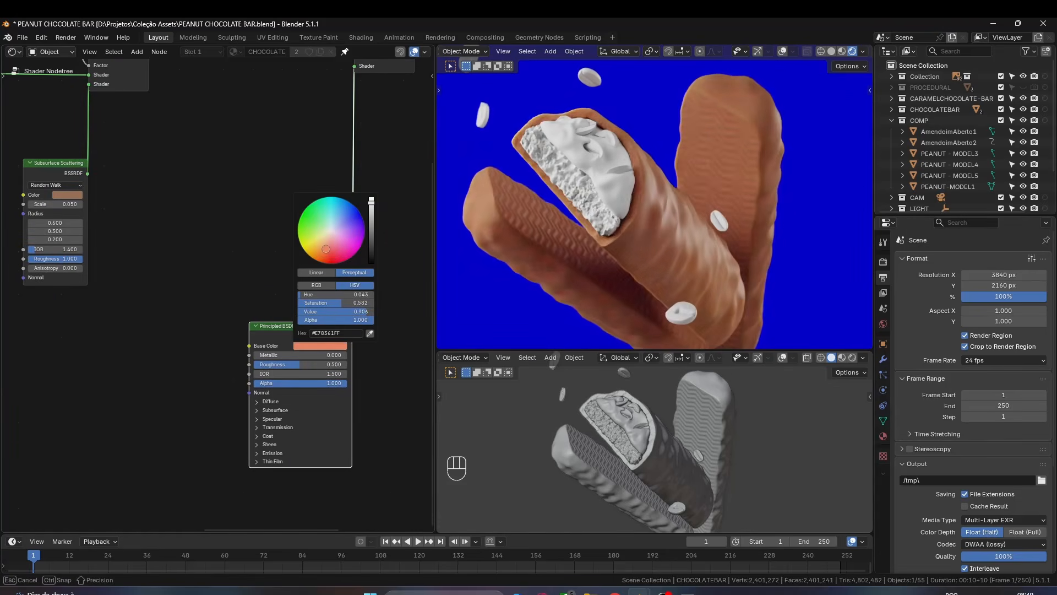
drag(371, 204, 371, 241)
scroll(226, 286, down, 4)
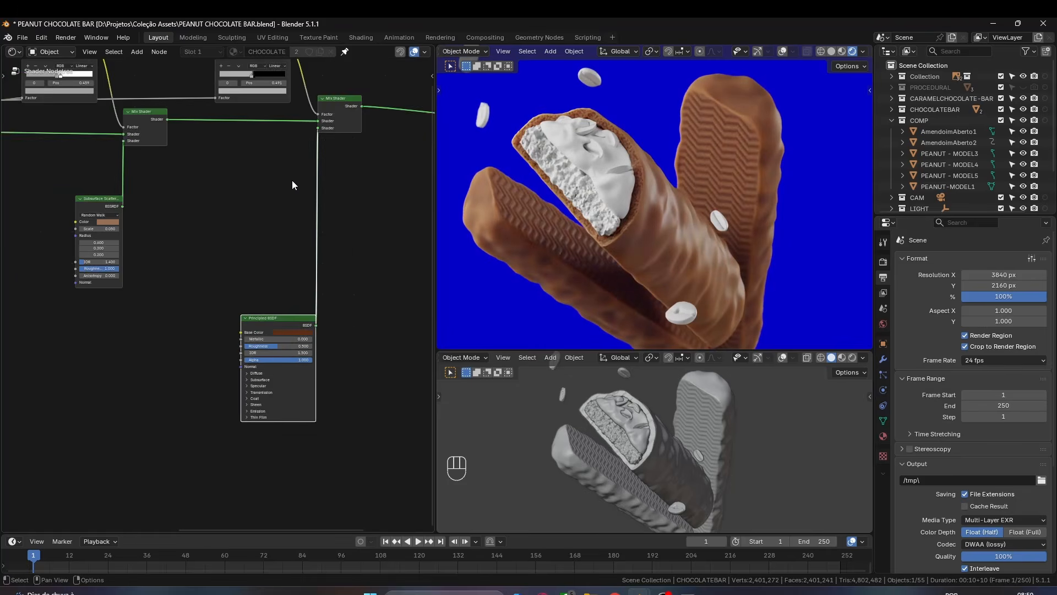
- Lighten the grey stop of the second Mix Shader's Color Ramp to near white
middle_drag(291, 180, 264, 352)
scroll(248, 276, up, 5)
click(239, 269)
drag(250, 135, 249, 115)
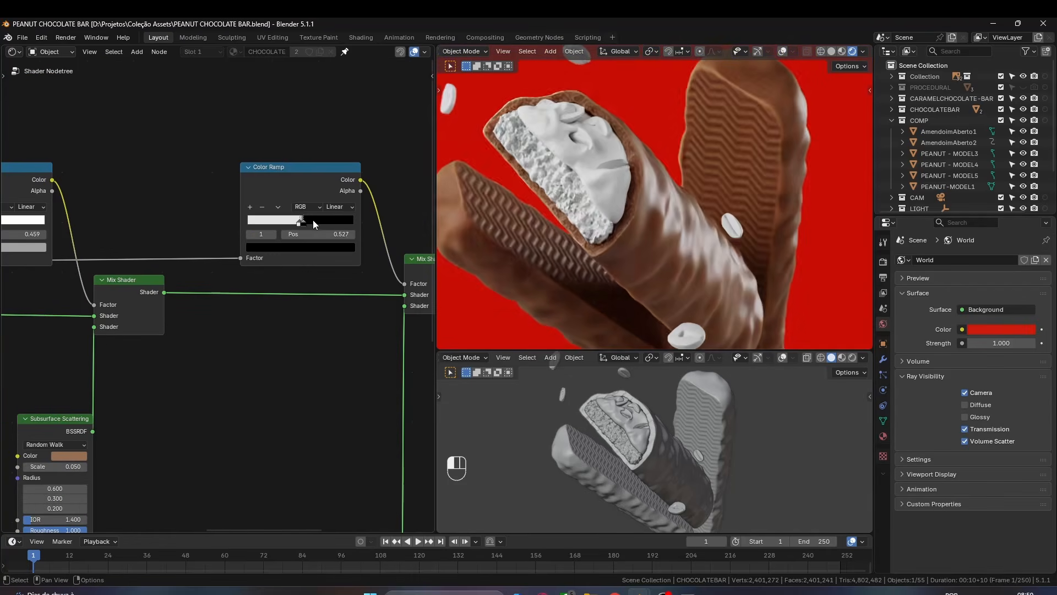
- Place the second Color Ramp's stops at 0.500 and 0.527, lighten its black stop to grey, and save the file
scroll(671, 238, down, 3)
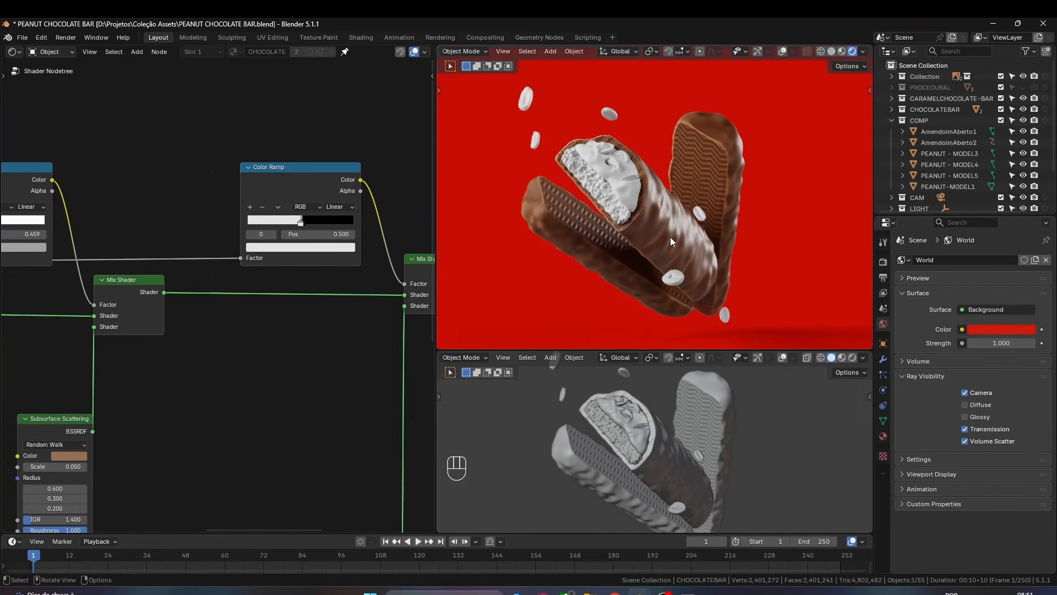
drag(319, 223, 317, 222)
click(317, 248)
drag(336, 151, 336, 111)
key(ctrl+s)
- Fine-tune the brown base colour of the lower Principled BSDF and save the file
scroll(314, 352, down, 5)
middle_drag(313, 352, 277, 229)
click(311, 419)
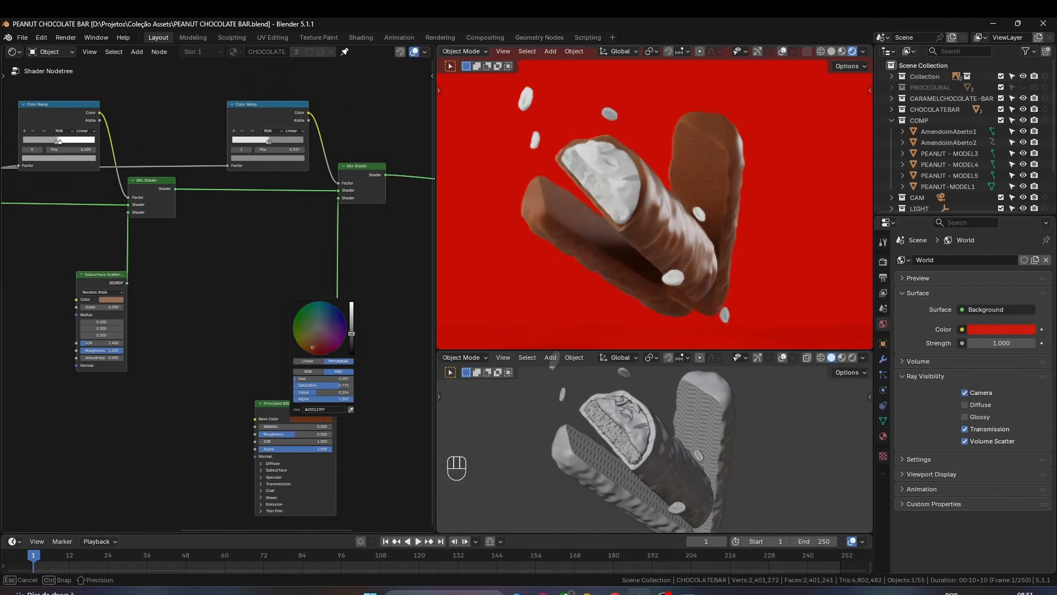
key(ctrl+s)
- Duplicate the Geometry and Color Ramp pair, connect the copy to the Subsurface Scattering node's Anisotropy, and save the file
scroll(224, 319, down, 3)
scroll(599, 225, down, 2)
scroll(599, 226, up, 4)
key(shift+d)
scroll(140, 276, up, 2)
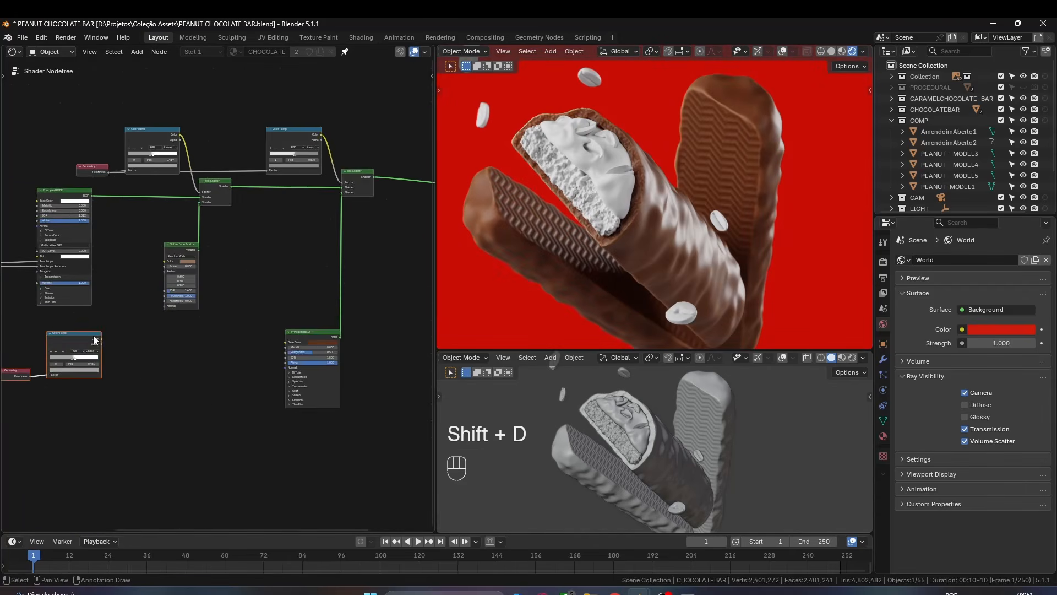
click(94, 340)
middle_drag(33, 341, 113, 322)
scroll(132, 330, up, 3)
drag(191, 332, 301, 265)
scroll(551, 248, down, 2)
key(ctrl+s)
- Duplicate the Pointiness and Color Ramp pair again and connect it to the lower Principled BSDF's Anisotropic and Anisotropic Rotation inputs
scroll(275, 380, down, 5)
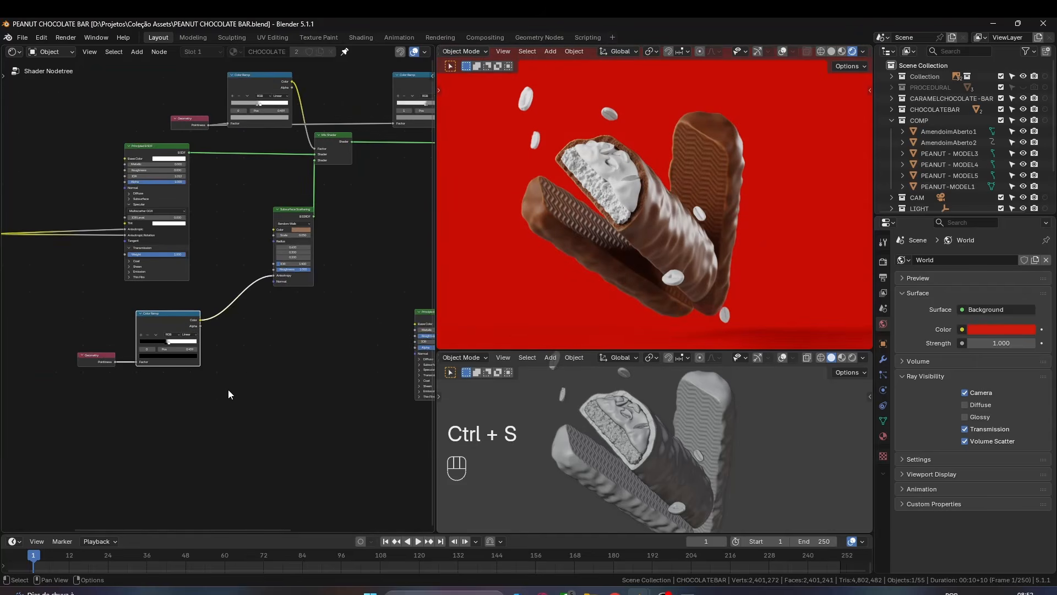
key(shift+d)
drag(204, 346, 217, 354)
drag(121, 389, 288, 375)
- Duplicate and reset a Color Ramp, feed it from the anisotropy ramp into the lower Principled BSDF's IOR Level, and narrow its stops
click(88, 386)
key(shift+d)
click(200, 329)
key(BackSpace)
drag(199, 329, 206, 352)
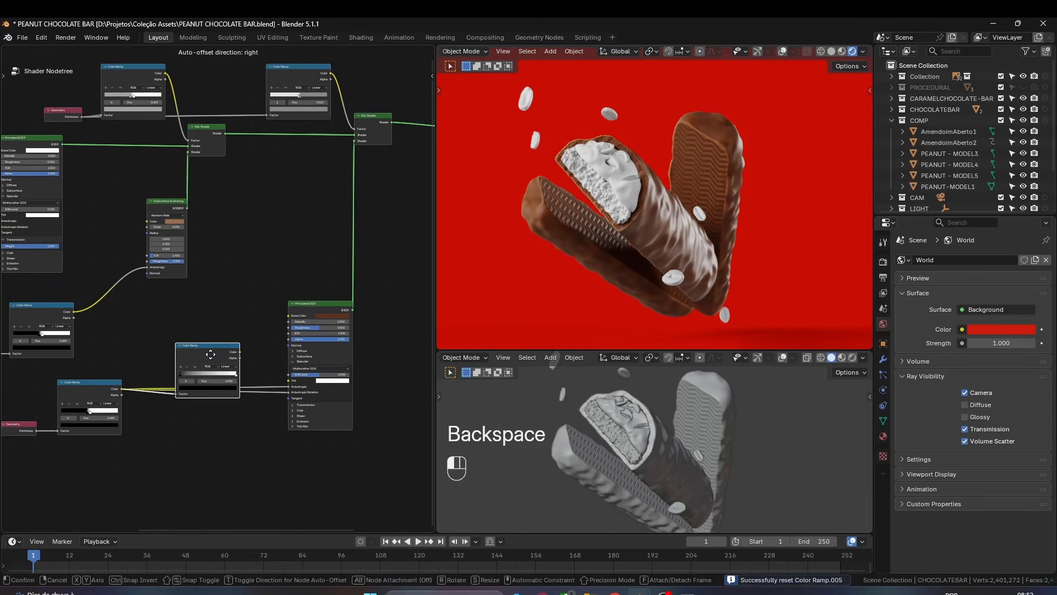
scroll(202, 366, up, 9)
drag(156, 375, 258, 378)
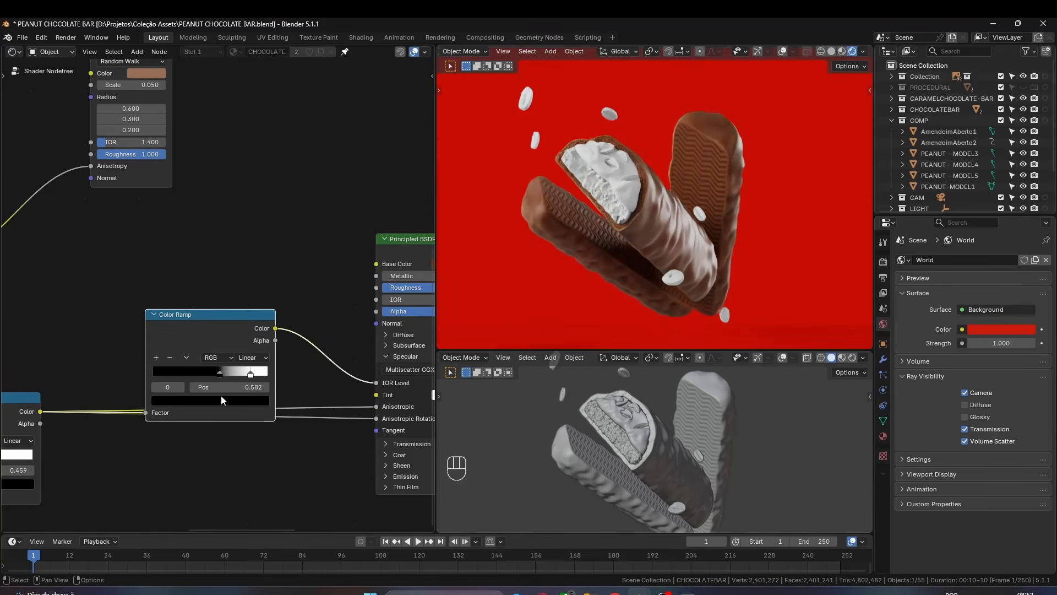
- Set the lower Principled BSDF's specular tint to a pale peach
middle_drag(333, 429, 213, 354)
scroll(214, 354, down, 1)
scroll(216, 352, up, 1)
click(346, 320)
drag(360, 175, 356, 182)
- Dim the IOR Level Color Ramp's white stop to light grey and shift its black stop towards the dark end
click(91, 326)
drag(131, 138, 131, 156)
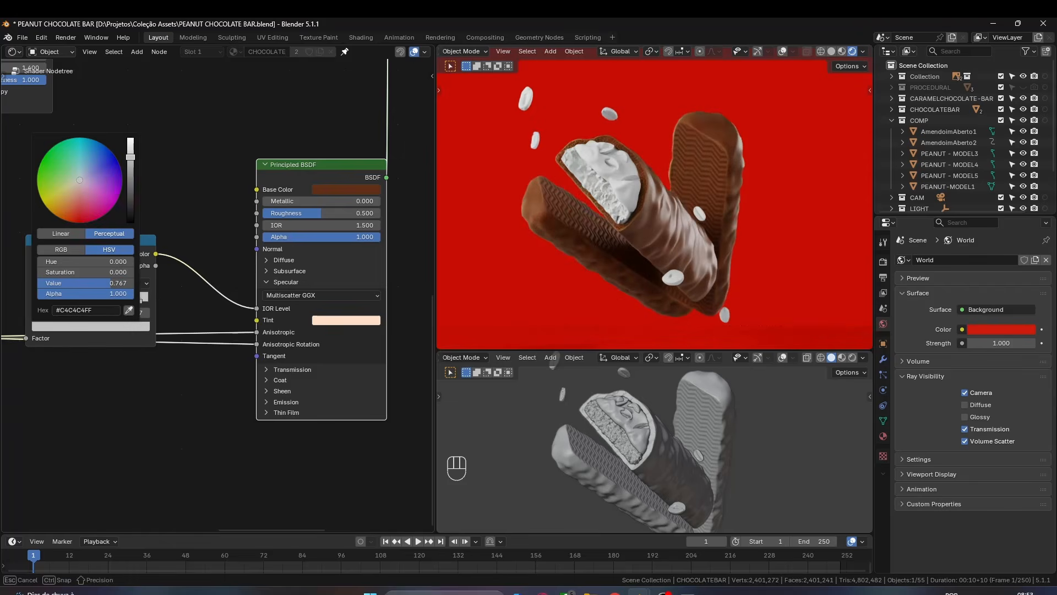
scroll(529, 224, down, 2)
middle_drag(138, 309, 165, 323)
drag(121, 315, 58, 315)
click(167, 314)
click(117, 341)
drag(157, 155, 157, 159)
- Soften the specular tint to a lighter cream, move the IOR Level ramp's black stop to 0.323, and save the file
mouse_move(282, 324)
mouse_down()
mouse_move(267, 322)
mouse_move(282, 324)
mouse_up()
click(361, 335)
drag(381, 197, 379, 194)
middle_drag(224, 404, 245, 413)
drag(83, 327, 120, 333)
key(ctrl+s)
- Set the lower Principled BSDF's IOR to 1.45, save the file, and set its roughness to 0.427
scroll(783, 380, down, 6)
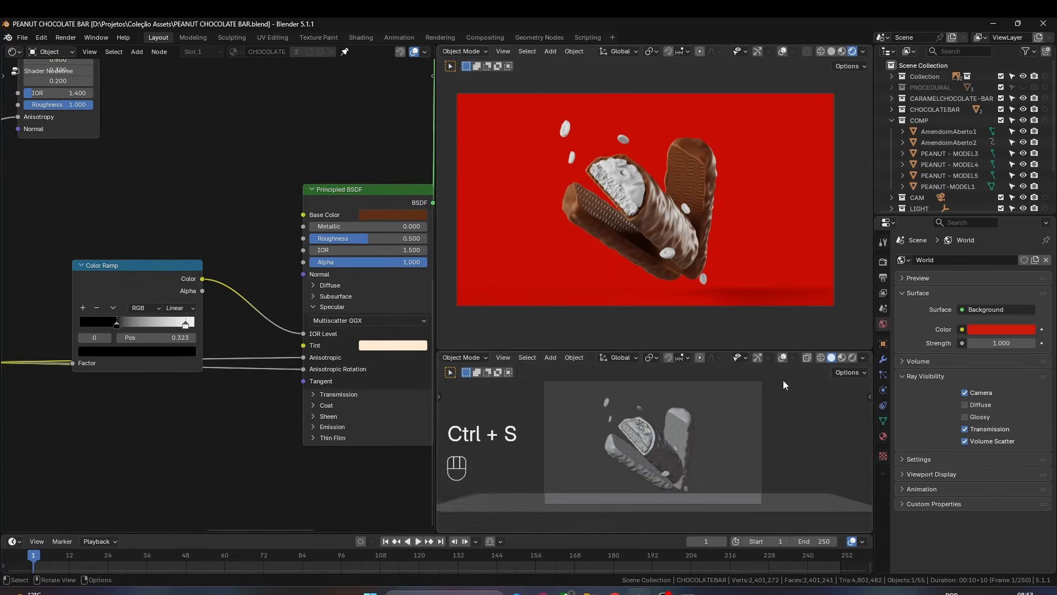
click(883, 421)
scroll(661, 220, up, 3)
scroll(196, 308, down, 3)
scroll(222, 308, up, 3)
click(301, 287)
text(1.45)
key(Return)
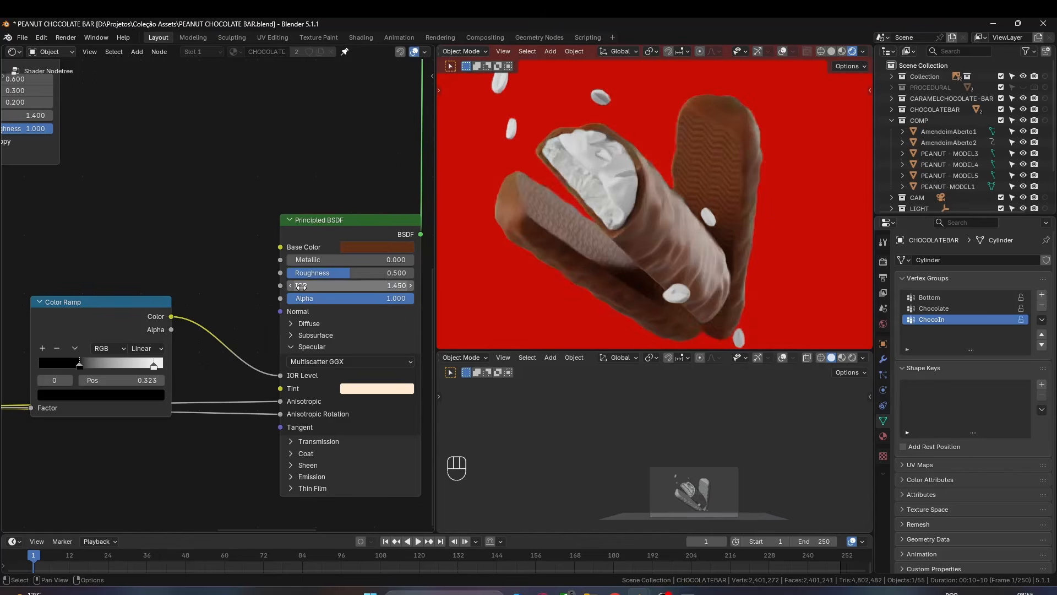
scroll(584, 182, down, 2)
key(ctrl+s)
drag(350, 273, 385, 273)
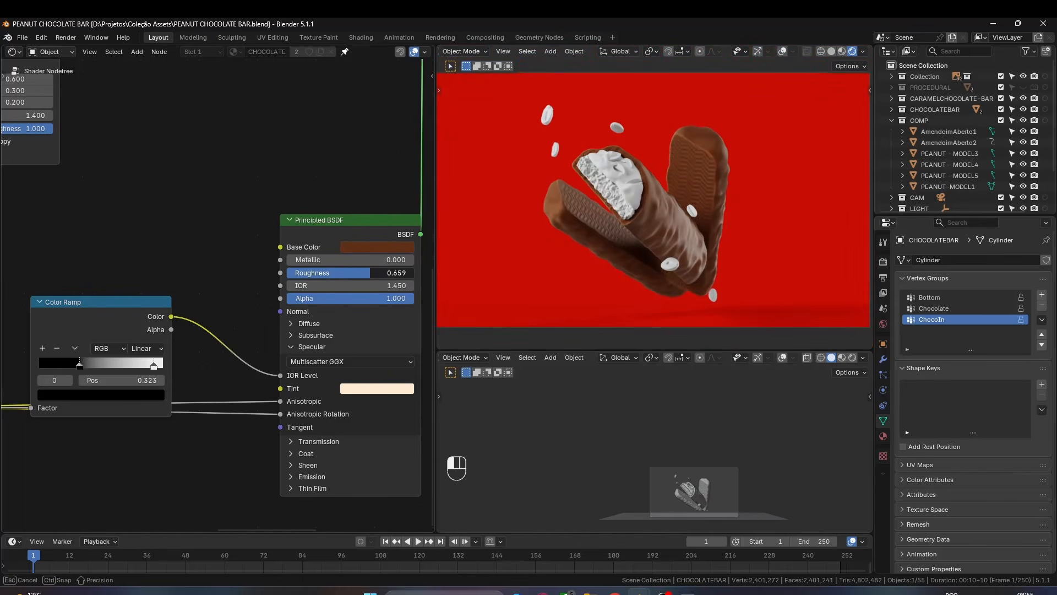
scroll(235, 153, down, 2)
- Duplicate the IOR Level Color Ramp with its input link, reset the copy, and connect it to the lower Principled BSDF's Roughness
click(183, 280)
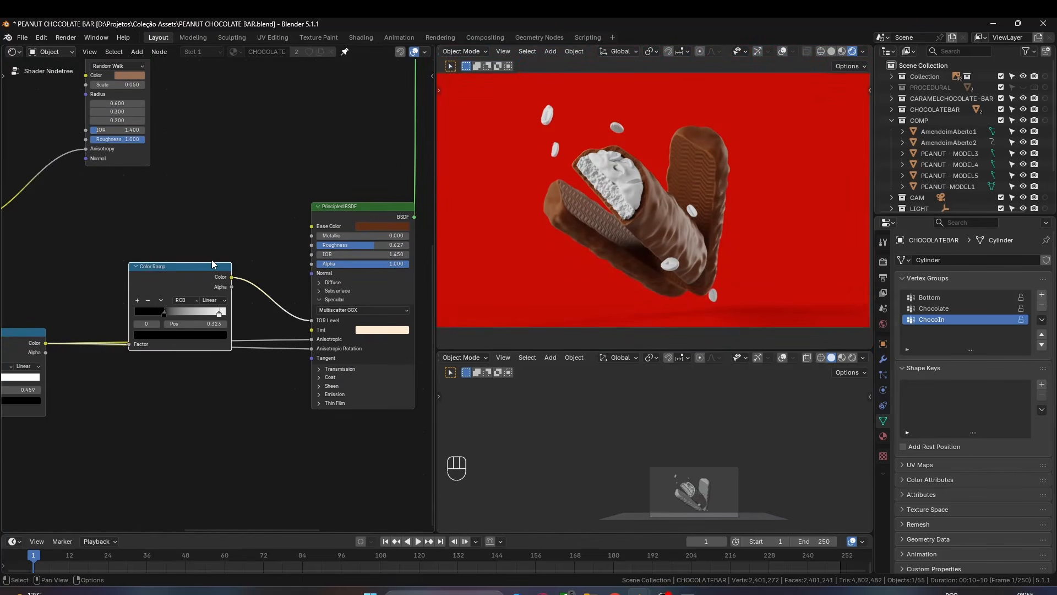
key(g)
click(210, 355)
key(ctrl+shift+d)
click(226, 254)
key(BackSpace)
drag(187, 218, 311, 245)
middle_drag(229, 248, 274, 258)
- Tighten the roughness Color Ramp's stops and lighten its black stop to near white
scroll(140, 263, up, 5)
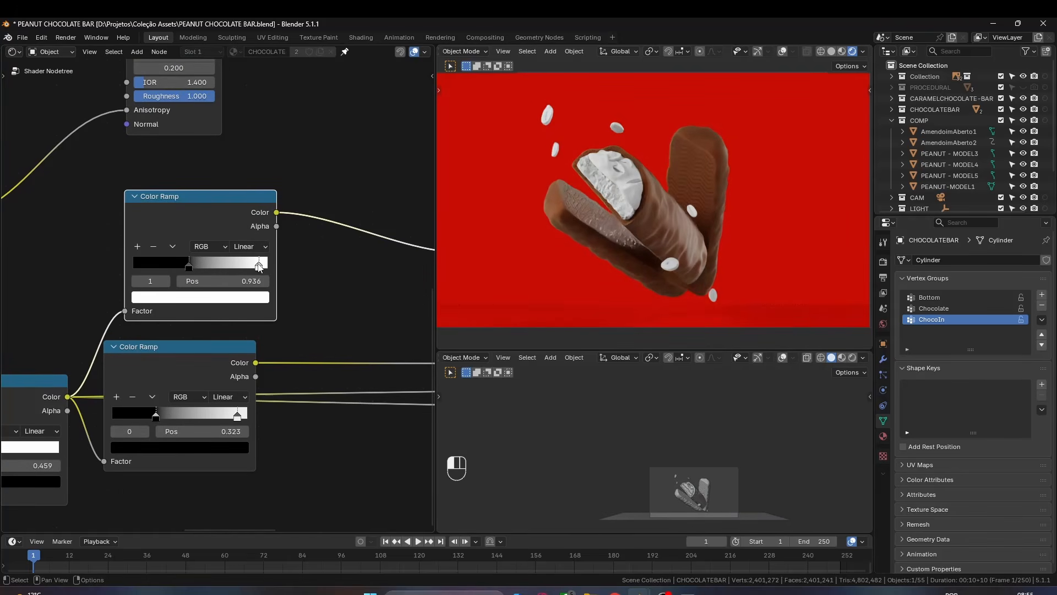
drag(189, 265, 212, 266)
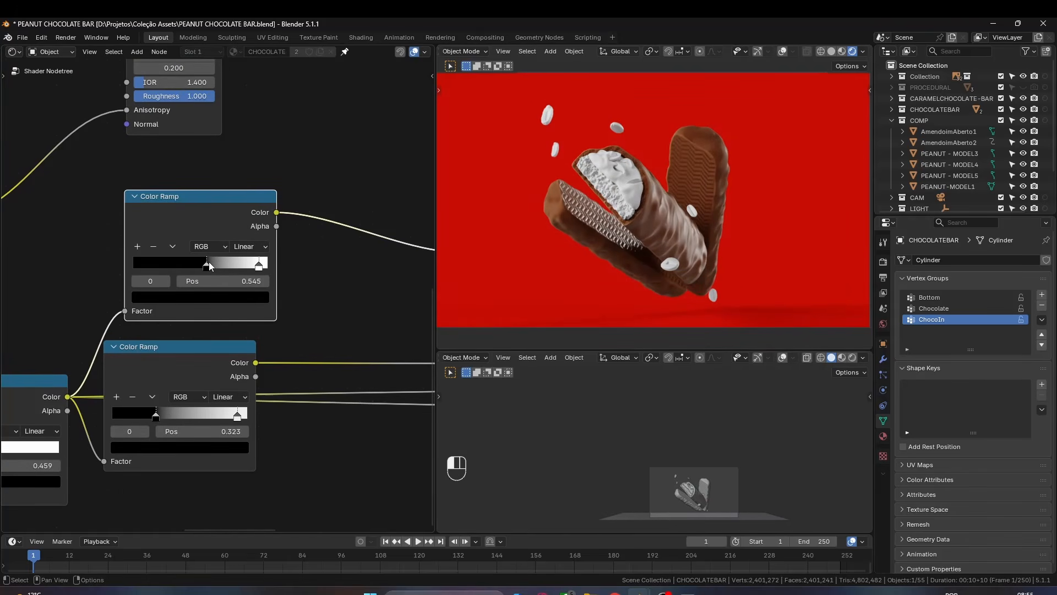
click(223, 297)
drag(245, 166, 245, 129)
- Add a Bump node driven by the first pointiness Color Ramp and connect it to the Normal inputs of all three shaders
scroll(634, 229, up, 4)
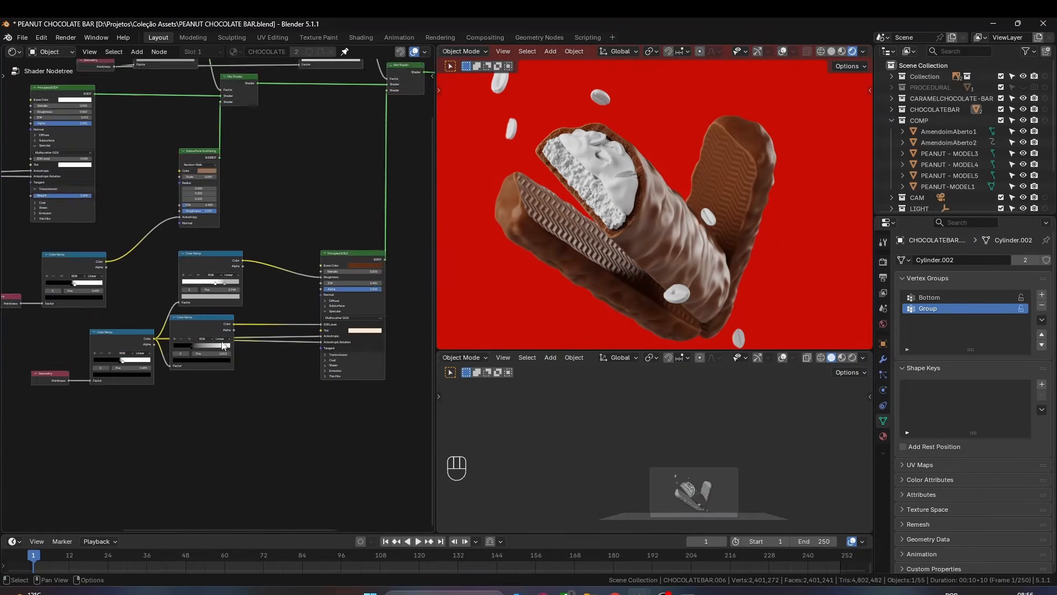
middle_drag(77, 275, 125, 299)
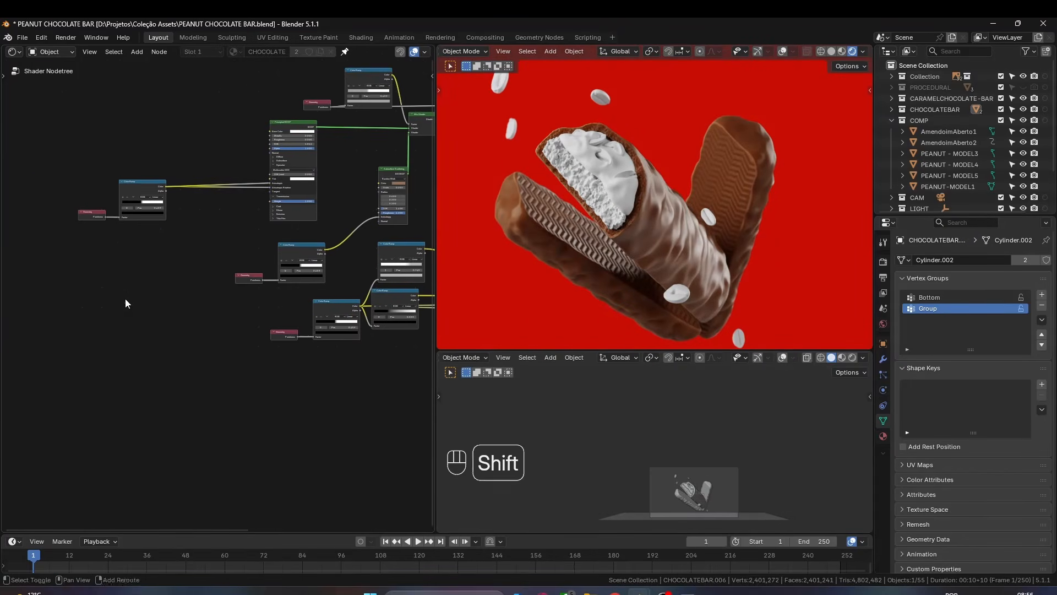
key(shift+a)
click(180, 226)
drag(213, 220, 379, 221)
middle_drag(218, 222, 111, 255)
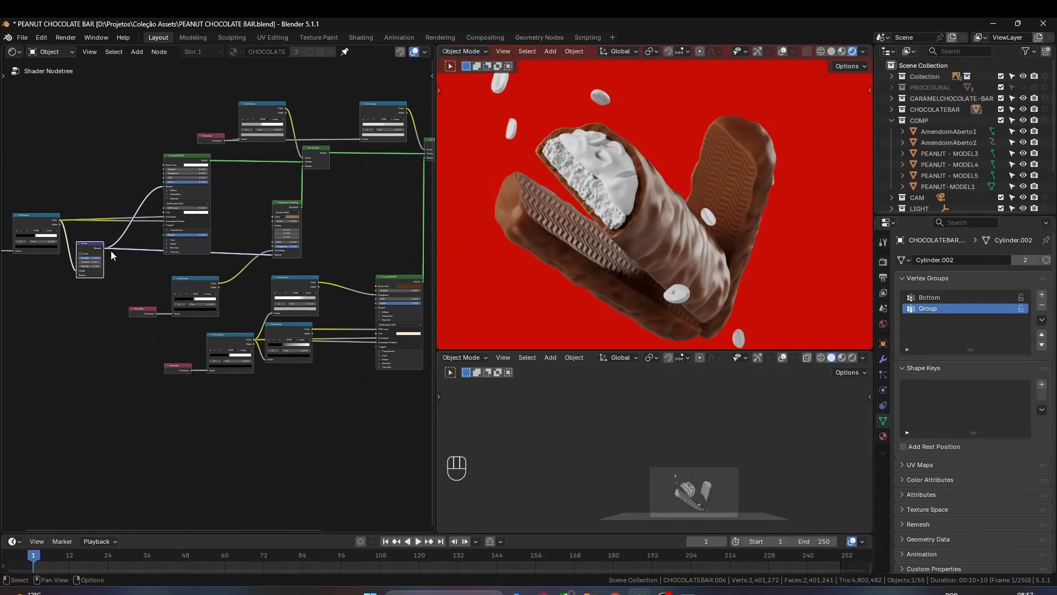
drag(374, 310, 375, 308)
- Lower the Bump node's strength to 0.342
scroll(385, 309, down, 4)
middle_drag(417, 310, 423, 284)
scroll(286, 259, up, 12)
middle_drag(286, 260, 352, 226)
drag(301, 182, 271, 182)
scroll(674, 229, up, 5)
scroll(675, 229, down, 5)
scroll(272, 323, down, 3)
- Save the file and move the first Geometry and Color Ramp nodes horizontally away from the Bump node to make room
drag(292, 124, 168, 215)
key(ctrl+s)
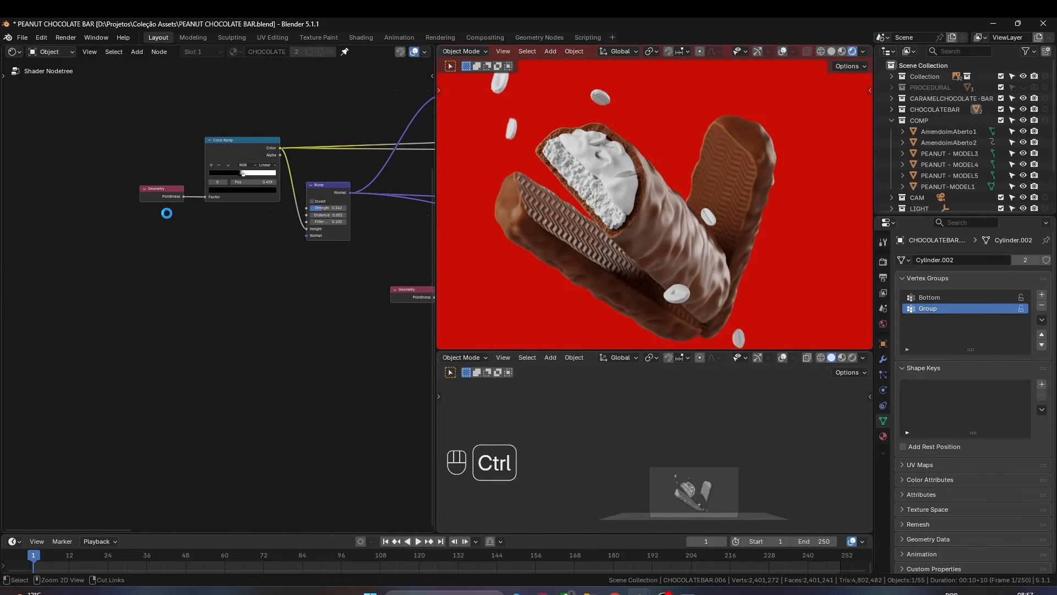
key(g)
key(x)
click(150, 228)
key(g)
key(x)
- Add a Noise Texture with Texture Coordinate and Mapping nodes below the pointiness nodes
key(shift+a)
text(no)
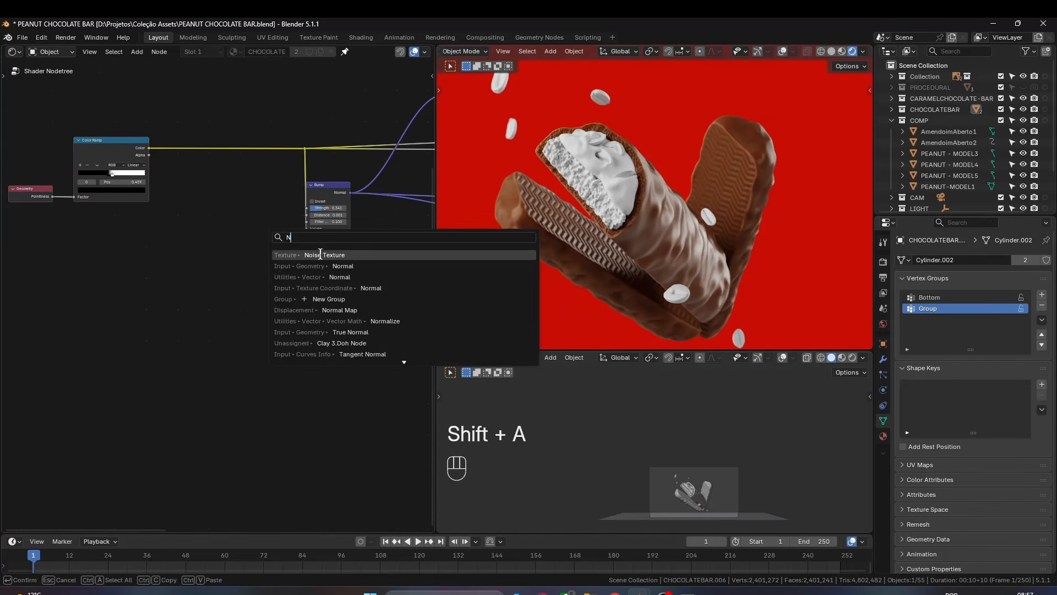
key(Return)
click(187, 285)
key(ctrl+t)
key(g)
click(168, 267)
- Duplicate and reset a Color Ramp, connect the Noise Texture's Factor to it, and move the noise nodes together below the pointiness ramp
click(183, 114)
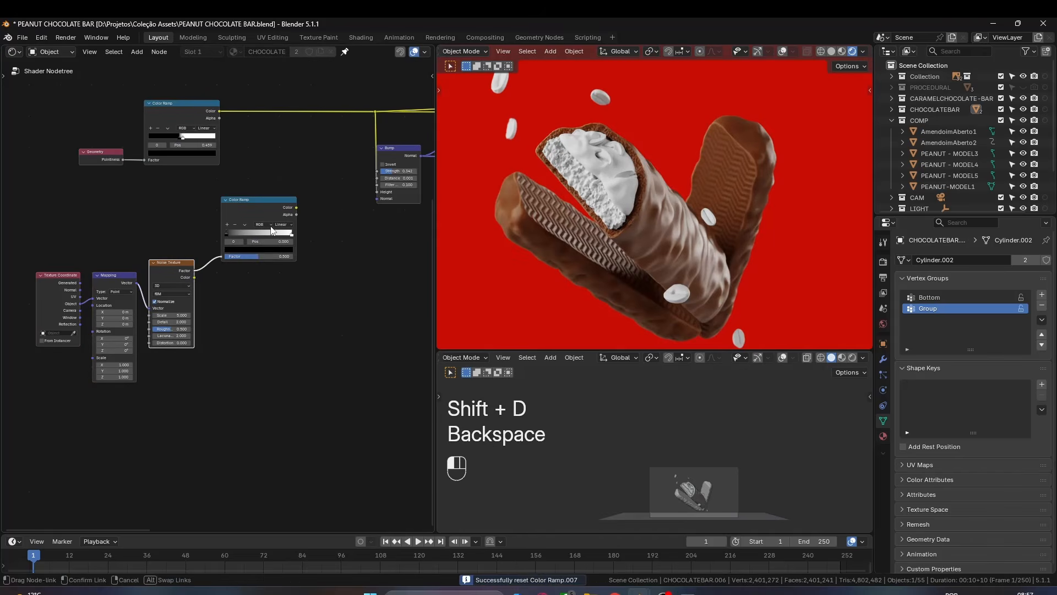
drag(296, 207, 325, 201)
key(Escape)
drag(55, 250, 306, 321)
key(g)
click(229, 361)
- Duplicate and reset the Bump node, take its Height from the noise Color Ramp, and connect it to the first Bump's Normal
click(392, 152)
key(shift+d)
click(279, 231)
drag(307, 233, 376, 200)
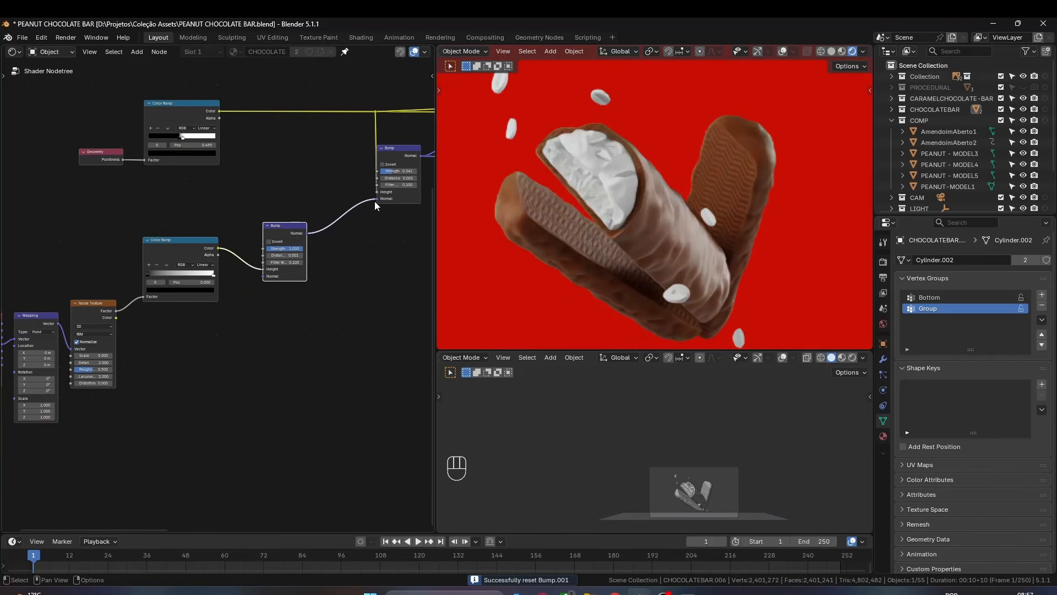
- Set the Noise Texture's scale to 19.9, detail to 6.4 and roughness to 0.58
middle_drag(275, 286, 327, 209)
scroll(327, 220, up, 5)
scroll(573, 241, up, 4)
middle_drag(182, 308, 228, 242)
scroll(221, 237, up, 4)
drag(130, 181, 173, 206)
key(Home)
- Lighten the noise Color Ramp's black stop to grey and reduce the noise Bump's strength to about 0.5
click(247, 184)
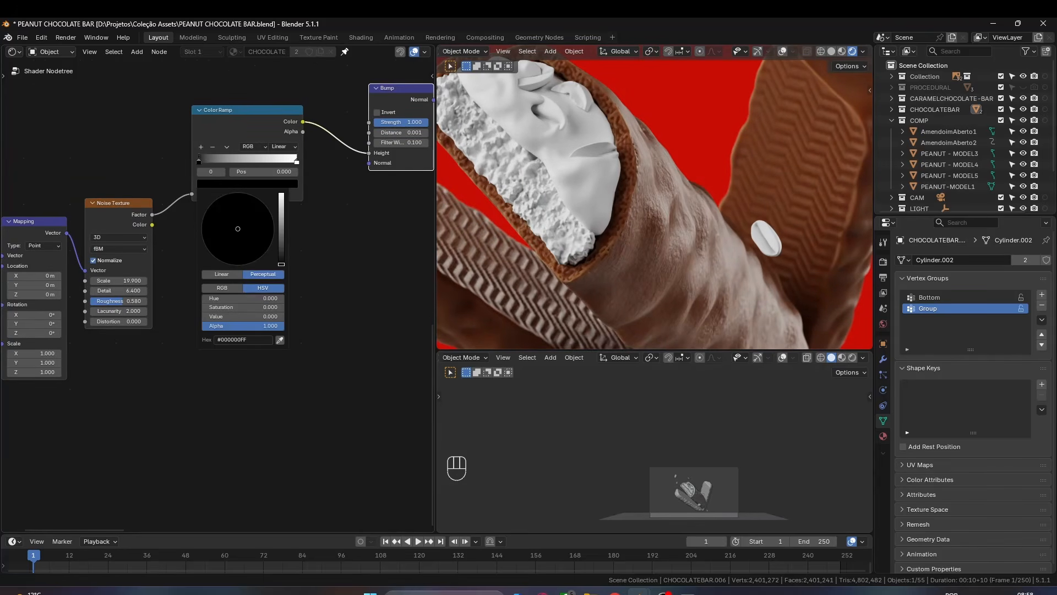
drag(281, 263, 285, 219)
drag(410, 122, 384, 122)
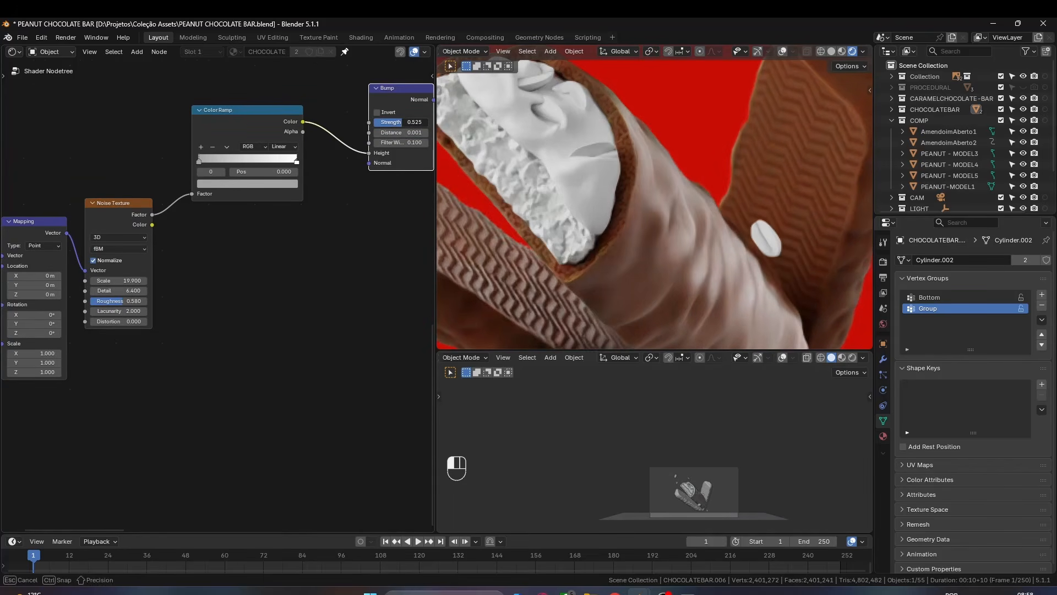
click(394, 214)
scroll(554, 230, down, 5)
scroll(108, 382, down, 3)
scroll(327, 403, up, 3)
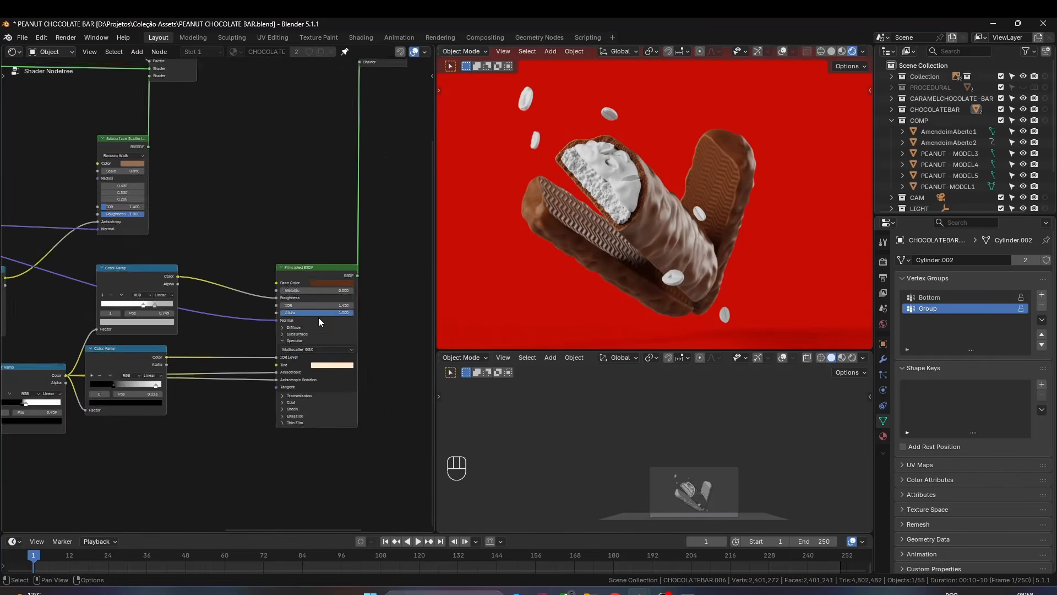
drag(352, 379, 365, 379)
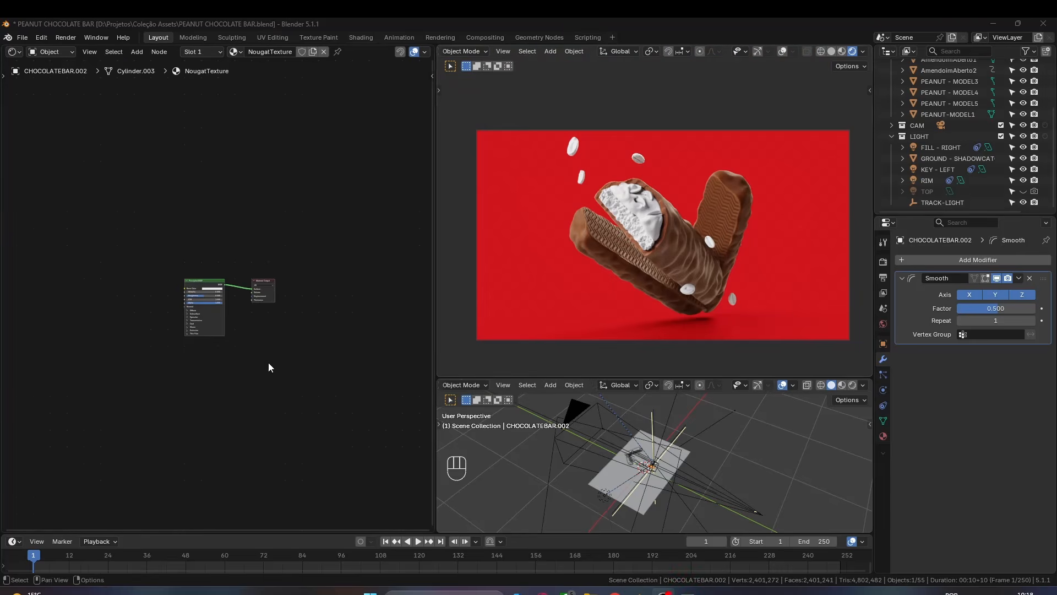
- Set the nougat's Smooth modifier to 25 repeats and add a second Smooth with 10 repeats limited to vertex group p2
scroll(835, 266, up, 3)
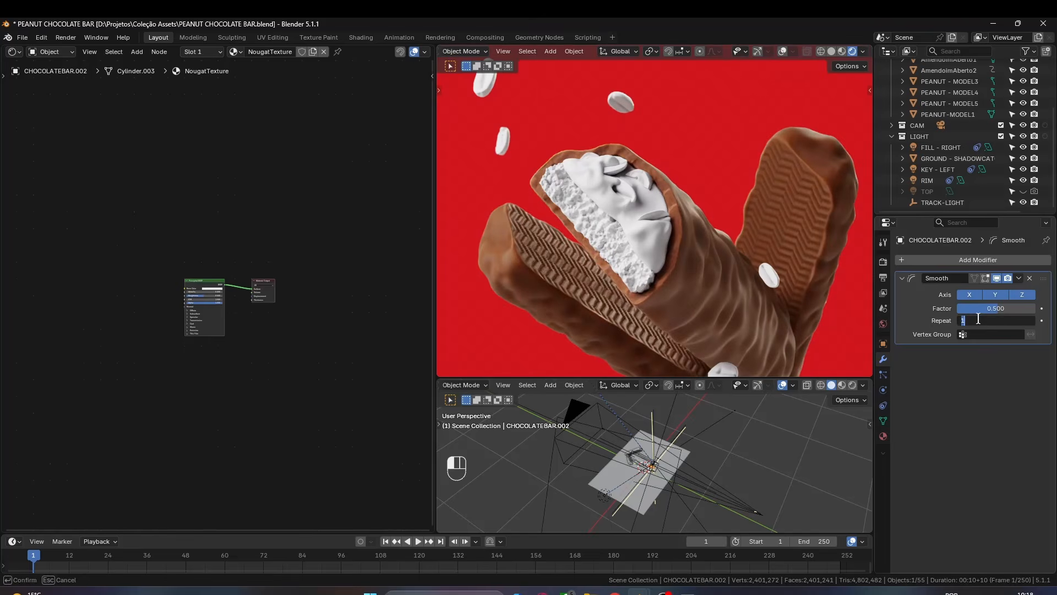
click(964, 327)
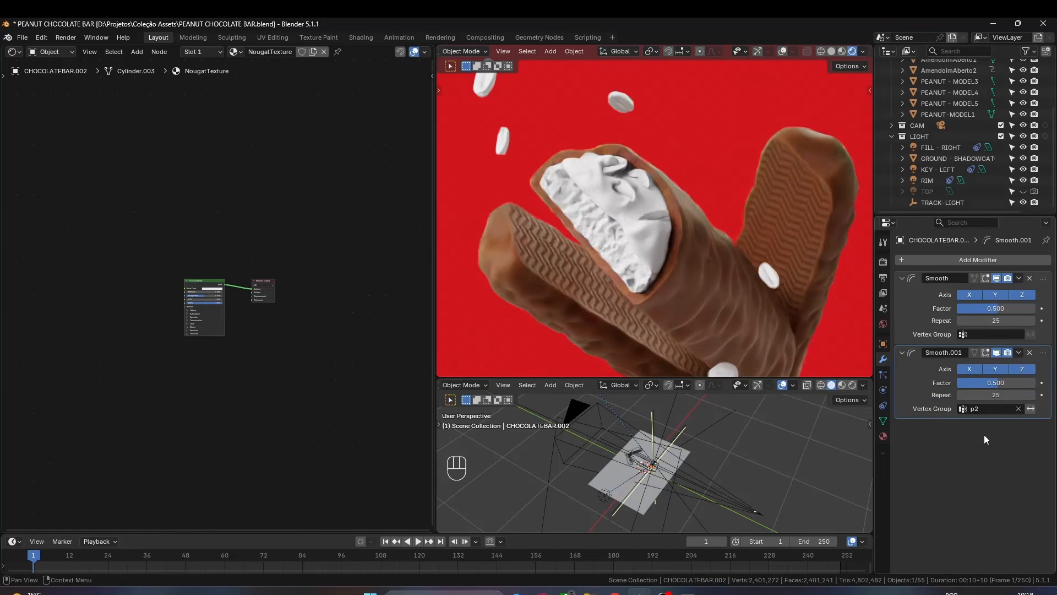
click(991, 395)
text(1)
key(Return)
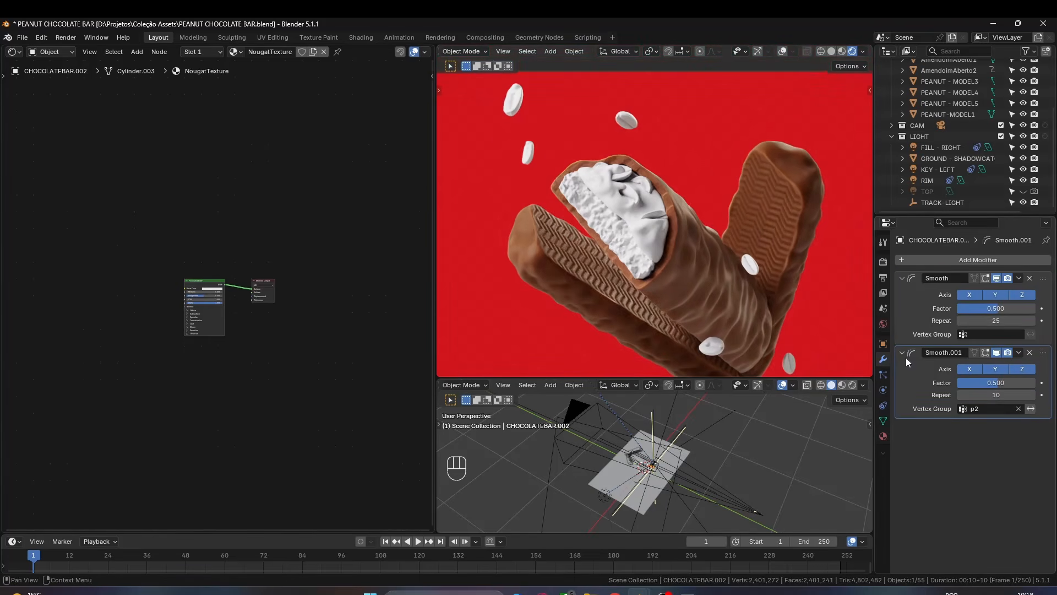
ctrl+click(902, 353)
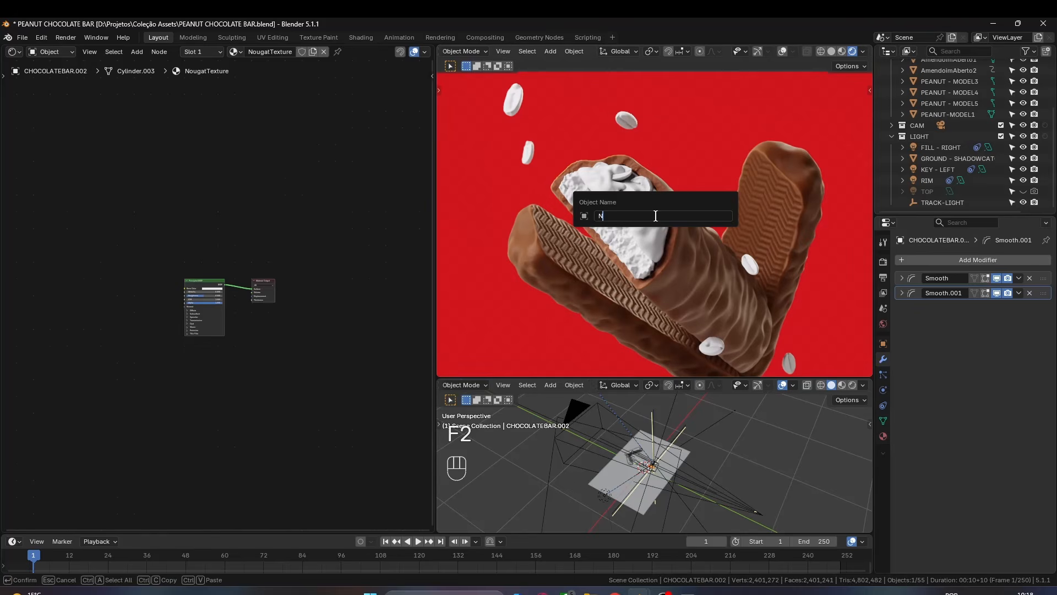
- Rename the object NOUGAT and set its Principled BSDF to roughness 0 and transmission weight 1
scroll(186, 343, up, 3)
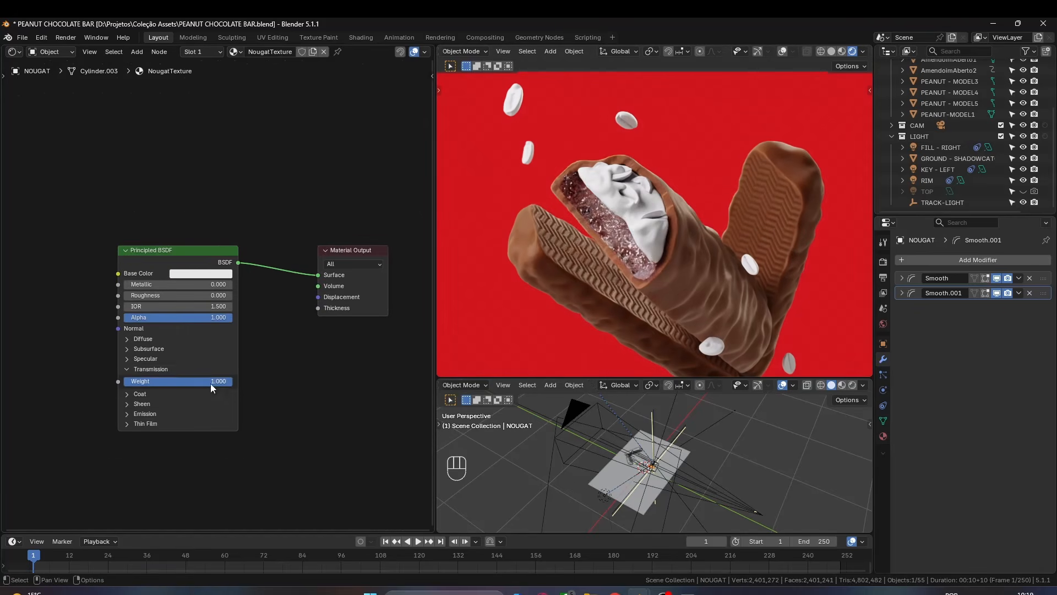
click(210, 384)
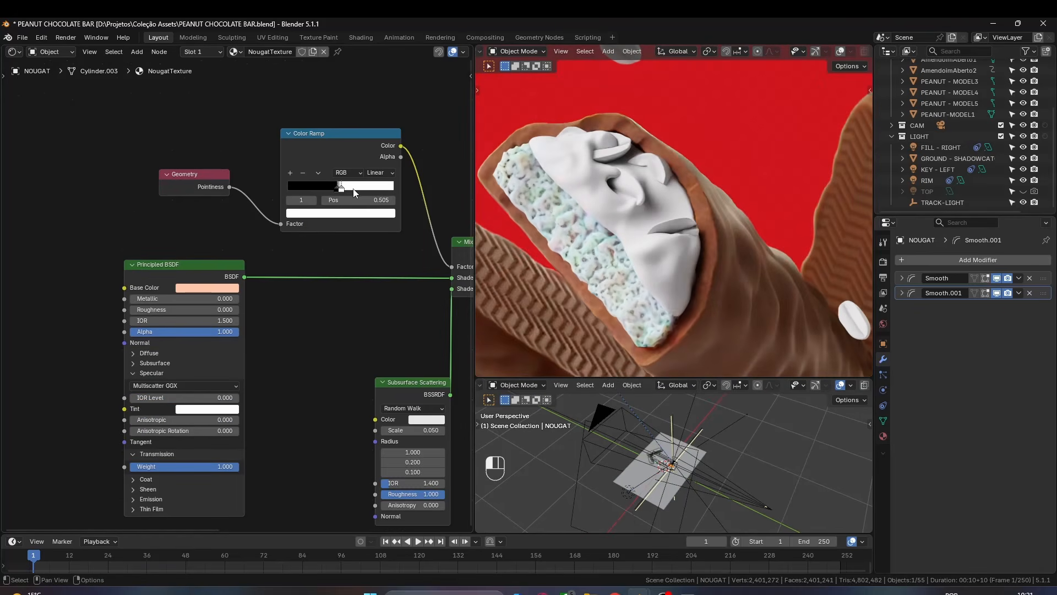
- Dim the white stop of the nougat material's pointiness Color Ramp to grey #C3C3C3
click(332, 213)
drag(379, 67, 379, 59)
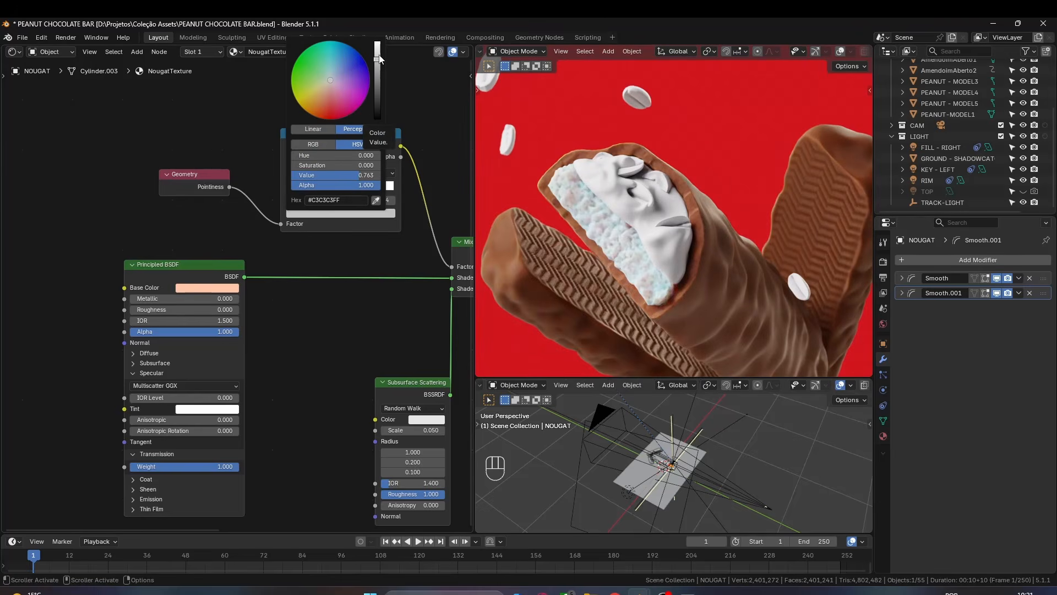
- Set the first stop of the nougat's alpha-driving Color Ramp to near-black #050505 at position 0.491, keeping transmission weight at 1
scroll(418, 179, down, 2)
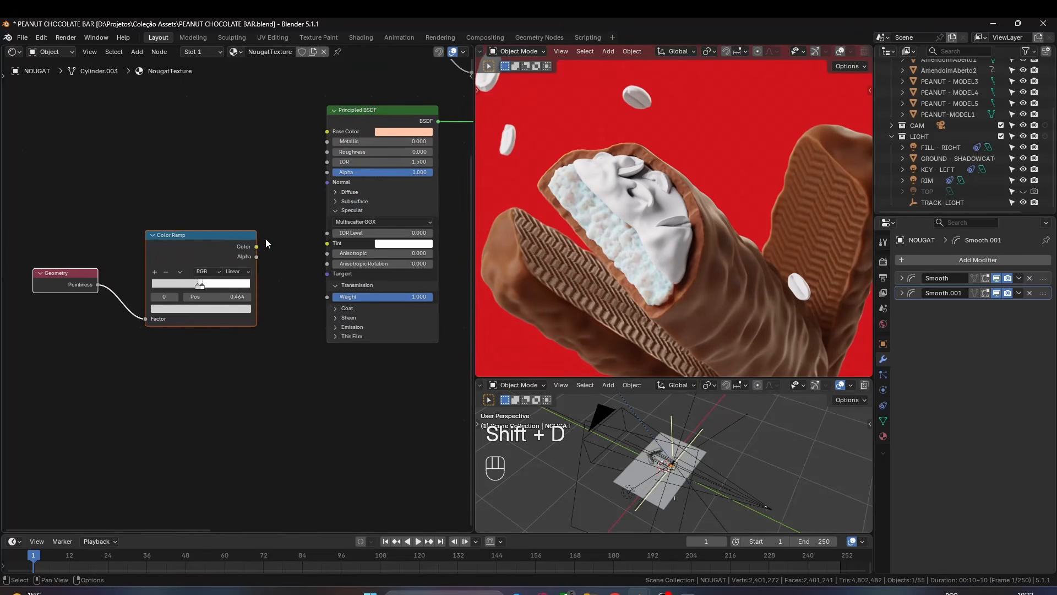
drag(404, 296, 325, 297)
click(201, 308)
drag(236, 170, 236, 221)
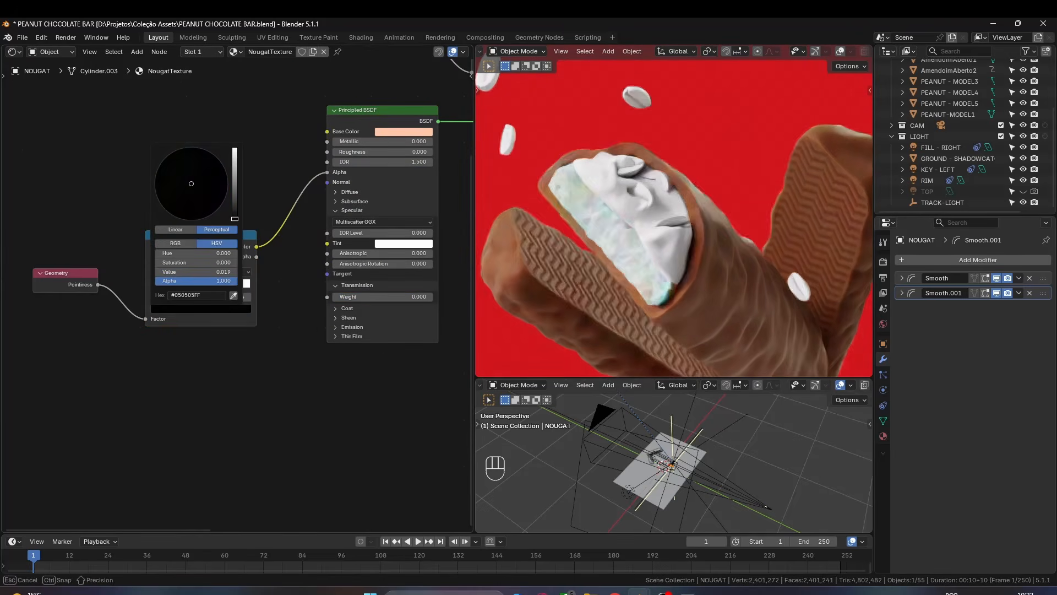
drag(198, 291, 200, 290)
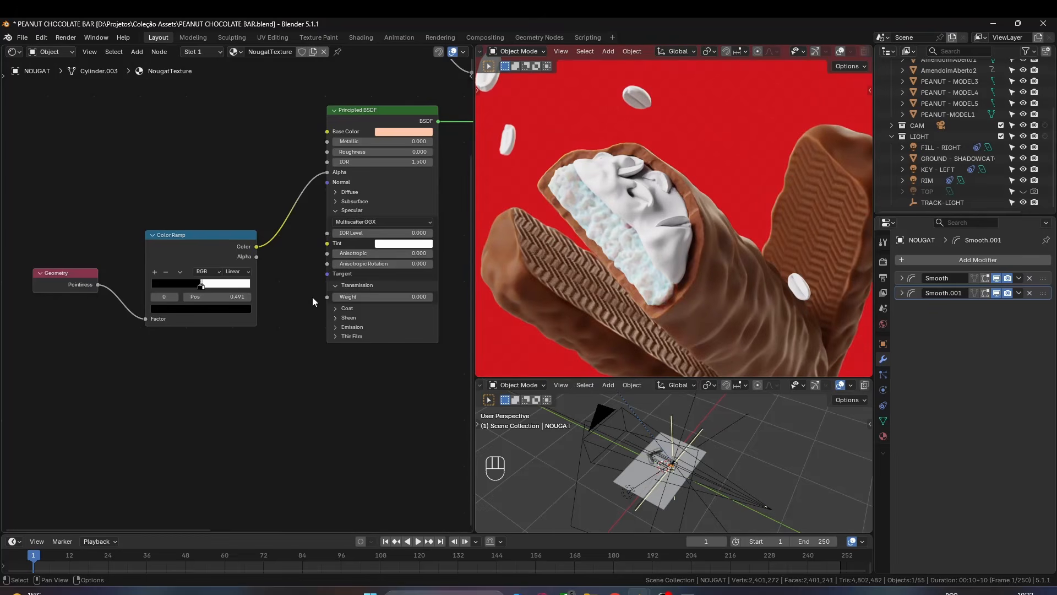
drag(344, 297, 433, 297)
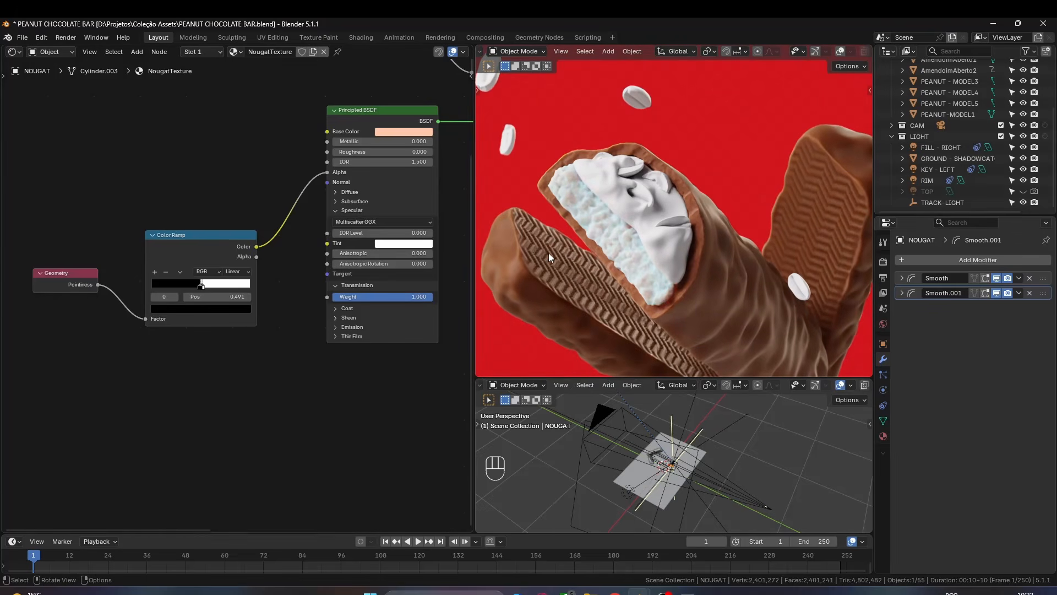
- Tint the nougat's Subsurface Scattering color a bright cream and set its scale to 0.010
scroll(457, 270, down, 6)
middle_drag(457, 270, 308, 275)
scroll(398, 285, up, 9)
click(376, 237)
drag(475, 257, 475, 248)
mouse_move(416, 298)
mouse_down()
mouse_move(401, 301)
mouse_move(409, 307)
mouse_up()
scroll(622, 285, up, 3)
click(357, 248)
text(.)
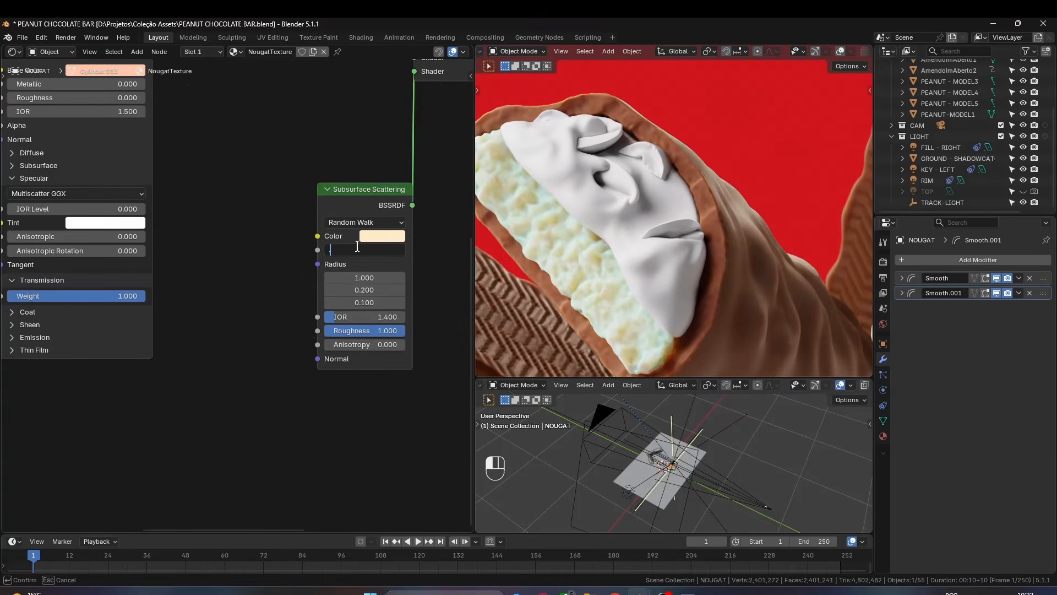
- Darken the first stop of the nougat Mix Shader's pointiness Color Ramp to mid grey and shift it to 0.455
scroll(359, 232, down, 4)
middle_drag(184, 208, 152, 373)
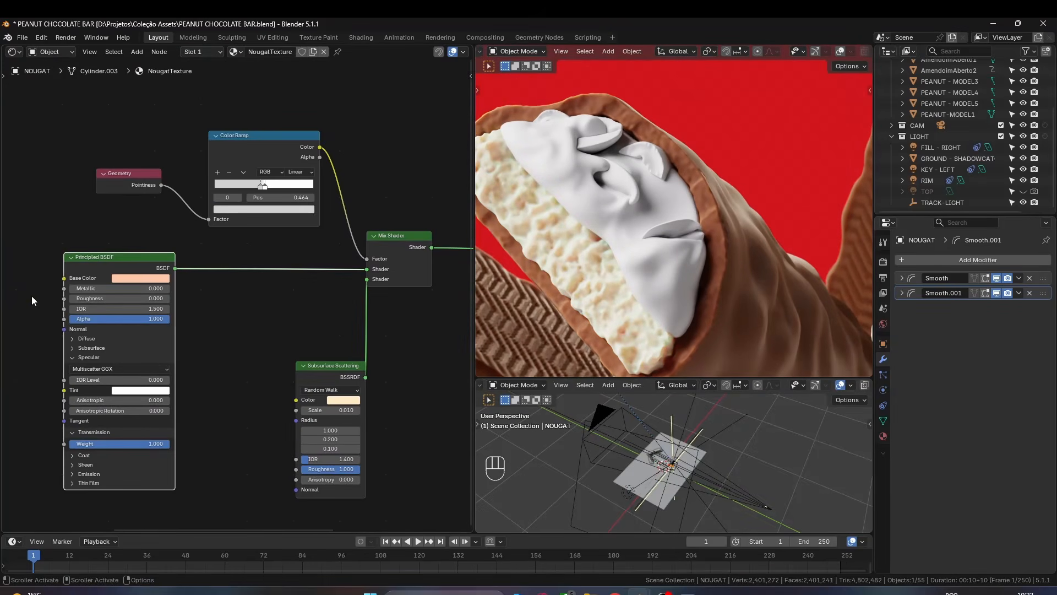
click(247, 210)
drag(298, 61, 299, 87)
drag(266, 185, 253, 183)
scroll(630, 210, down, 2)
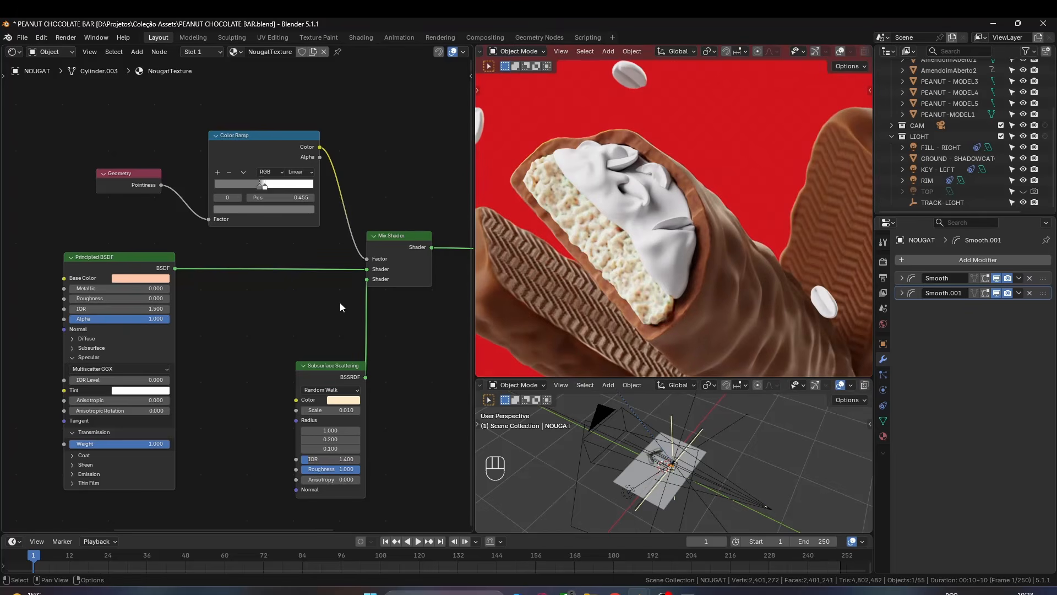
- Lower the nougat Principled BSDF's transmission weight to 0.673 and darken its cream base color slightly
scroll(151, 451, up, 3)
middle_drag(151, 451, 283, 421)
drag(283, 413, 243, 413)
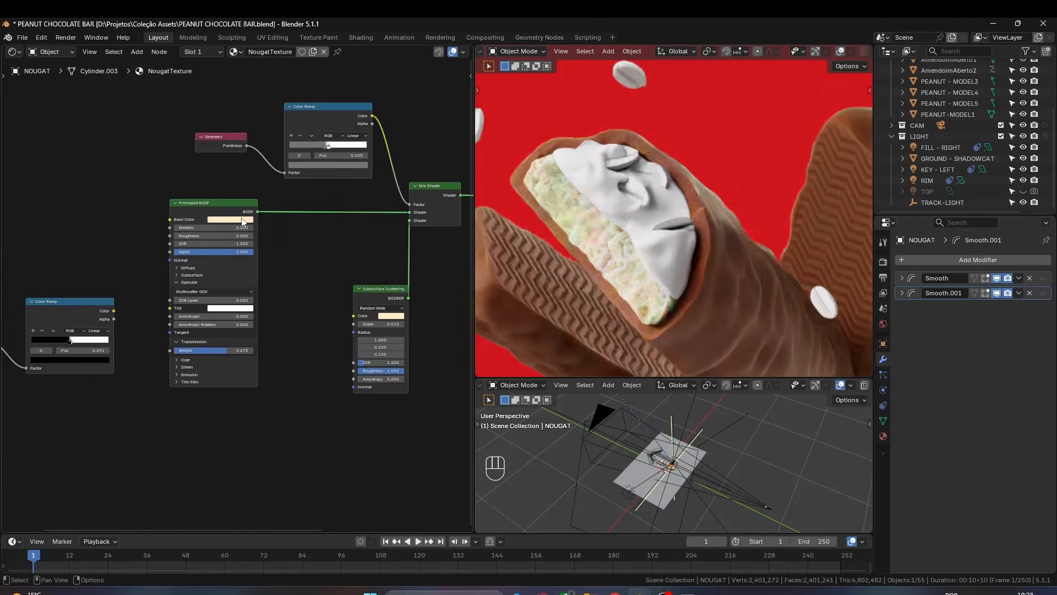
click(244, 221)
drag(274, 93, 275, 109)
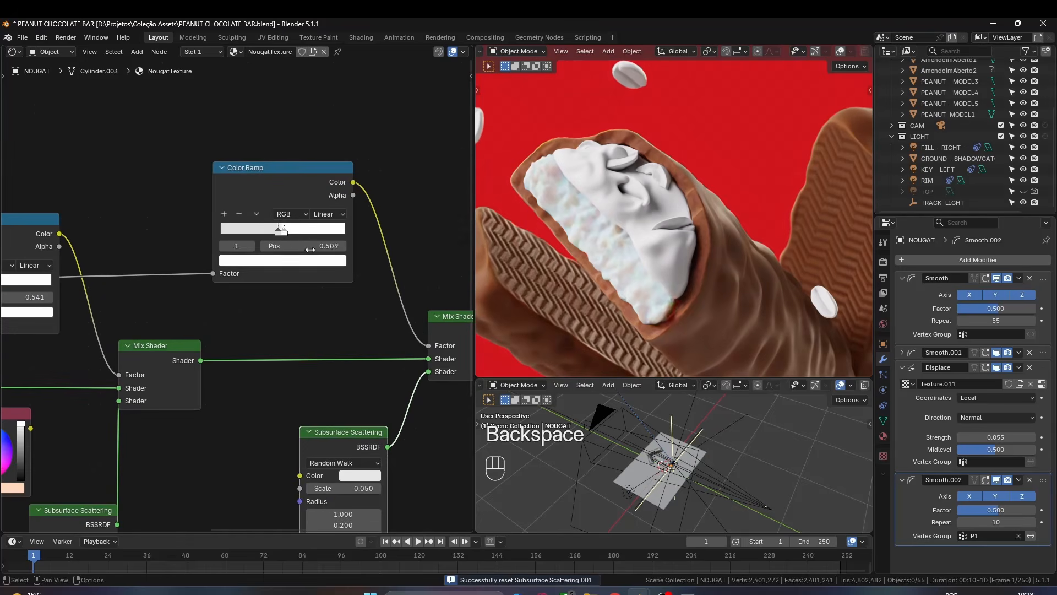
- Darken the first stop of the final Mix Shader's Color Ramp to light grey and move its stops further along the ramp
drag(281, 227, 282, 228)
click(283, 260)
drag(325, 72, 324, 88)
drag(279, 230, 302, 233)
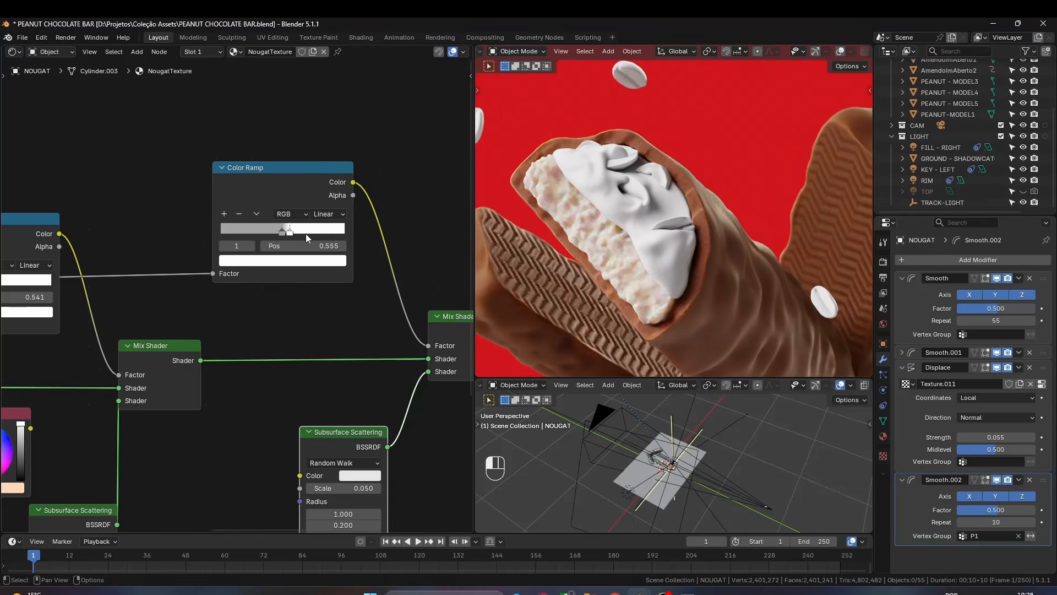
- Move the last Subsurface Scattering node below its Mix Shader and set scale 0.007, an orange color and IOR about 1.014
scroll(598, 236, down, 2)
scroll(392, 432, down, 5)
middle_drag(392, 433, 304, 214)
drag(297, 213, 319, 268)
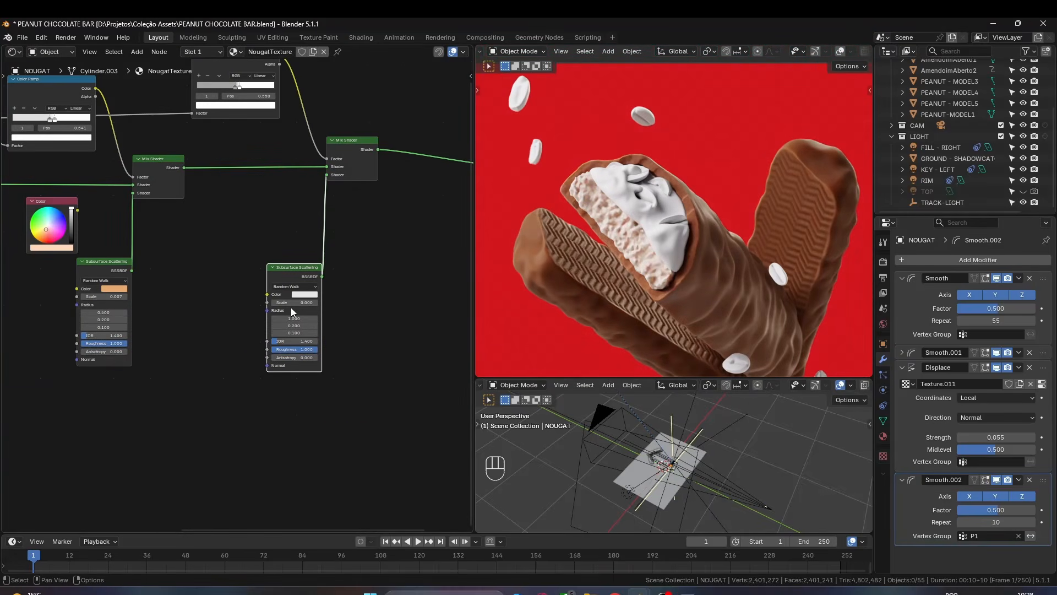
double_click(295, 302)
text(.00)
scroll(275, 242, up, 5)
click(333, 294)
mouse_move(359, 159)
mouse_down()
mouse_move(346, 174)
mouse_move(352, 166)
mouse_up()
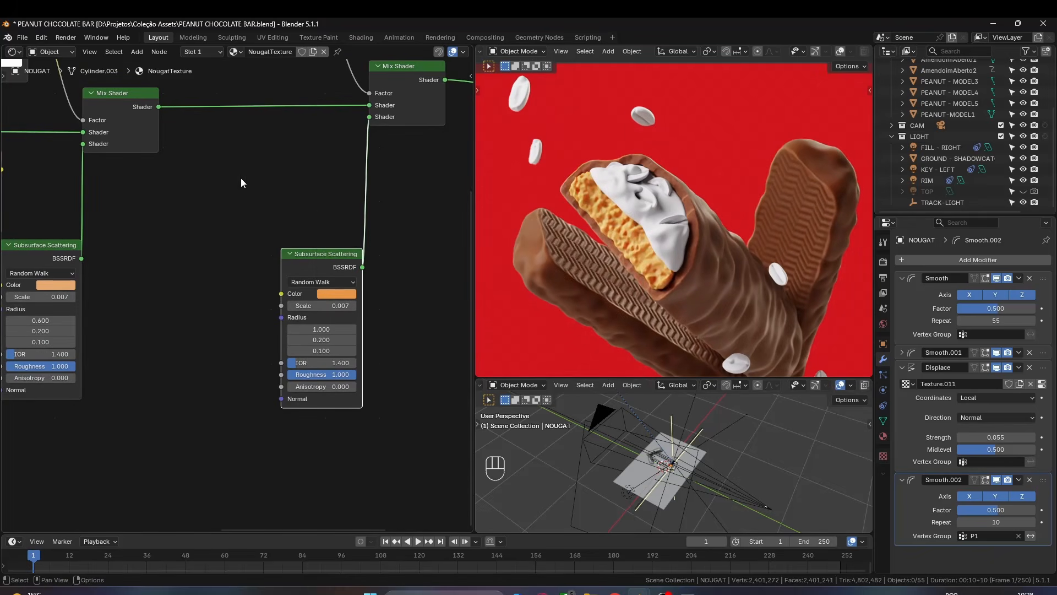
drag(322, 363, 303, 363)
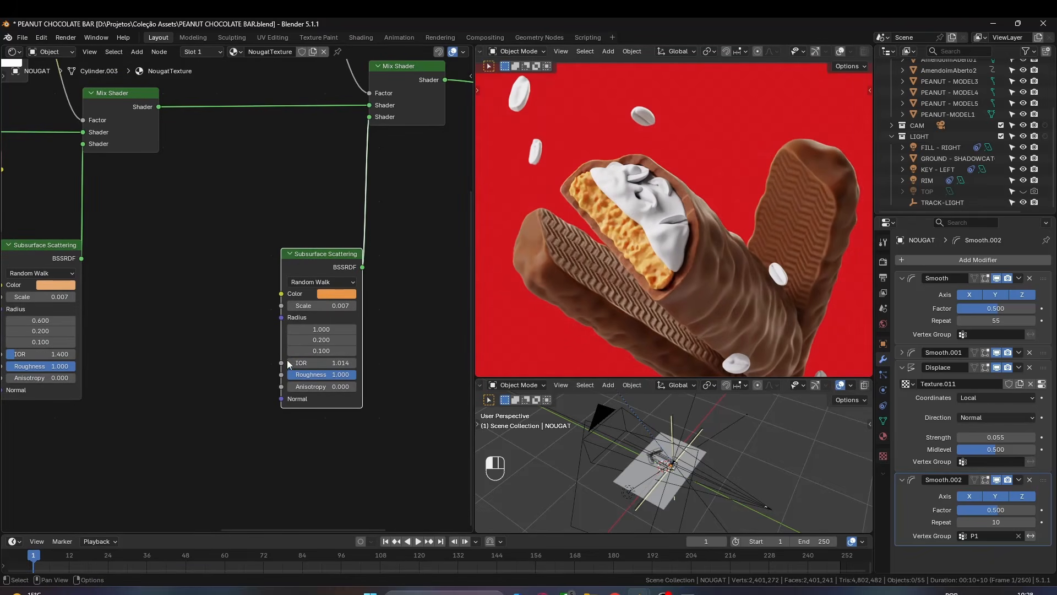
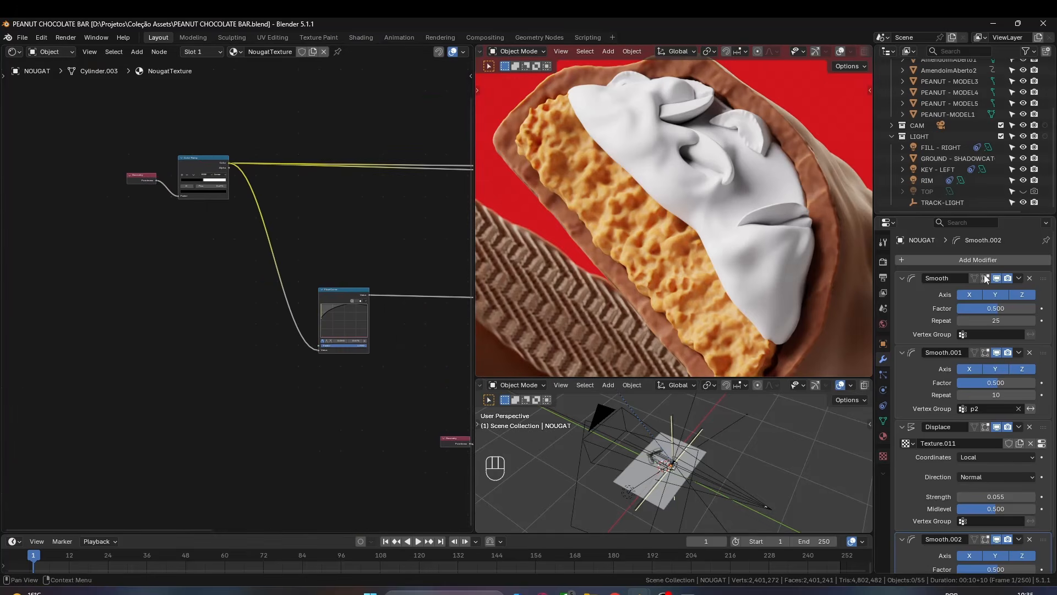
- Add another Displace modifier to NOUGAT and give it a fine Clouds texture with depth 10
click(907, 330)
key(shift+a)
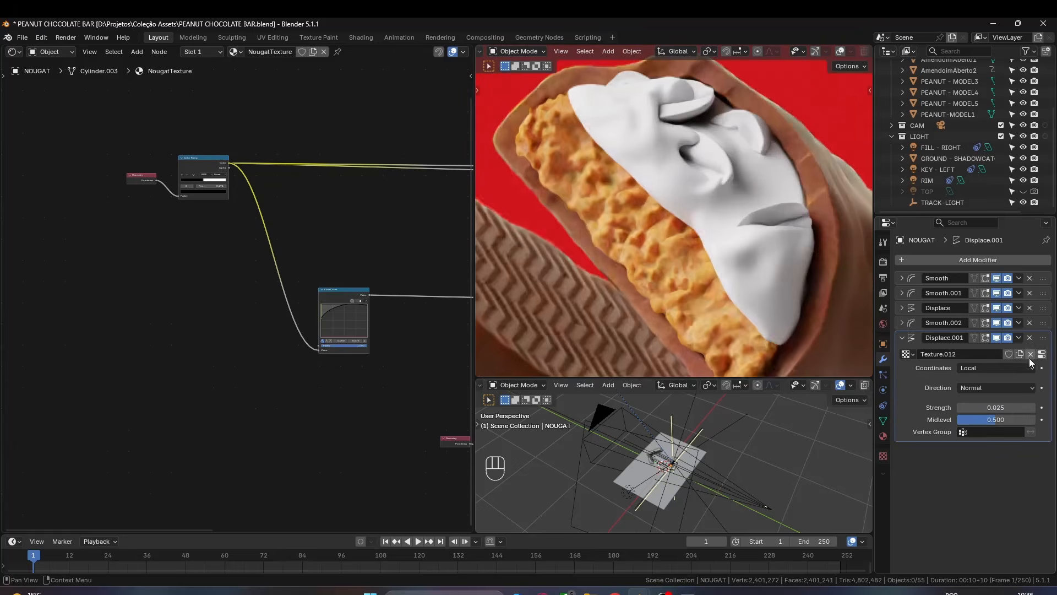
click(883, 456)
click(991, 456)
click(989, 452)
drag(991, 489, 1033, 501)
scroll(756, 269, up, 3)
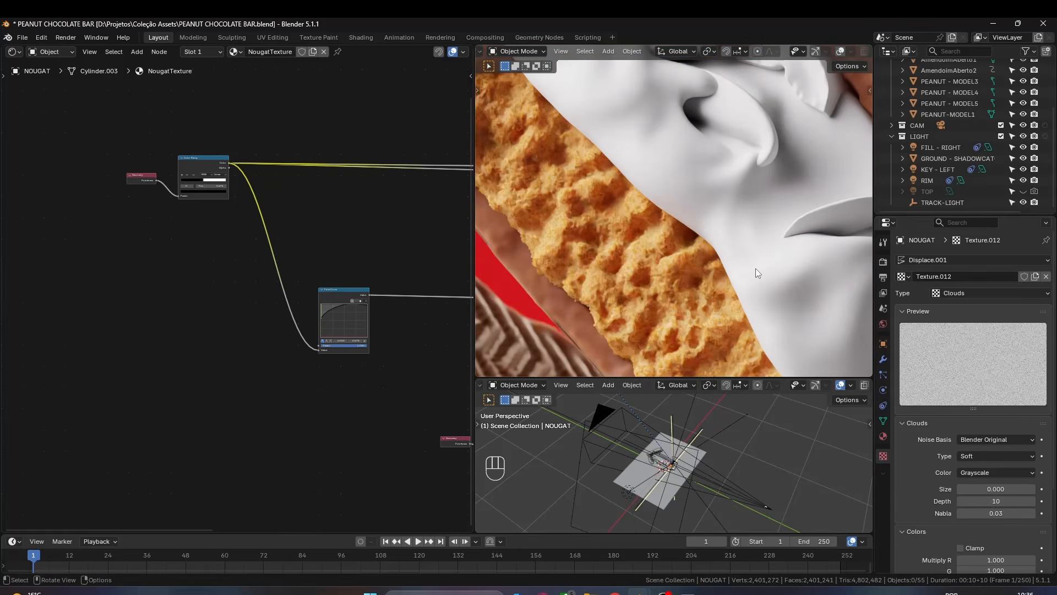
- Set the strength of the nougat's new Displace modifier to 0.03
scroll(755, 269, down, 1)
click(883, 359)
click(1005, 409)
text(.03)
key(Return)
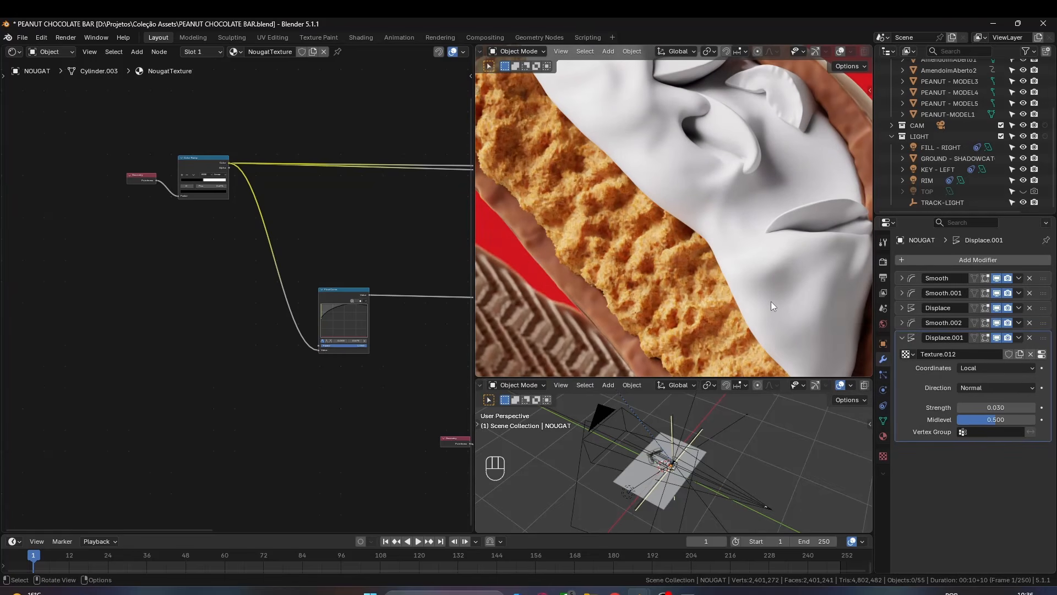
- Adjust the caramel material's pointiness Color Ramp with its white stop at 0.650 and save the file
key(BackSpace)
scroll(342, 296, up, 2)
drag(394, 333, 395, 326)
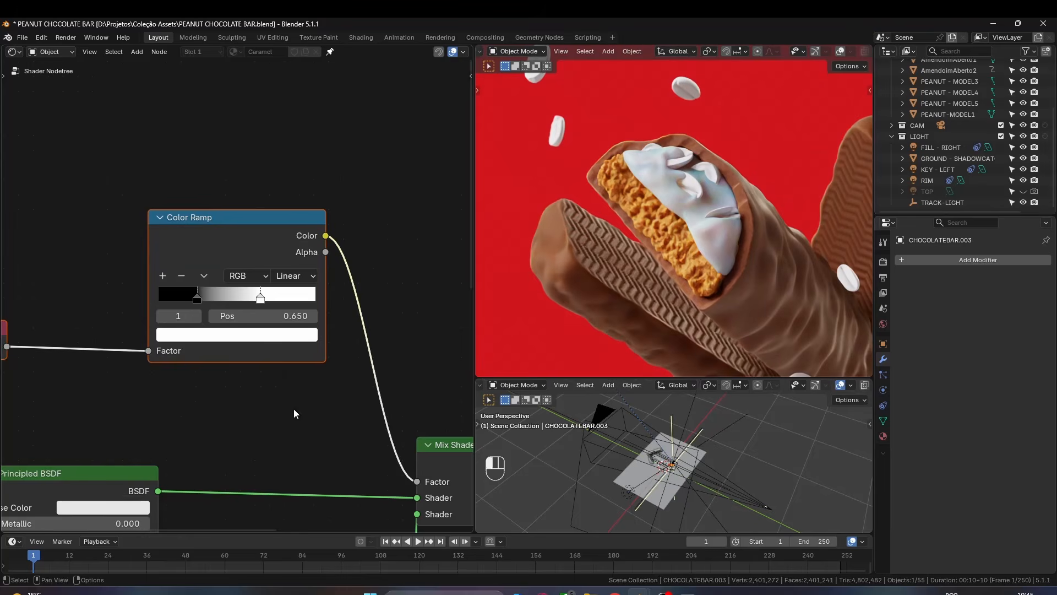
key(ctrl+s)
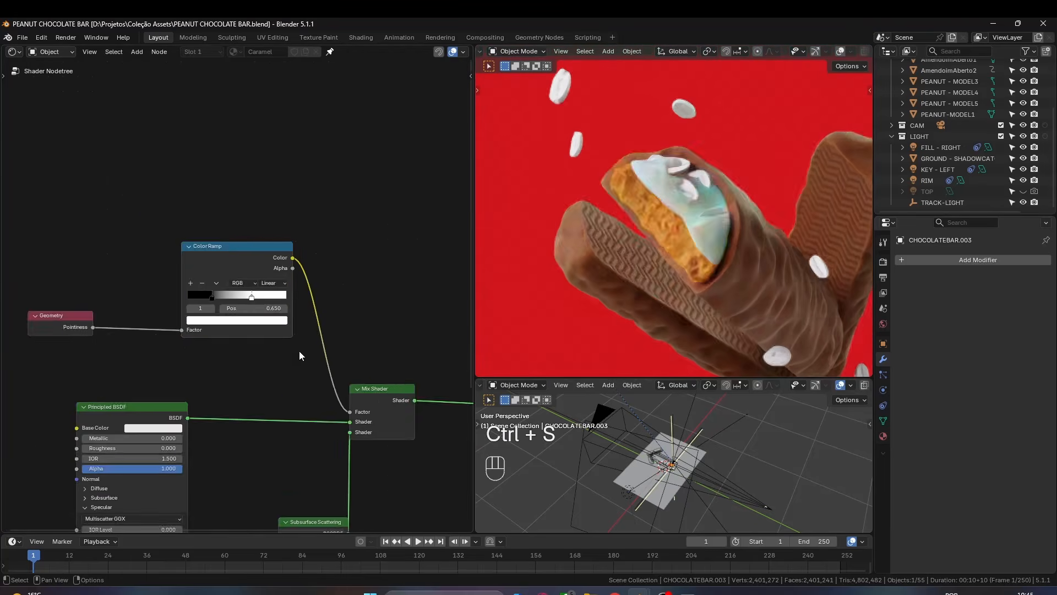
- Set the caramel Principled BSDF's base color to orange #E78032 and its Subsurface Scattering color to a bright orange
drag(144, 109, 141, 122)
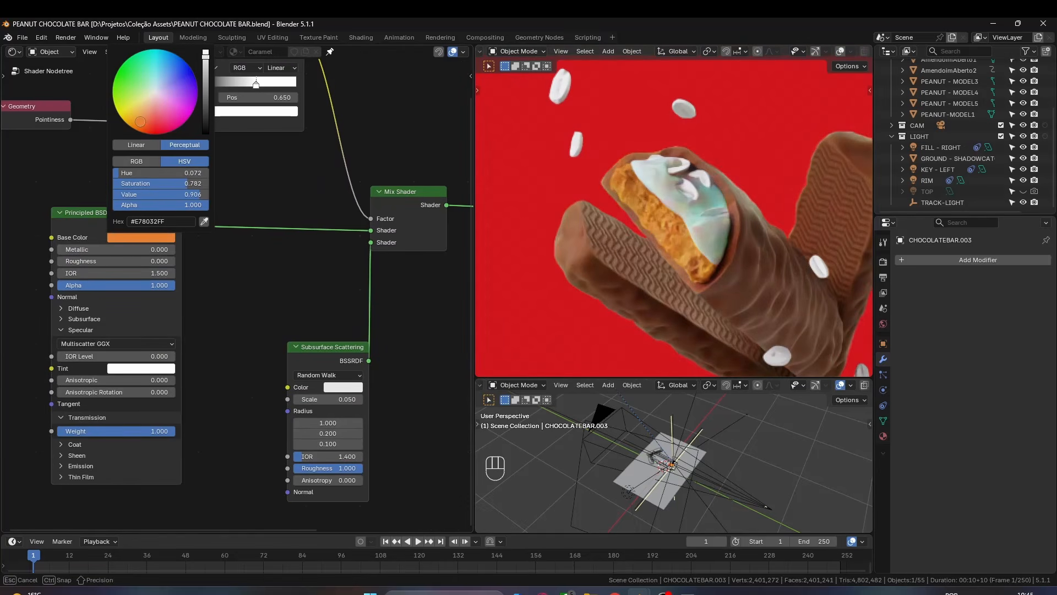
click(349, 388)
drag(422, 207, 423, 199)
drag(371, 242, 350, 277)
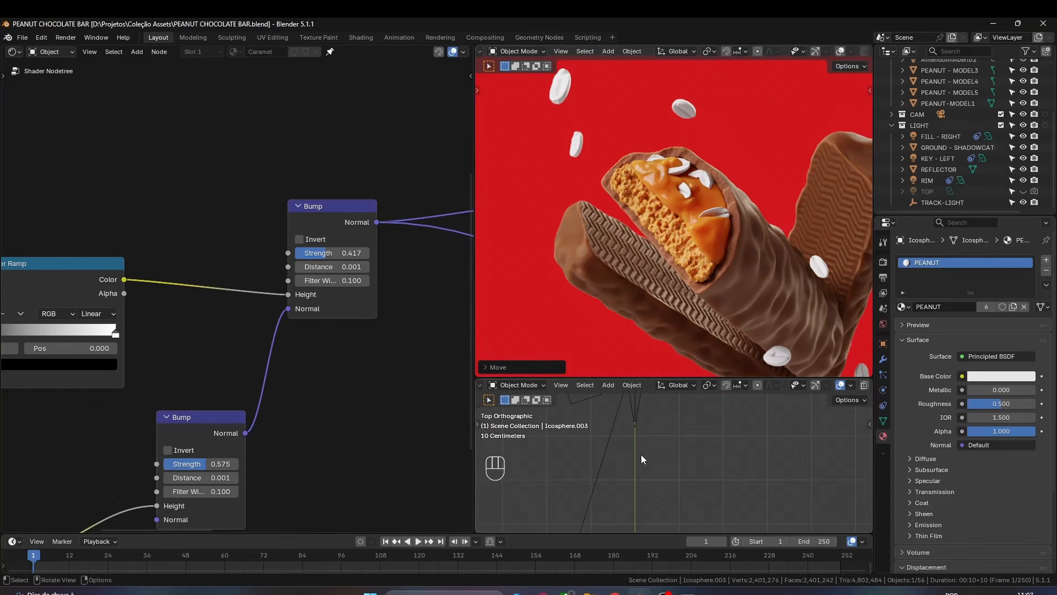
- Unpin the shader node tree and set the PEANUT material's roughness to 0 and transmission weight to 1
scroll(640, 455, down, 3)
click(330, 52)
drag(190, 295, 118, 298)
click(123, 387)
drag(165, 404, 265, 404)
- Select the loose flying peanuts and link the PEANUT material to all of them
scroll(630, 176, down, 3)
click(617, 172)
shift+click(757, 240)
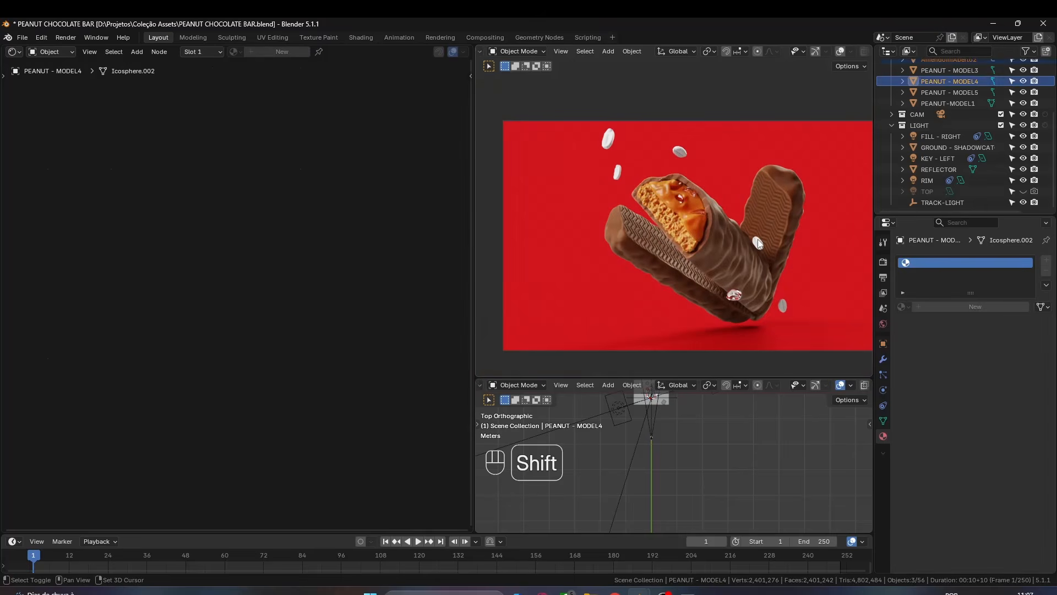
shift+click(782, 305)
shift+click(734, 295)
key(ctrl+l)
click(718, 291)
- Blend the peanut's Principled BSDF with a Subsurface Scattering shader through a Mix Shader
scroll(703, 287, up, 3)
click(96, 363)
key(shift+a)
text(S)
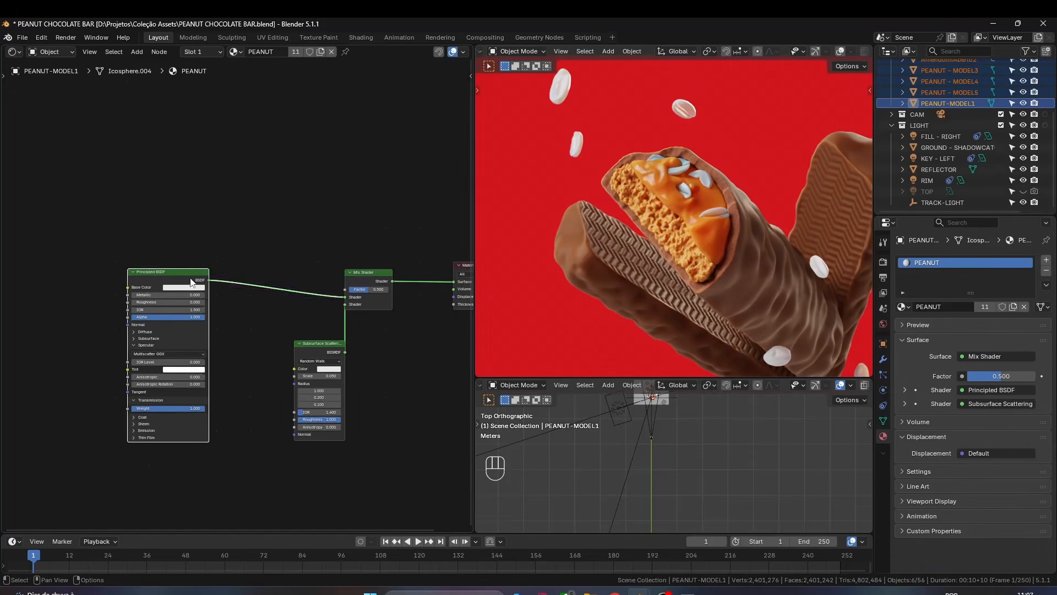
- Add a Geometry node and feed its Pointiness through a Color Ramp into the peanut Mix Shader's factor
key(shift+a)
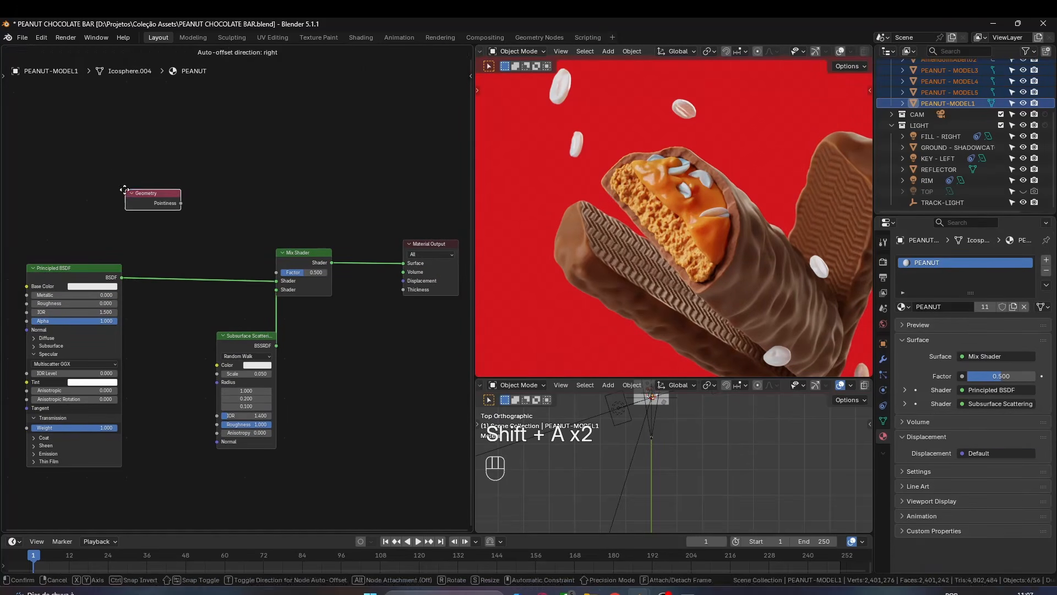
click(95, 183)
key(shift+a)
drag(152, 198, 172, 228)
drag(265, 169, 276, 237)
- Bring the peanut Color Ramp's stops close together, placing the black stop at position 0.323
scroll(232, 215, up, 2)
drag(178, 254, 203, 254)
drag(289, 254, 228, 251)
drag(202, 254, 209, 251)
scroll(682, 308, down, 4)
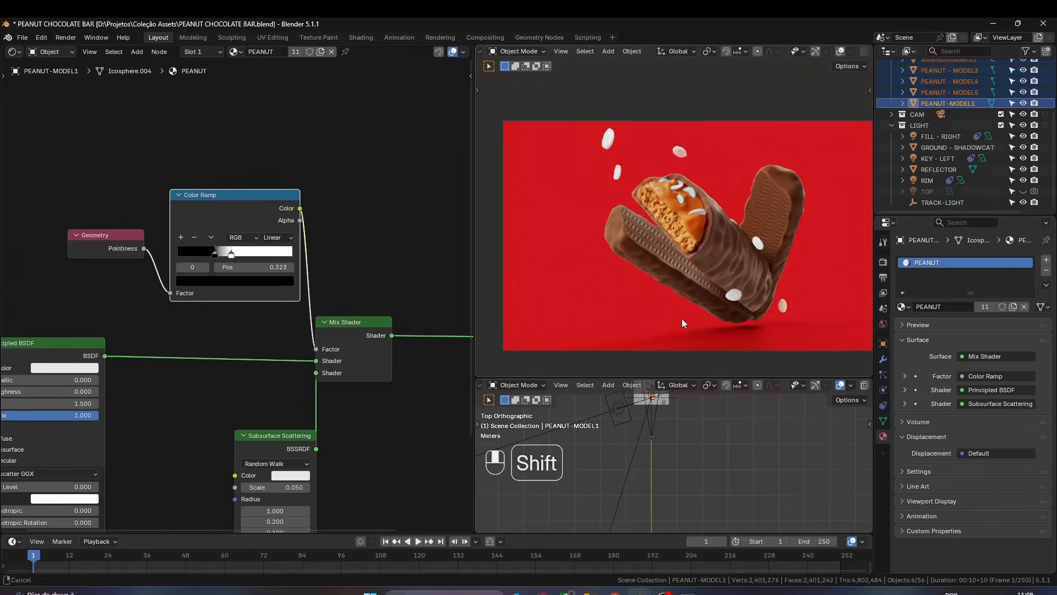
- Move the peanut Color Ramp's first stop to 0.468, lighten it to light grey and save the file
shift+middle_drag(682, 318, 693, 337)
scroll(705, 275, up, 7)
shift+middle_drag(708, 268, 656, 187)
drag(215, 253, 232, 251)
click(235, 281)
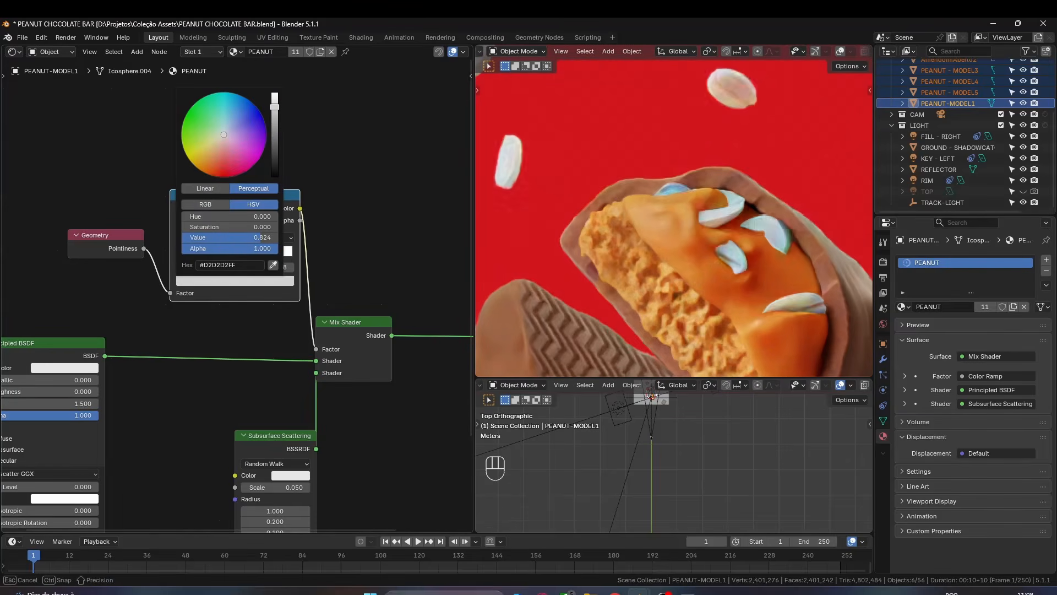
key(ctrl+s)
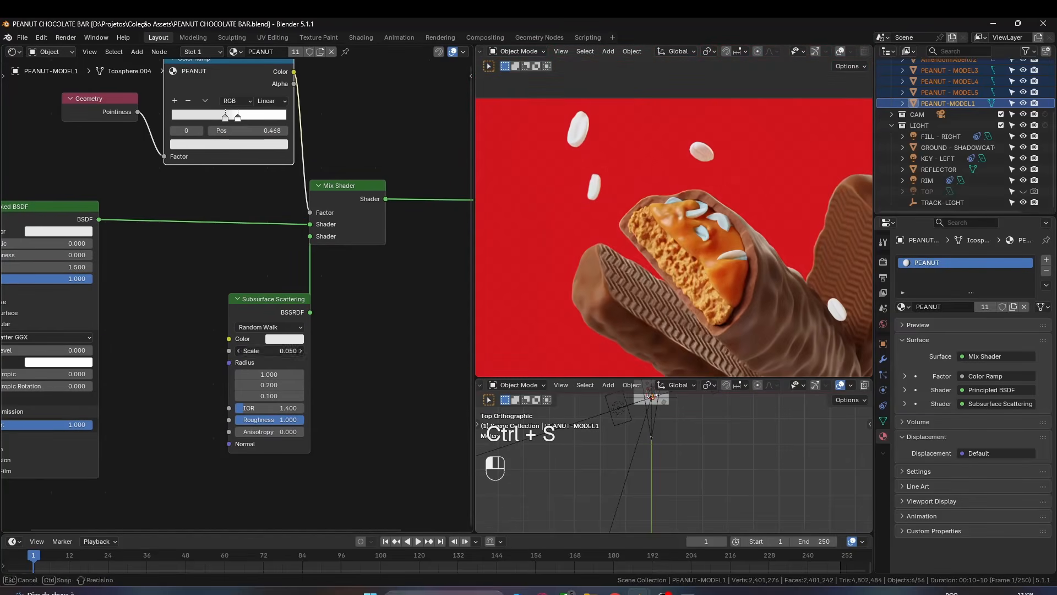
- Reduce the peanut Subsurface Scattering scale to 0.010 and tint its color light peach
drag(292, 351, 270, 351)
click(289, 339)
drag(364, 160, 363, 150)
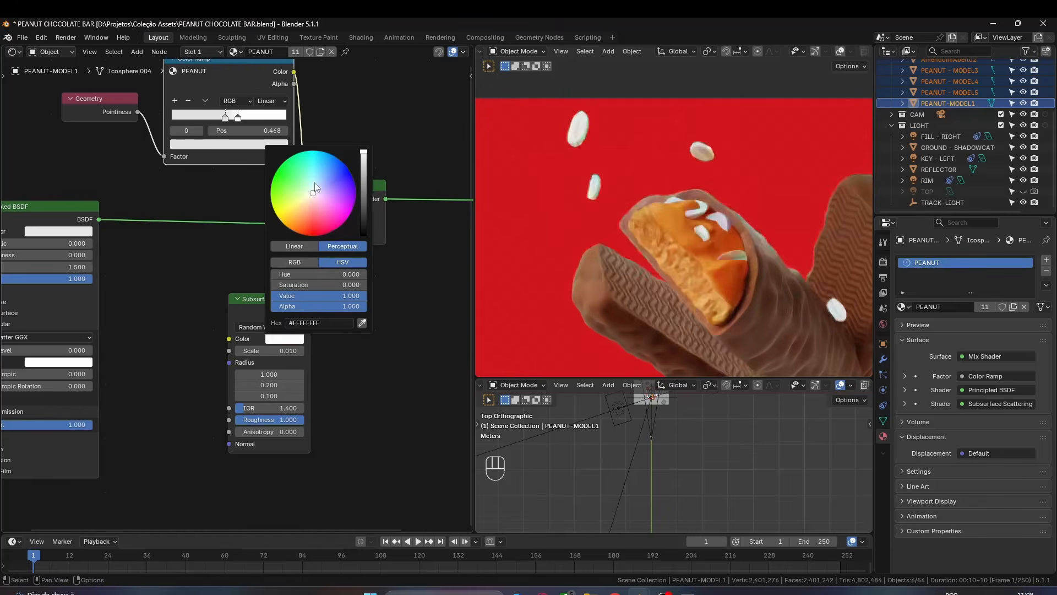
drag(313, 193, 302, 212)
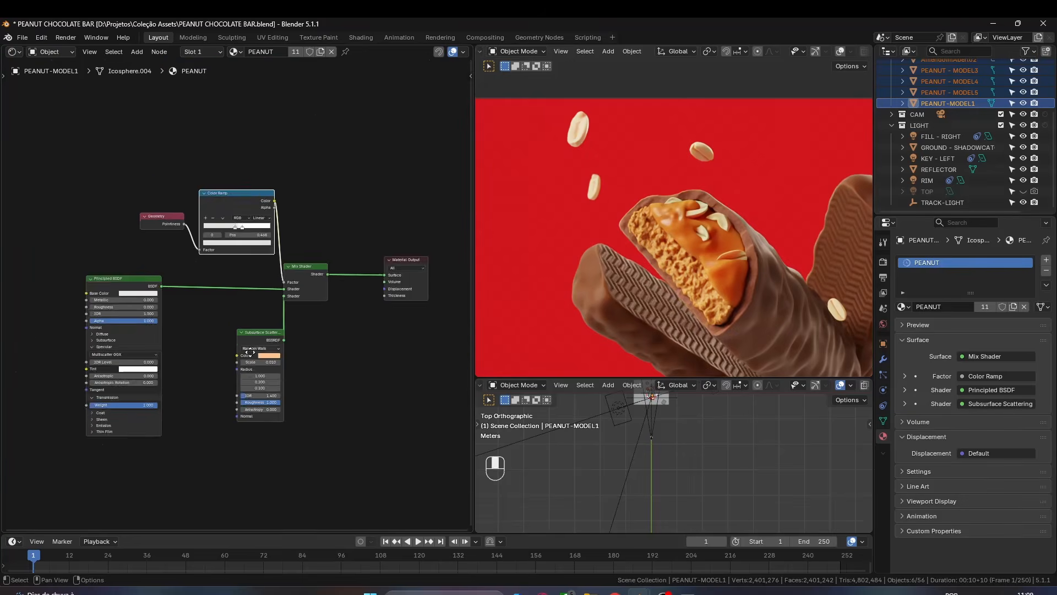
- Fine-tune the peanut's Subsurface Scattering color to a peach tone near #FFB184
scroll(613, 266, down, 3)
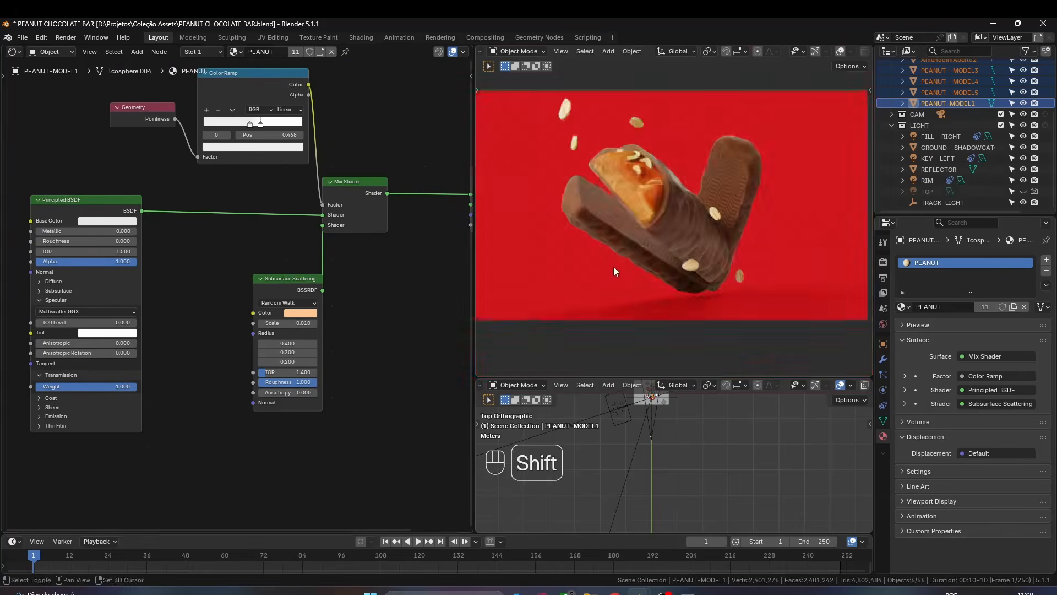
shift+middle_drag(614, 266, 567, 221)
scroll(567, 221, up, 3)
click(300, 312)
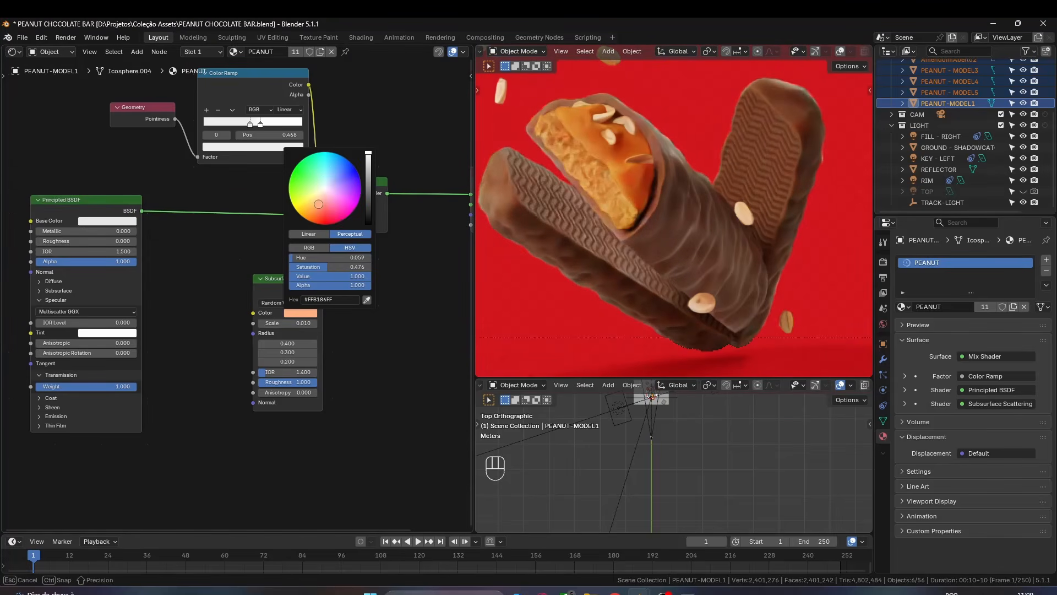
drag(319, 204, 319, 202)
scroll(557, 314, down, 4)
click(686, 258)
scroll(685, 457, down, 3)
key(g)
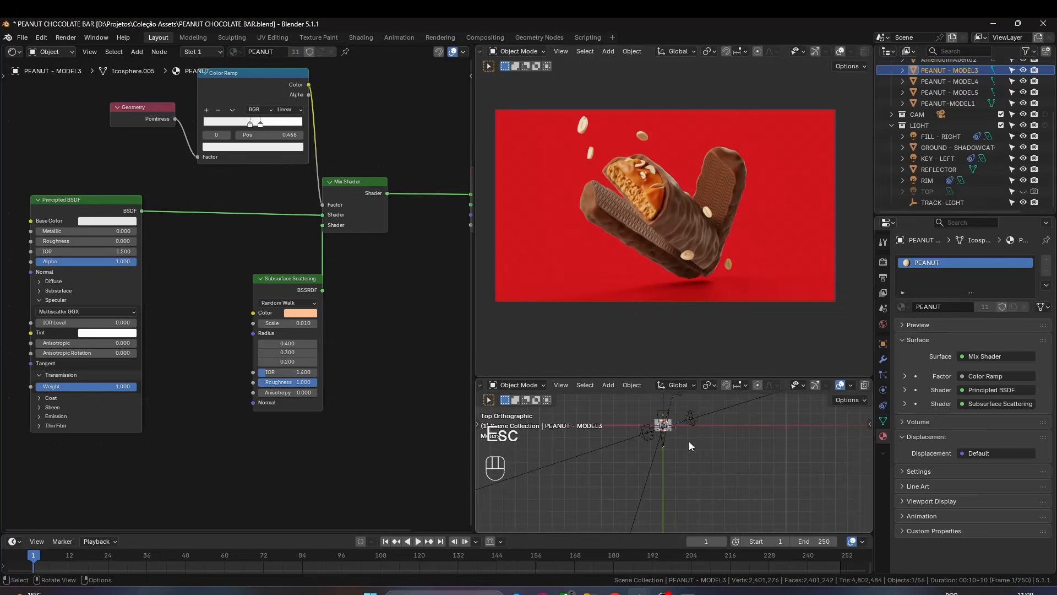
click(720, 463)
- Move PEANUT-MODEL1 up into the gap between the bitten bar and the upright bar, and rescale it
click(688, 254)
key(g)
click(727, 221)
scroll(733, 237, up, 2)
key(s)
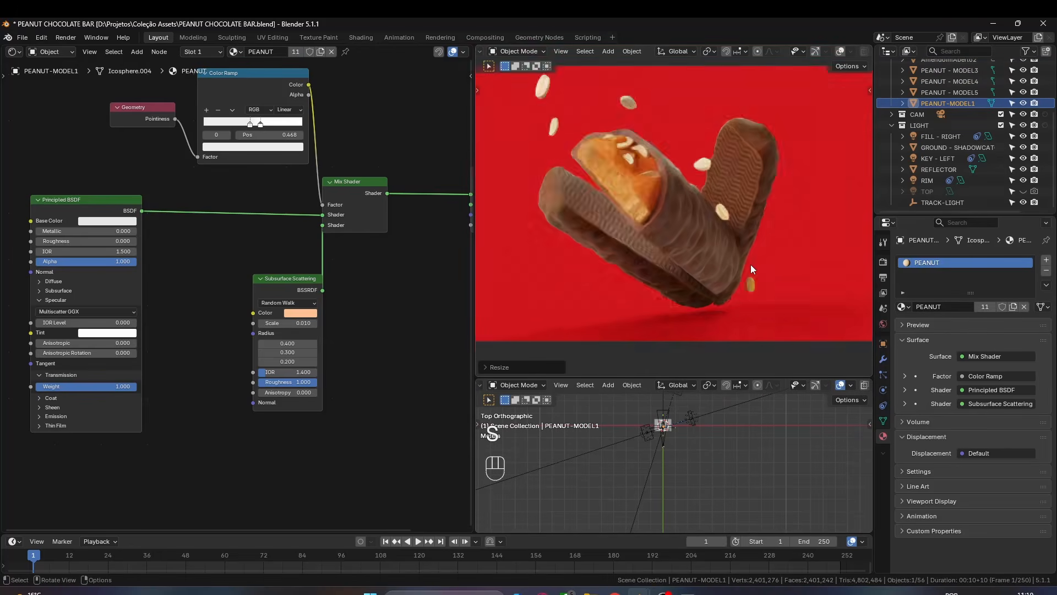
- Rotate PEANUT-MODEL1 freely in trackball mode to a new tilt
scroll(751, 264, up, 4)
key(r)
key(r)
click(735, 259)
- Set the peanut Subsurface Scattering scale to 0.007 and shift its color to a slightly warmer orange
scroll(394, 276, up, 2)
double_click(391, 332)
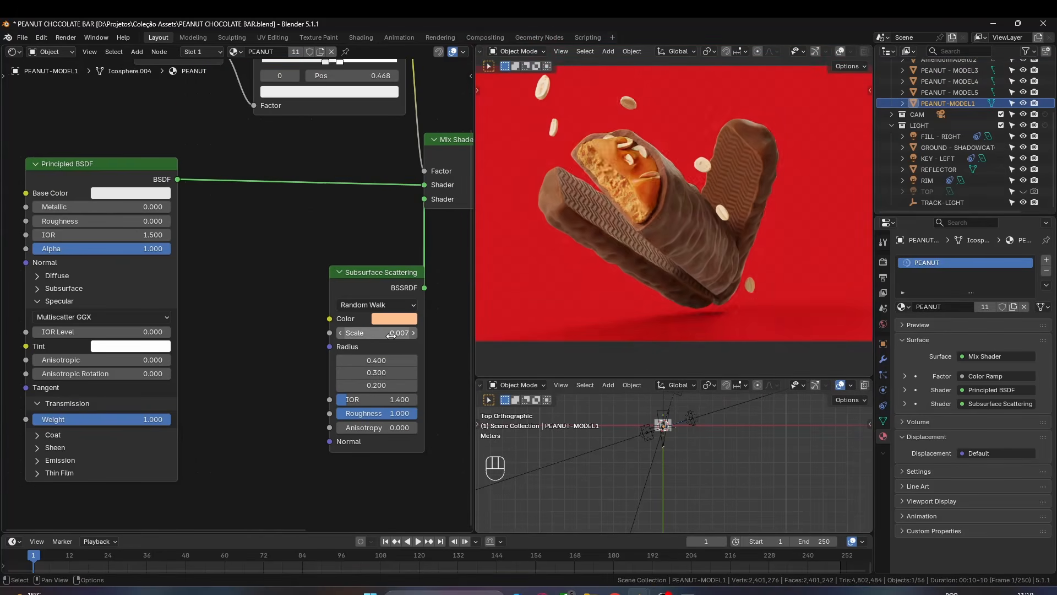
click(395, 318)
scroll(313, 358, down, 4)
- Set the peanut material's Subsurface Scattering scale to 0.01 and check the falling peanuts up close in the render
scroll(314, 355, up, 4)
double_click(387, 330)
key(BackSpace)
key(BackSpace)
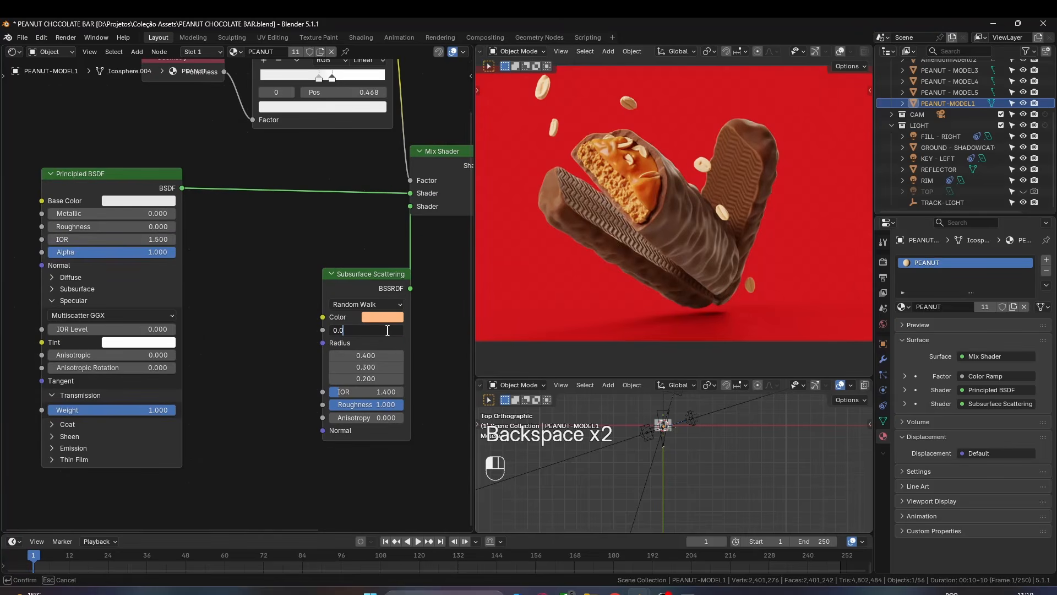
text(1)
key(Return)
scroll(370, 389, down, 9)
click(554, 128)
click(578, 209)
scroll(578, 214, down, 3)
scroll(661, 188, up, 6)
click(709, 145)
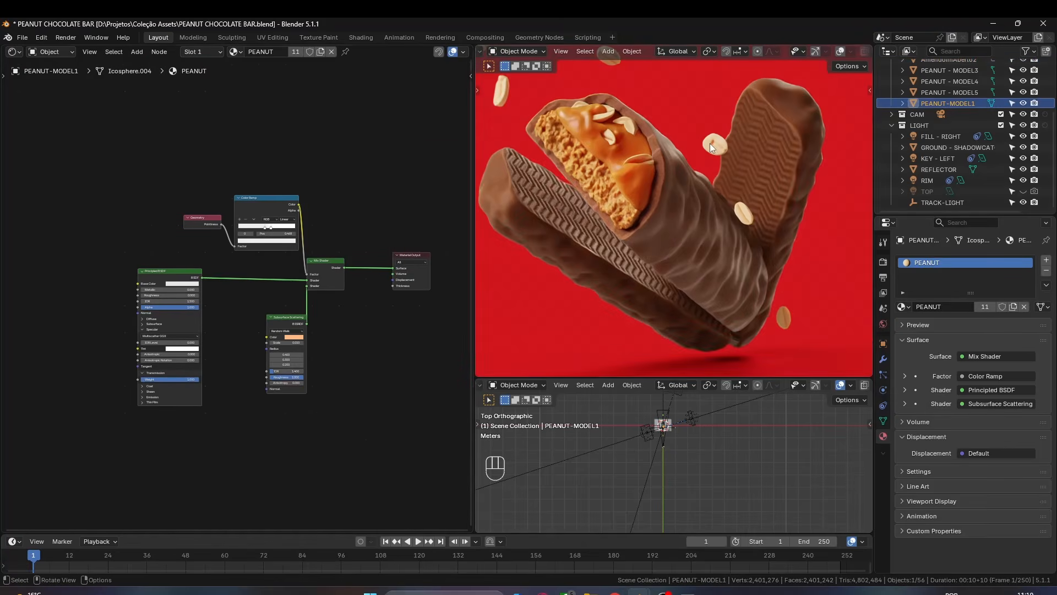
- Lower the transmission weight of the peanut's Principled BSDF and shift its base color to a light orange
scroll(237, 295, up, 2)
drag(176, 409, 149, 410)
click(175, 279)
drag(172, 181, 164, 198)
key(ctrl+z)
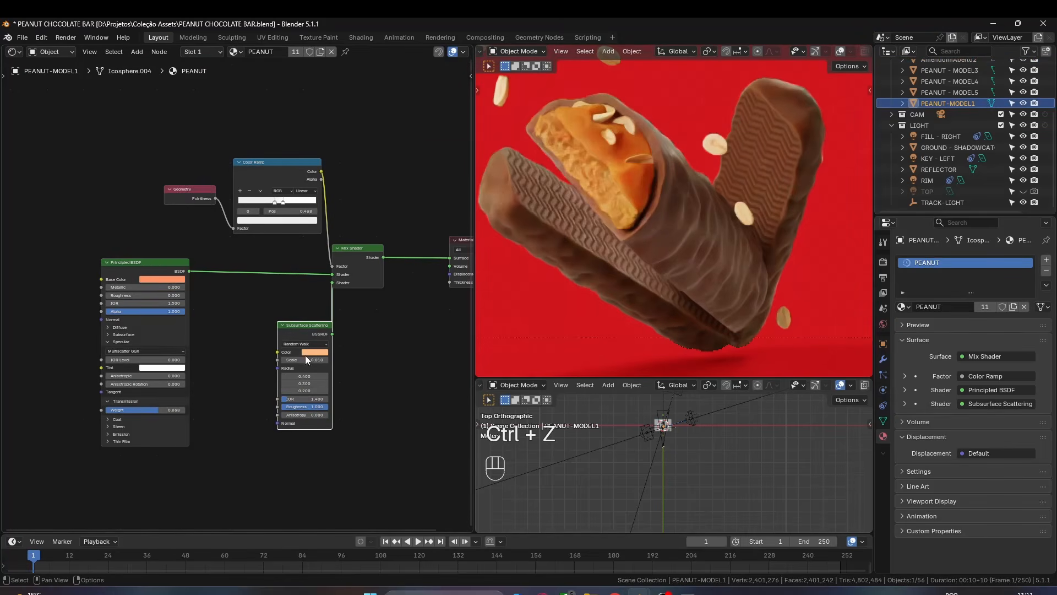
click(162, 279)
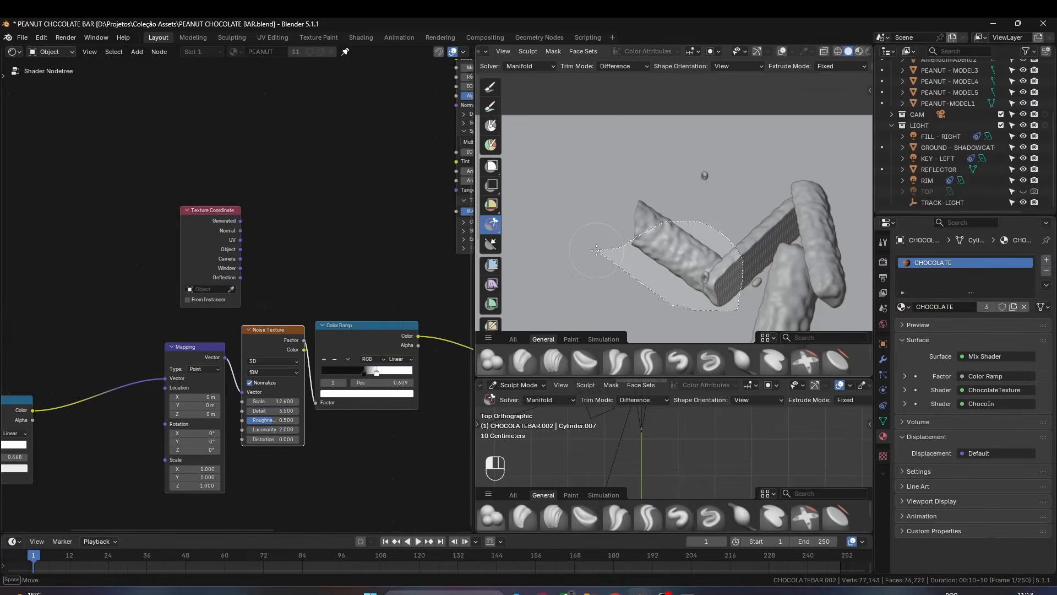
- Duplicate the piece trimmed from the chocolate bar and lasso-trim the copy into a smaller wedge-shaped fragment
key(ctrl+Tab)
key(shift+d)
key(g)
key(ctrl+Tab)
drag(655, 246, 627, 225)
key(ctrl+Tab)
click(622, 241)
key(ctrl+Tab)
key(Escape)
drag(672, 154, 804, 209)
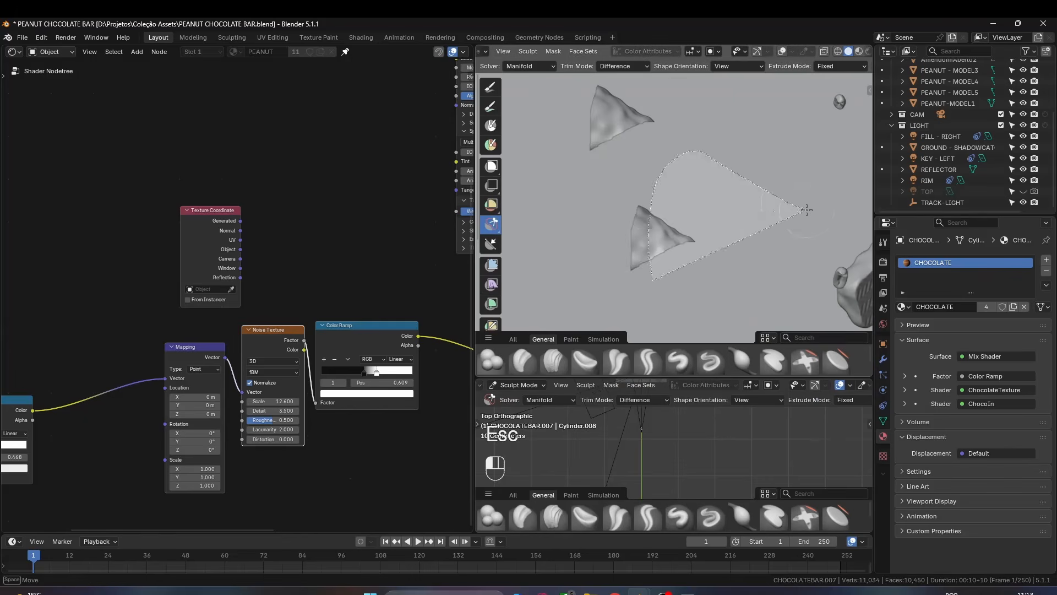
- Remesh the CHOCOLATEBAR.007 fragment in Sculpt Mode with a voxel size of about 0.001 m
key(ctrl+Tab)
middle_drag(661, 237, 757, 151)
key(ctrl+Tab)
key(r)
key(r)
key(ctrl+r)
key(ctrl+z)
key(r)
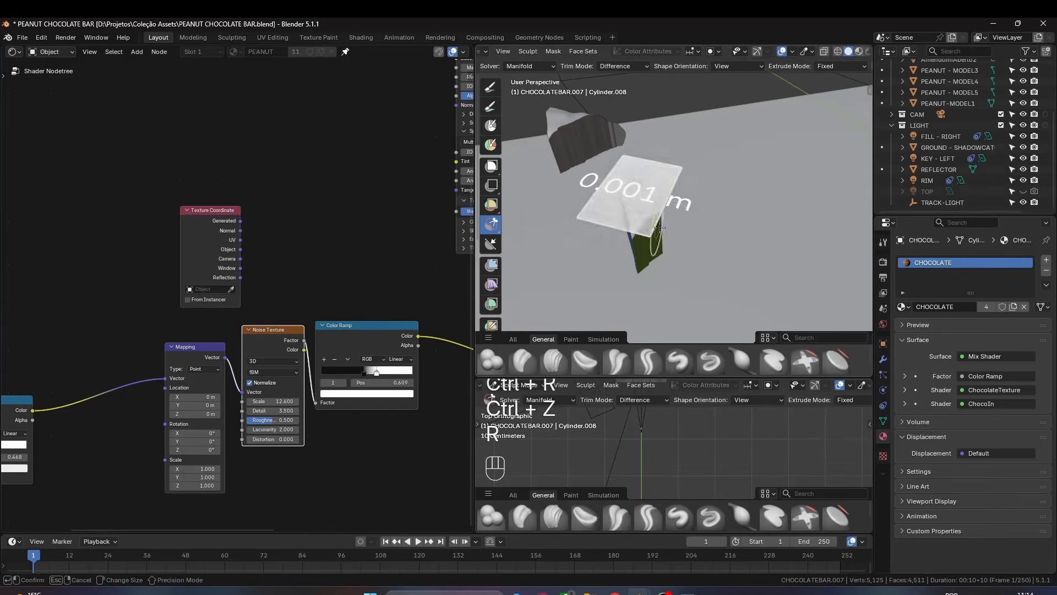
click(661, 220)
key(ctrl+r)
mouse_move(660, 220)
middle_down()
mouse_move(710, 242)
mouse_move(759, 220)
middle_up()
- Isolate the face sets on the chocolate fragment's broken sides, and reveal its hidden parts again
drag(633, 160, 771, 181)
middle_drag(716, 209, 661, 231)
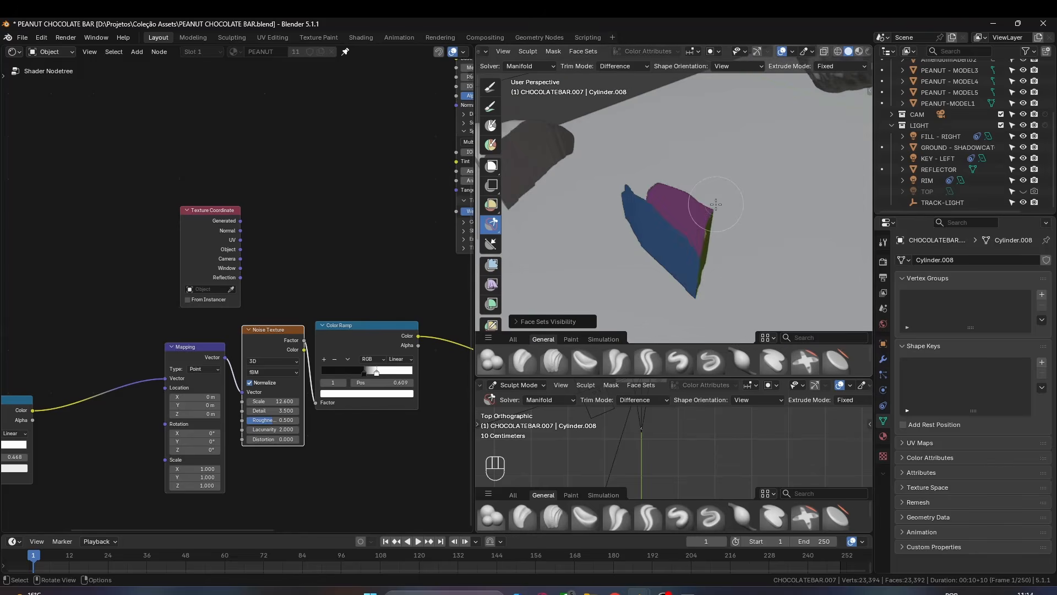
key(ctrl+Tab)
mouse_move(655, 198)
mouse_down()
mouse_move(691, 206)
mouse_move(683, 237)
mouse_up()
middle_drag(715, 220, 638, 165)
click(671, 236)
key(alt+h)
mouse_move(672, 237)
middle_down()
mouse_move(642, 236)
mouse_move(683, 222)
mouse_move(682, 265)
middle_up()
- Return the chocolate fragment to Object Mode and add a Displace modifier with a new texture
key(ctrl+Tab)
text(Displace)
key(Return)
click(883, 359)
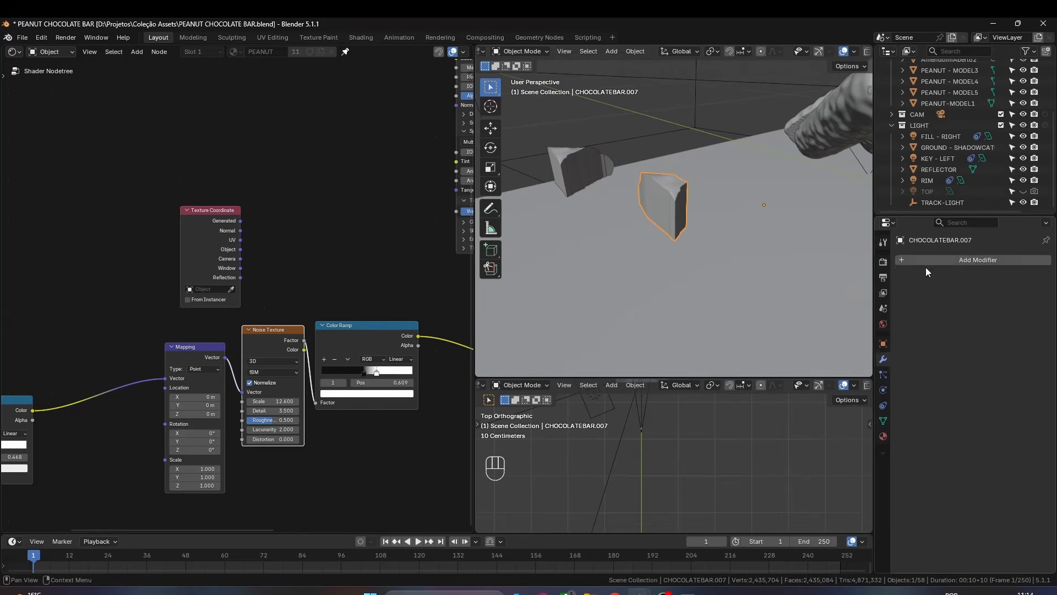
click(972, 260)
double_click(984, 345)
click(986, 294)
- Make the fragment's displacement texture Clouds with a size of 0.02 and enable its color ramp
click(883, 455)
click(954, 297)
click(956, 337)
drag(996, 489, 983, 489)
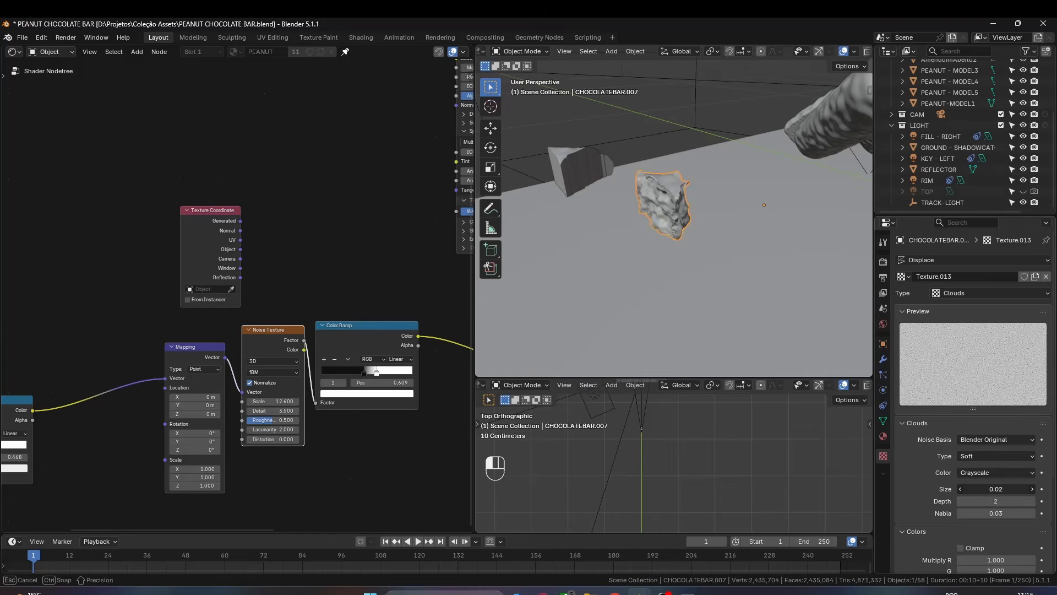
scroll(960, 485, down, 6)
click(917, 482)
- Scale and freely rotate the chocolate fragment among the peanuts falling above the bitten bar
middle_drag(667, 221, 710, 242)
right_click(683, 256)
click(683, 256)
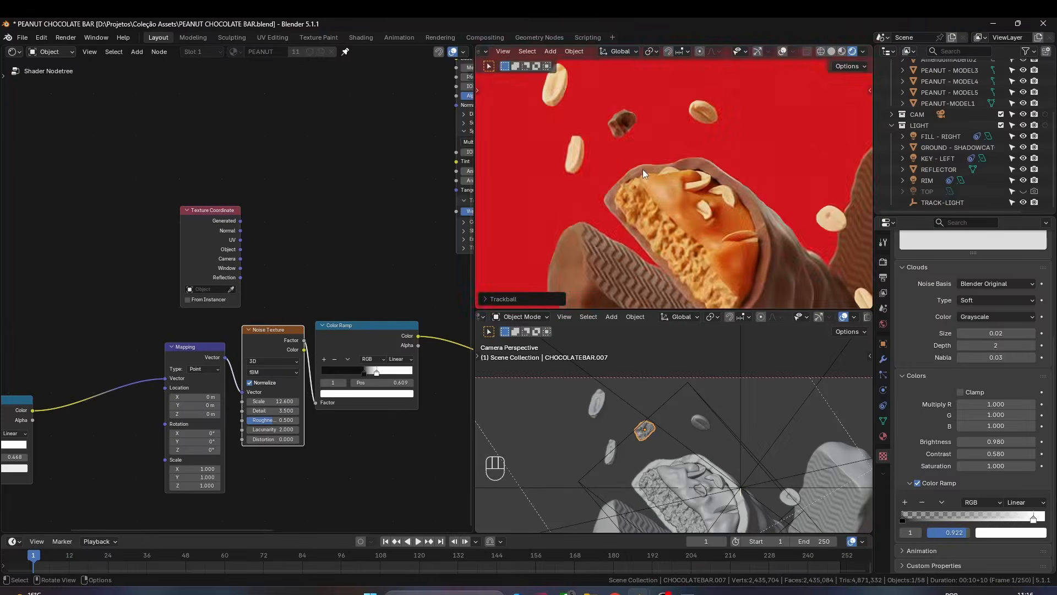
key(s)
key(r)
key(r)
click(725, 482)
- Reposition the chocolate fragment in depth from the top view and refine its tilt in trackball mode
key(KP_7)
scroll(725, 483, up, 6)
key(g)
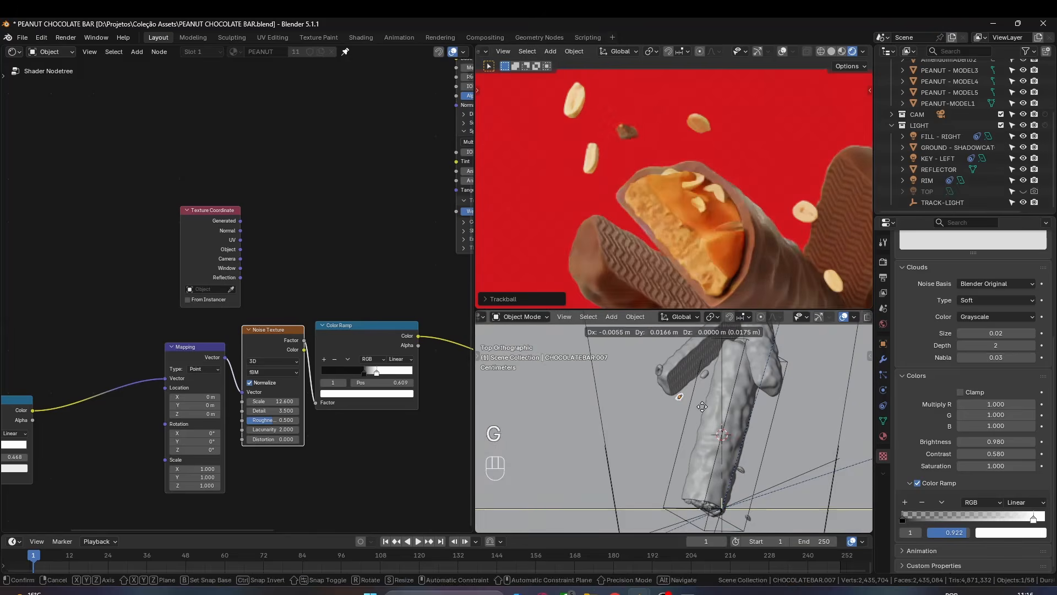
click(688, 412)
key(r)
key(r)
click(665, 256)
scroll(665, 256, down, 5)
- Duplicate the chocolate fragment and place the copy beside the peanut at the bars' lower right
key(shift+d)
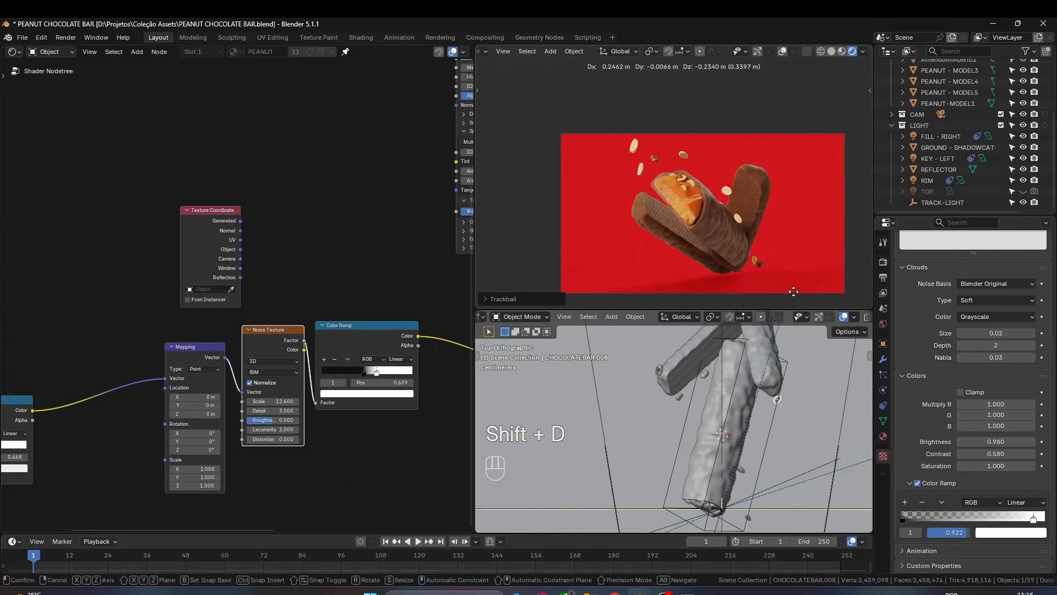
scroll(668, 159, up, 4)
key(g)
key(g)
scroll(755, 256, down, 5)
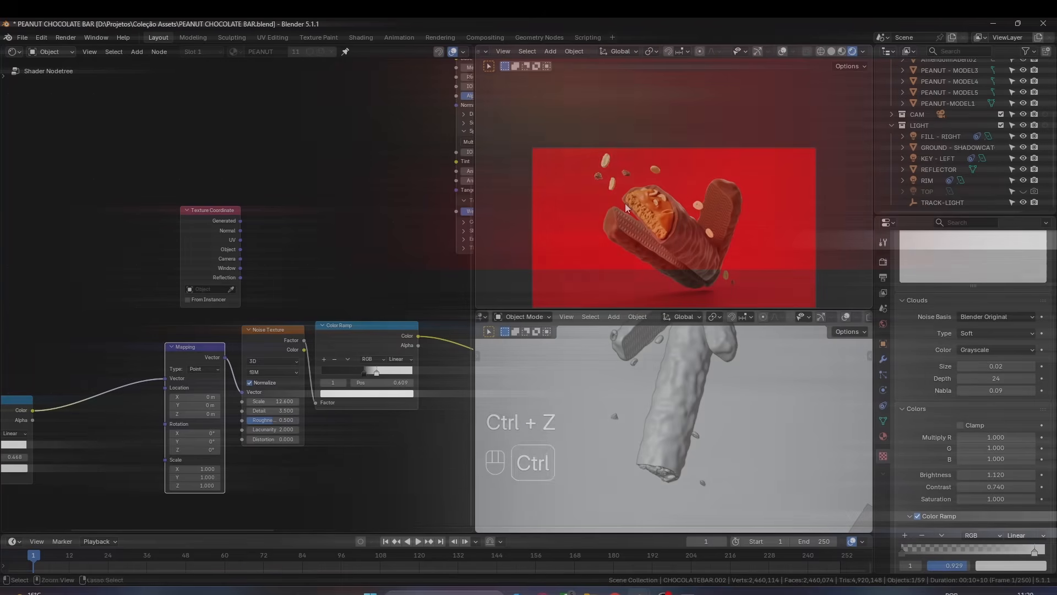
- Move the larger chocolate chunk CHOCOLATEBAR.002 left of the falling peanuts and show its modifiers
key(g)
click(720, 372)
scroll(682, 242, up, 3)
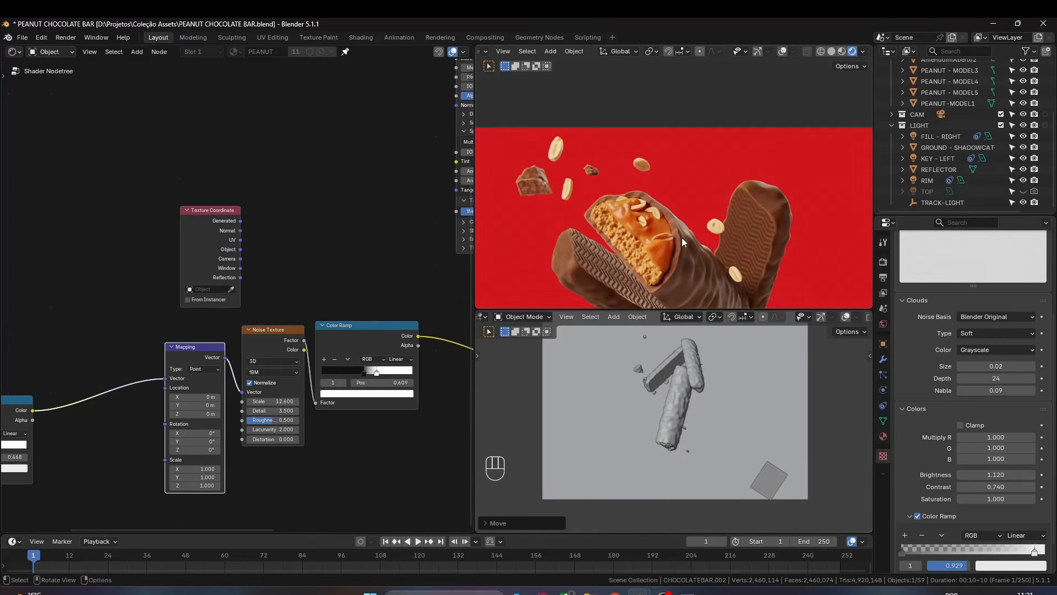
scroll(625, 225, down, 2)
click(883, 359)
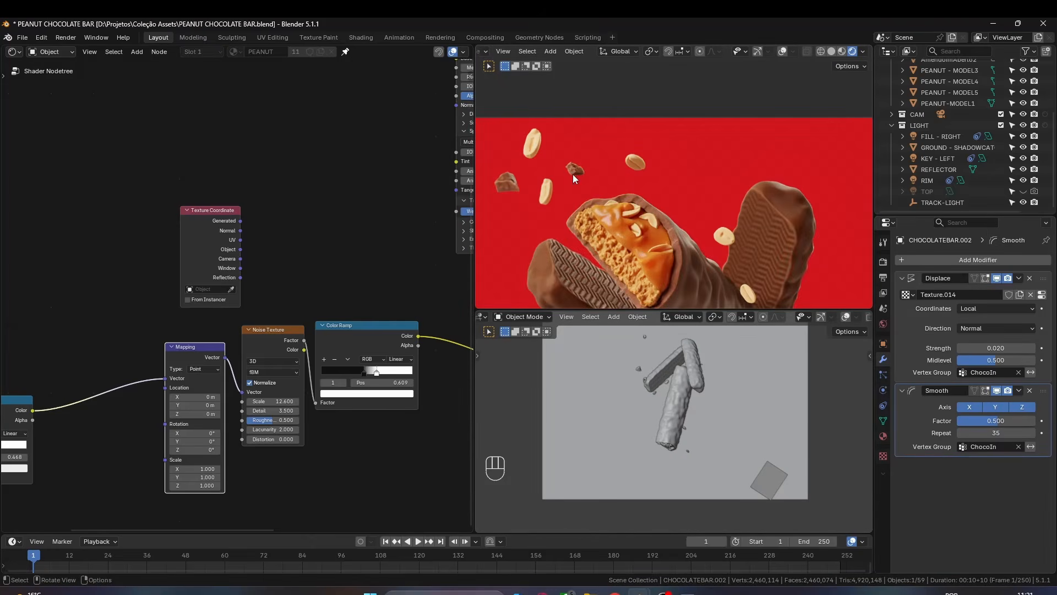
- Scale the larger chocolate chunk, undo the last transform, and move it near the upper-left peanuts
key(s)
click(701, 197)
key(r)
scroll(636, 144, down, 2)
key(ctrl+z)
key(g)
key(g)
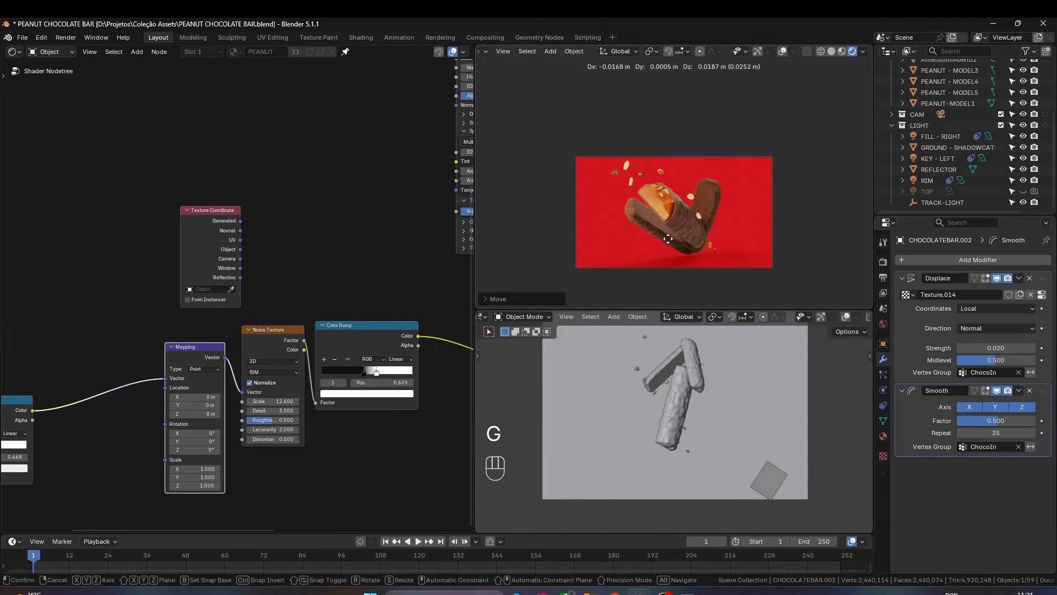
- Resize the larger chocolate chunk once more and refine its place beside the upper-left peanuts
key(alt+s)
key(ctrl+z)
key(s)
click(681, 221)
scroll(666, 455, up, 4)
key(g)
key(g)
click(779, 154)
- Duplicate the chocolate chunk and move the copy above the peanut in the gap between the bitten and upright bars
scroll(771, 248, up, 4)
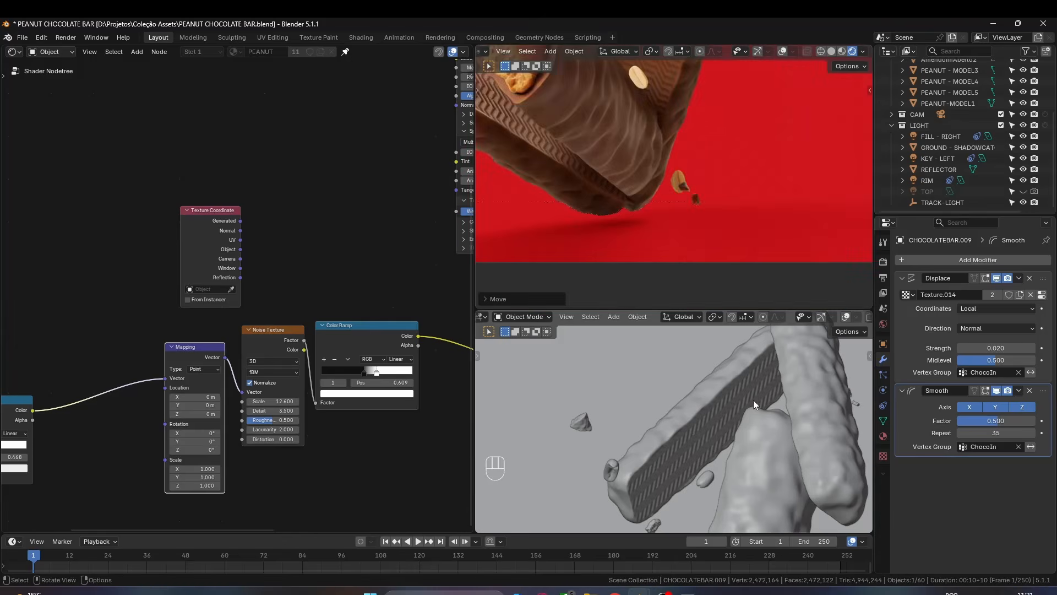
key(shift+d)
key(g)
key(g)
click(743, 121)
scroll(745, 177, down, 4)
key(g)
click(708, 137)
scroll(671, 419, down, 4)
key(g)
scroll(687, 144, up, 4)
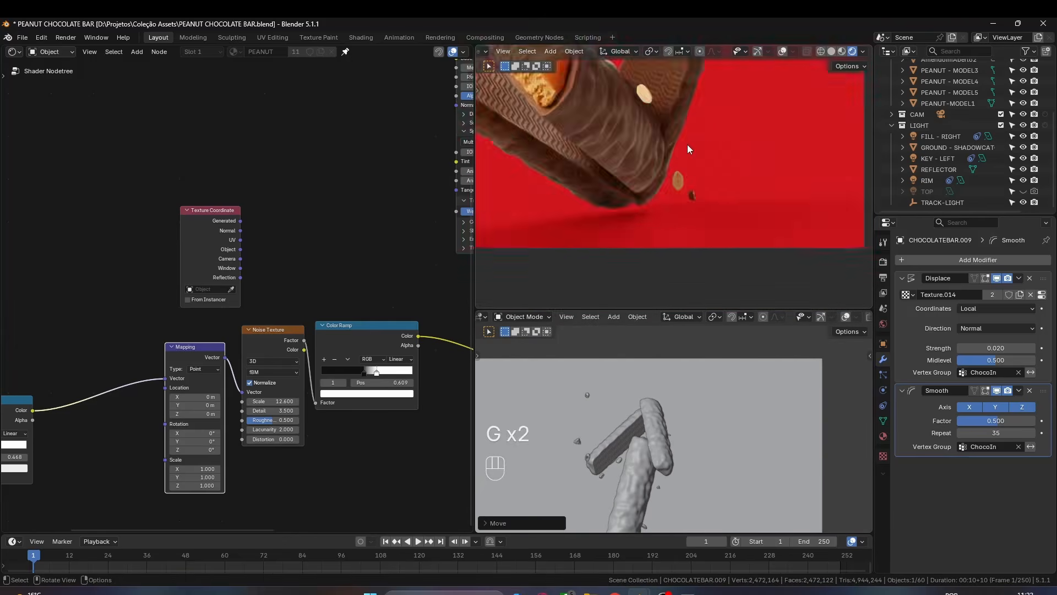
scroll(672, 197, down, 4)
scroll(675, 179, up, 6)
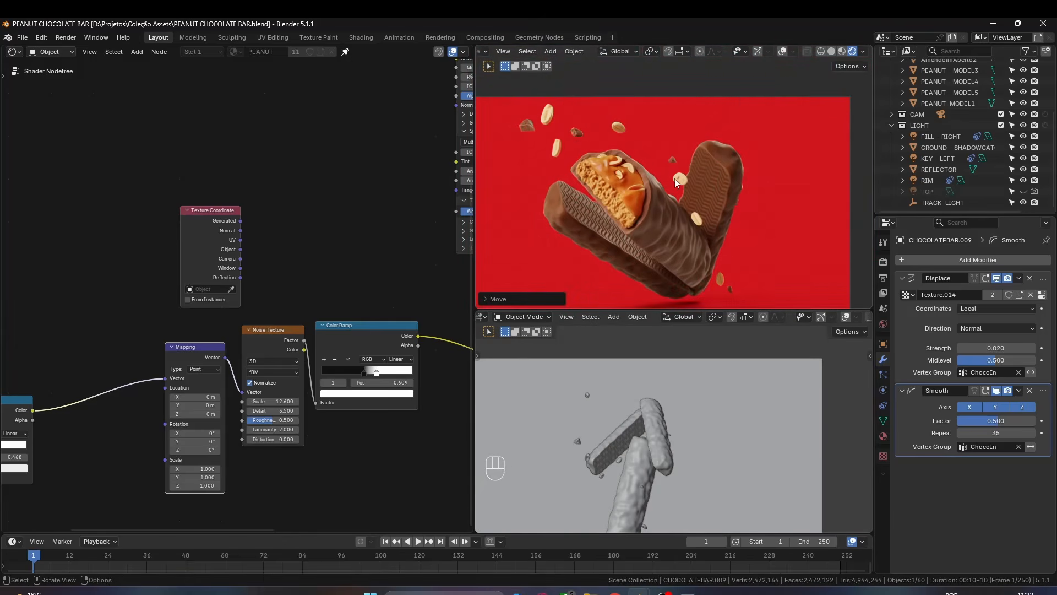
- Duplicate the small chocolate fragment near the upper-left peanuts, and move and rescale the copy
click(577, 135)
key(shift+d)
key(g)
key(g)
key(s)
scroll(670, 144, up, 4)
- Add a Smooth modifier limited to the ChocoIn vertex group on CHOCOLATEBAR.010 and open its repeat count for editing
click(978, 260)
click(994, 434)
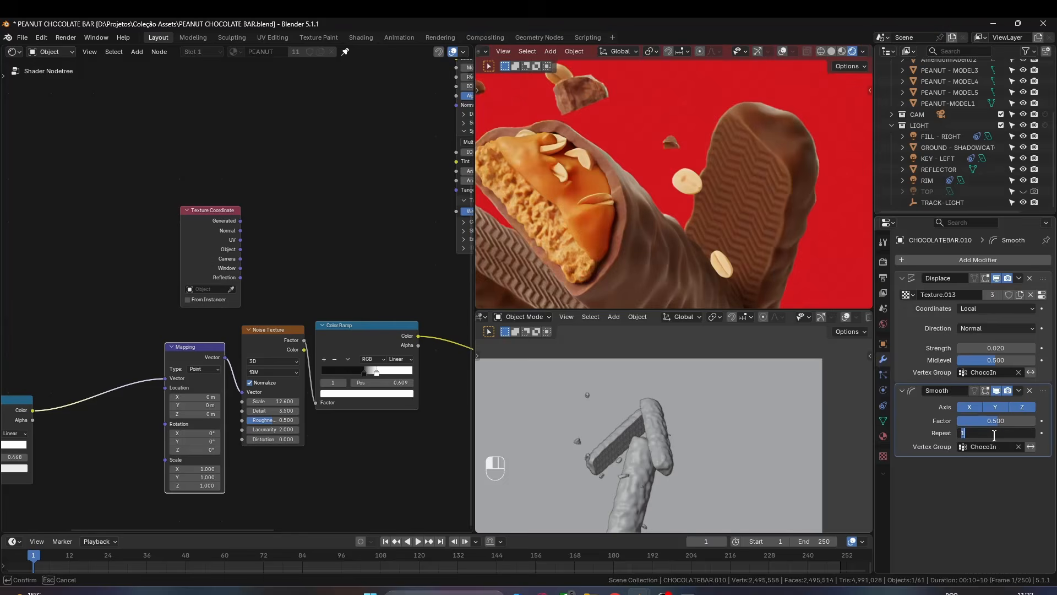
scroll(767, 190, down, 4)
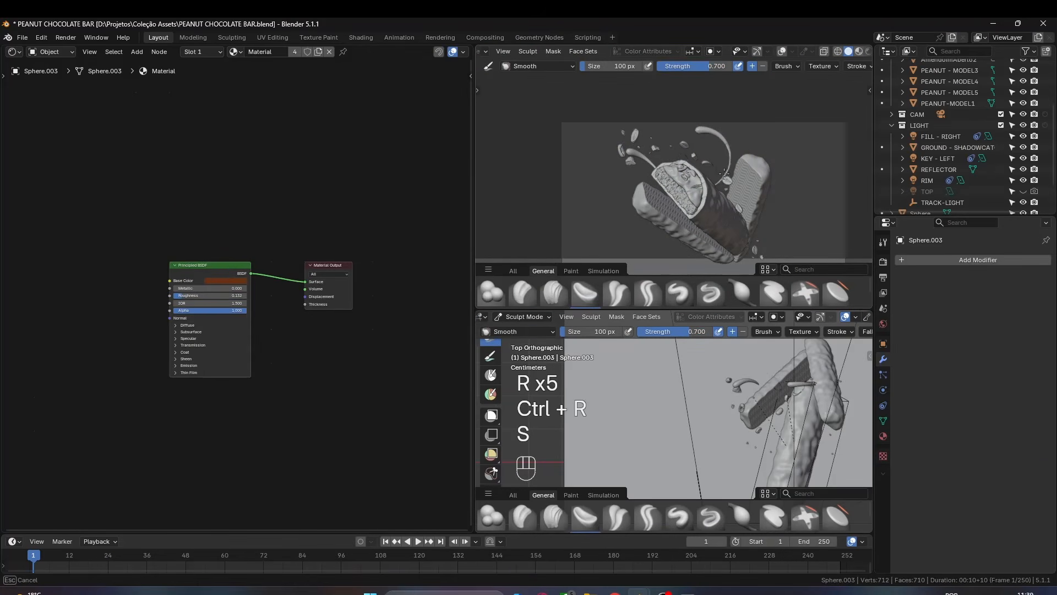
- Return the thin curved strand Sphere.003 to Object Mode, then rotate it in trackball mode and reposition it around the bitten bar
key(k)
scroll(713, 159, down, 1)
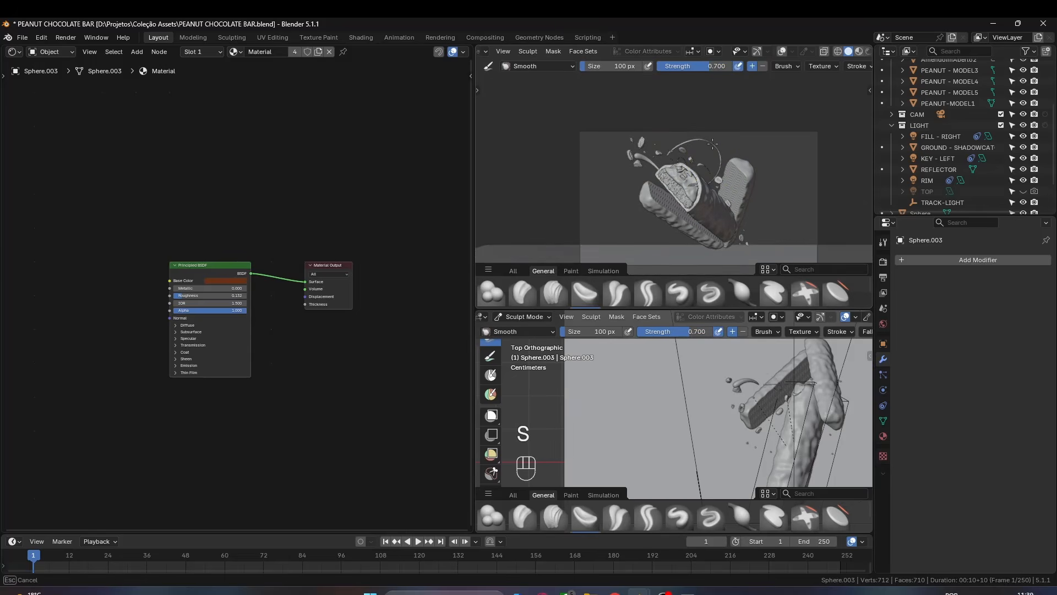
key(ctrl+Tab)
key(r)
key(r)
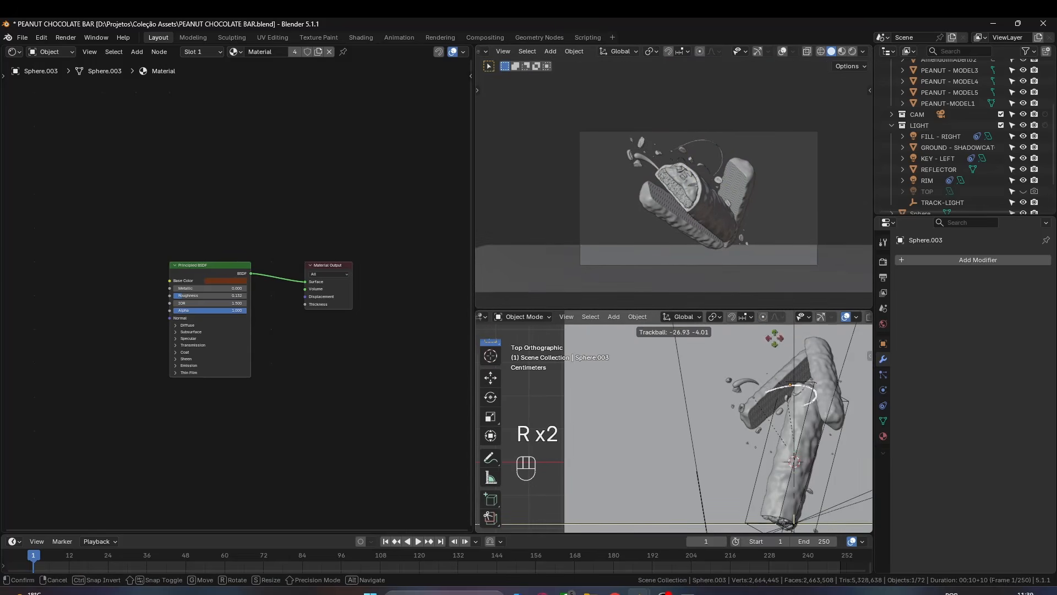
key(Escape)
scroll(778, 305, up, 2)
key(Escape)
key(r)
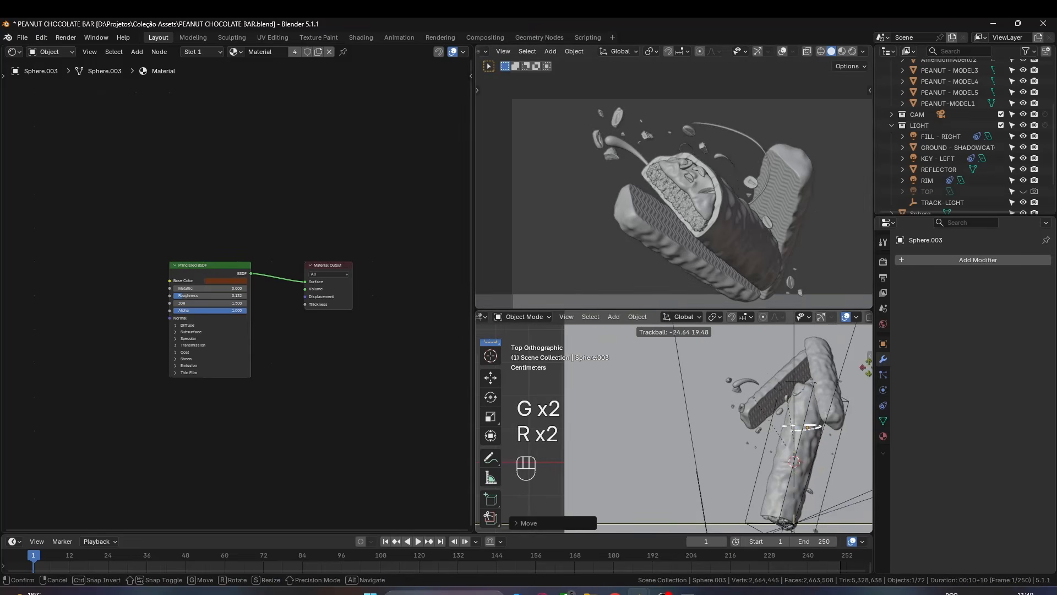
- Show the camera view in rendered shading, then scale the curved strand down and move it toward the upright bar
click(852, 52)
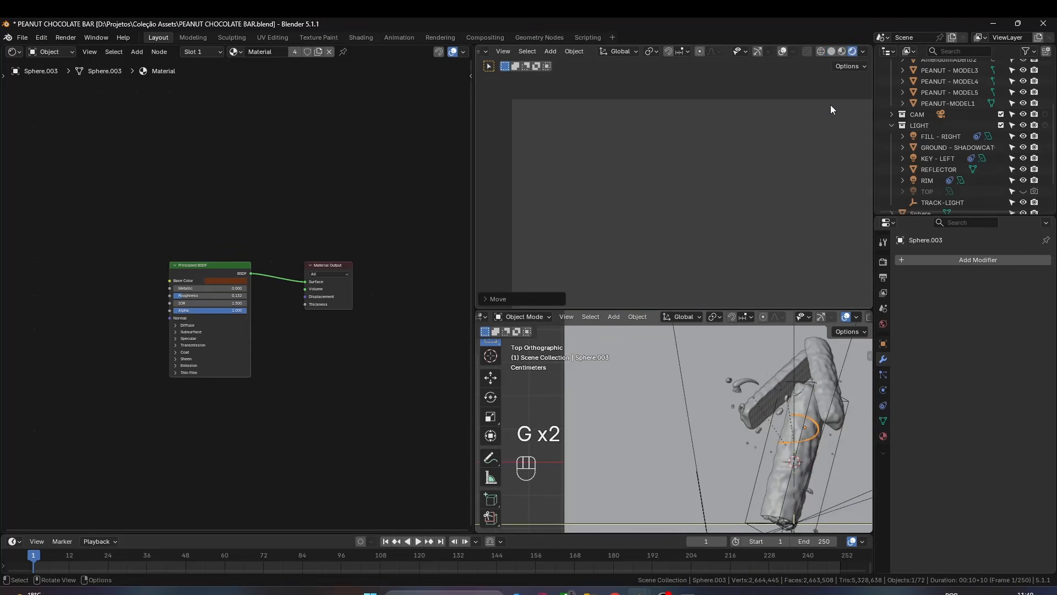
key(s)
key(g)
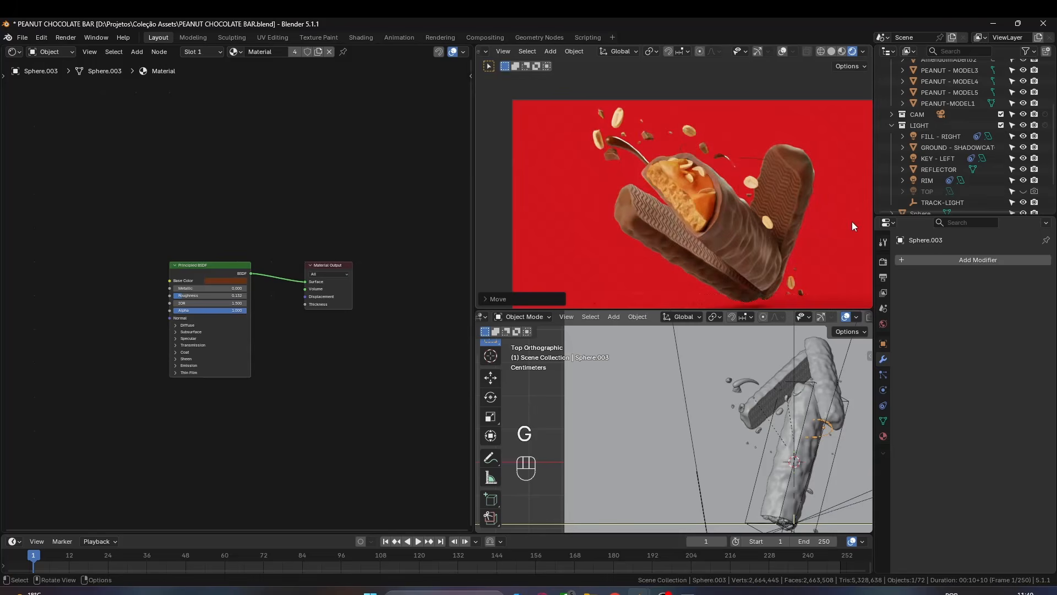